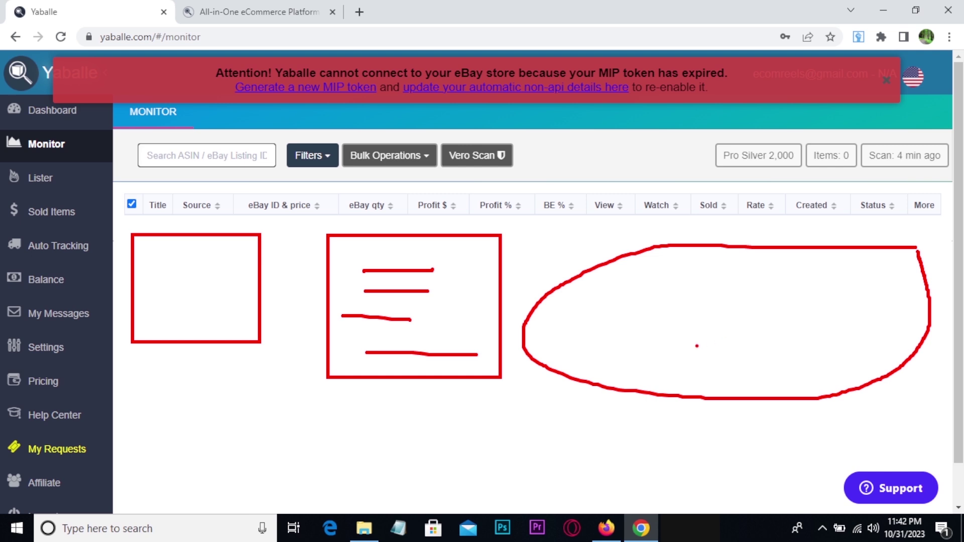
pyautogui.moveTo(635, 313); pyautogui.dragTo(759, 292)
pyautogui.moveTo(685, 328); pyautogui.dragTo(770, 321)
pyautogui.moveTo(660, 346); pyautogui.dragTo(749, 346)
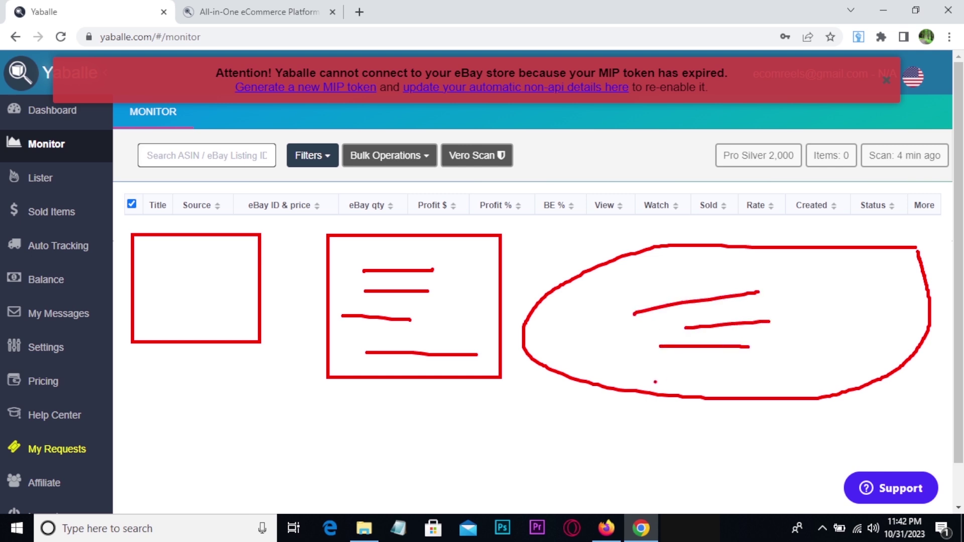
pyautogui.press('Escape')
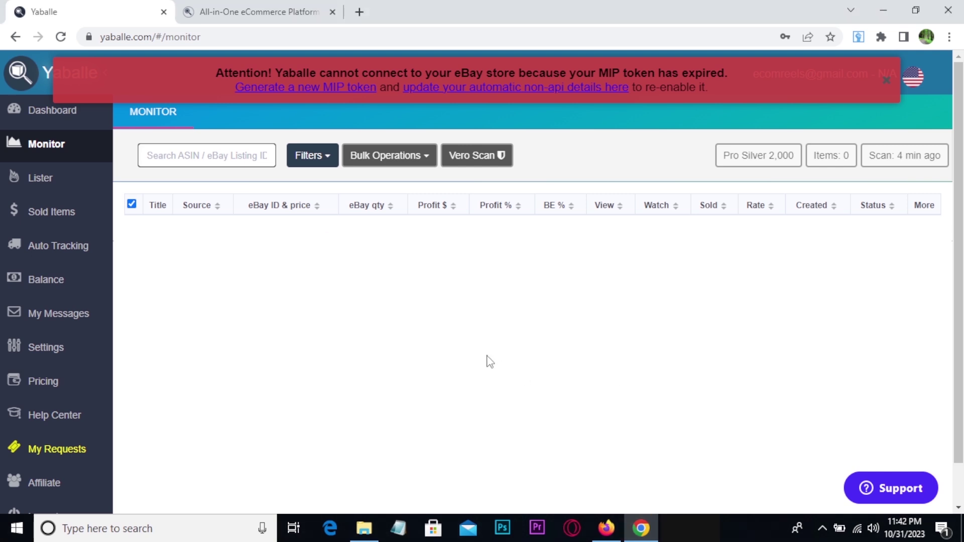
# Step: Open the Lister page, dismiss the expired-token alert and look through the supported supplier sites
pyautogui.click(39, 186)
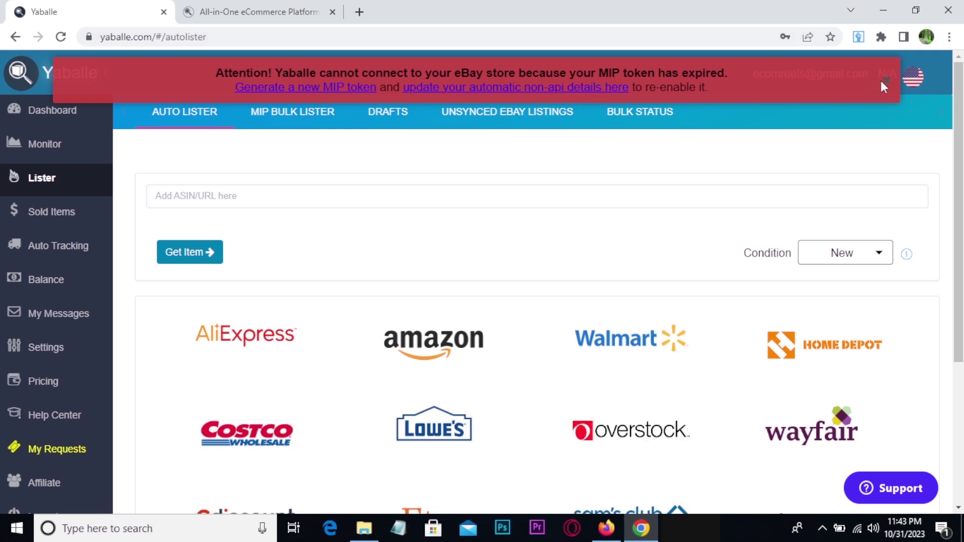
pyautogui.click(883, 81)
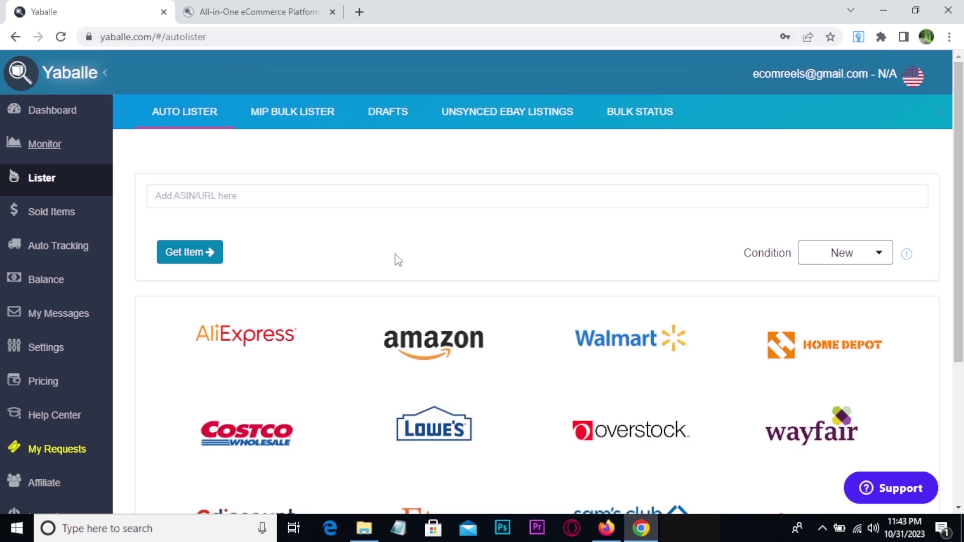
pyautogui.scroll(-1, 396, 259)
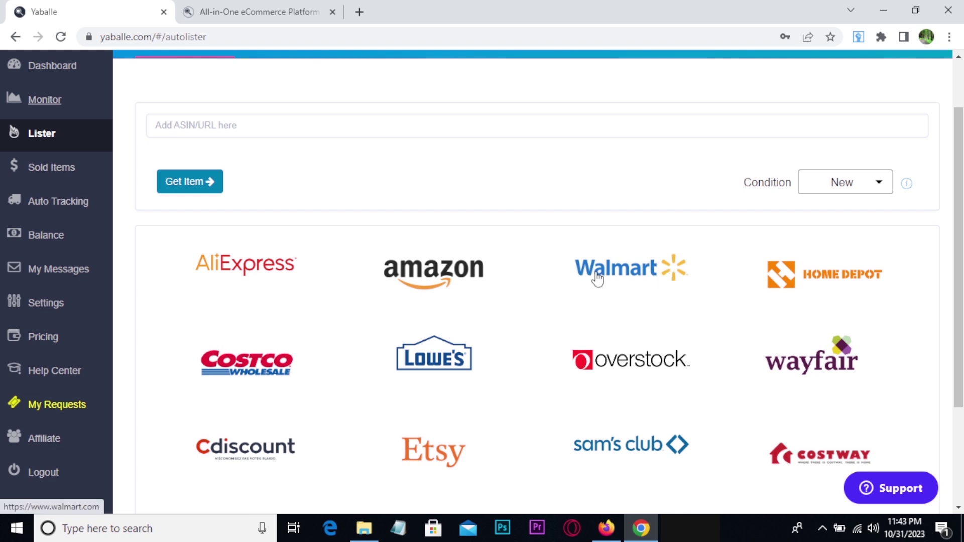
pyautogui.scroll(-2, 341, 369)
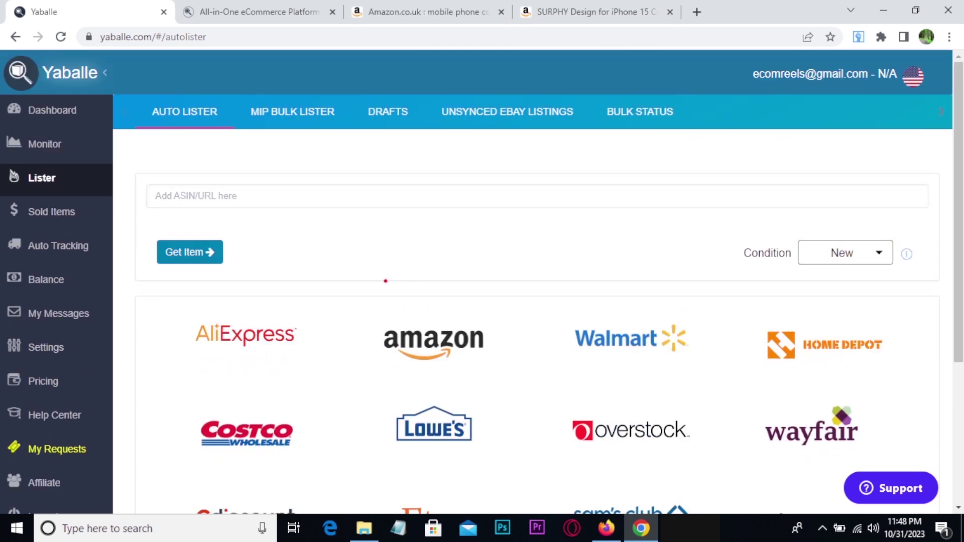
pyautogui.moveTo(384, 280); pyautogui.dragTo(494, 380)
pyautogui.moveTo(457, 325)
pyautogui.mouseDown()
pyautogui.moveTo(451, 284)
pyautogui.moveTo(327, 204)
pyautogui.moveTo(341, 245)
pyautogui.mouseUp()
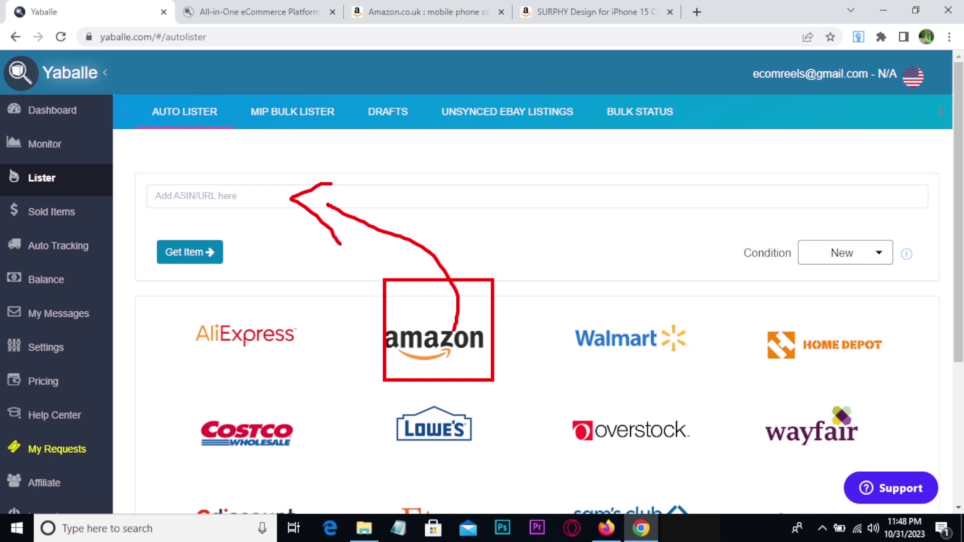
pyautogui.moveTo(2, 159); pyautogui.dragTo(74, 193)
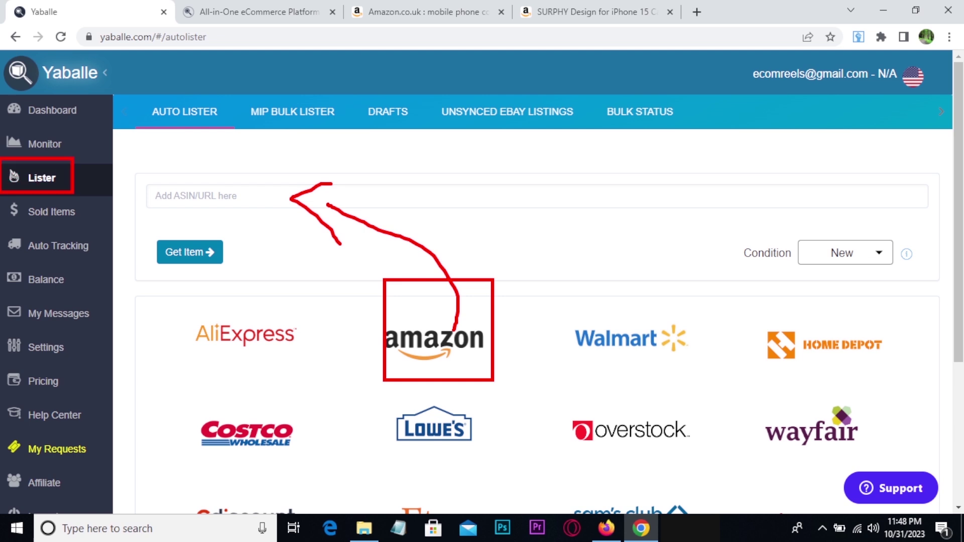
pyautogui.moveTo(137, 183); pyautogui.dragTo(189, 158)
pyautogui.moveTo(2, 54); pyautogui.dragTo(102, 509)
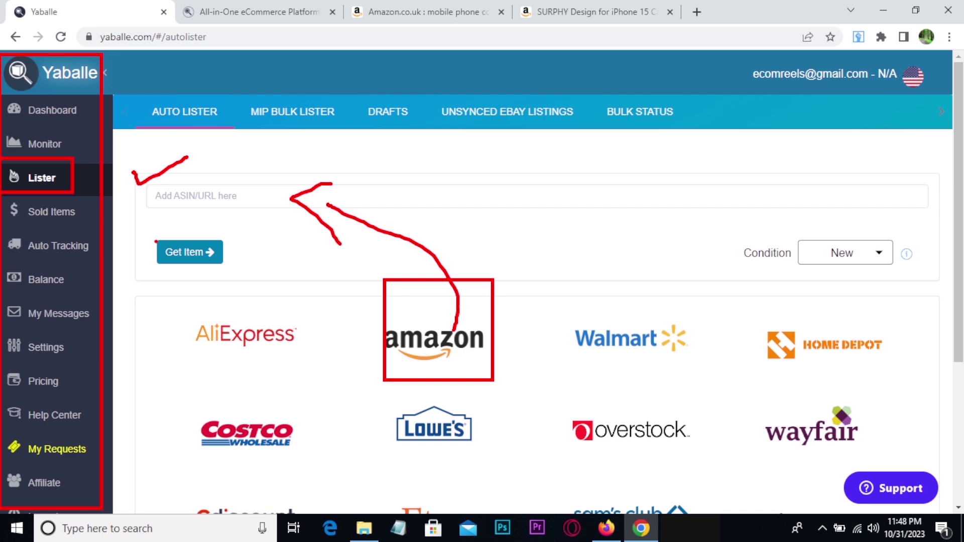
# Step: On Amazon, go to the SURPHY iPhone 15 case product page and copy the ASIN B0C9MGZTHW from its web address
pyautogui.click(445, 15)
pyautogui.scroll(7, 547, 271)
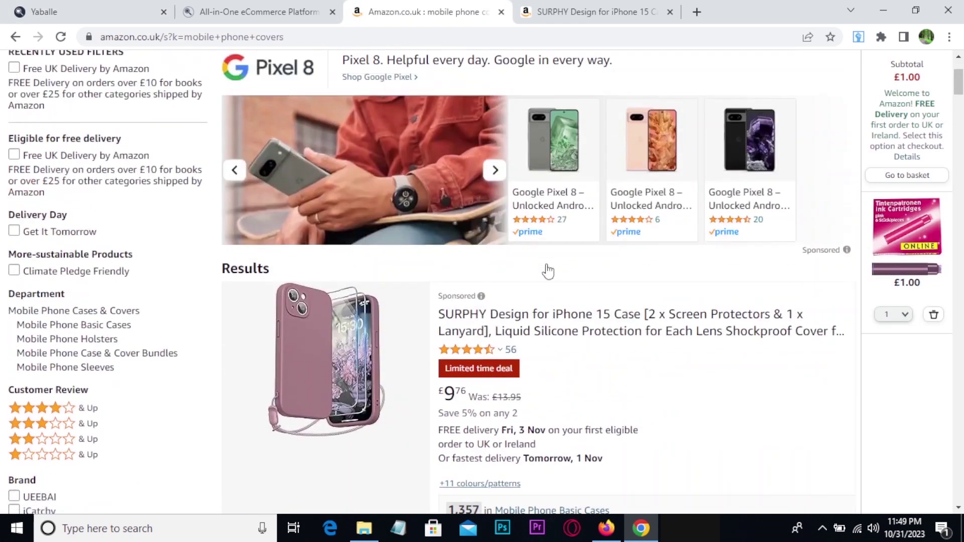
pyautogui.scroll(-3, 548, 270)
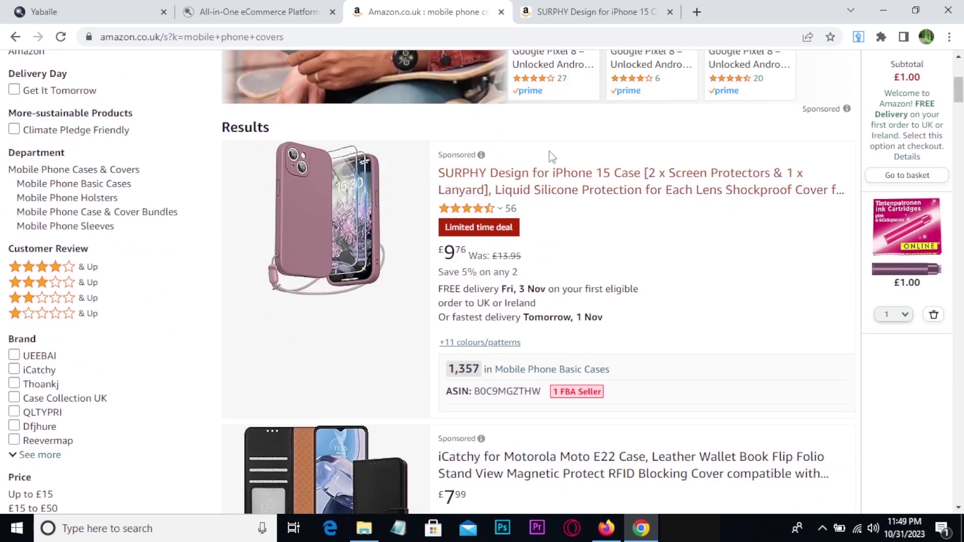
pyautogui.click(583, 10)
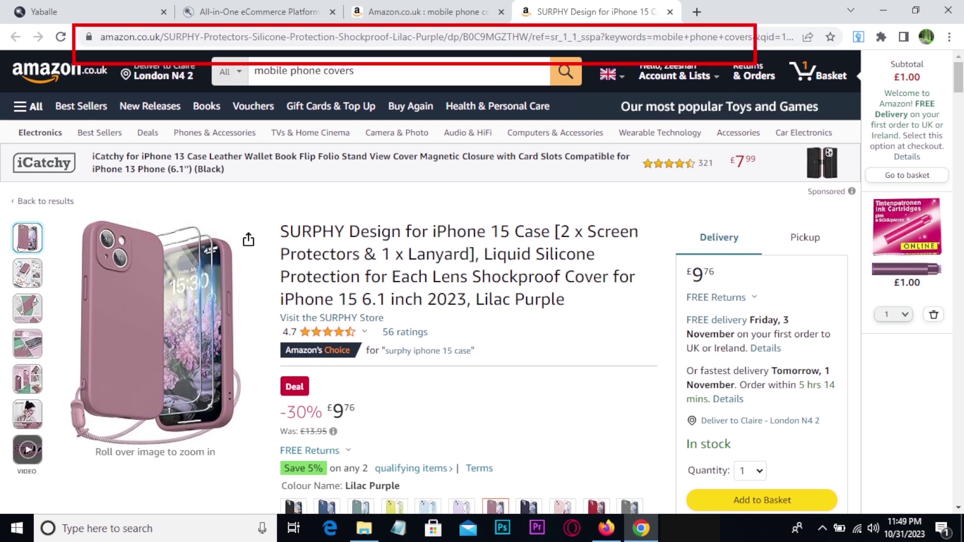
pyautogui.doubleClick(494, 35)
pyautogui.hotkey('ctrl', 'c')
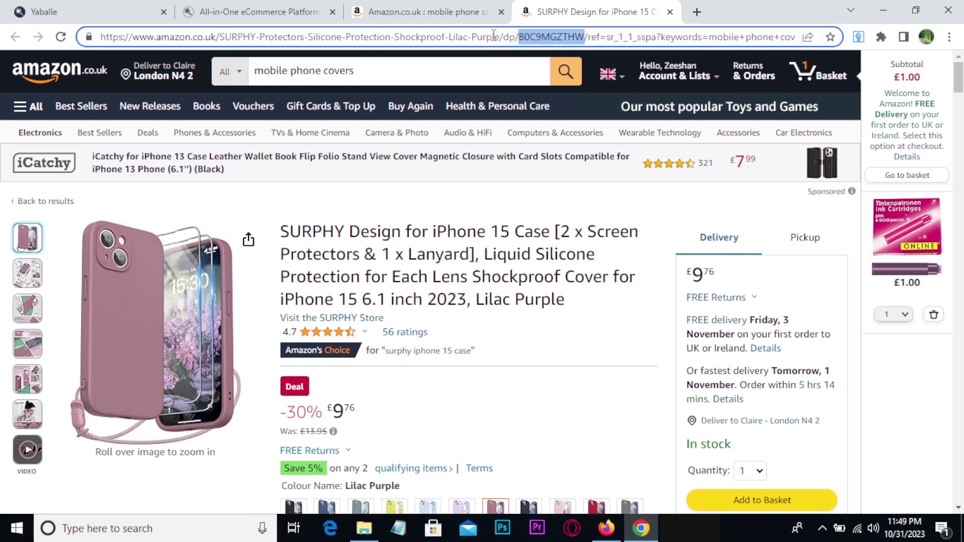
# Step: Back in Yaballe, enter the ASIN B0C9MGZTHW in the Auto Lister and fetch the item
pyautogui.click(121, 7)
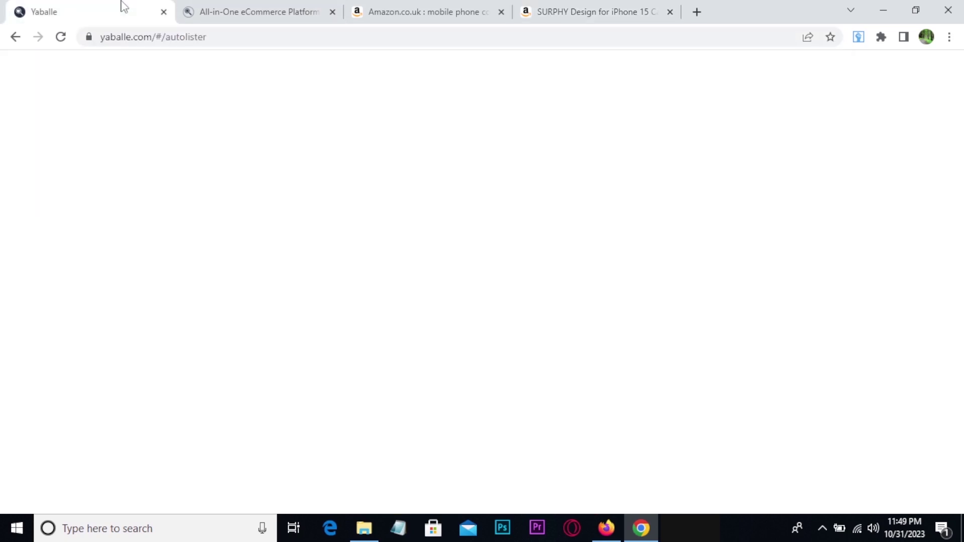
pyautogui.click(228, 200)
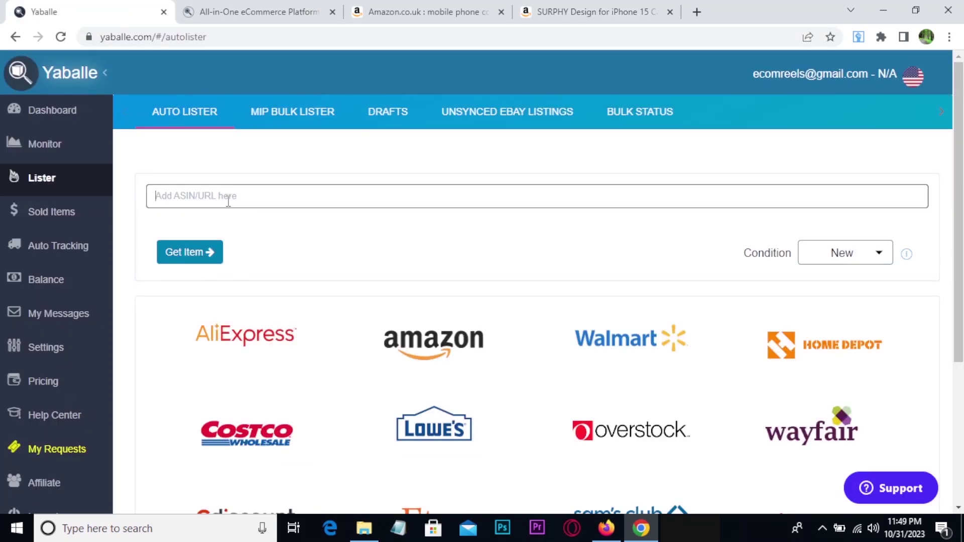
pyautogui.hotkey('ctrl', 'v')
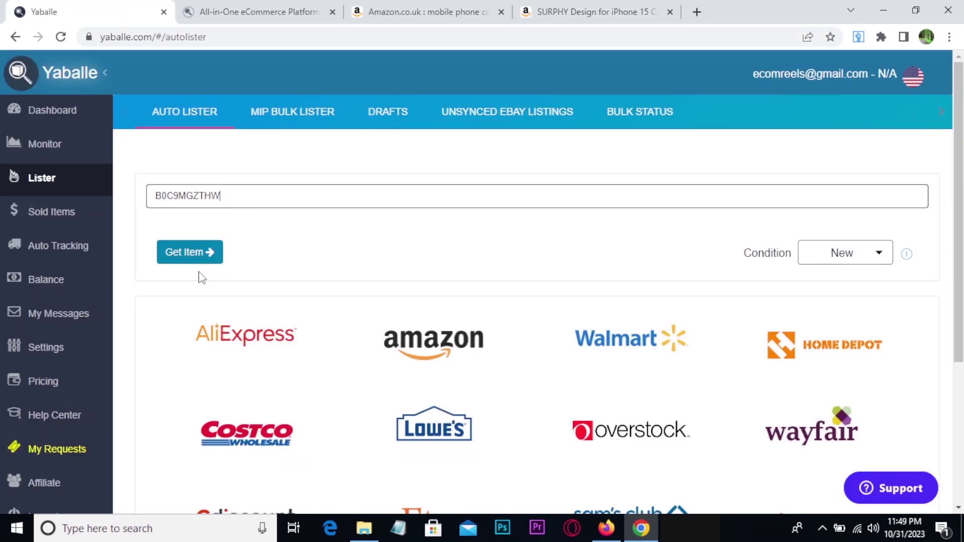
pyautogui.click(179, 257)
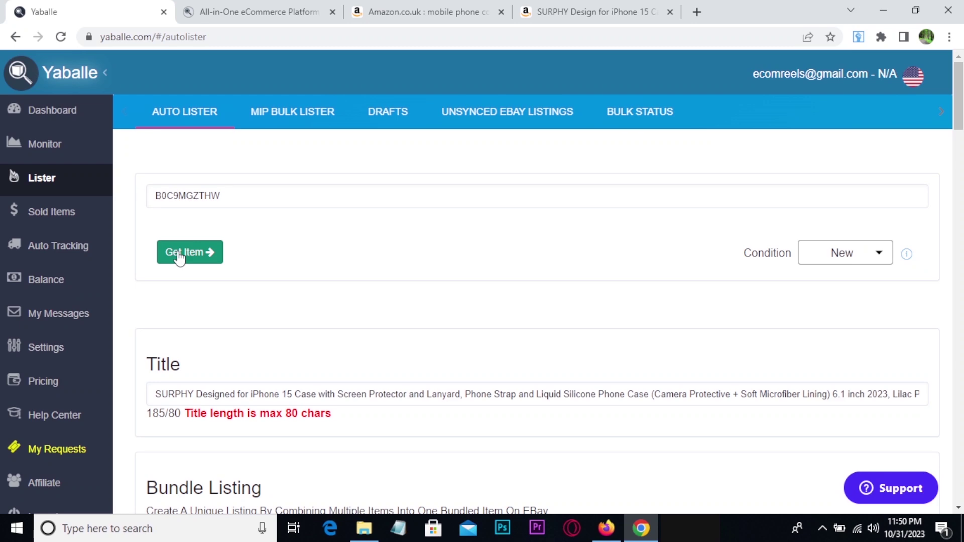
# Step: Shorten the listing title to "SURPHY Designed for iPhone 15 Case with Screen Protector and Lanyard"
pyautogui.scroll(-9, 180, 256)
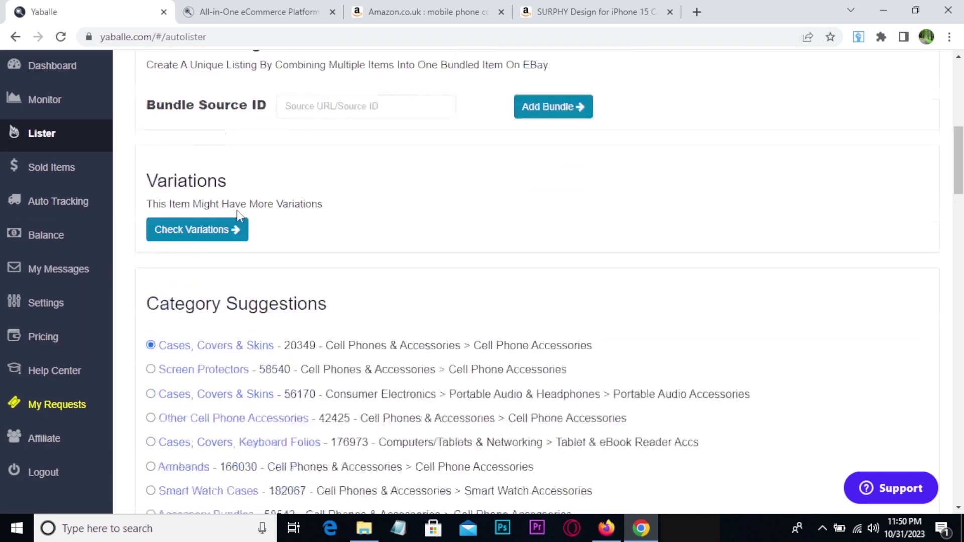
pyautogui.scroll(-8, 238, 213)
pyautogui.scroll(11, 163, 295)
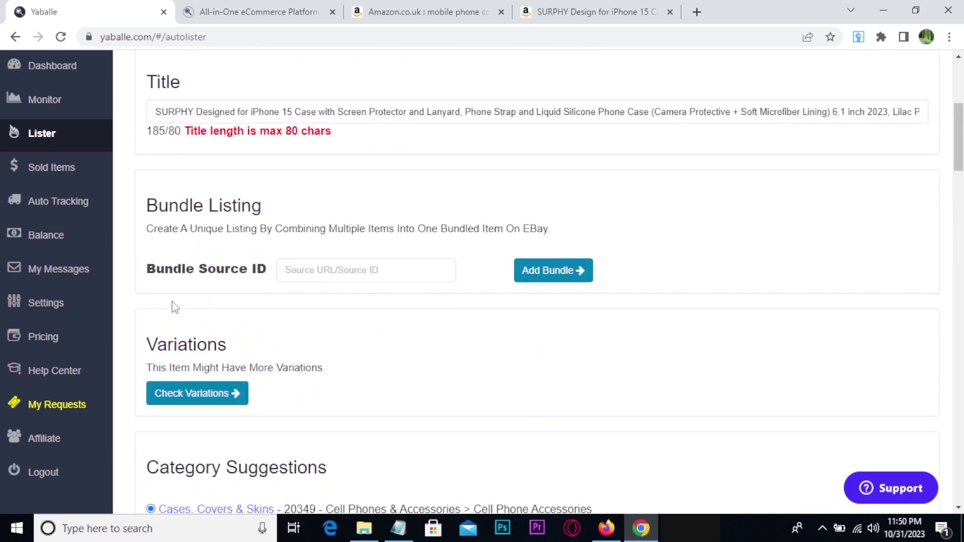
pyautogui.scroll(-2, 216, 262)
pyautogui.scroll(5, 217, 262)
pyautogui.click(209, 258)
pyautogui.hotkey('ctrl', 'a')
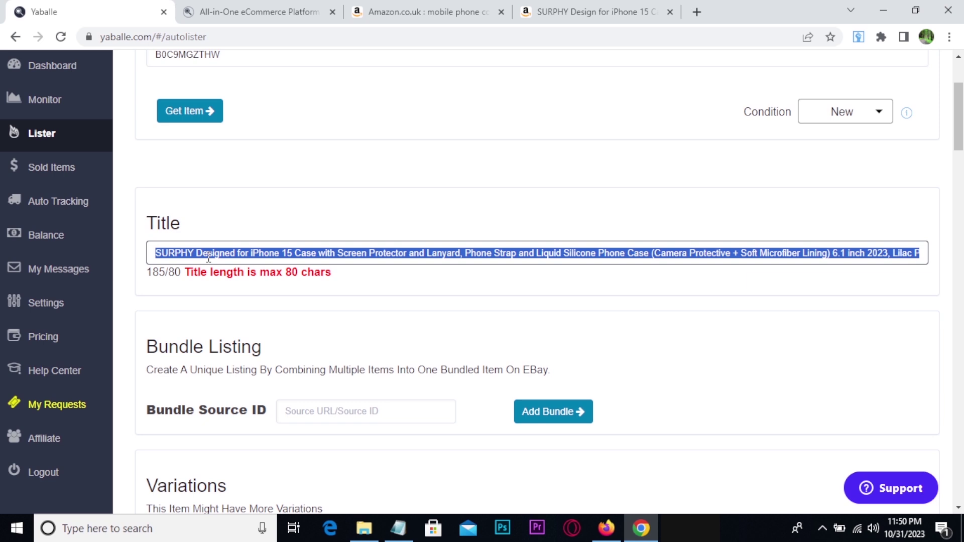
pyautogui.write('SURPHY Designed for iPhone 15 Case with Screen Protector and Lanyard')
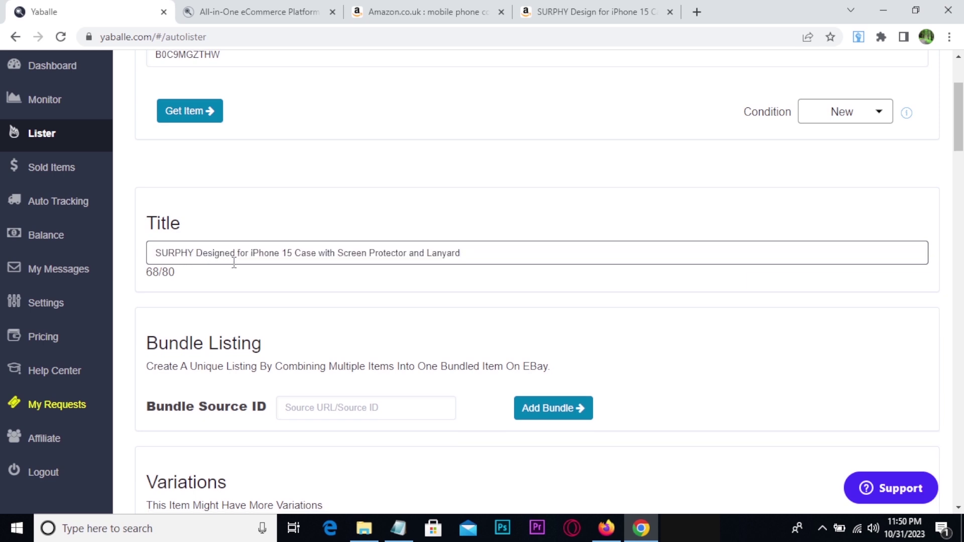
# Step: Set the listing's eBay price to 13.99 in the listing details
pyautogui.scroll(4, 236, 286)
pyautogui.scroll(-6, 255, 249)
pyautogui.scroll(-3, 254, 248)
pyautogui.scroll(-6, 255, 250)
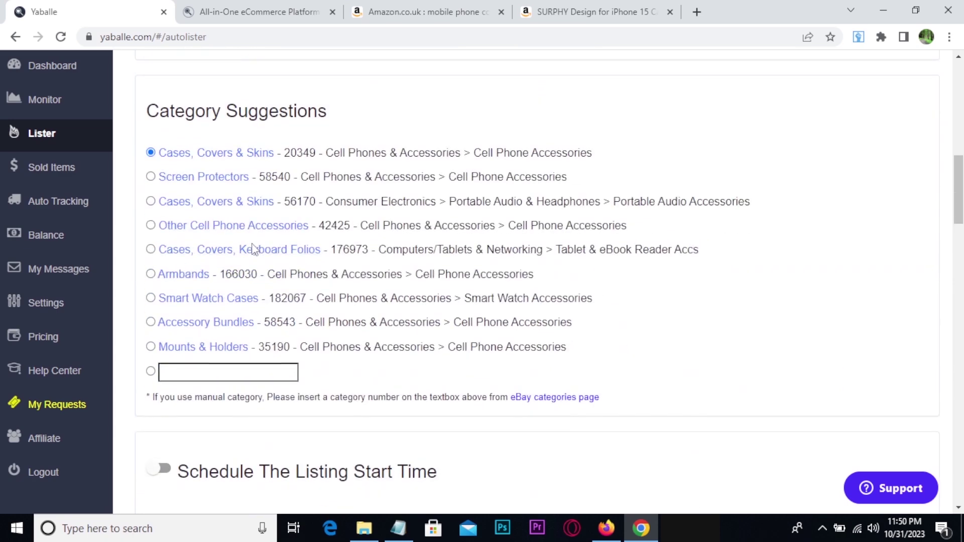
pyautogui.scroll(-6, 301, 200)
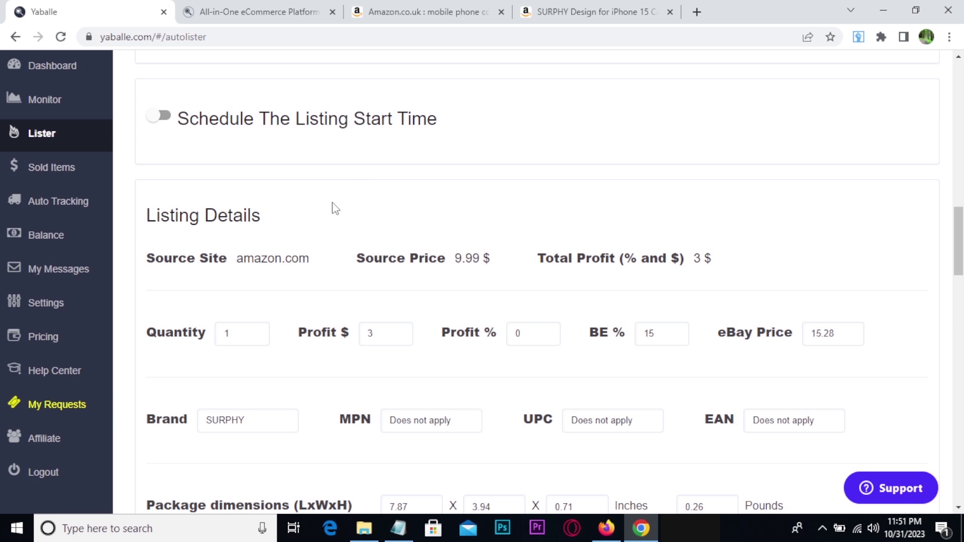
pyautogui.scroll(-3, 331, 203)
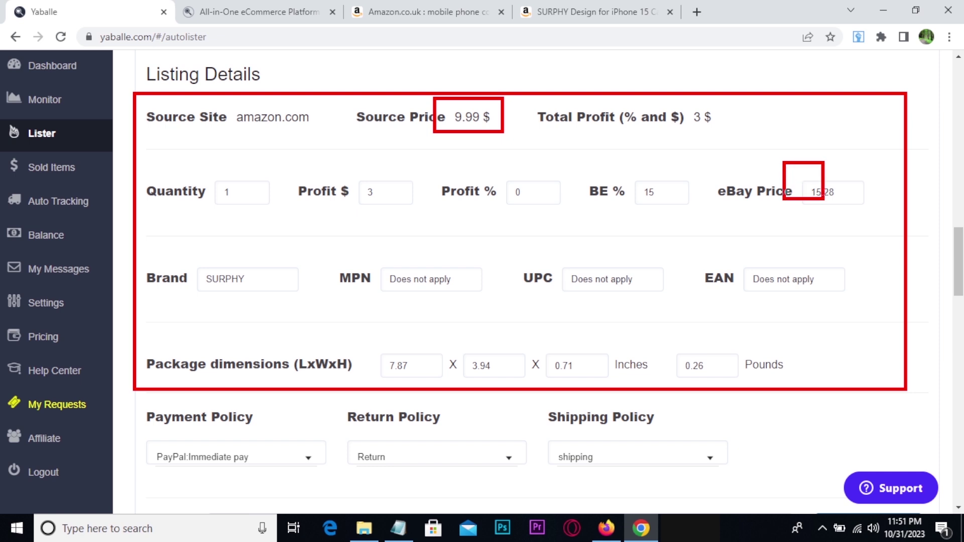
pyautogui.doubleClick(814, 197)
pyautogui.write('13.99')
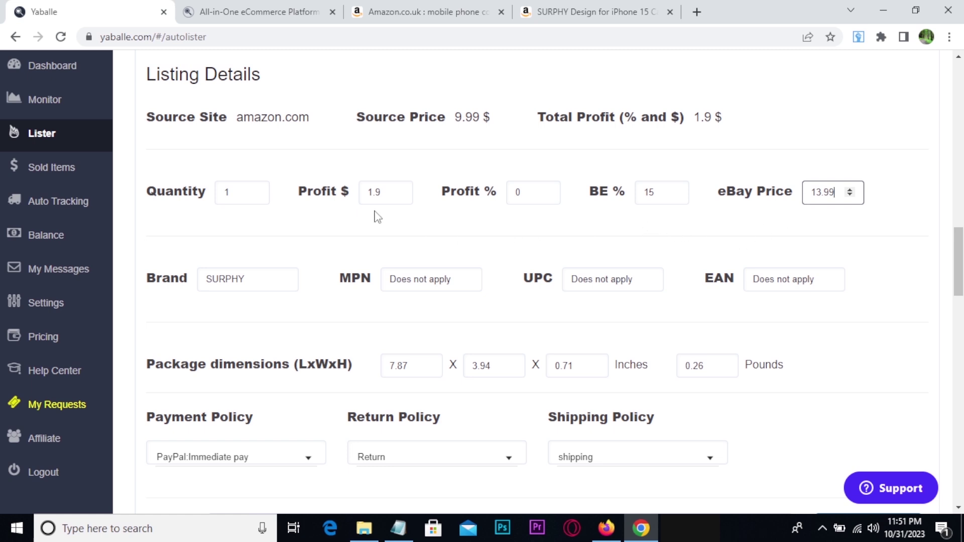
pyautogui.click(400, 202)
pyautogui.click(341, 227)
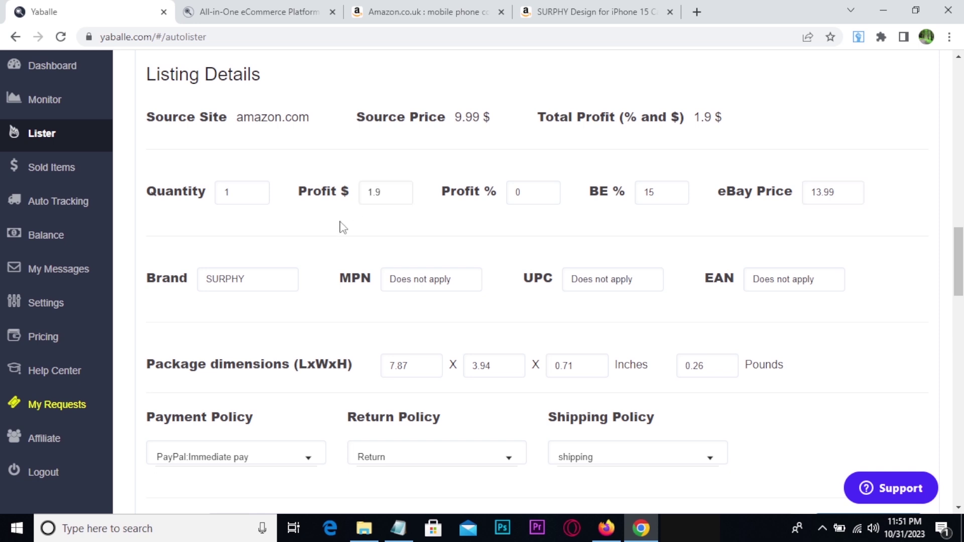
# Step: Review the listing's identifiers, package dimensions, policies and item specifics, and consult the Amazon page for the product's attributes
pyautogui.scroll(-3, 339, 226)
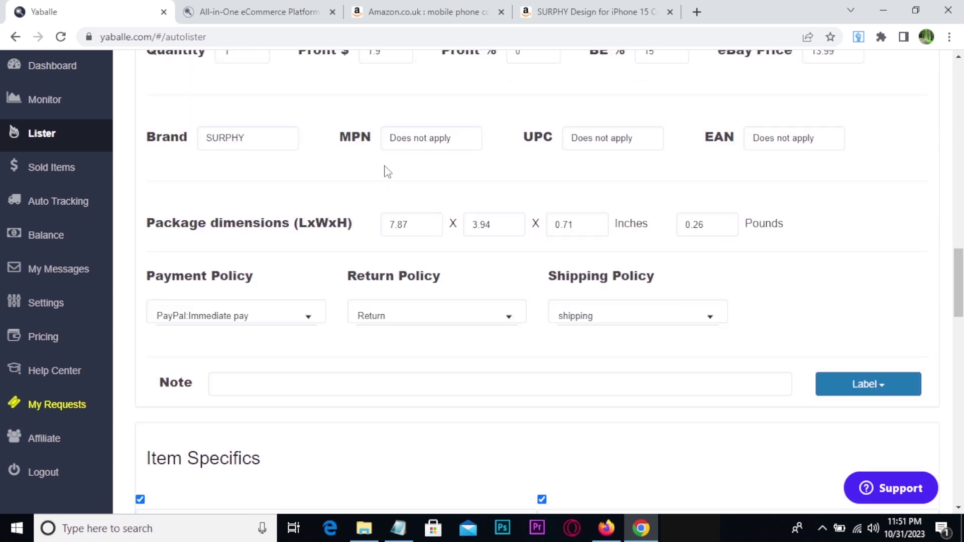
pyautogui.click(409, 144)
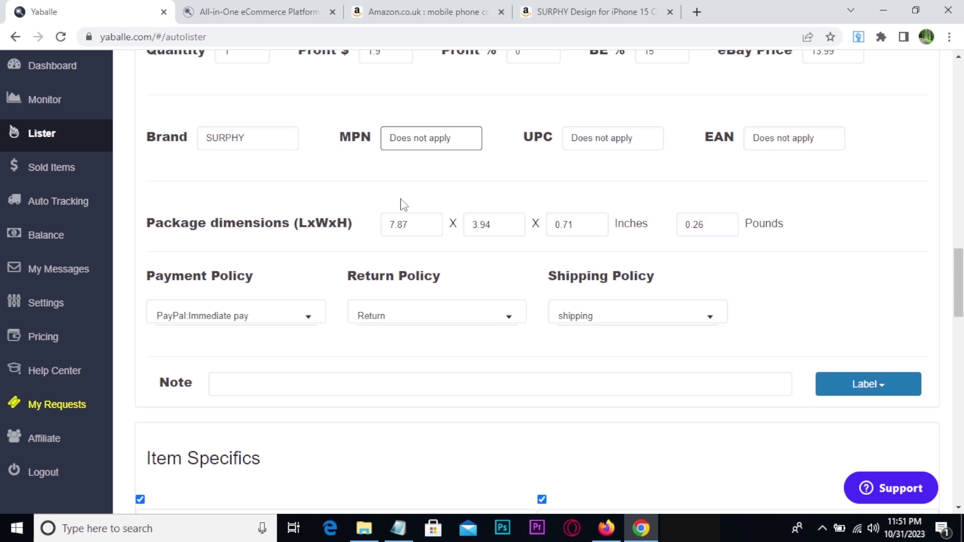
pyautogui.scroll(-3, 356, 235)
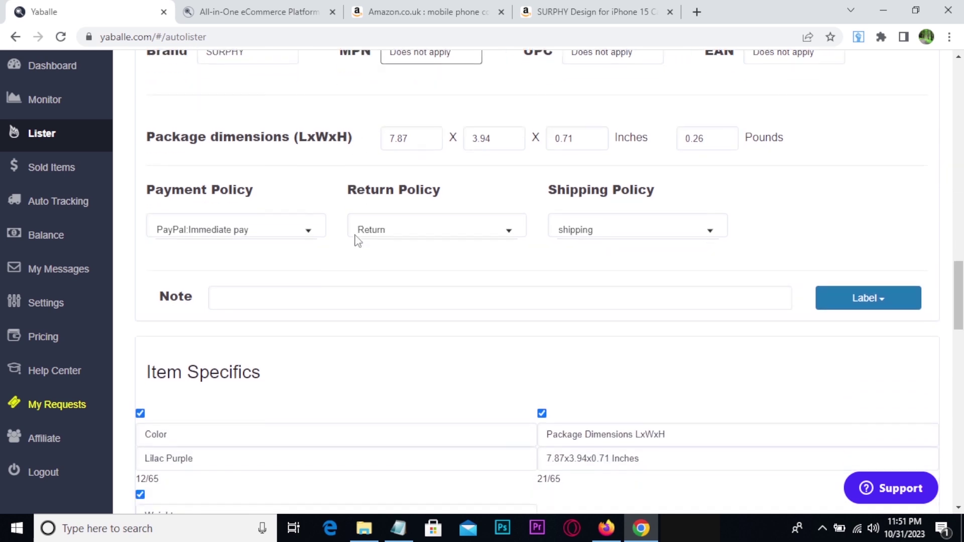
pyautogui.click(596, 10)
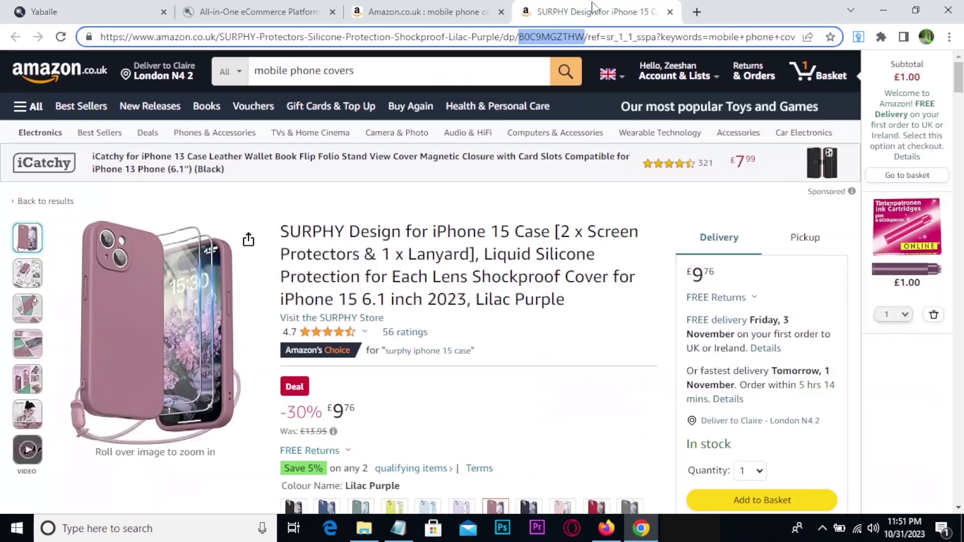
pyautogui.scroll(-3, 448, 264)
pyautogui.scroll(-5, 448, 264)
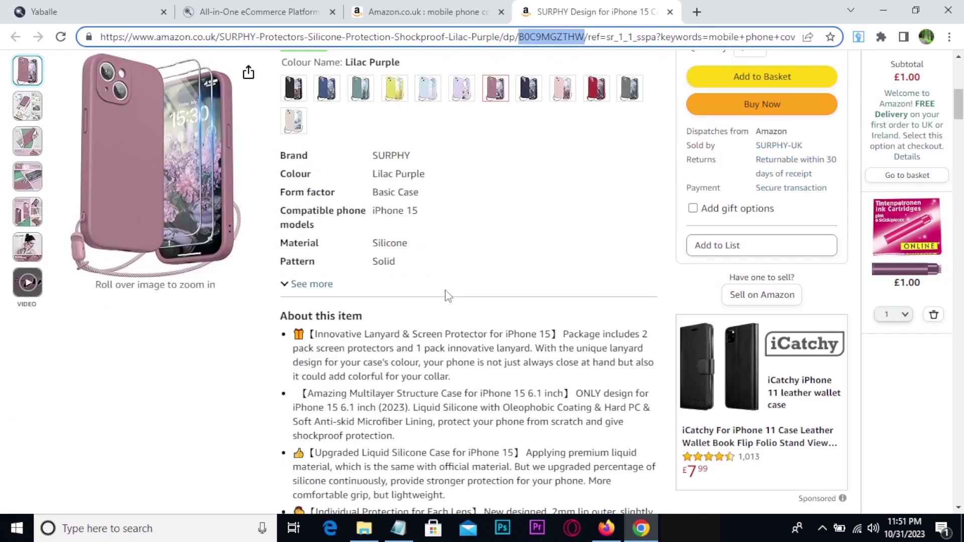
pyautogui.click(99, 7)
pyautogui.scroll(-3, 429, 289)
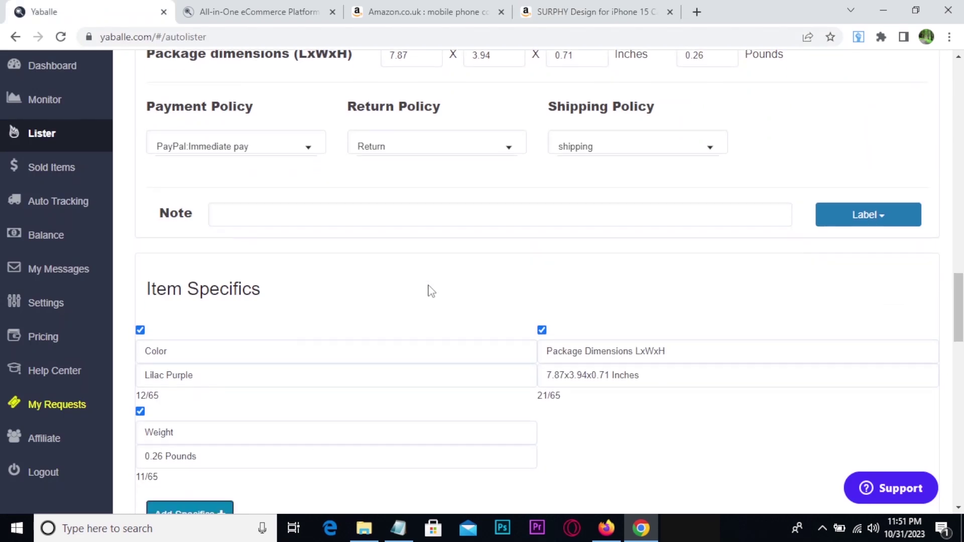
pyautogui.scroll(-2, 429, 289)
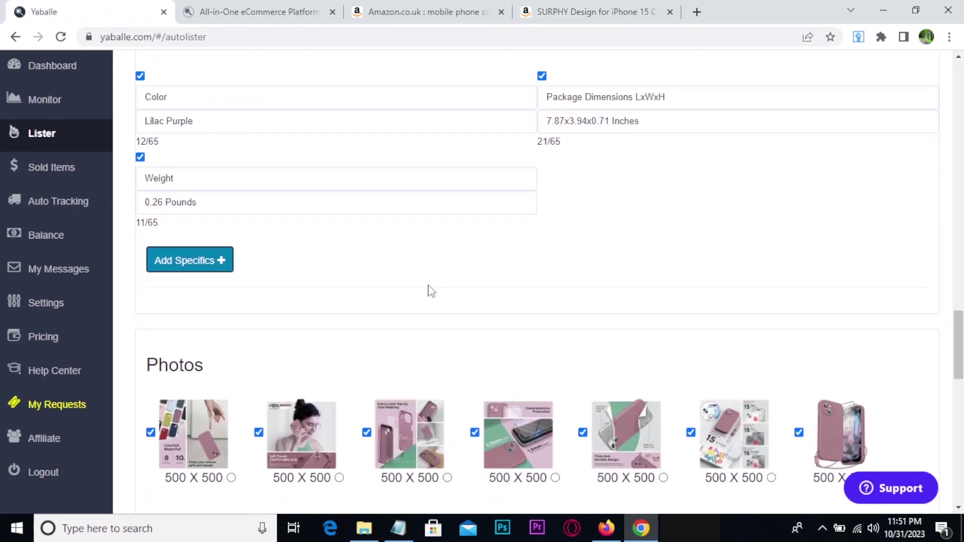
# Step: Add two blank entries to the item specifics below the existing colour, dimensions and weight entries
pyautogui.click(180, 274)
pyautogui.click(585, 178)
pyautogui.click(570, 206)
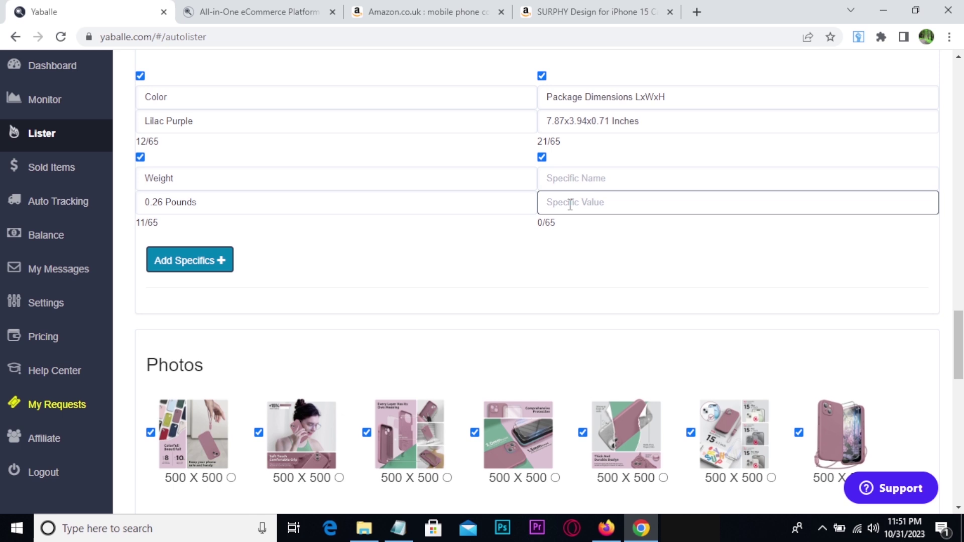
pyautogui.click(173, 267)
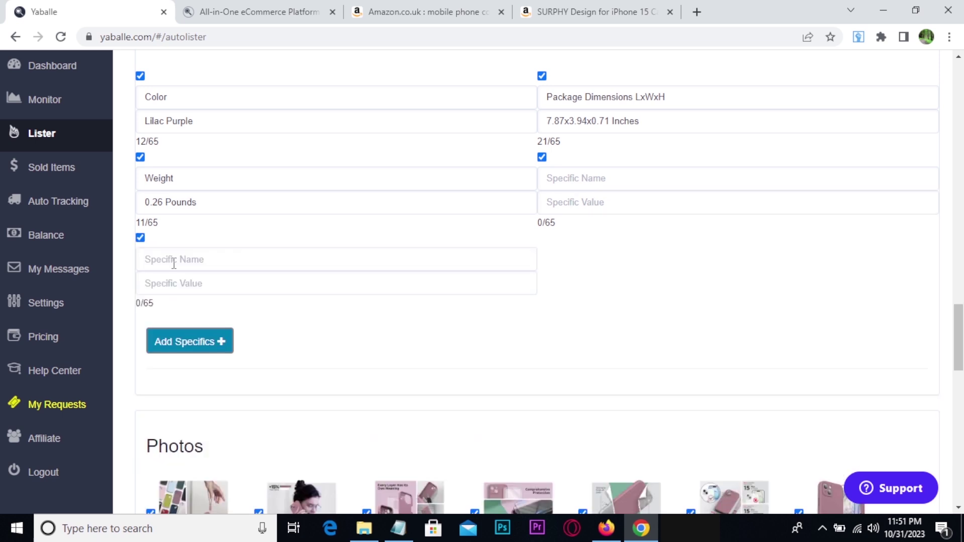
pyautogui.click(181, 260)
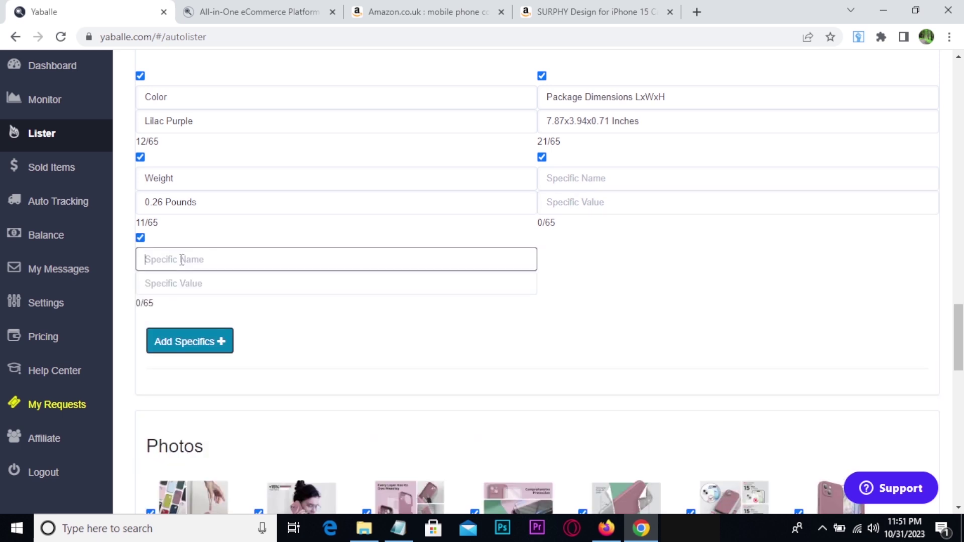
pyautogui.click(164, 284)
# Step: Select the second product photo, showing a woman holding the phone, as the listing's main picture
pyautogui.scroll(-7, 260, 302)
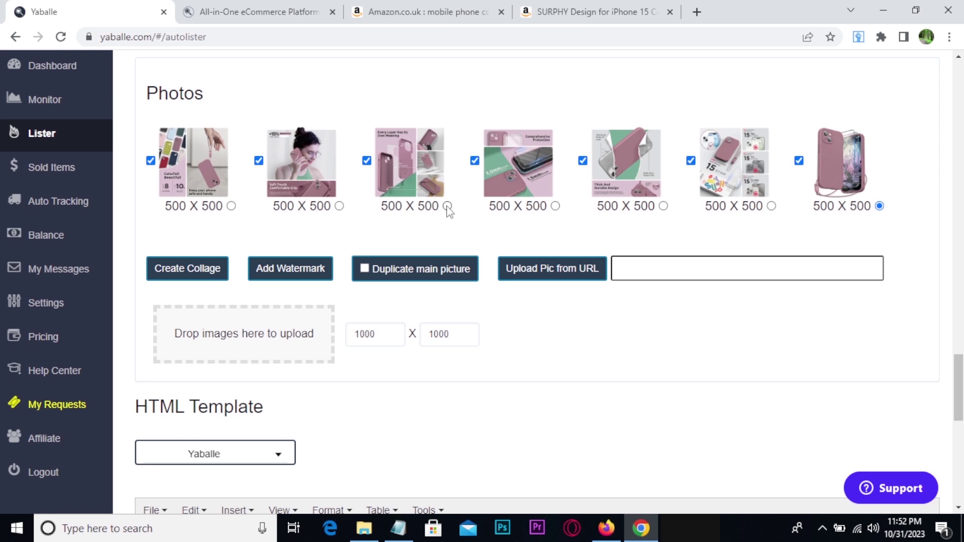
pyautogui.click(339, 205)
# Step: Enlarge the HTML template editor's height to show the full product description with its main image
pyautogui.scroll(-4, 351, 235)
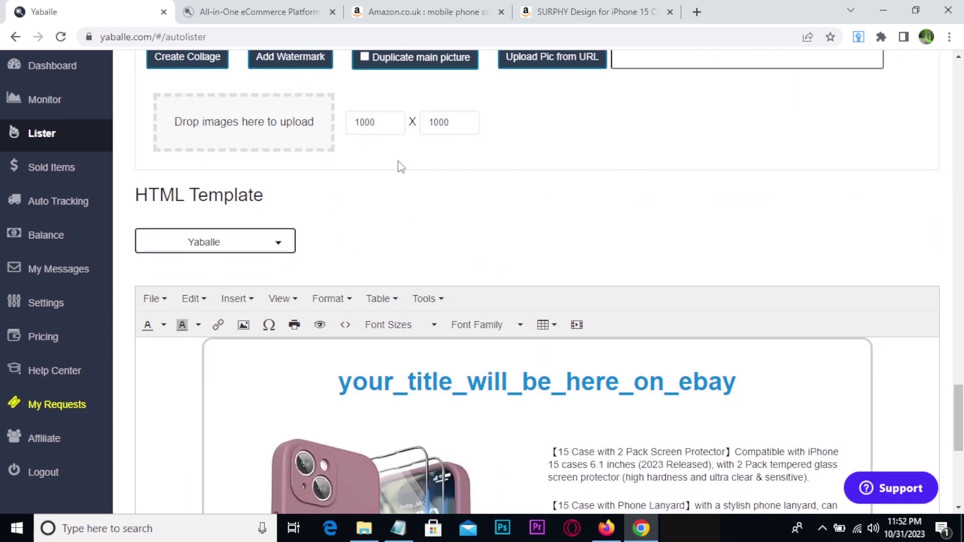
pyautogui.scroll(-3, 331, 156)
pyautogui.scroll(-4, 176, 195)
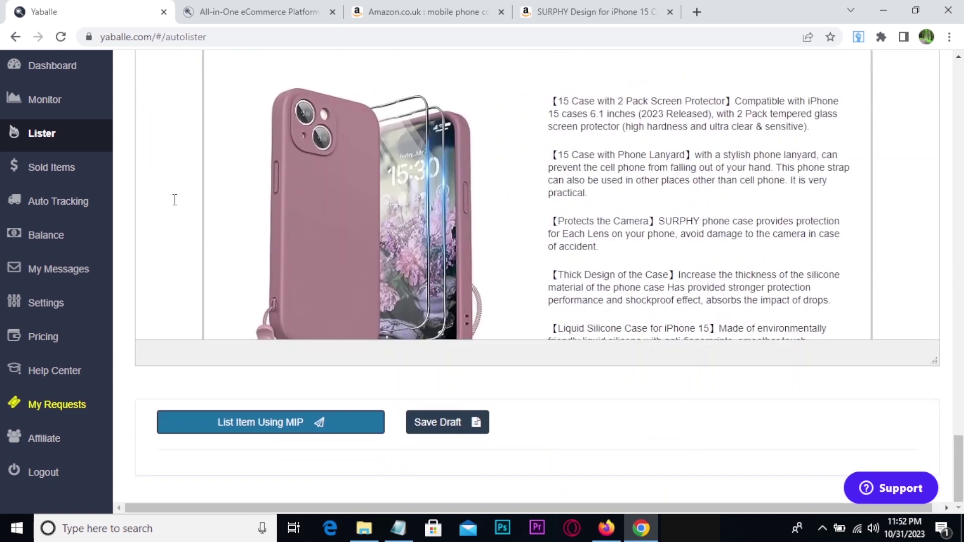
pyautogui.scroll(2, 531, 275)
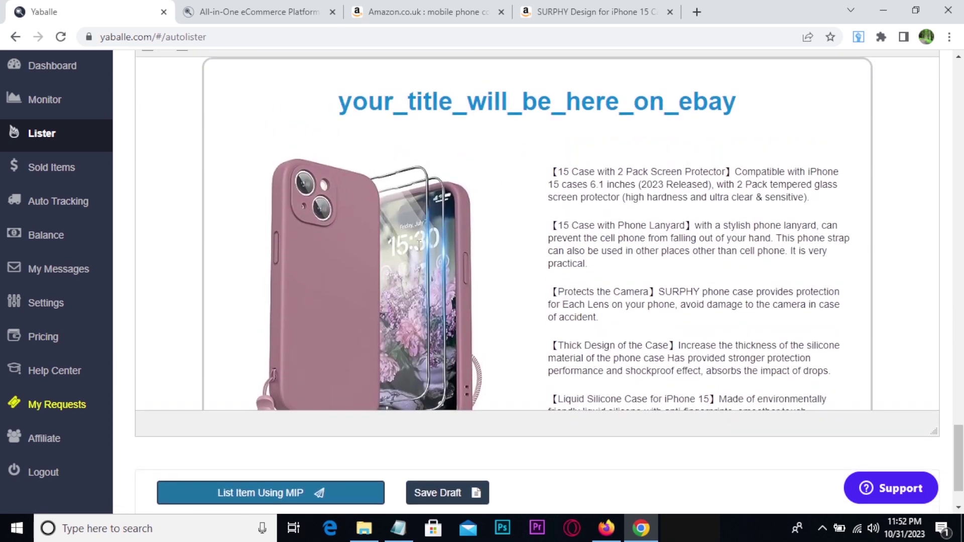
pyautogui.scroll(-2, 421, 247)
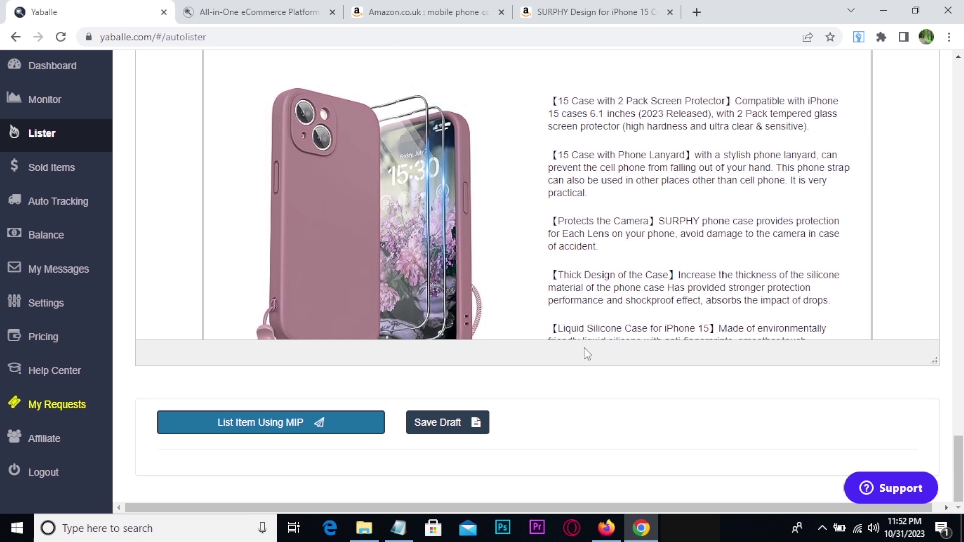
pyautogui.moveTo(934, 361); pyautogui.dragTo(933, 458)
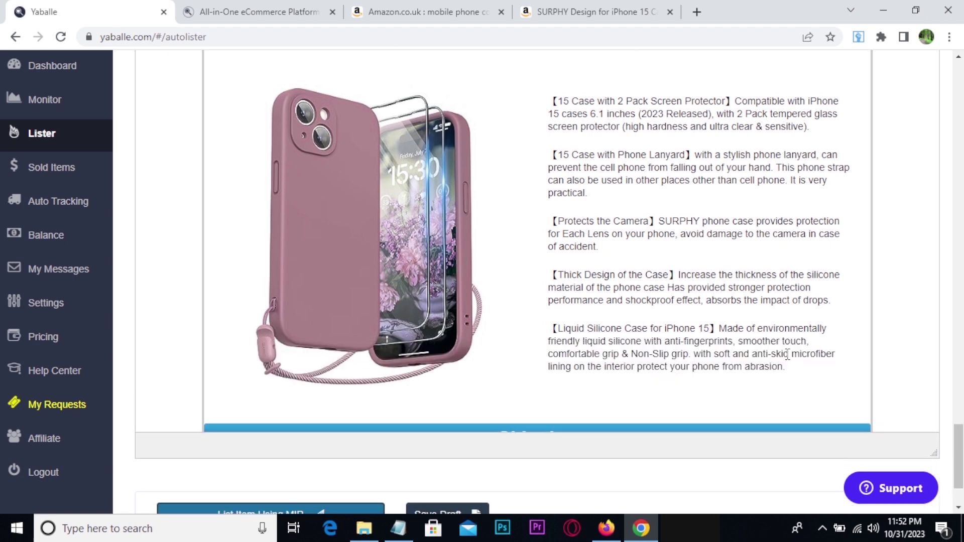
pyautogui.scroll(-1, 739, 275)
pyautogui.scroll(-1, 739, 275)
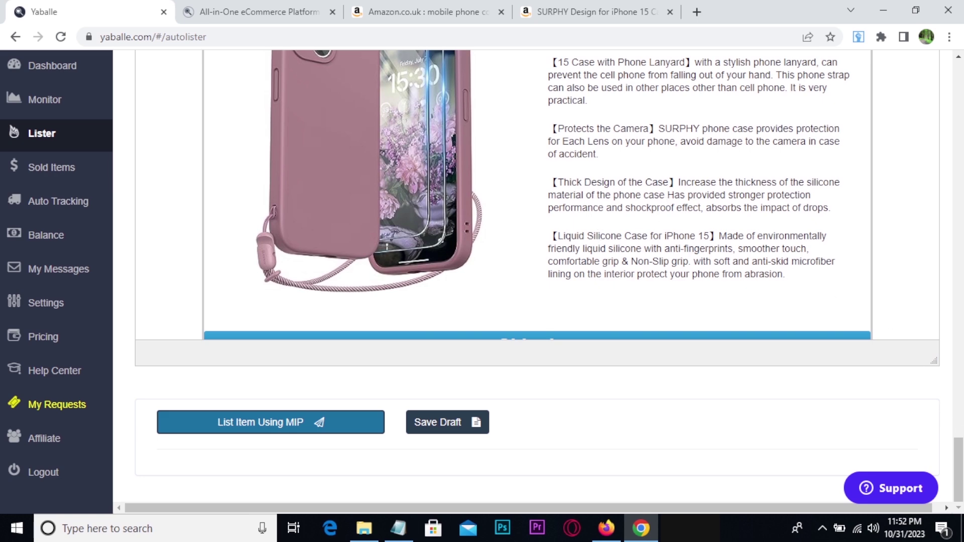
# Step: Enlarge the HTML template editor further to expose the shipping section below the description
pyautogui.scroll(20, 533, 281)
pyautogui.scroll(-15, 533, 282)
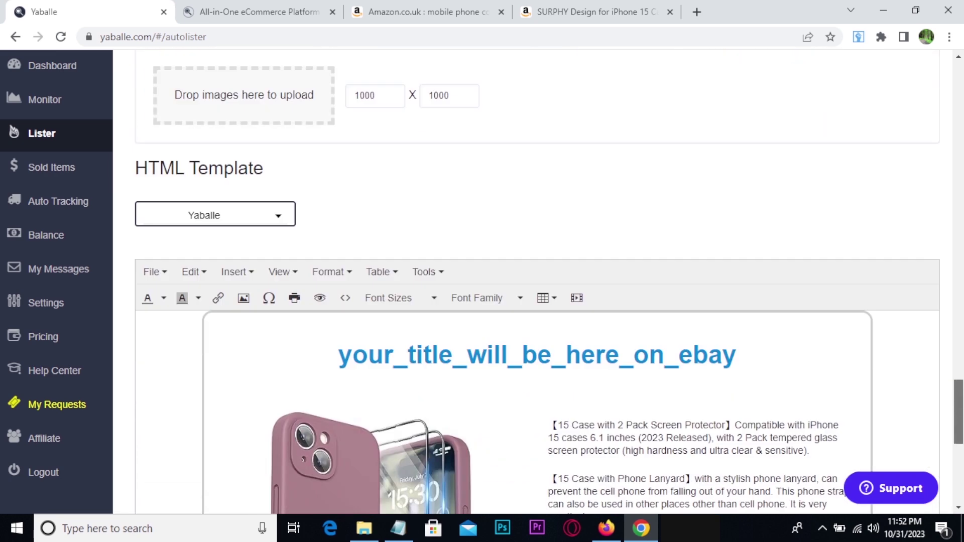
pyautogui.scroll(-8, 890, 324)
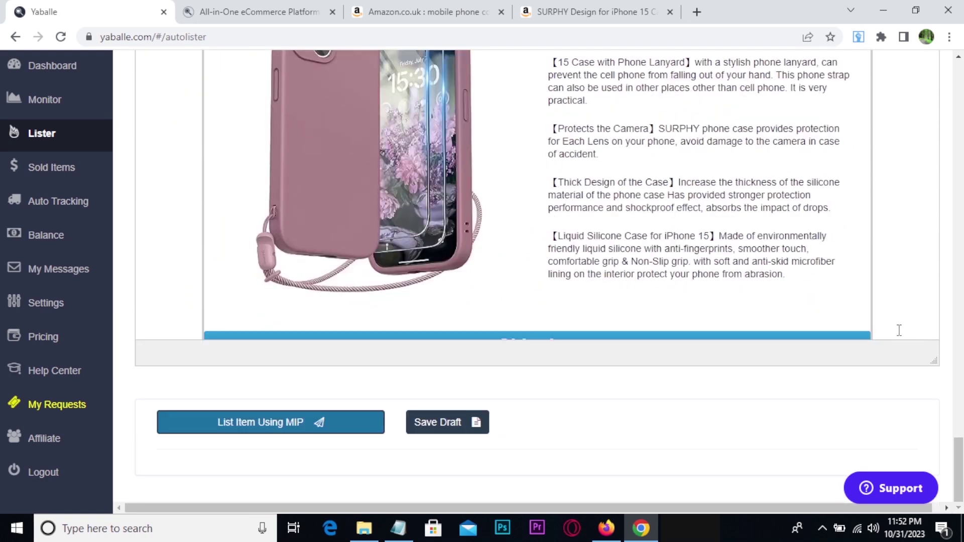
pyautogui.moveTo(936, 360); pyautogui.dragTo(936, 489)
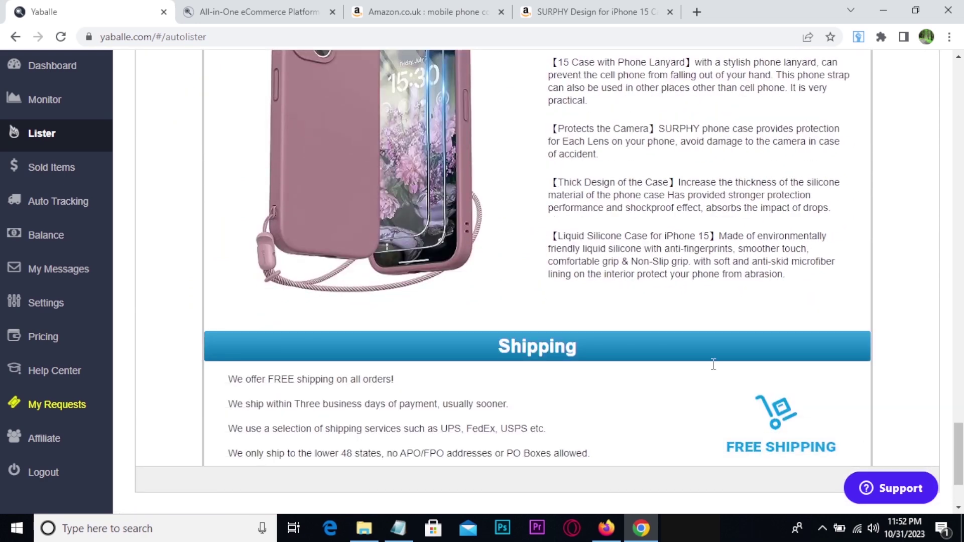
pyautogui.scroll(-3, 596, 258)
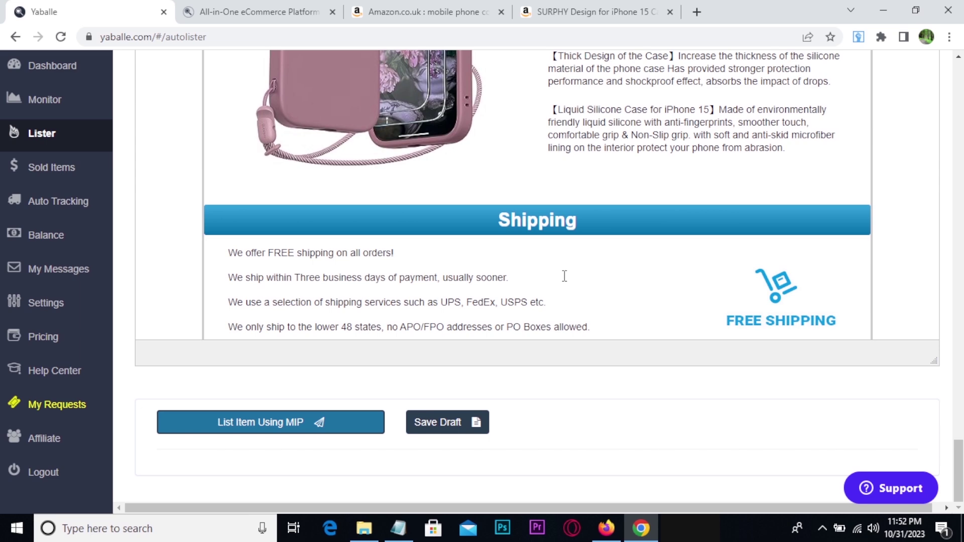
# Step: Examine the template's shipping, return, payment and feedback sections, and open the selection of HTML templates
pyautogui.click(565, 276)
pyautogui.scroll(-2, 565, 276)
pyautogui.scroll(-4, 564, 276)
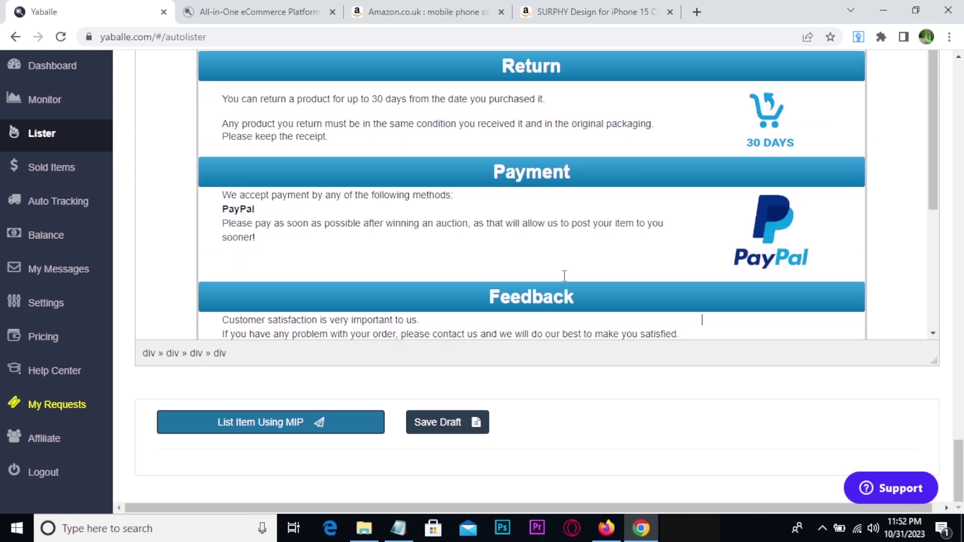
pyautogui.scroll(-2, 564, 276)
pyautogui.scroll(5, 252, 398)
pyautogui.scroll(10, 211, 355)
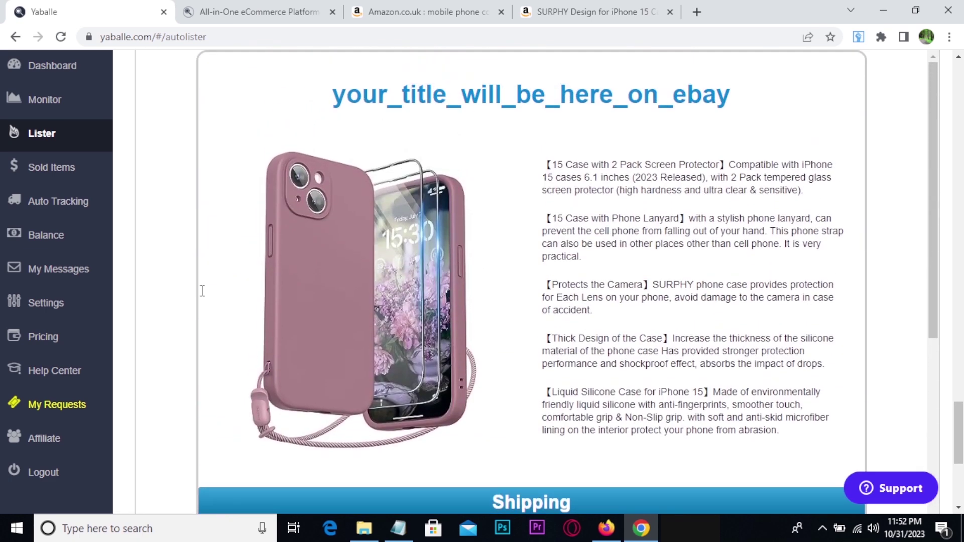
pyautogui.scroll(-1, 216, 274)
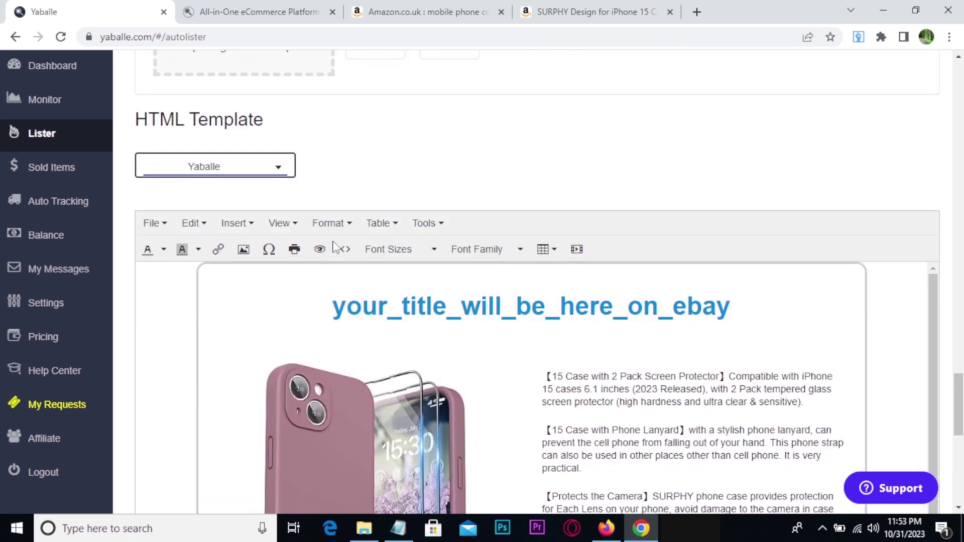
pyautogui.click(278, 169)
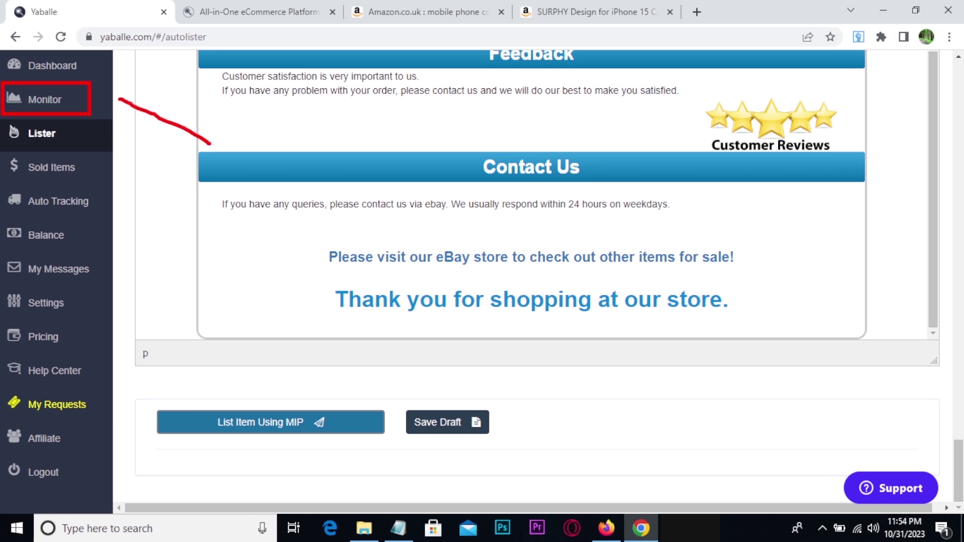
# Step: Open the sold items page and dismiss the expired MIP token notice
pyautogui.click(46, 170)
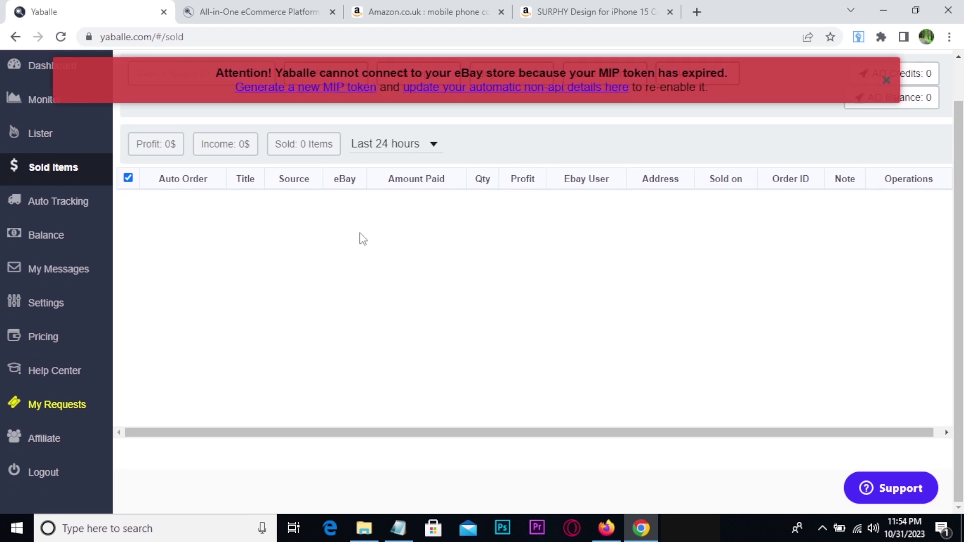
pyautogui.click(886, 80)
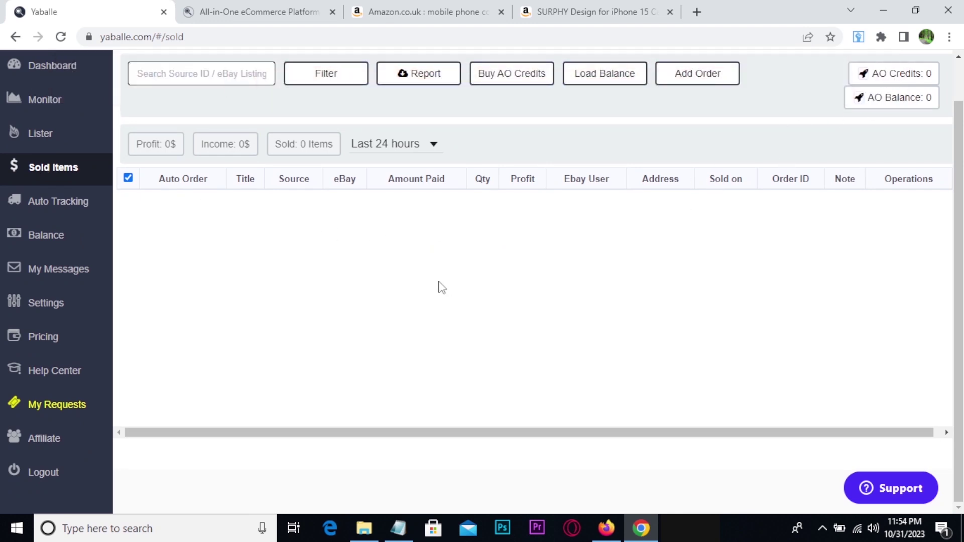
pyautogui.moveTo(279, 257)
pyautogui.mouseDown()
pyautogui.moveTo(312, 249)
pyautogui.moveTo(319, 282)
pyautogui.mouseUp()
pyautogui.moveTo(346, 234); pyautogui.dragTo(373, 272)
pyautogui.moveTo(393, 210)
pyautogui.mouseDown()
pyautogui.moveTo(261, 329)
pyautogui.moveTo(332, 159)
pyautogui.mouseUp()
pyautogui.moveTo(371, 291); pyautogui.dragTo(577, 340)
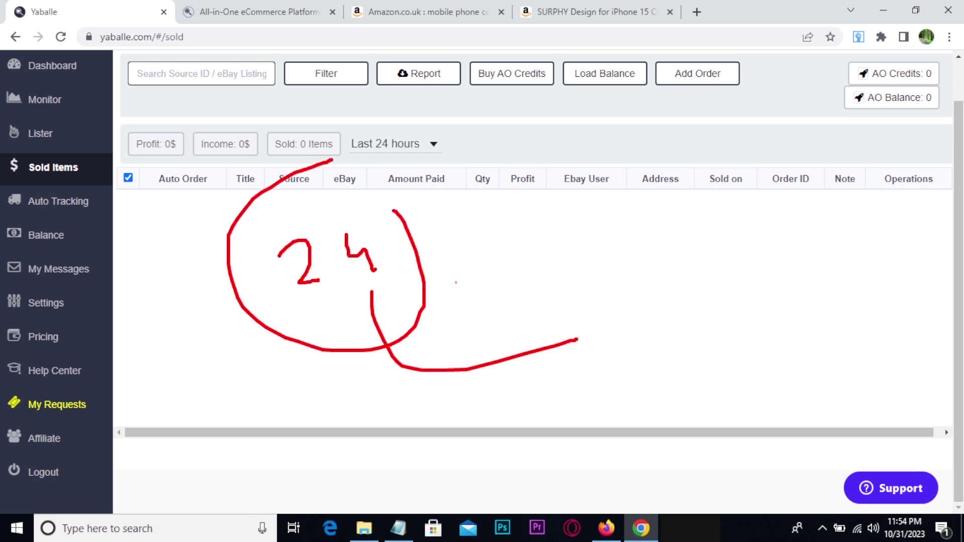
pyautogui.moveTo(565, 234); pyautogui.dragTo(766, 233)
pyautogui.moveTo(603, 252); pyautogui.dragTo(713, 252)
pyautogui.moveTo(565, 292); pyautogui.dragTo(754, 290)
pyautogui.press('Escape')
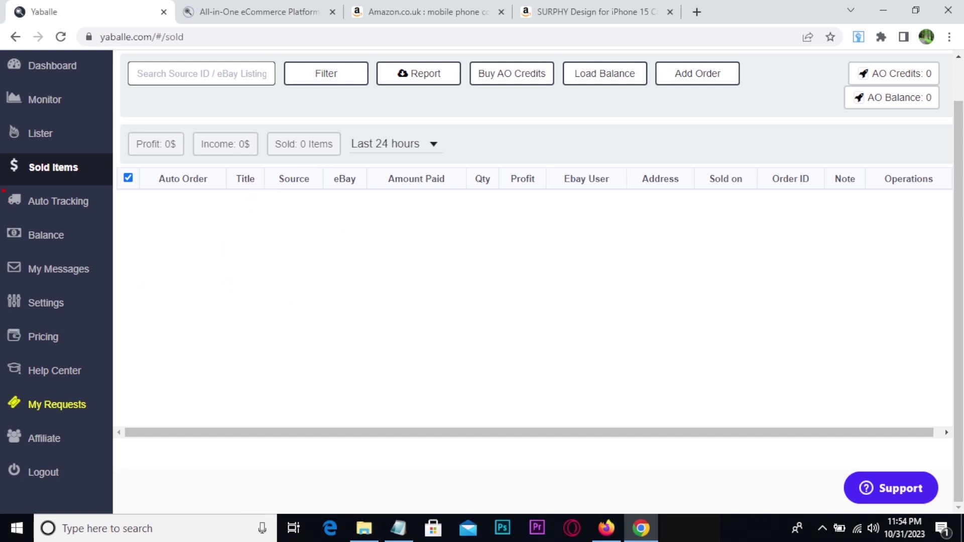
pyautogui.moveTo(2, 184); pyautogui.dragTo(107, 223)
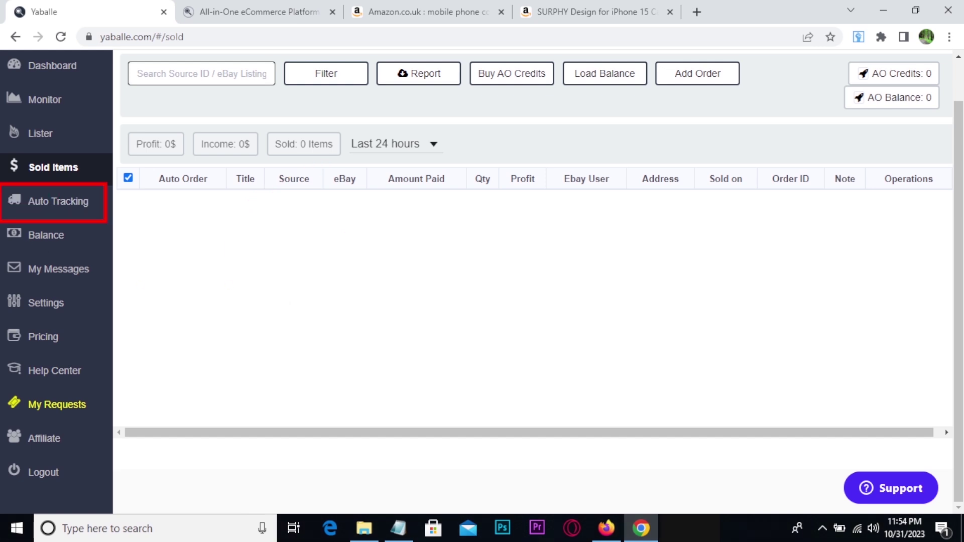
pyautogui.press('Escape')
# Step: Open the auto tracking page, expand its additional options and bring up the manual tracking number conversion form
pyautogui.click(44, 211)
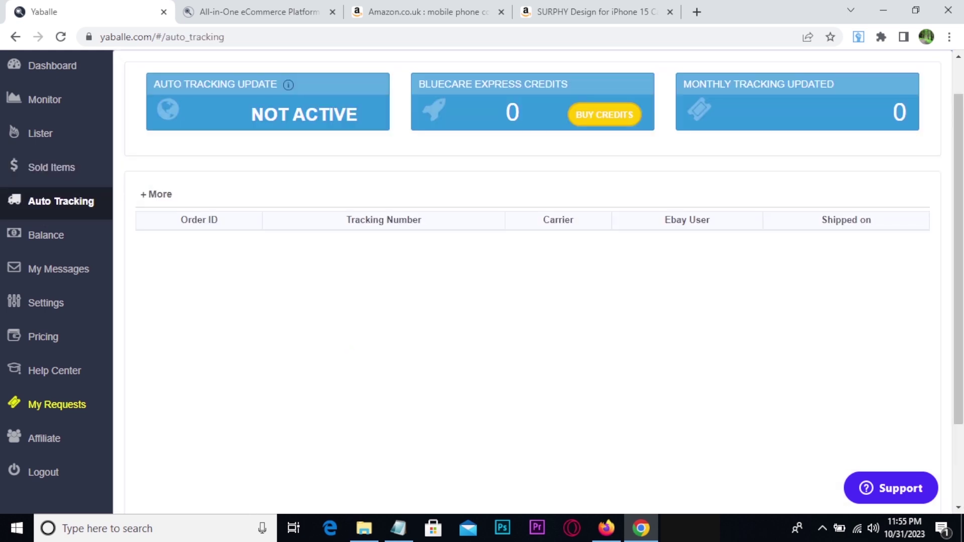
pyautogui.moveTo(133, 251)
pyautogui.mouseDown()
pyautogui.moveTo(407, 381)
pyautogui.moveTo(715, 454)
pyautogui.moveTo(838, 456)
pyautogui.mouseUp()
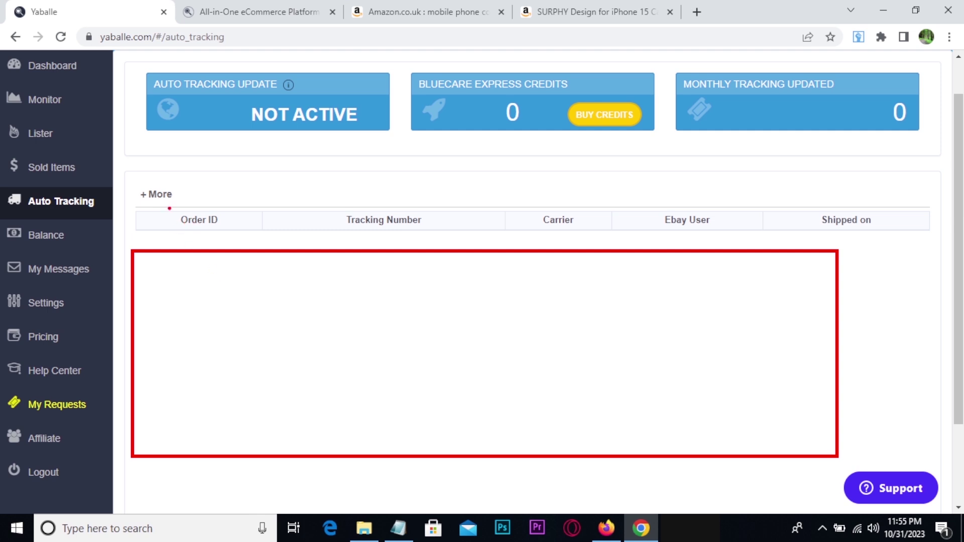
pyautogui.moveTo(123, 167); pyautogui.dragTo(199, 223)
pyautogui.click(157, 197)
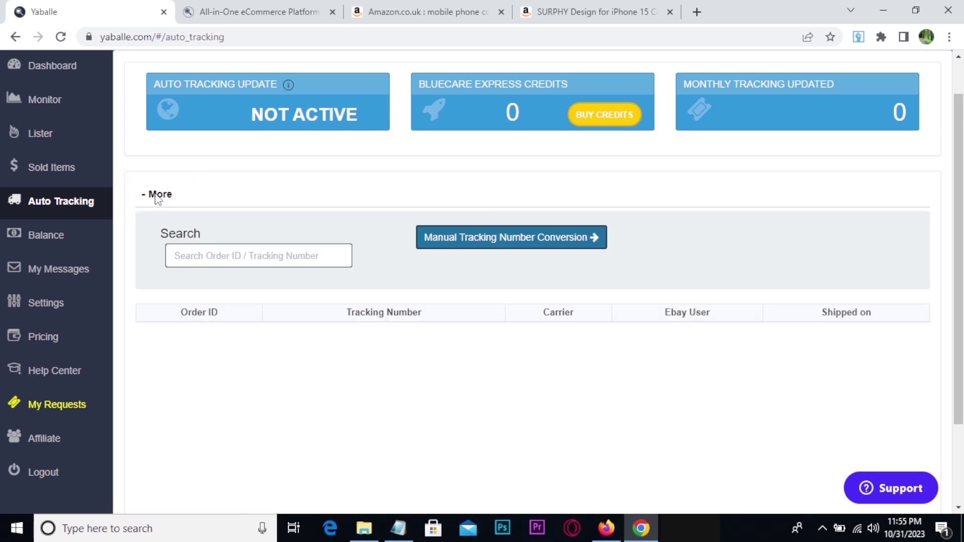
pyautogui.moveTo(399, 203)
pyautogui.mouseDown()
pyautogui.moveTo(519, 247)
pyautogui.moveTo(670, 277)
pyautogui.mouseUp()
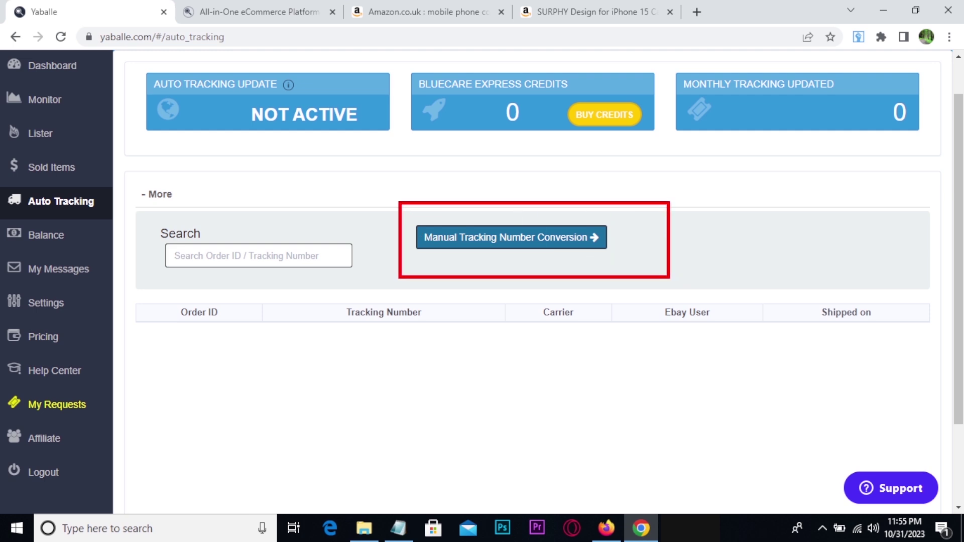
pyautogui.click(504, 239)
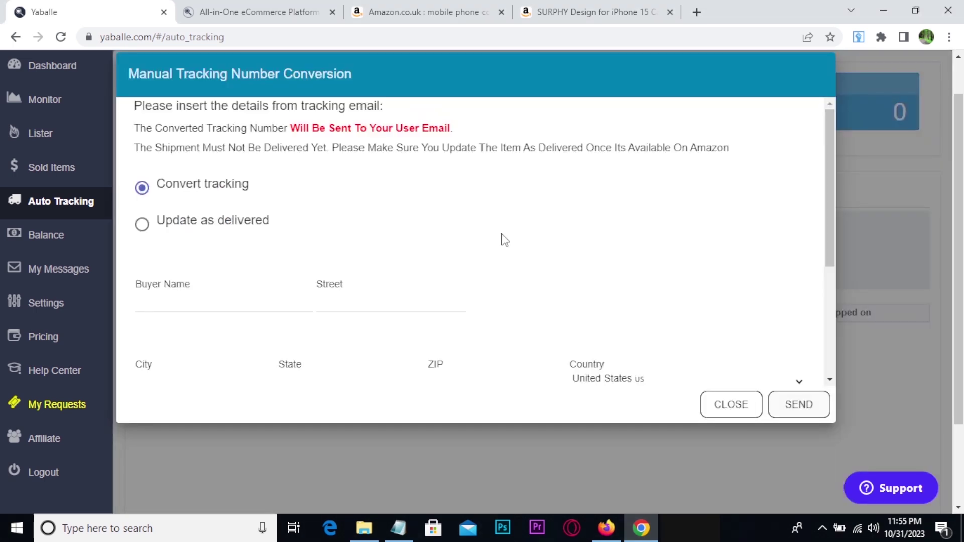
pyautogui.scroll(1, 495, 243)
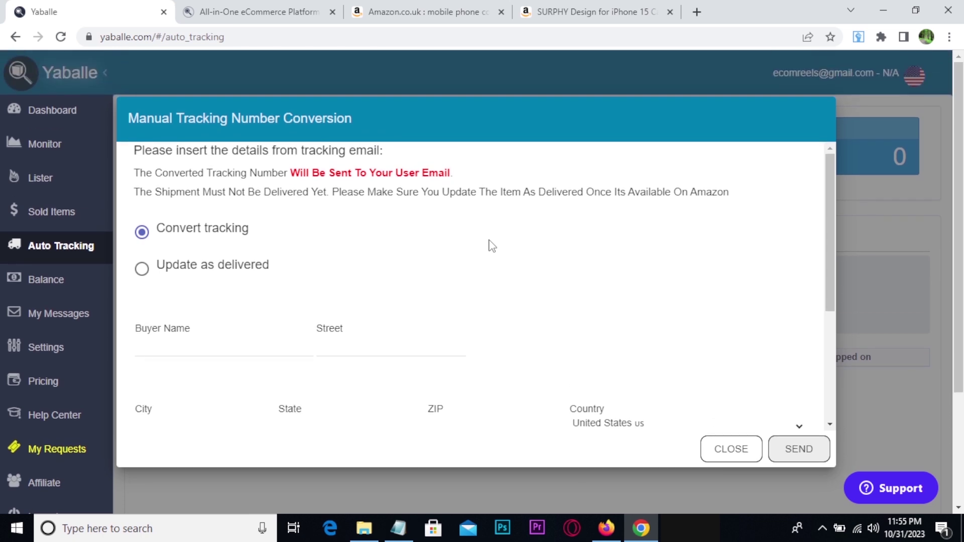
pyautogui.moveTo(119, 210); pyautogui.dragTo(282, 248)
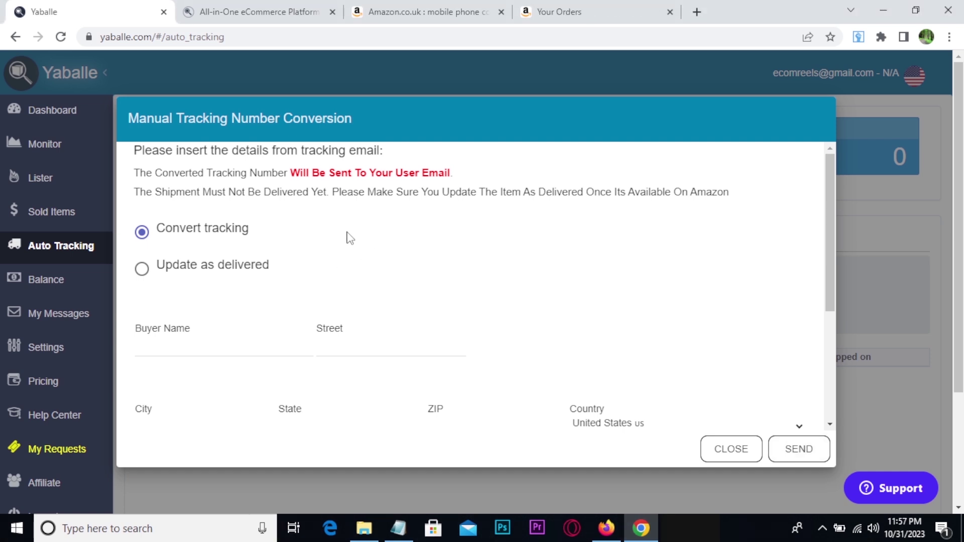
pyautogui.moveTo(347, 217); pyautogui.dragTo(538, 325)
pyautogui.moveTo(386, 244)
pyautogui.mouseDown()
pyautogui.moveTo(450, 241)
pyautogui.moveTo(439, 255)
pyautogui.moveTo(446, 270)
pyautogui.moveTo(410, 287)
pyautogui.moveTo(438, 288)
pyautogui.moveTo(440, 306)
pyautogui.mouseUp()
pyautogui.click(444, 310)
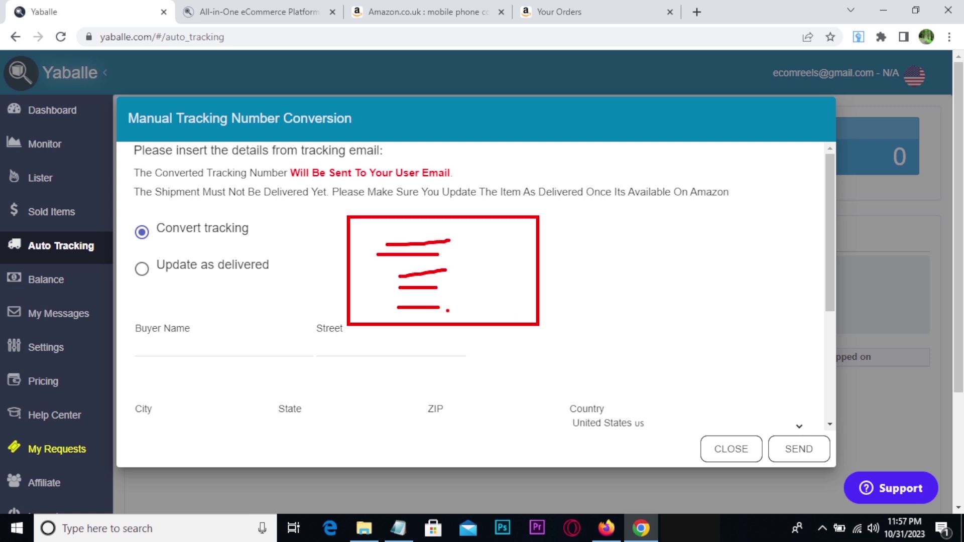
pyautogui.moveTo(415, 319)
pyautogui.mouseDown()
pyautogui.moveTo(413, 361)
pyautogui.moveTo(544, 387)
pyautogui.moveTo(663, 311)
pyautogui.moveTo(673, 326)
pyautogui.mouseUp()
pyautogui.moveTo(631, 209); pyautogui.dragTo(786, 293)
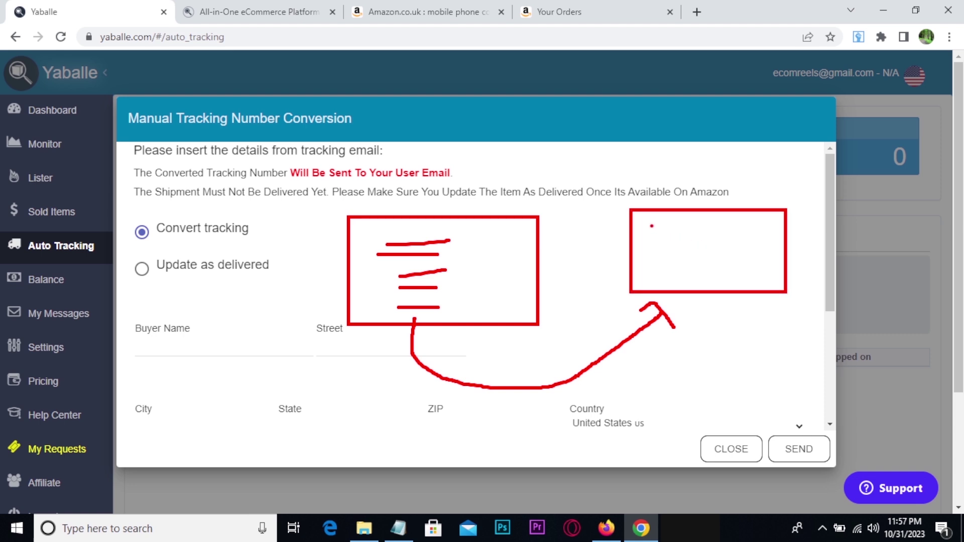
pyautogui.moveTo(649, 223)
pyautogui.mouseDown()
pyautogui.moveTo(729, 223)
pyautogui.moveTo(717, 231)
pyautogui.mouseUp()
pyautogui.moveTo(669, 251)
pyautogui.mouseDown()
pyautogui.moveTo(720, 250)
pyautogui.moveTo(685, 264)
pyautogui.moveTo(724, 263)
pyautogui.mouseUp()
pyautogui.moveTo(671, 283); pyautogui.dragTo(713, 283)
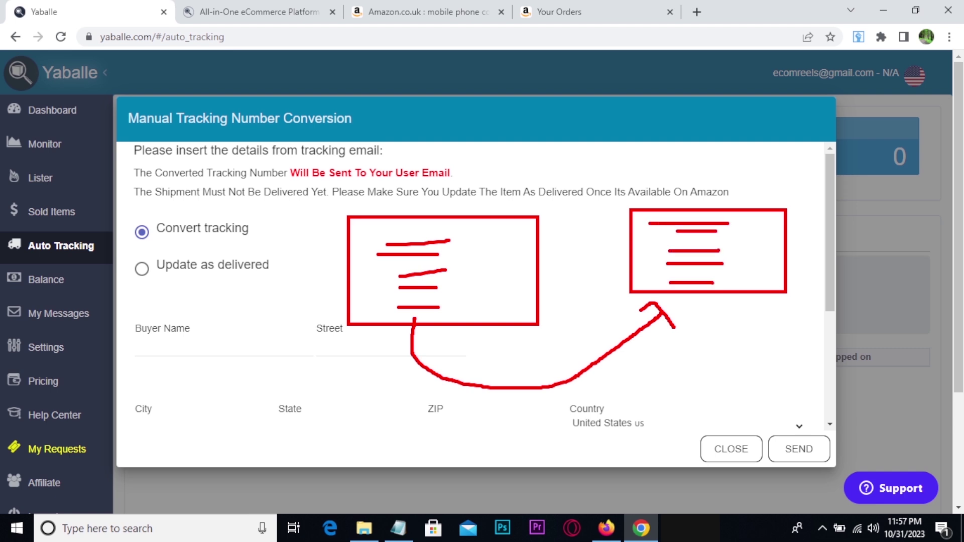
pyautogui.moveTo(445, 245)
pyautogui.mouseDown()
pyautogui.moveTo(469, 301)
pyautogui.moveTo(462, 311)
pyautogui.mouseUp()
pyautogui.click(712, 275)
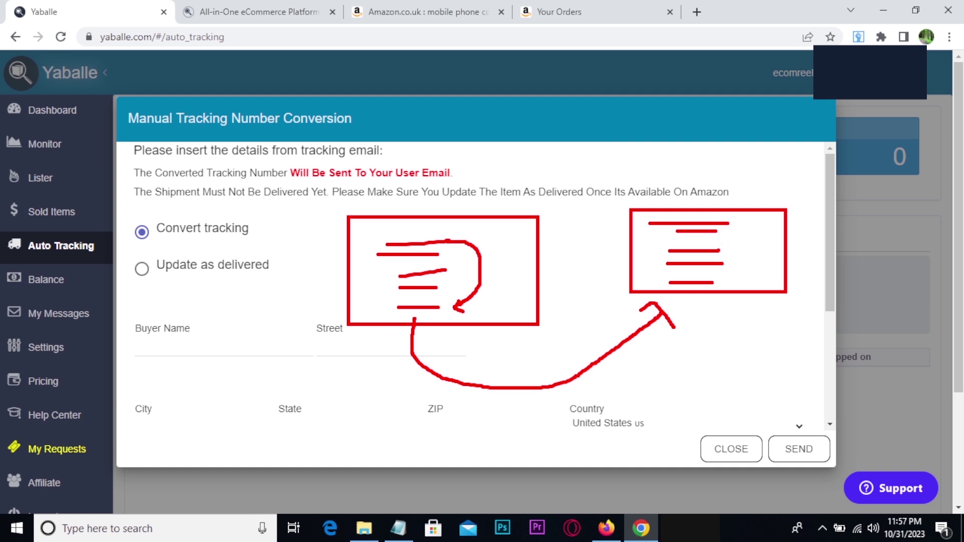
pyautogui.moveTo(606, 156); pyautogui.dragTo(692, 191)
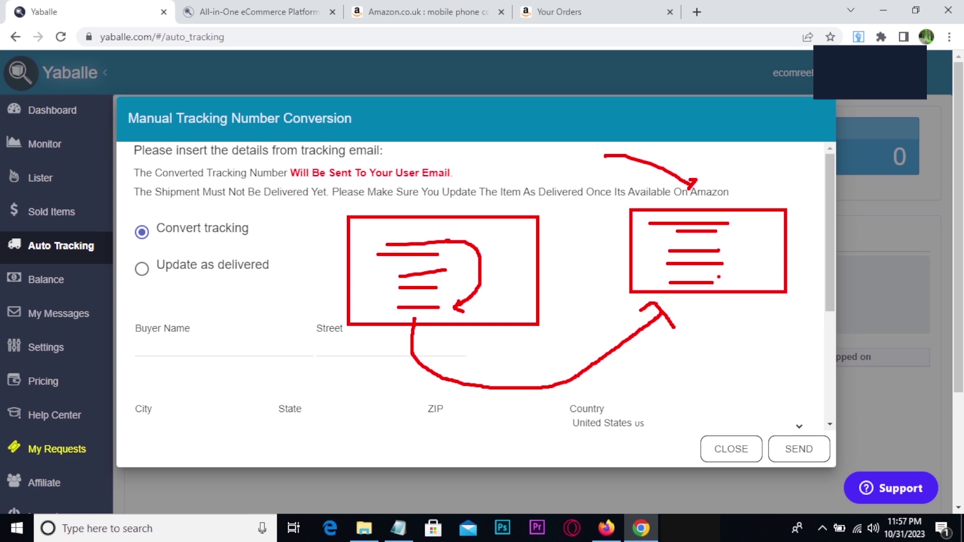
pyautogui.press('Escape')
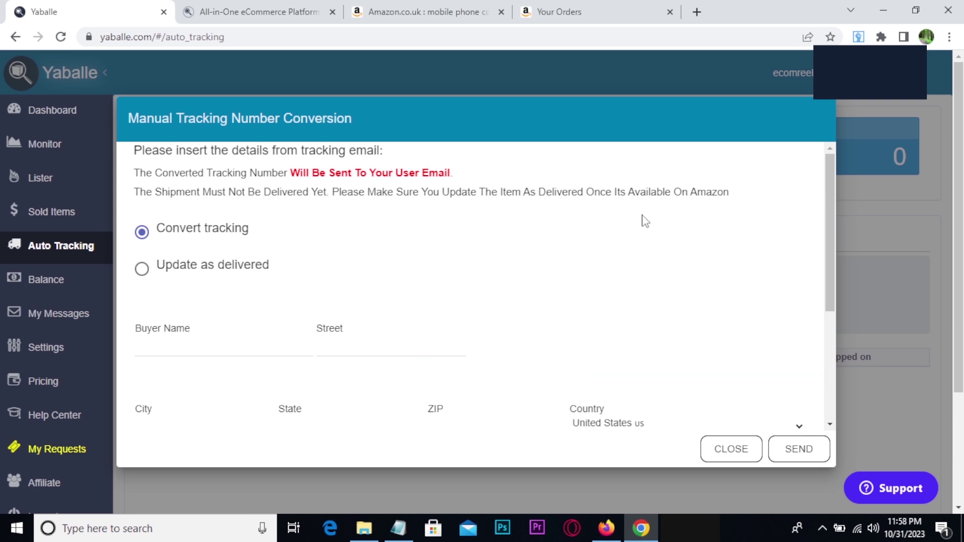
# Step: Examine the buyer name, address, country, tracking link and tracking HTML fields of the manual tracking number conversion form
pyautogui.scroll(-3, 553, 243)
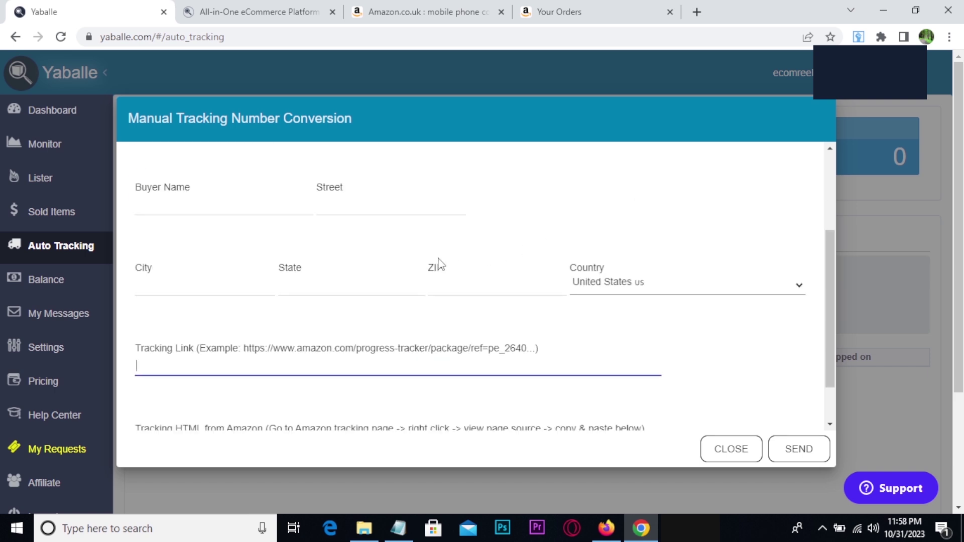
pyautogui.scroll(2, 442, 261)
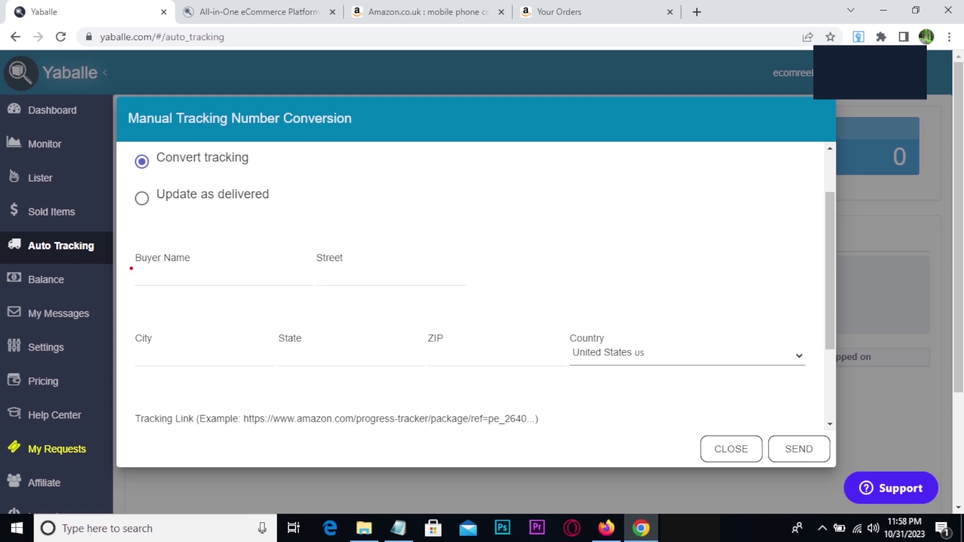
pyautogui.moveTo(127, 248); pyautogui.dragTo(210, 304)
pyautogui.moveTo(302, 245); pyautogui.dragTo(398, 300)
pyautogui.moveTo(128, 320)
pyautogui.mouseDown()
pyautogui.moveTo(200, 343)
pyautogui.moveTo(259, 382)
pyautogui.mouseUp()
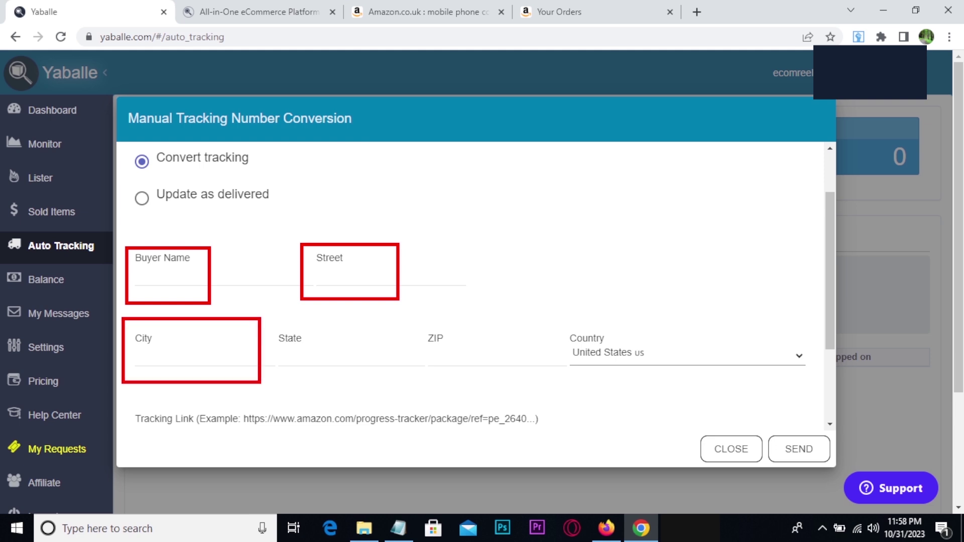
pyautogui.moveTo(345, 321); pyautogui.dragTo(421, 386)
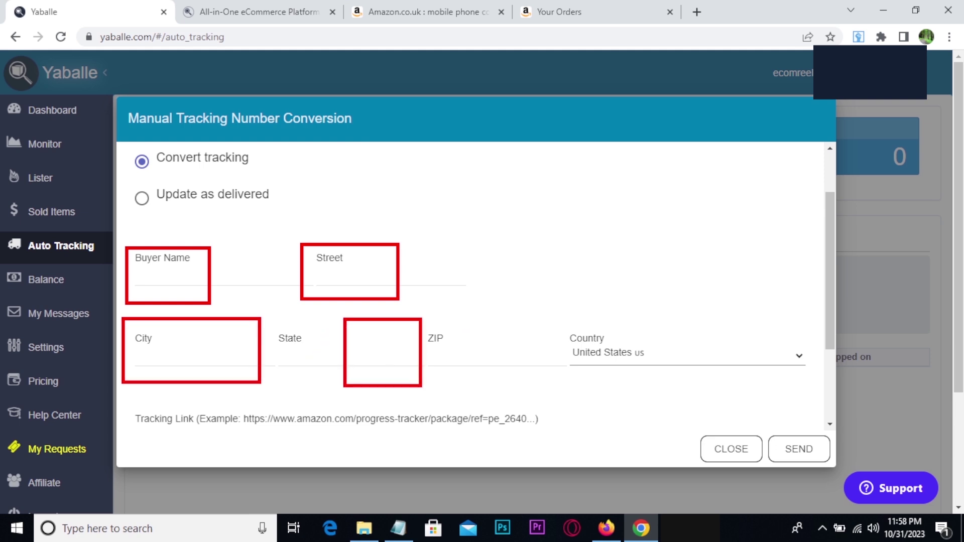
pyautogui.scroll(-5, 553, 323)
pyautogui.click(553, 370)
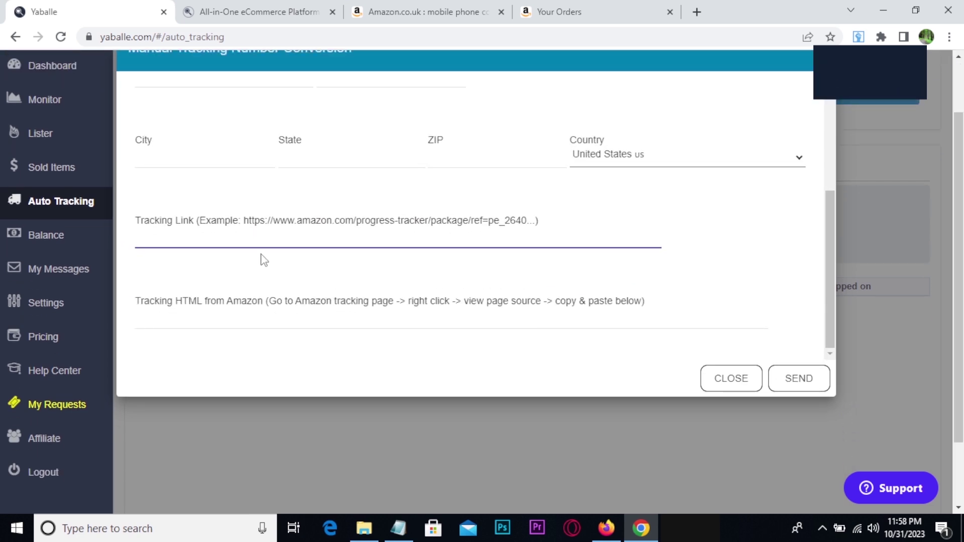
# Step: Switch to the Amazon Your Orders page and examine the area where placed orders are listed
pyautogui.click(572, 10)
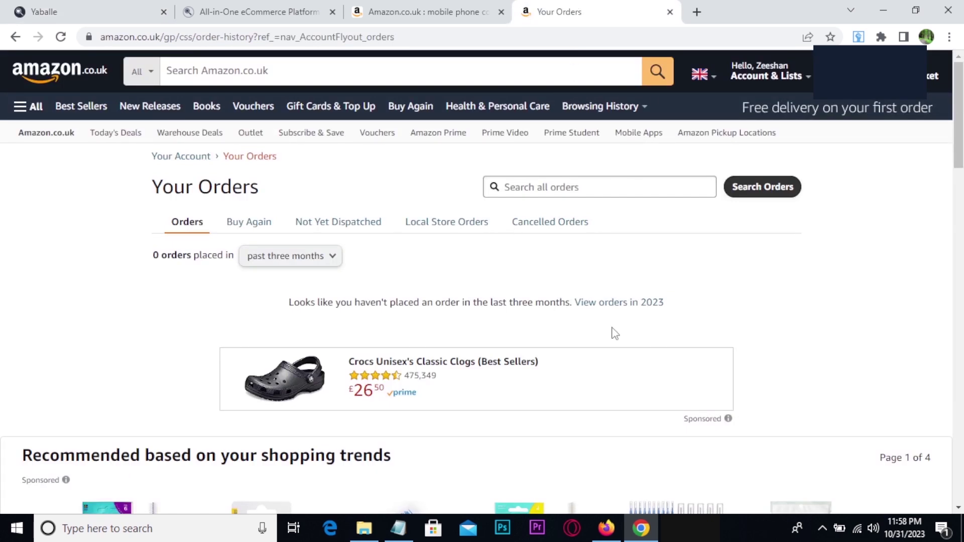
pyautogui.moveTo(778, 74)
pyautogui.scroll(-1, 89, 301)
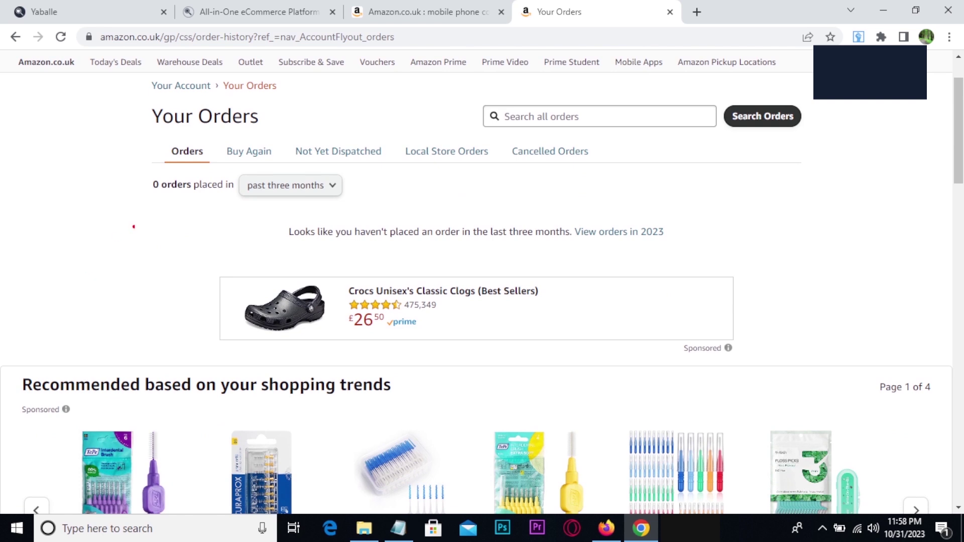
pyautogui.moveTo(136, 276); pyautogui.dragTo(269, 296)
pyautogui.moveTo(132, 319); pyautogui.dragTo(255, 339)
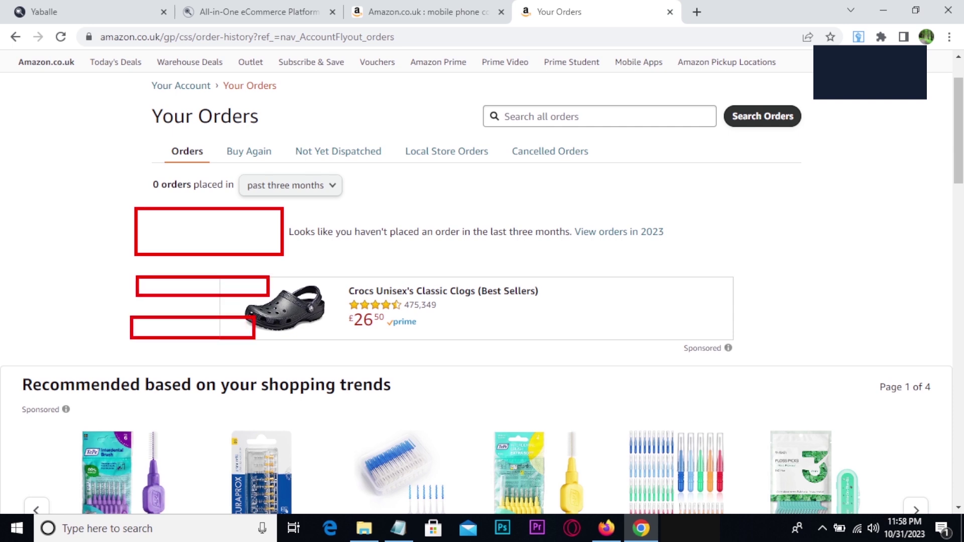
pyautogui.moveTo(126, 355); pyautogui.dragTo(283, 409)
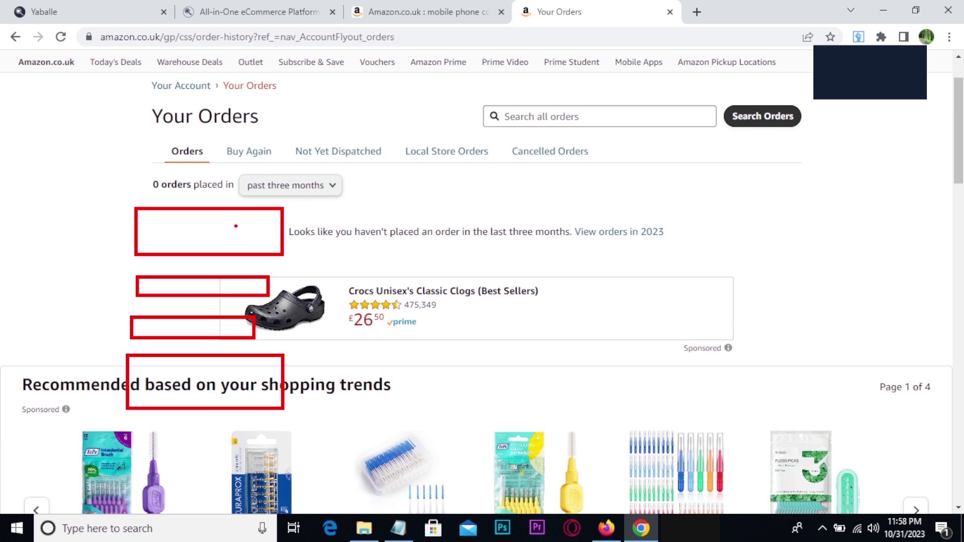
pyautogui.moveTo(294, 219); pyautogui.dragTo(371, 209)
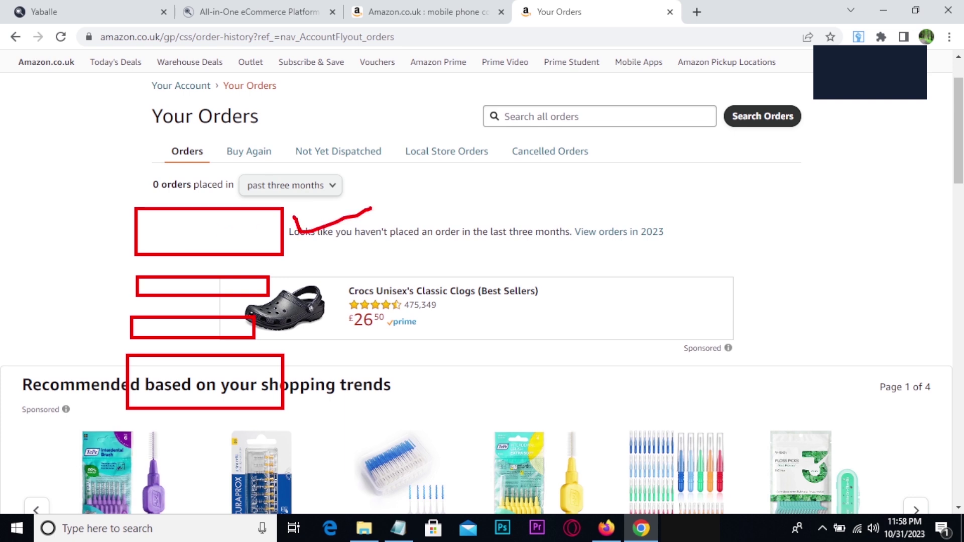
pyautogui.press('Escape')
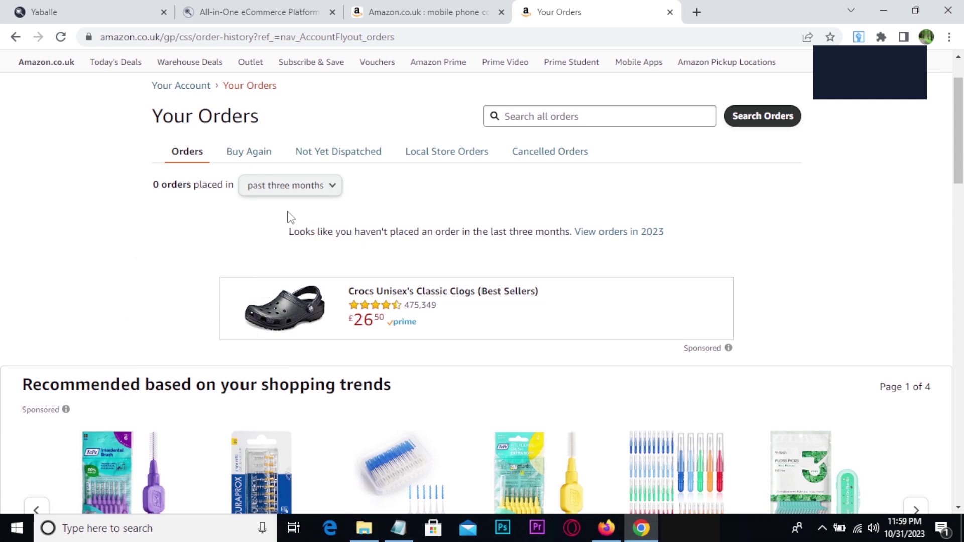
# Step: Copy the Amazon order history page address into the conversion form's Tracking Link field
pyautogui.click(411, 38)
pyautogui.hotkey('ctrl', 'c')
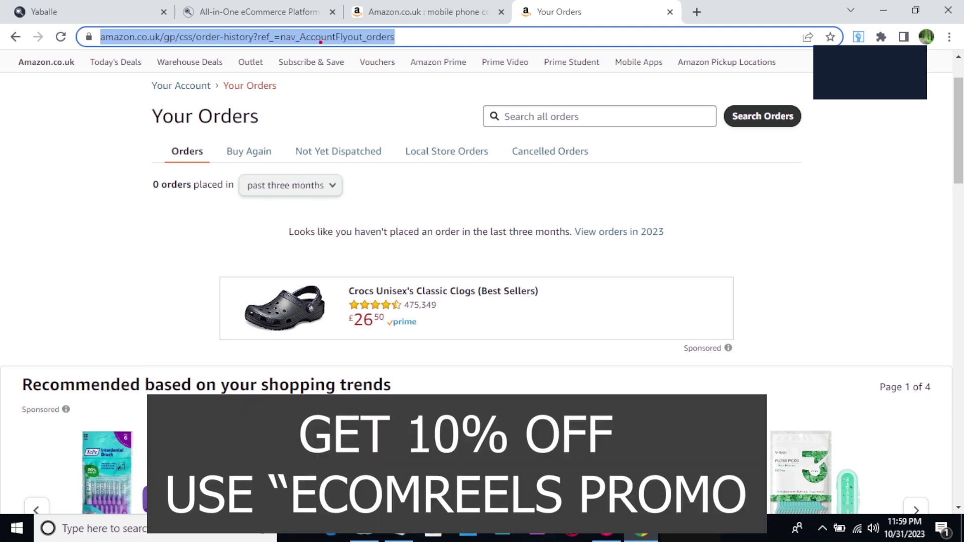
pyautogui.moveTo(309, 22); pyautogui.dragTo(581, 63)
pyautogui.moveTo(401, 36); pyautogui.dragTo(544, 38)
pyautogui.press('Escape')
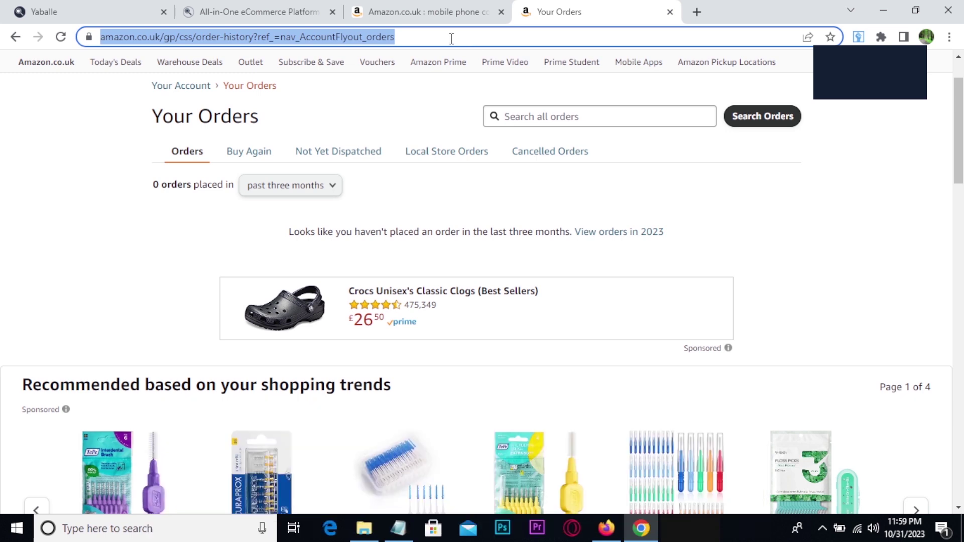
pyautogui.click(127, 7)
pyautogui.click(166, 240)
pyautogui.hotkey('ctrl', 'v')
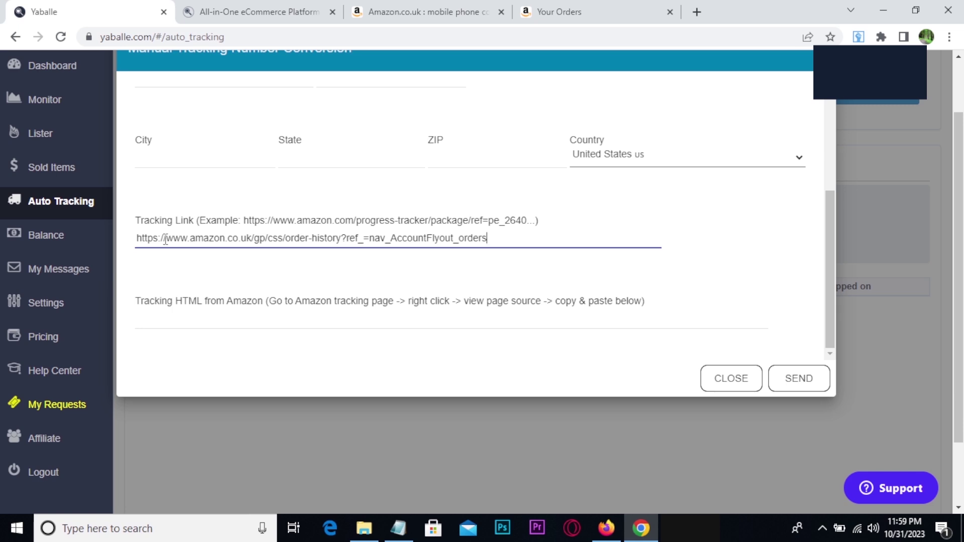
pyautogui.moveTo(128, 205); pyautogui.dragTo(525, 278)
# Step: View the page source of the Amazon orders page and copy all of it into the form's Tracking HTML field
pyautogui.hotkey('ctrl', '4')
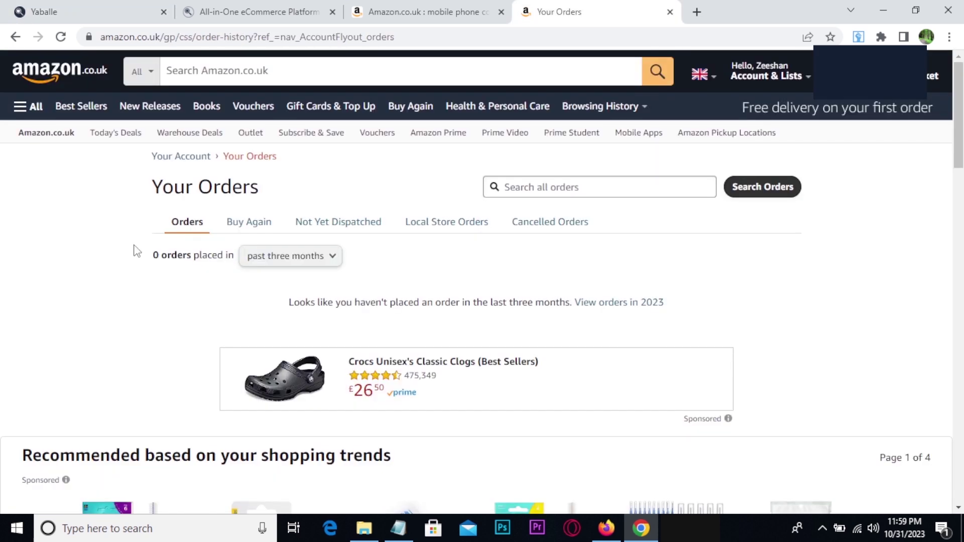
pyautogui.moveTo(298, 17); pyautogui.dragTo(455, 57)
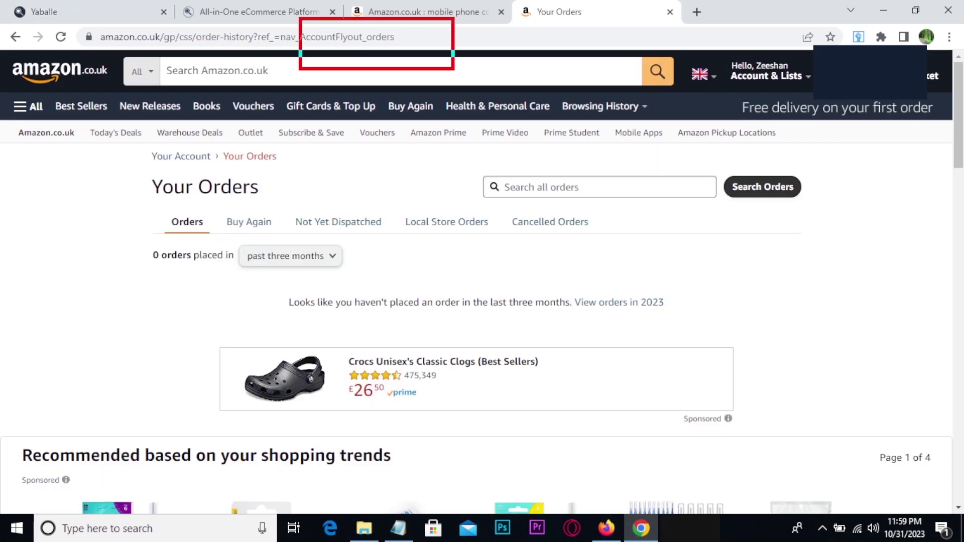
pyautogui.rightClick(97, 200)
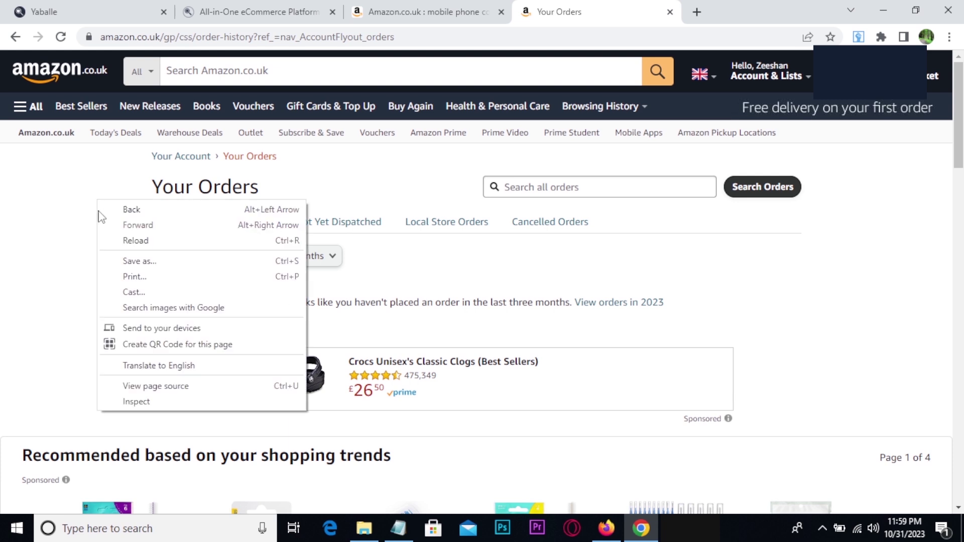
pyautogui.click(160, 387)
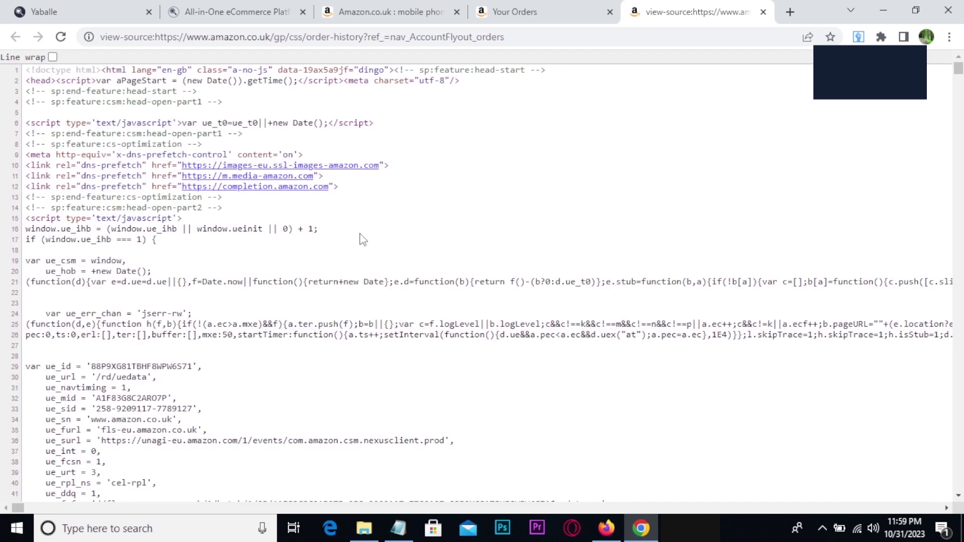
pyautogui.hotkey('ctrl', 'a')
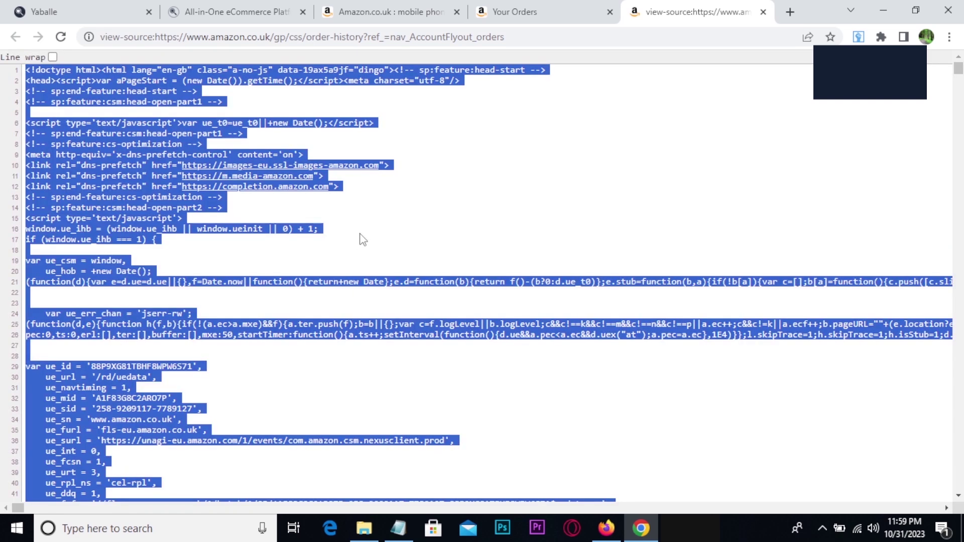
pyautogui.click(99, 11)
pyautogui.click(193, 314)
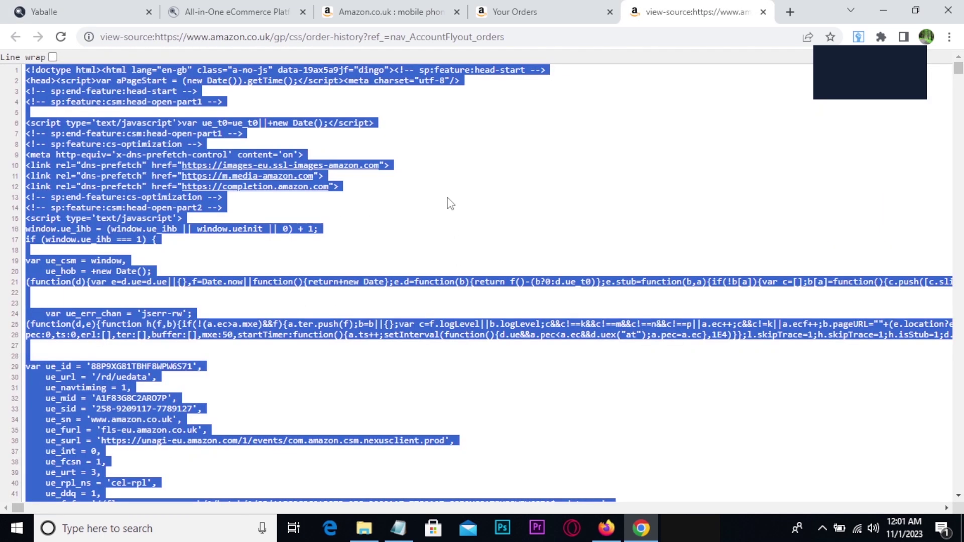
pyautogui.click(107, 6)
pyautogui.hotkey('ctrl', 'v')
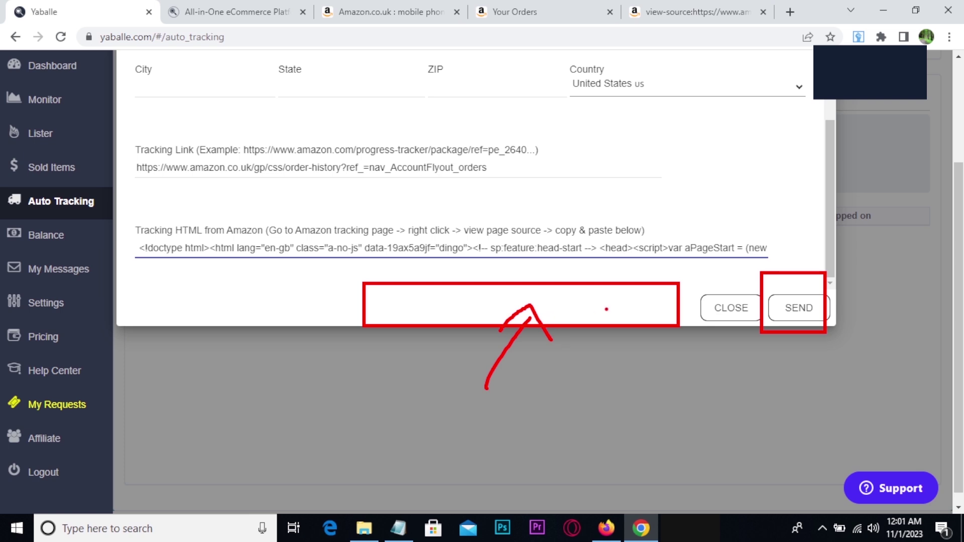
# Step: Close the conversion form without sending it, and look at the Balance and My Messages pages
pyautogui.moveTo(637, 294)
pyautogui.mouseDown()
pyautogui.moveTo(545, 308)
pyautogui.moveTo(647, 318)
pyautogui.moveTo(644, 297)
pyautogui.moveTo(628, 291)
pyautogui.mouseUp()
pyautogui.press('Escape')
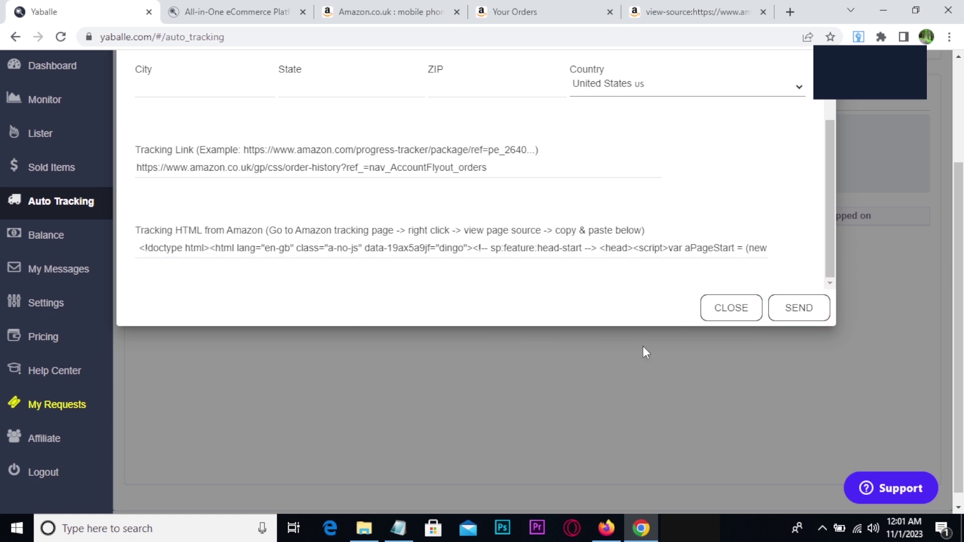
pyautogui.click(659, 347)
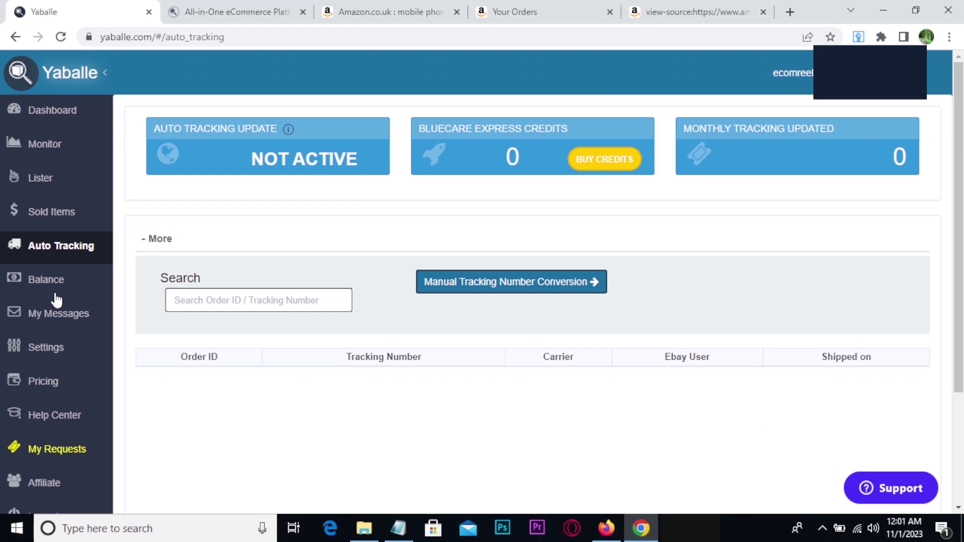
pyautogui.click(37, 282)
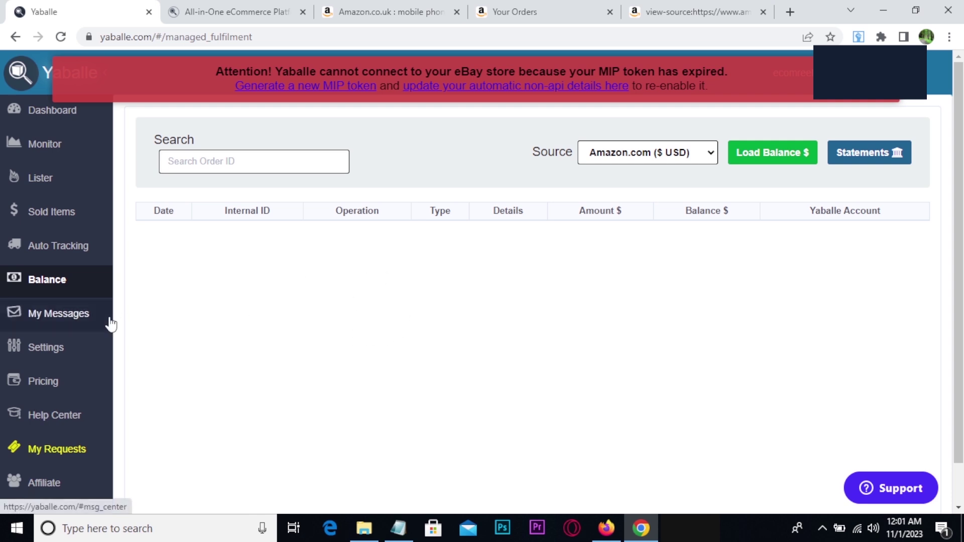
pyautogui.click(38, 318)
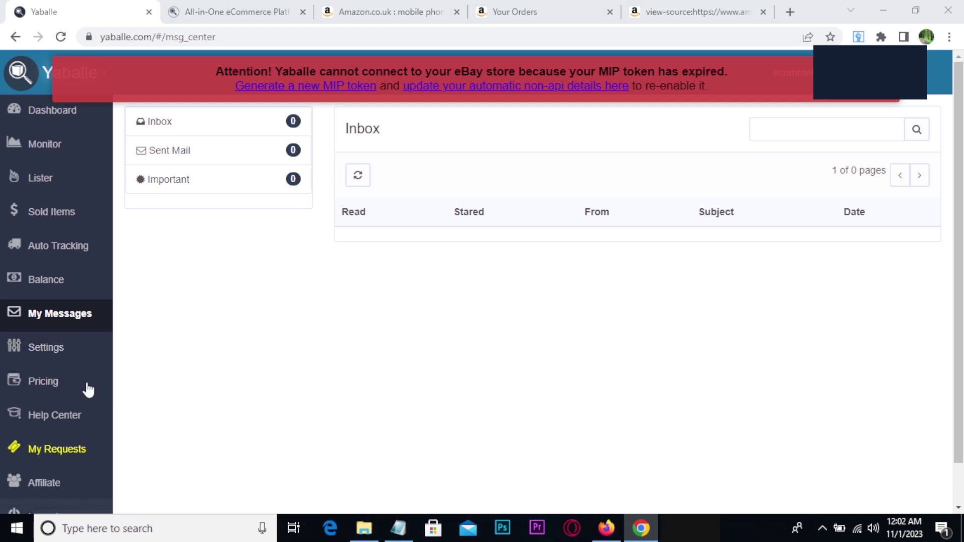
# Step: Open the pricing plans and compare the Lite 50 plan and its listing allowance with the higher tiers
pyautogui.click(36, 387)
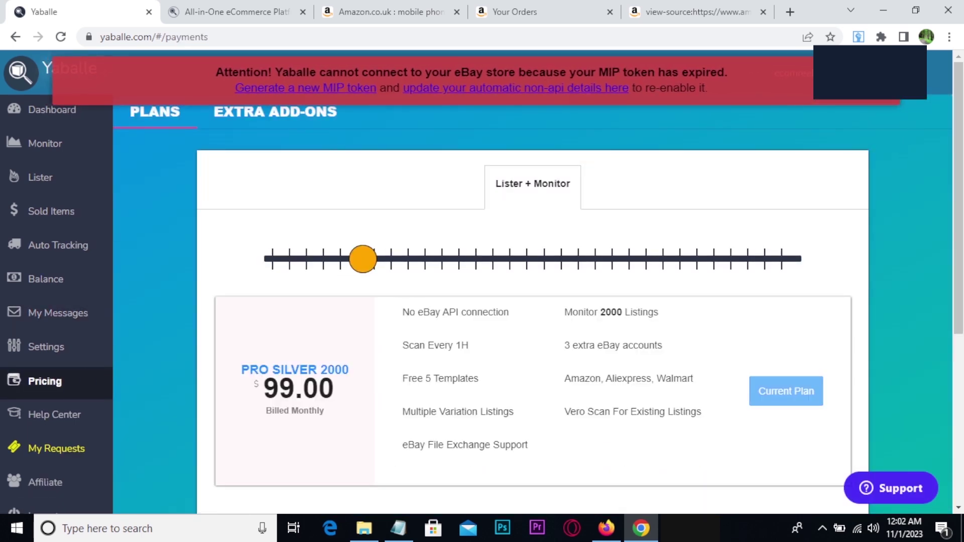
pyautogui.scroll(-2, 290, 361)
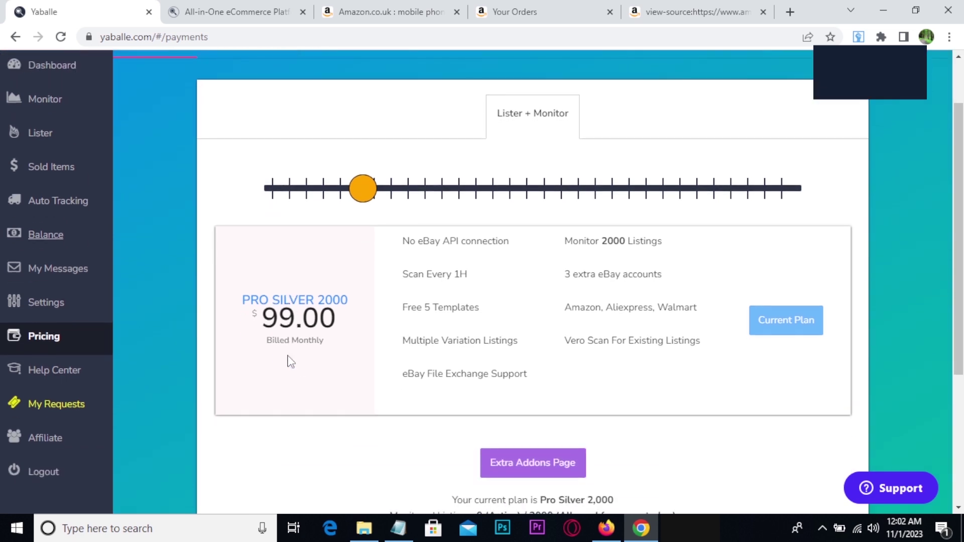
pyautogui.moveTo(363, 194); pyautogui.dragTo(256, 197)
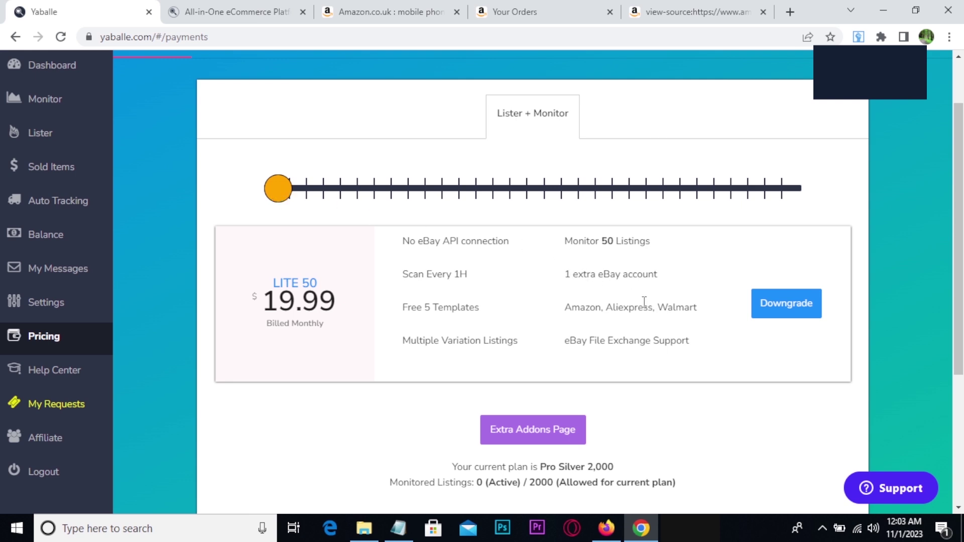
pyautogui.moveTo(601, 242); pyautogui.dragTo(651, 246)
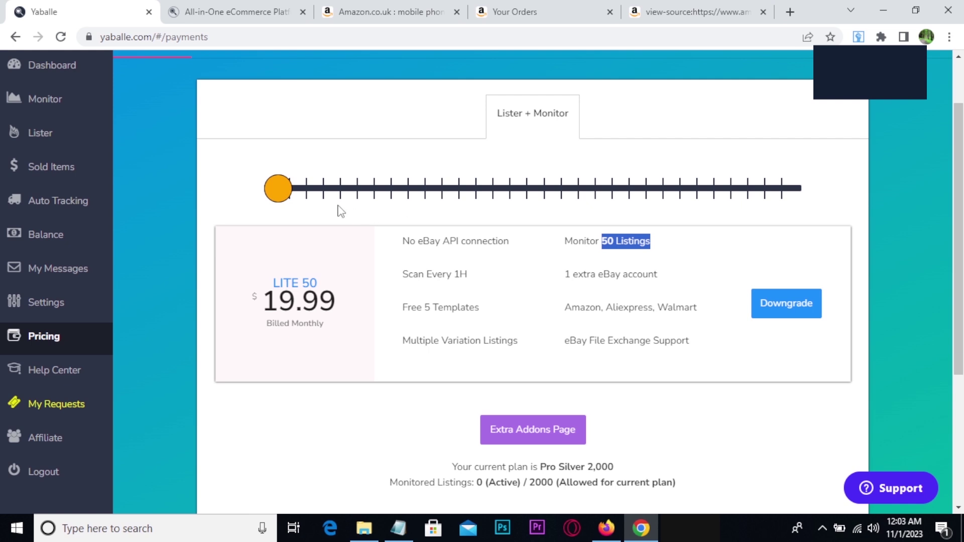
pyautogui.moveTo(285, 200); pyautogui.dragTo(414, 189)
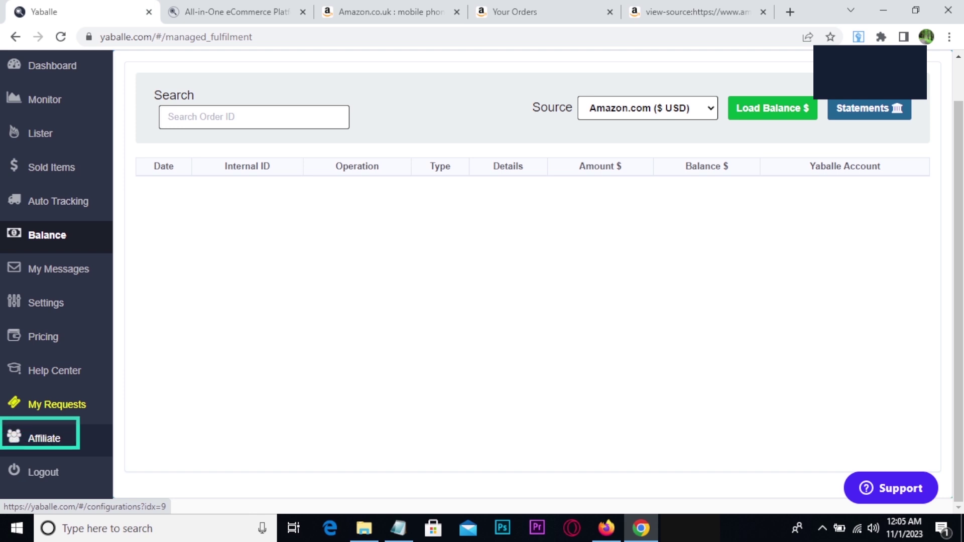
# Step: Open the affiliate settings, and expand the Profit & Break Even section of the general settings
pyautogui.click(45, 438)
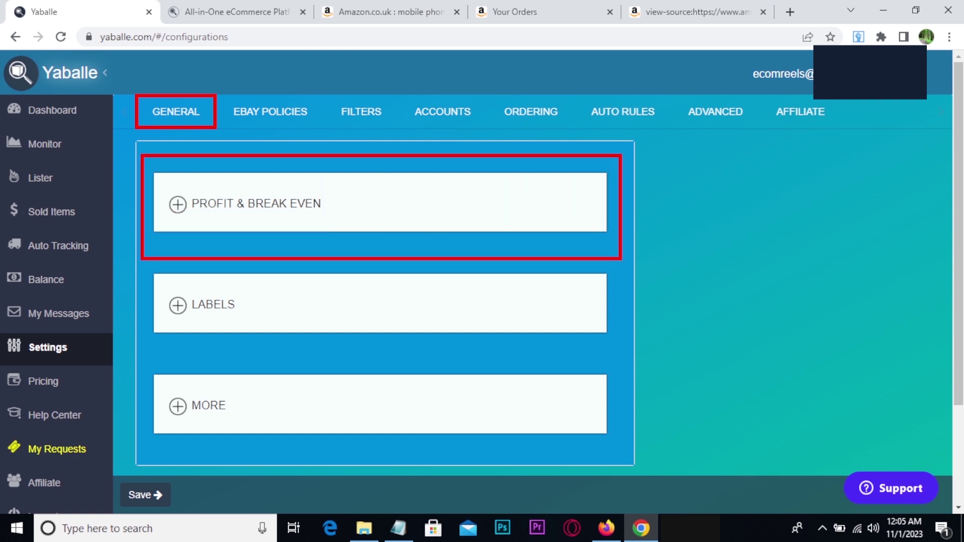
pyautogui.click(180, 211)
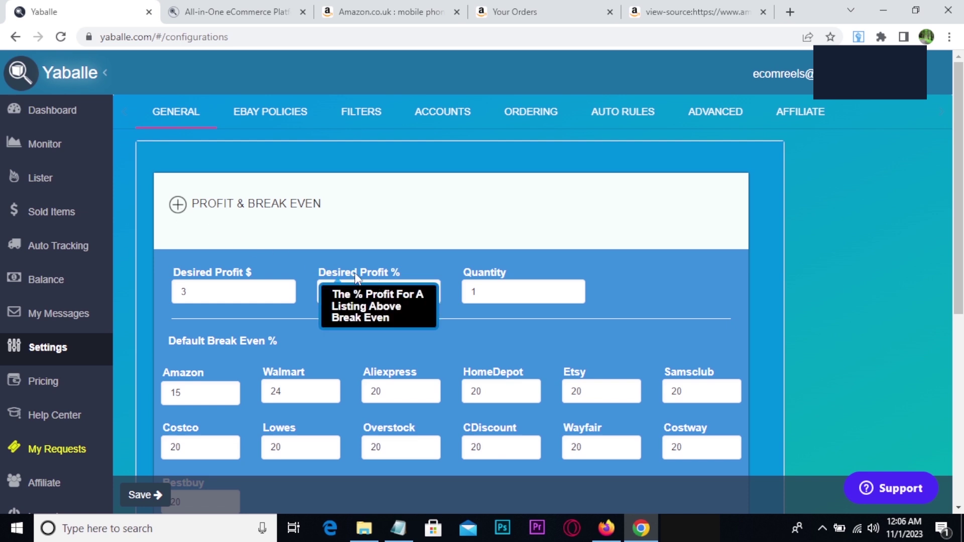
pyautogui.scroll(-3, 309, 246)
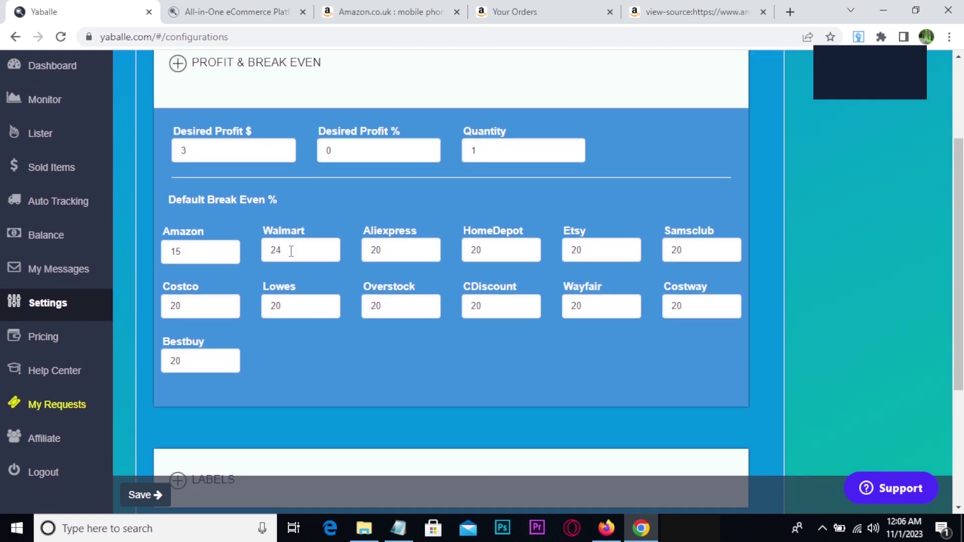
# Step: Set the default break even percentage to 20 for Amazon and 17 for Walmart
pyautogui.click(189, 257)
pyautogui.moveTo(189, 257); pyautogui.dragTo(166, 256)
pyautogui.write('20')
pyautogui.click(327, 208)
pyautogui.moveTo(295, 250); pyautogui.dragTo(271, 254)
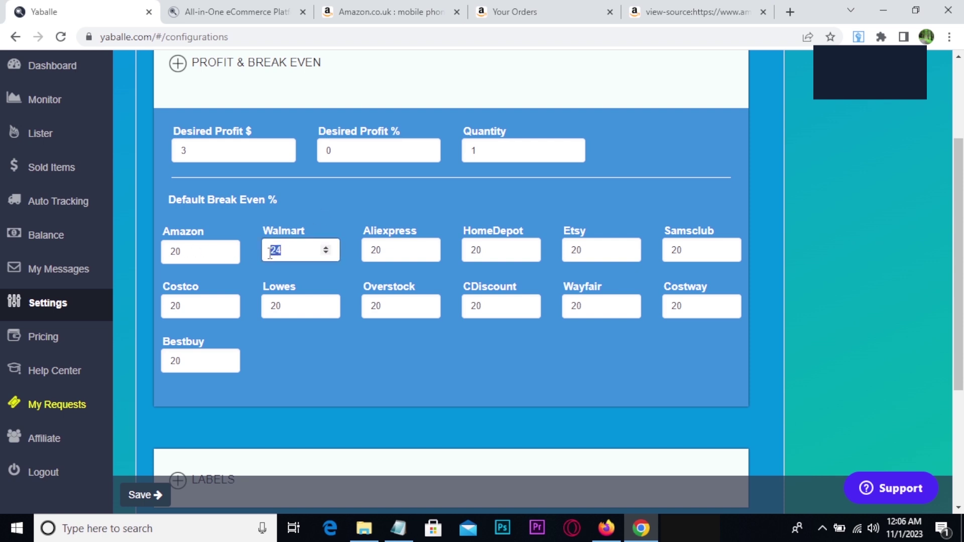
pyautogui.write('17')
pyautogui.click(391, 201)
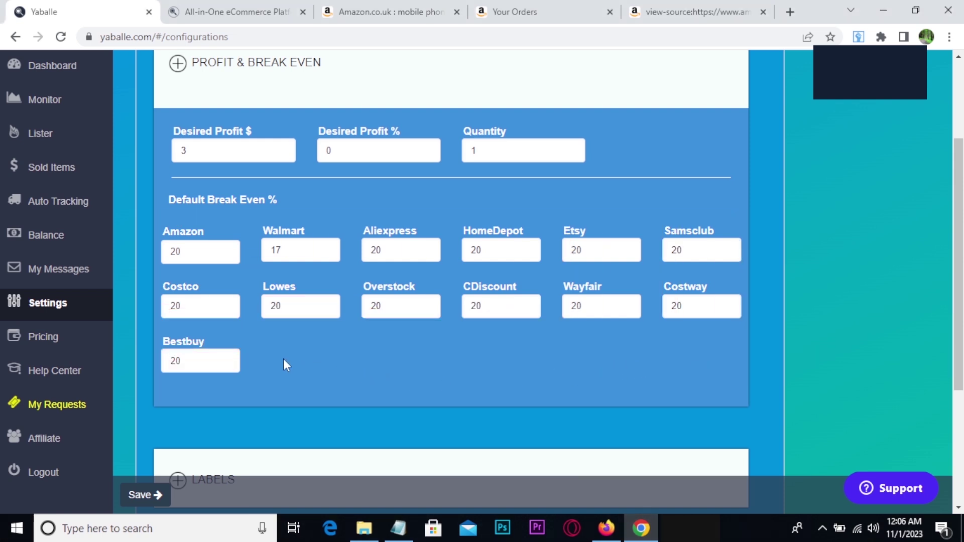
# Step: Expand the Labels section of the general settings and review the labels available for tagging listings
pyautogui.scroll(-4, 283, 359)
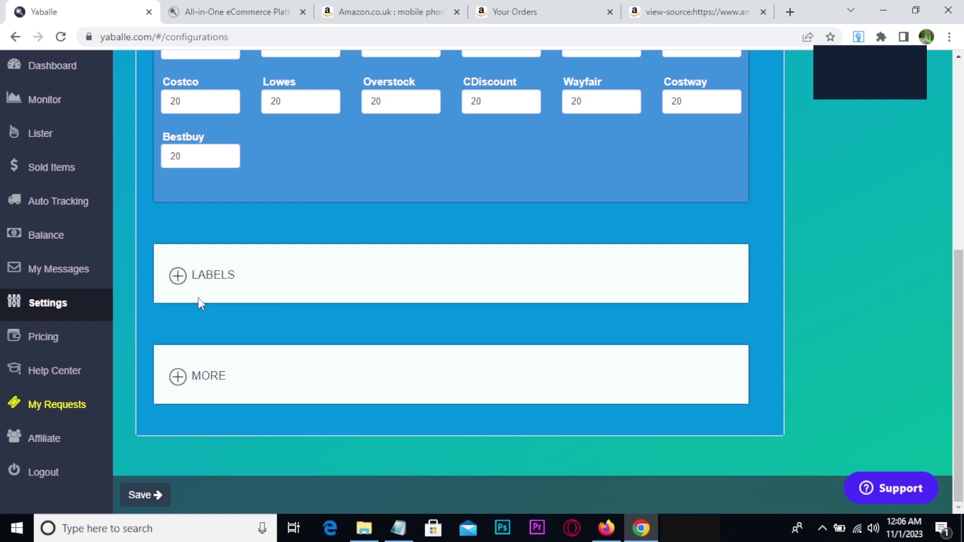
pyautogui.click(178, 275)
pyautogui.scroll(-1, 348, 338)
pyautogui.scroll(-2, 348, 338)
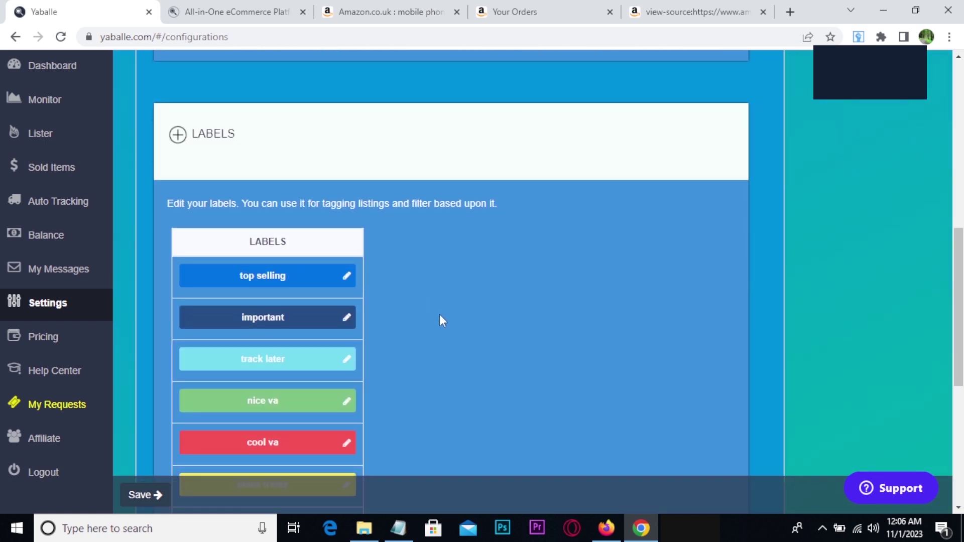
pyautogui.scroll(-3, 425, 327)
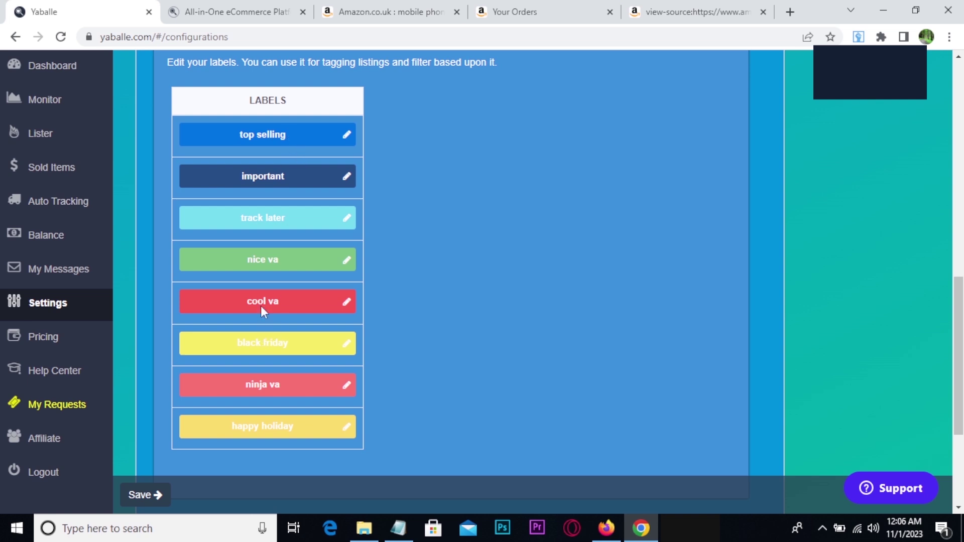
pyautogui.scroll(-4, 262, 299)
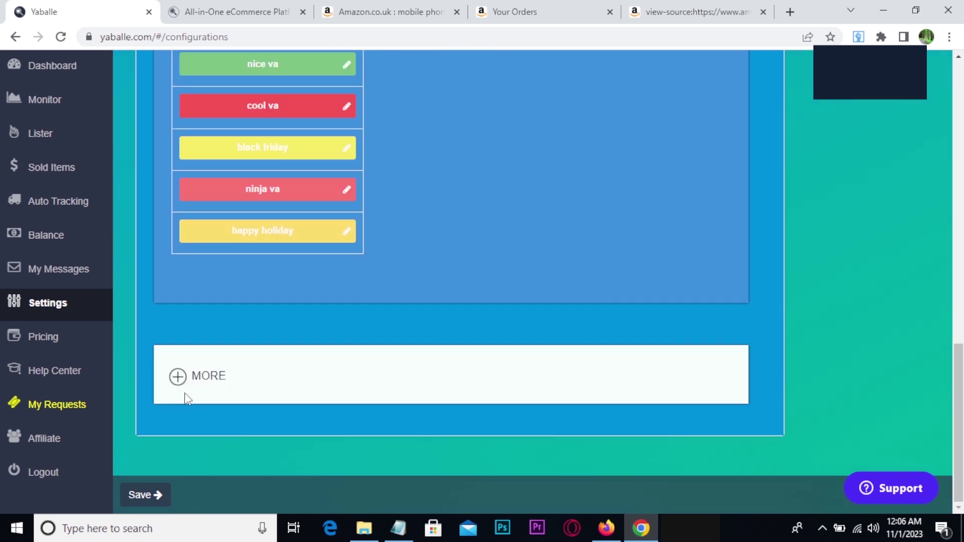
# Step: Expand the More section and review the protected strategy, Amazon shipping fee, eBay price and watermark photo options
pyautogui.click(178, 376)
pyautogui.scroll(-4, 180, 386)
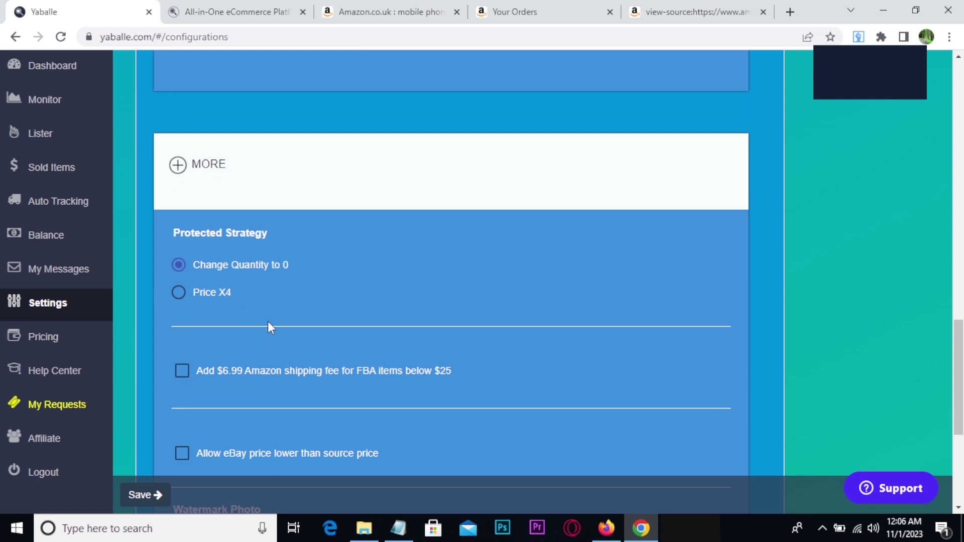
pyautogui.scroll(-3, 268, 324)
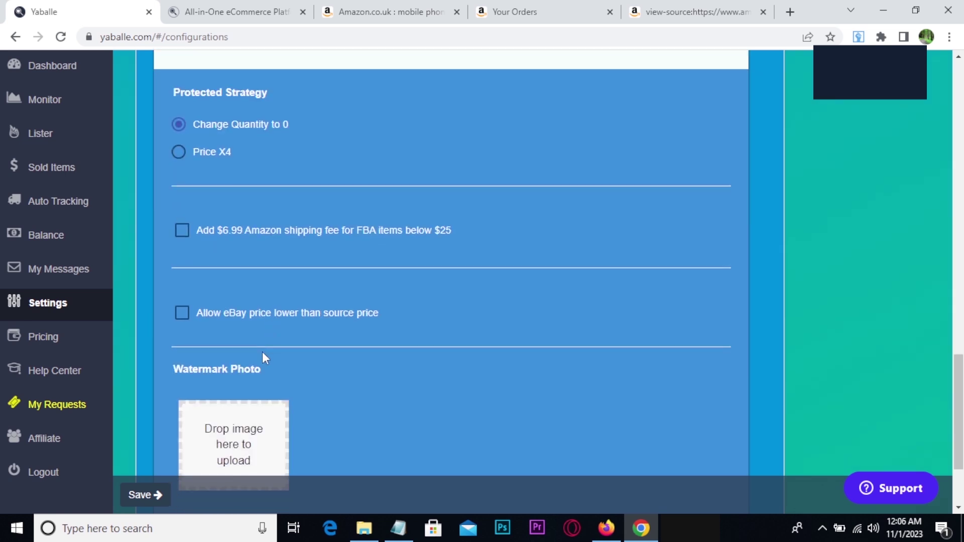
# Step: Expand the business policies in the eBay policy settings and clear the stored policies from Yaballe
pyautogui.scroll(20, 262, 351)
pyautogui.scroll(5, 262, 369)
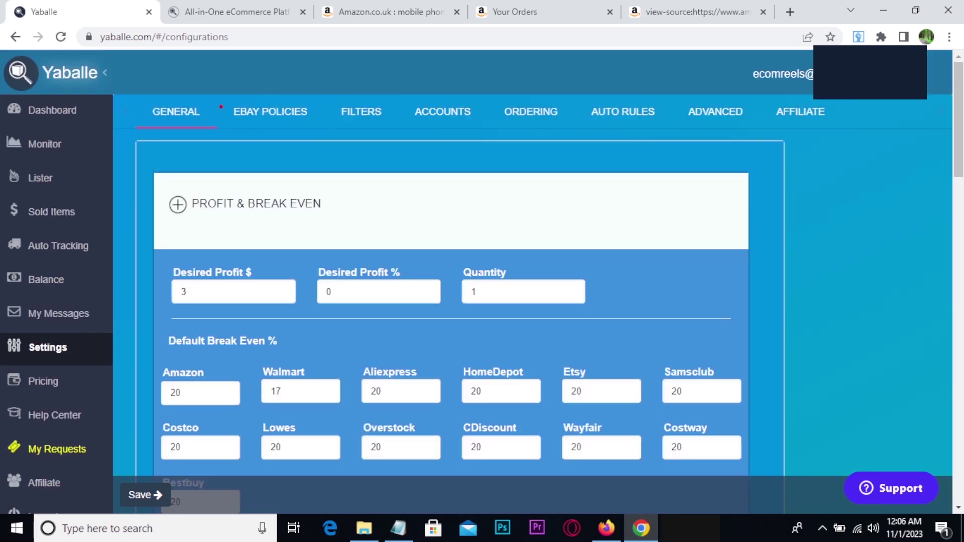
pyautogui.click(279, 111)
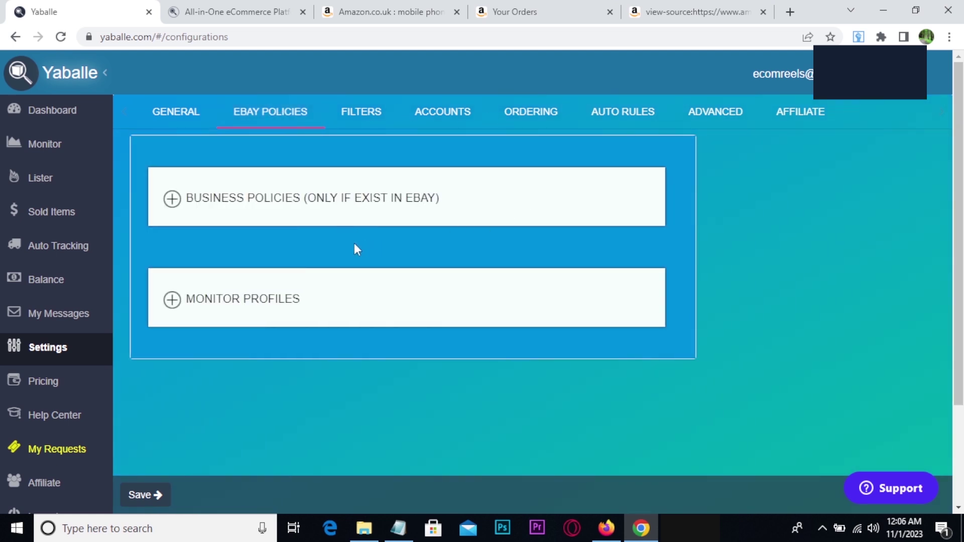
pyautogui.click(171, 208)
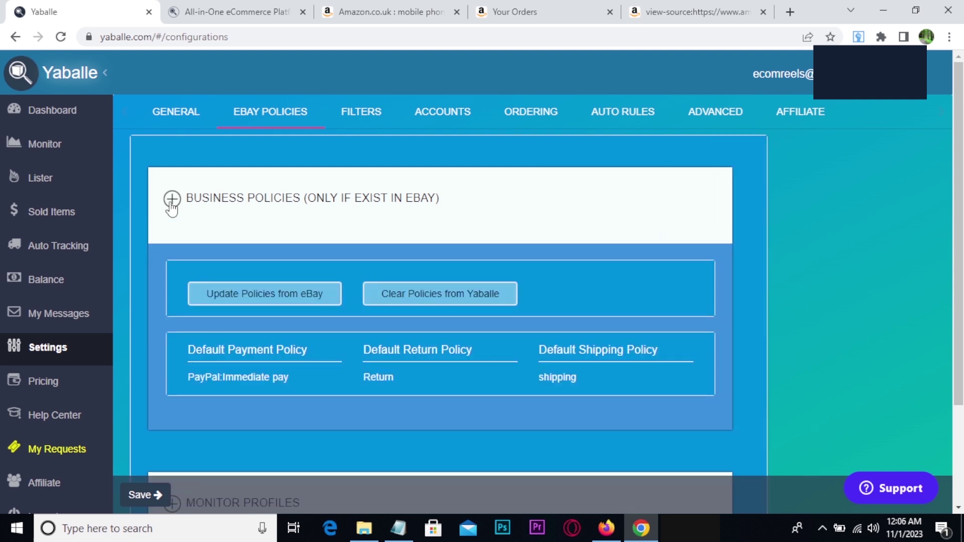
pyautogui.click(450, 307)
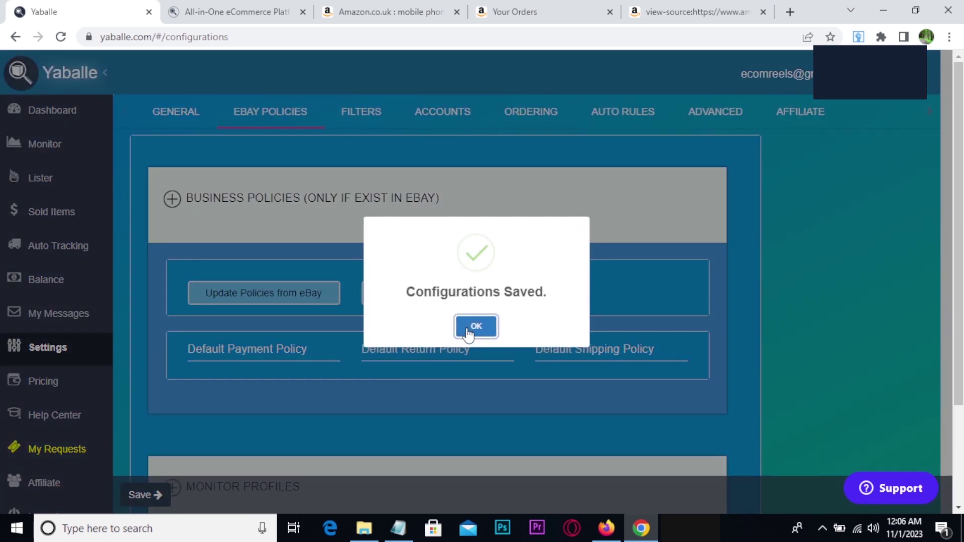
pyautogui.click(472, 324)
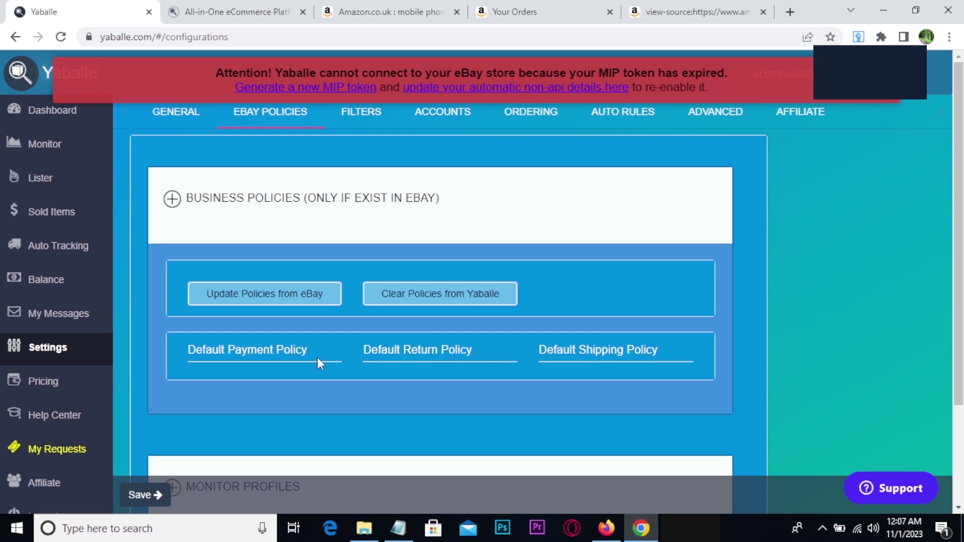
# Step: Update the business policies from eBay and check the default payment, return and shipping policies
pyautogui.click(241, 297)
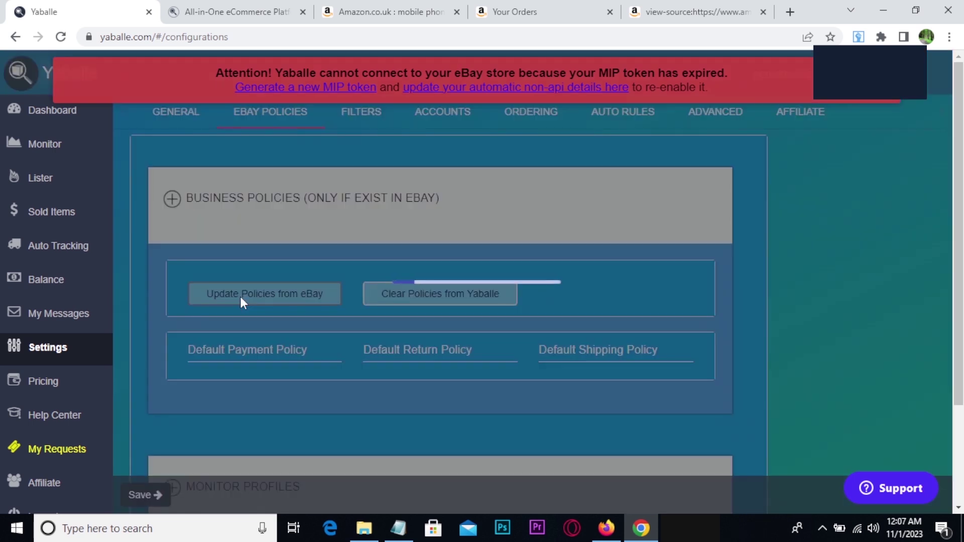
pyautogui.scroll(-2, 242, 301)
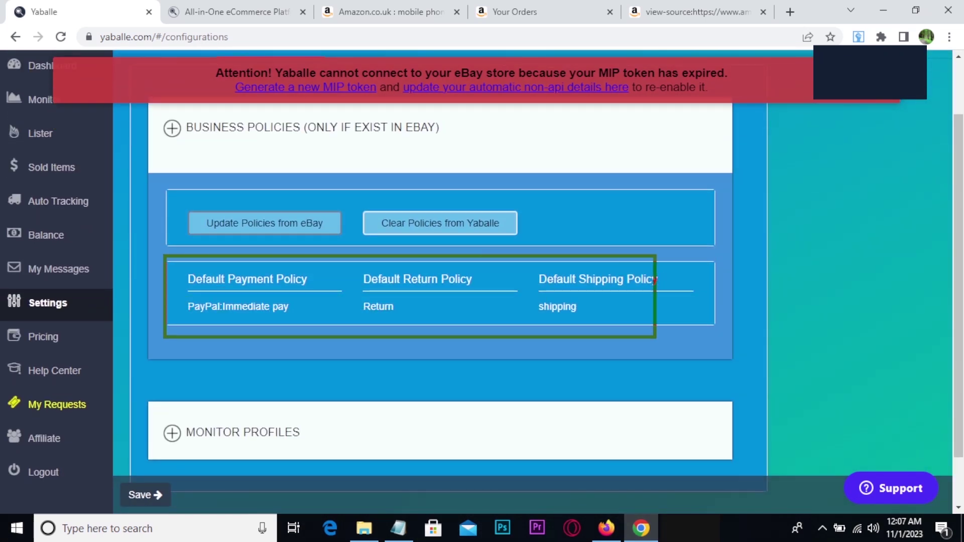
pyautogui.scroll(-1, 575, 336)
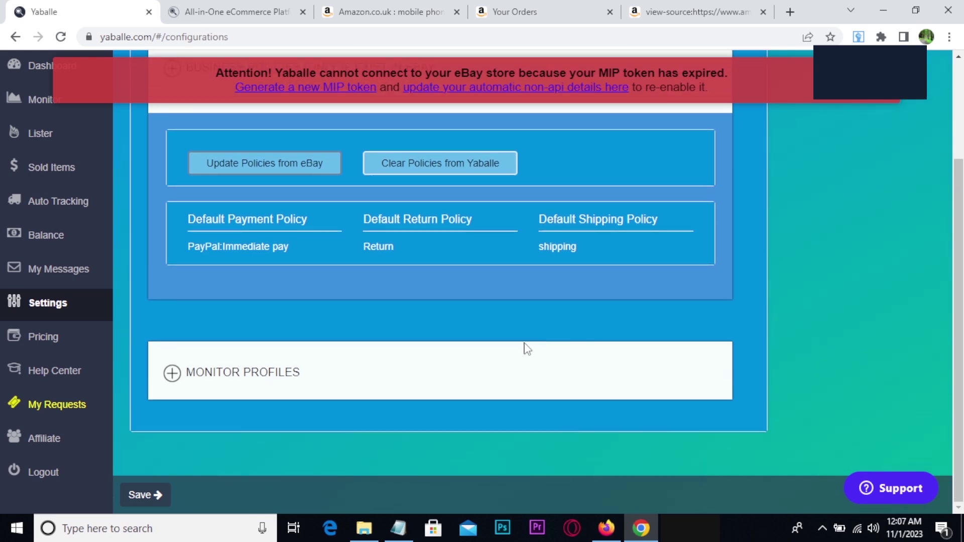
# Step: Expand Monitor Profiles and review the return policy's returns, refund and return period options
pyautogui.click(172, 373)
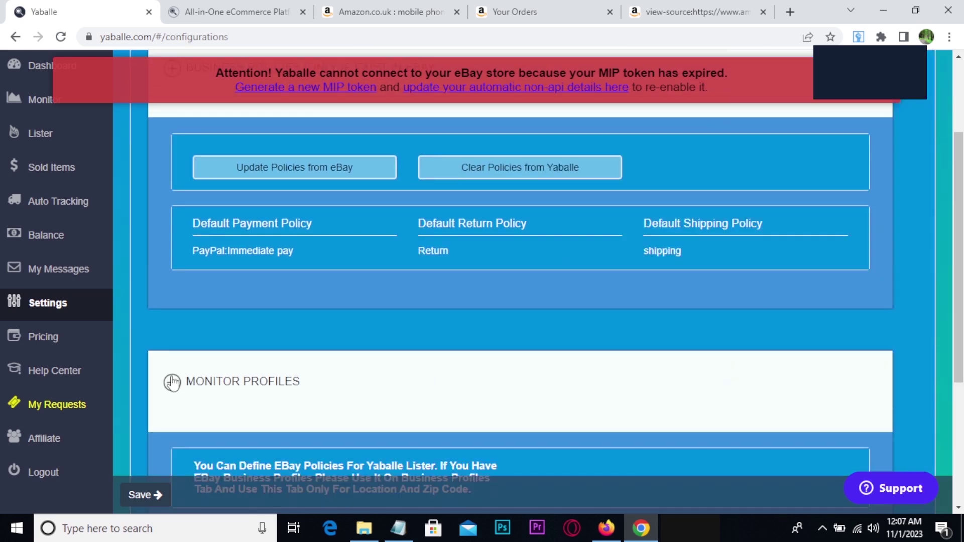
pyautogui.scroll(-4, 221, 312)
pyautogui.scroll(-4, 221, 305)
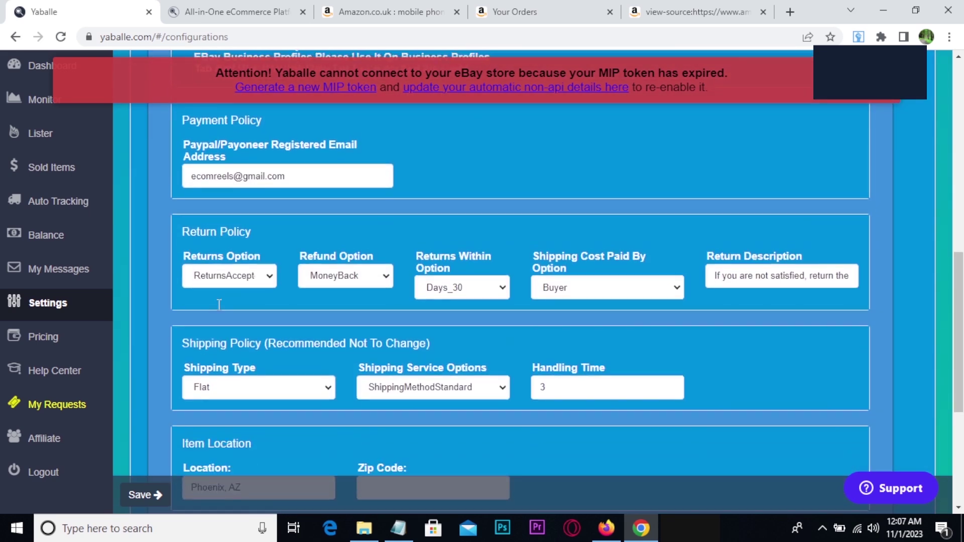
pyautogui.moveTo(173, 238); pyautogui.dragTo(281, 299)
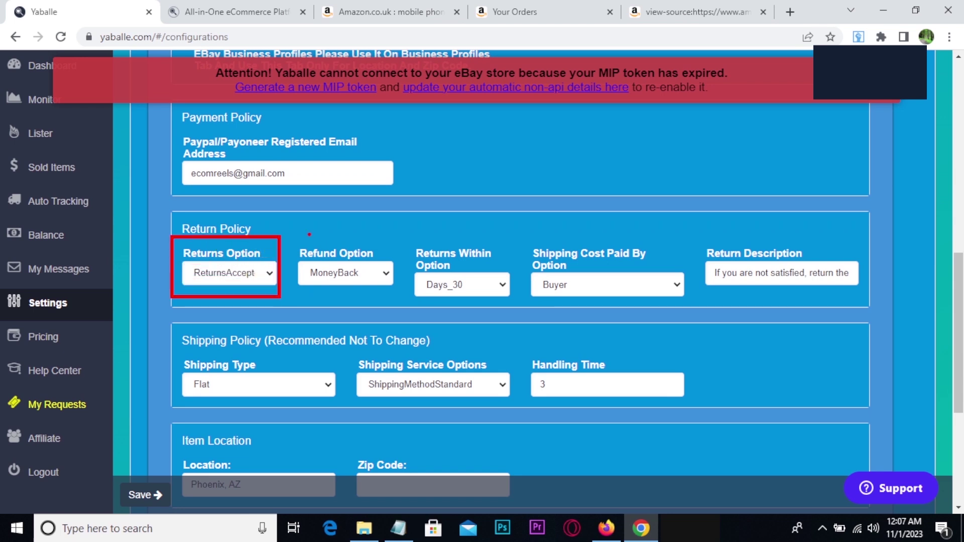
pyautogui.moveTo(299, 233); pyautogui.dragTo(378, 304)
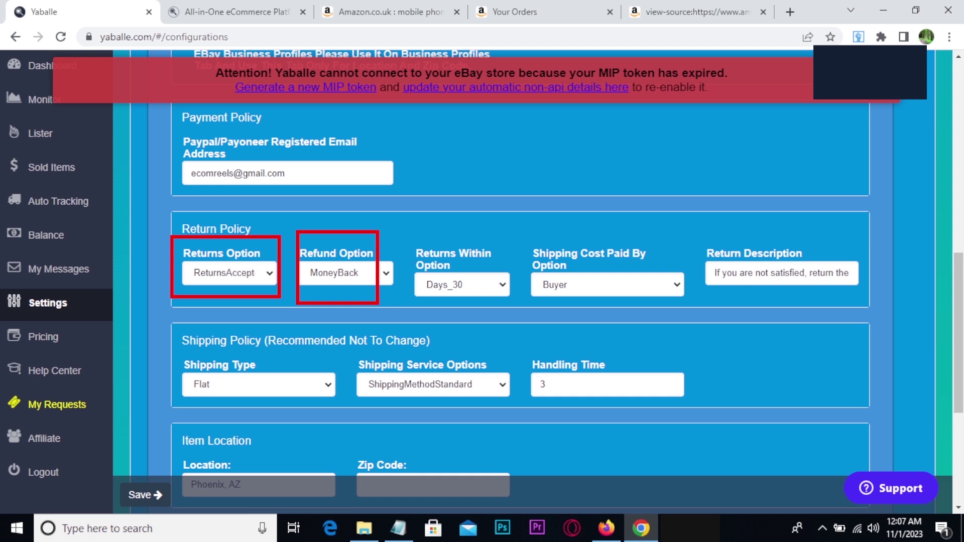
pyautogui.moveTo(400, 230); pyautogui.dragTo(498, 305)
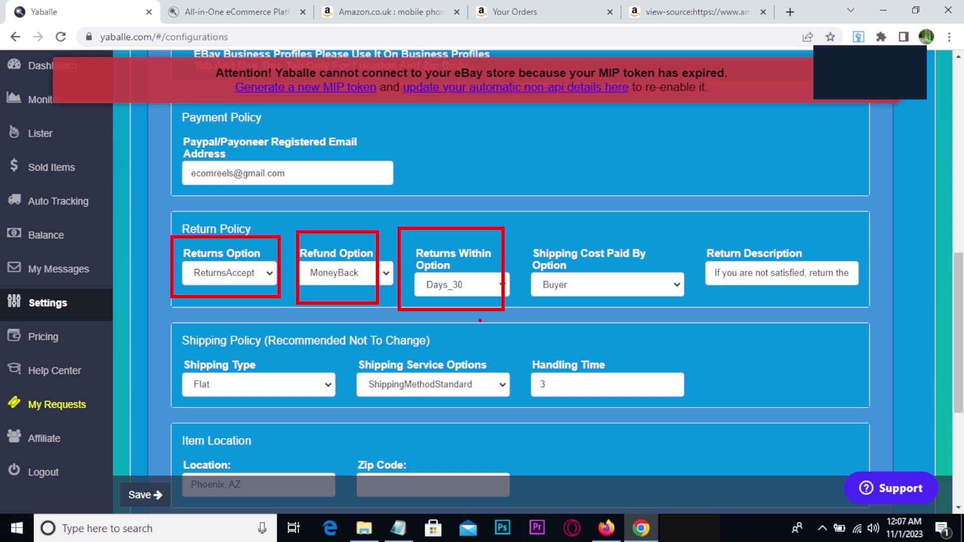
pyautogui.scroll(-4, 480, 320)
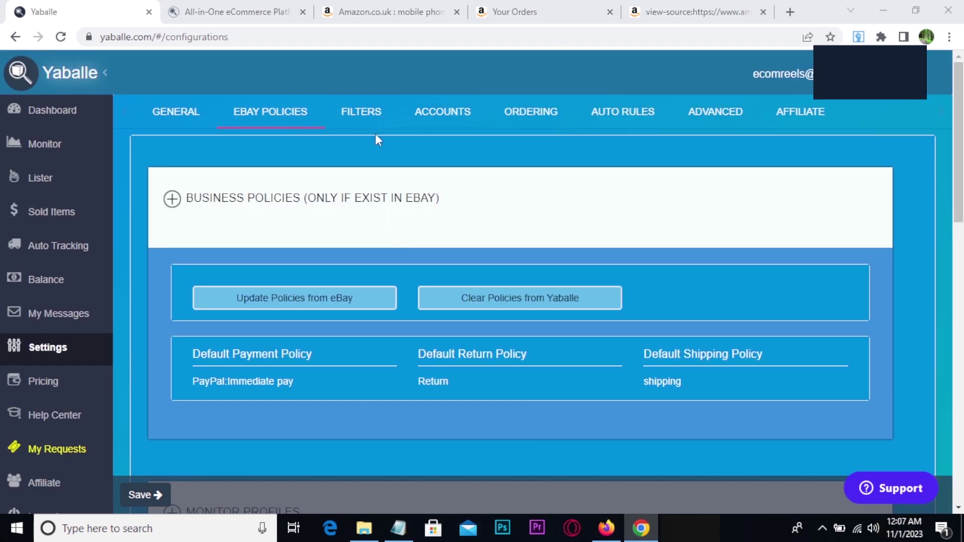
# Step: Open the filter settings and review the Amazon filters for seller shipping time, feedback and fulfillment
pyautogui.click(360, 114)
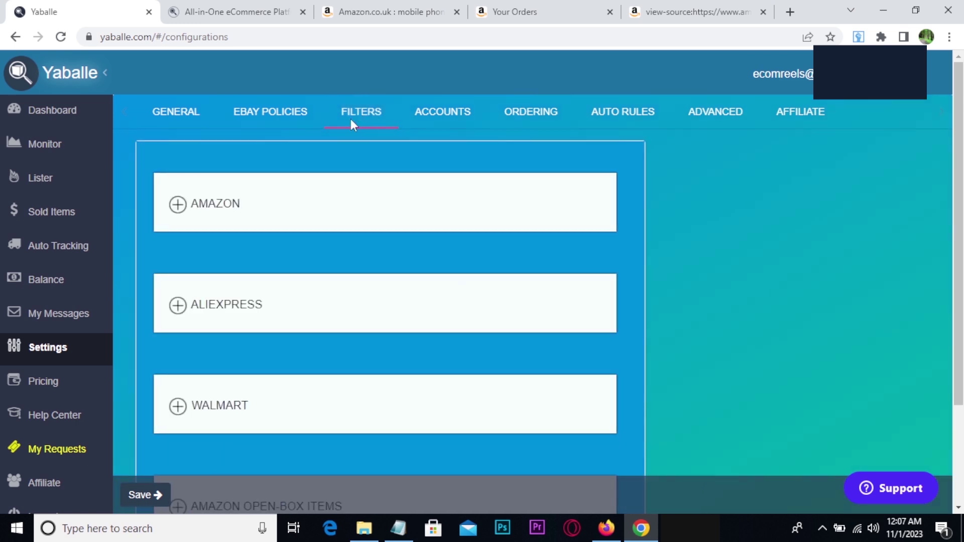
pyautogui.scroll(-3, 240, 360)
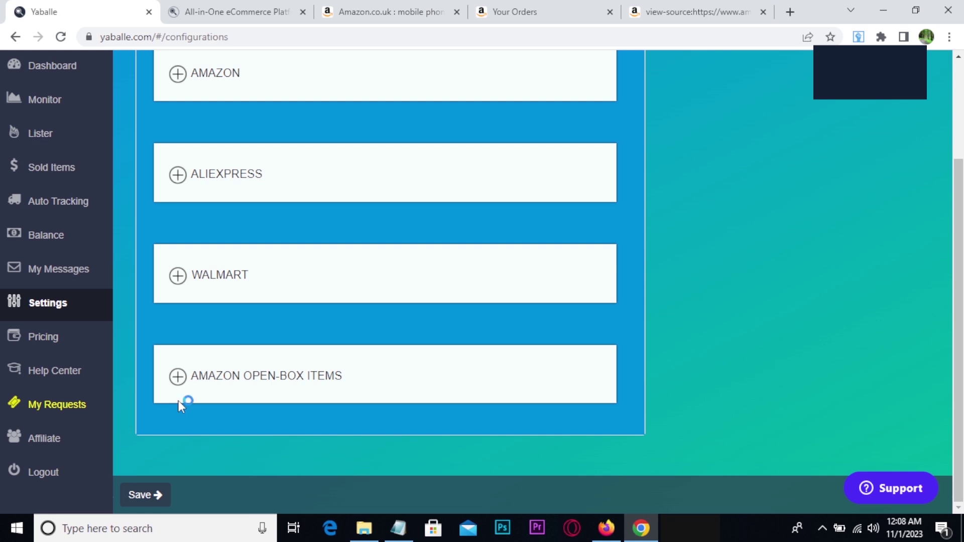
pyautogui.scroll(3, 253, 400)
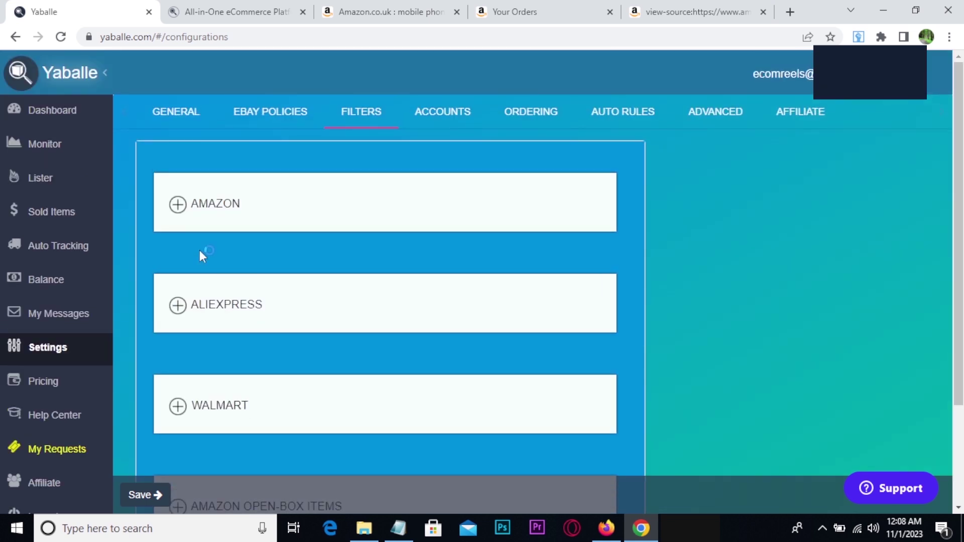
pyautogui.click(179, 211)
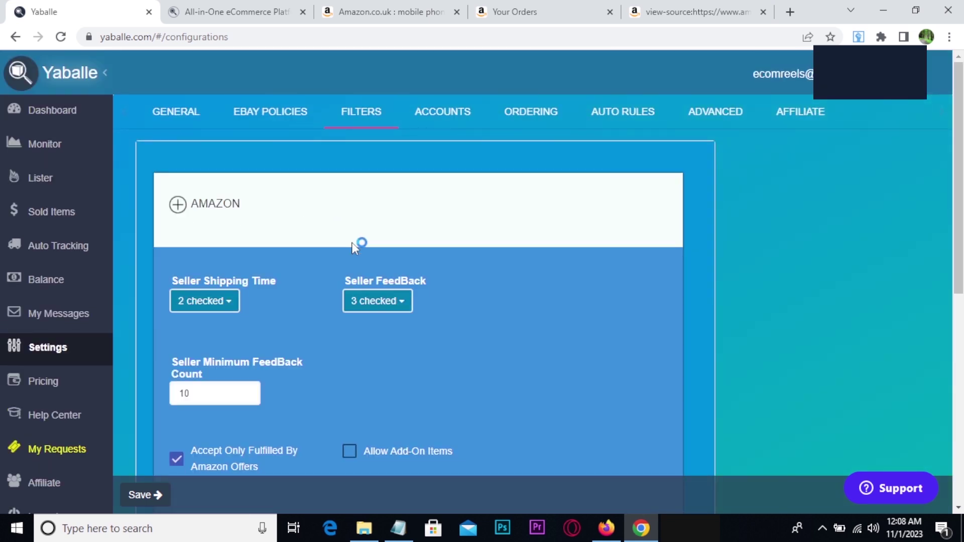
pyautogui.scroll(-2, 380, 254)
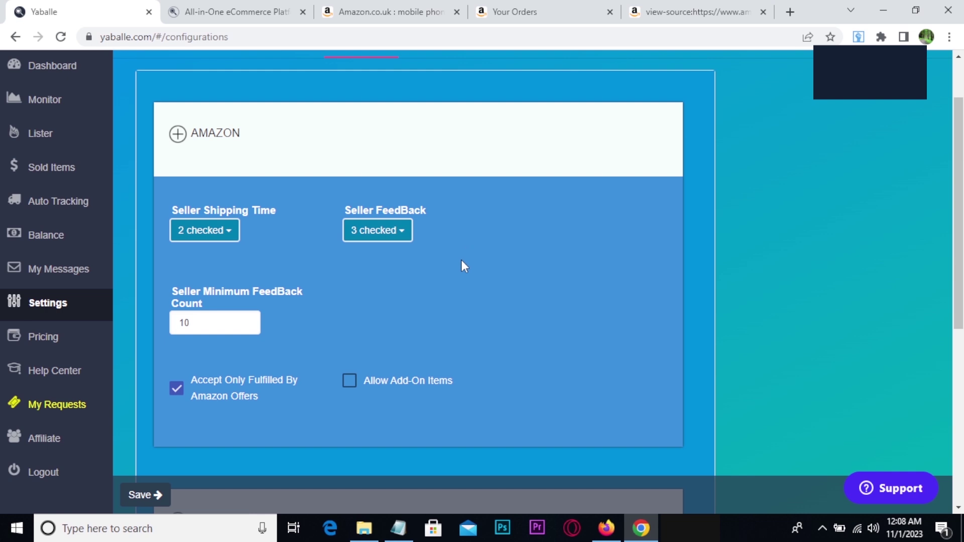
pyautogui.scroll(2, 461, 261)
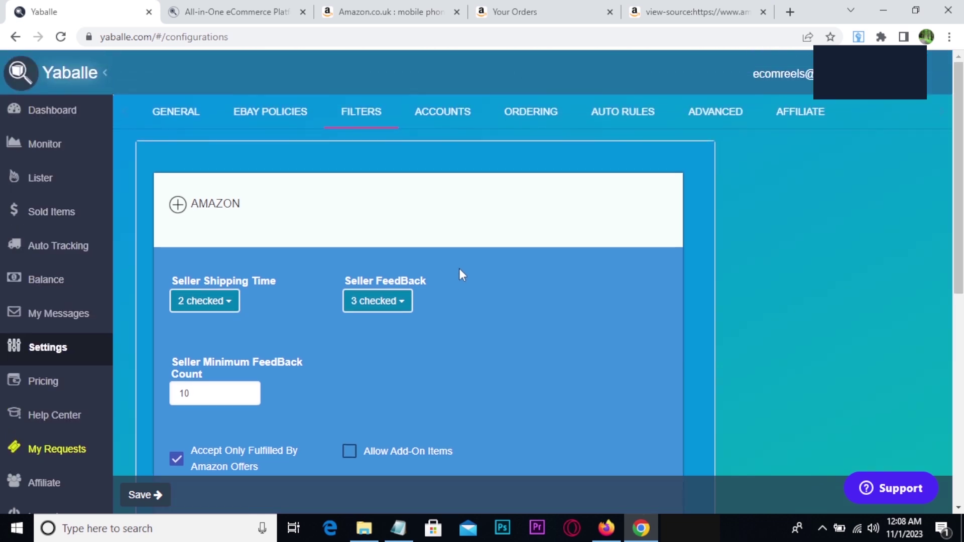
# Step: Expand the additional connected accounts in the account settings, view the Link Yaballe Account form and cancel it
pyautogui.click(434, 116)
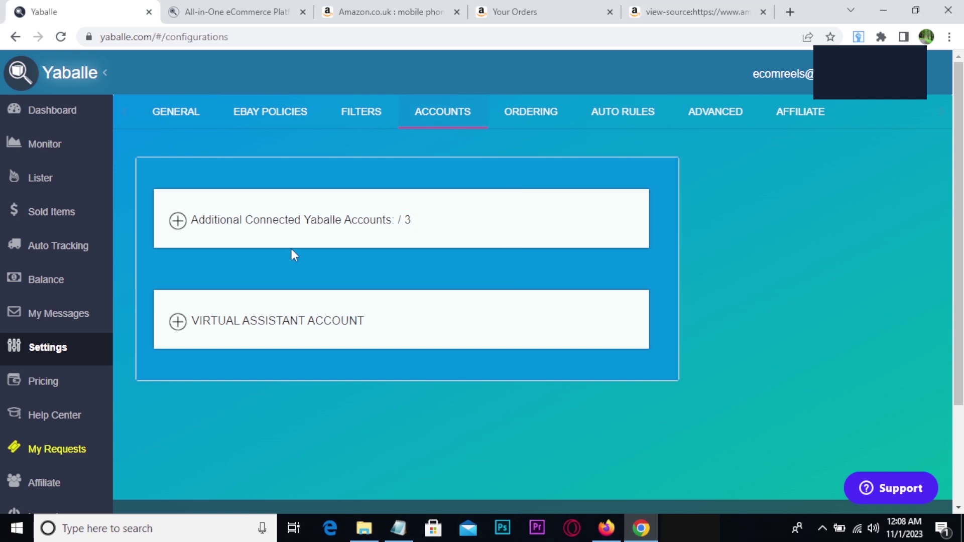
pyautogui.click(177, 222)
pyautogui.scroll(-3, 176, 221)
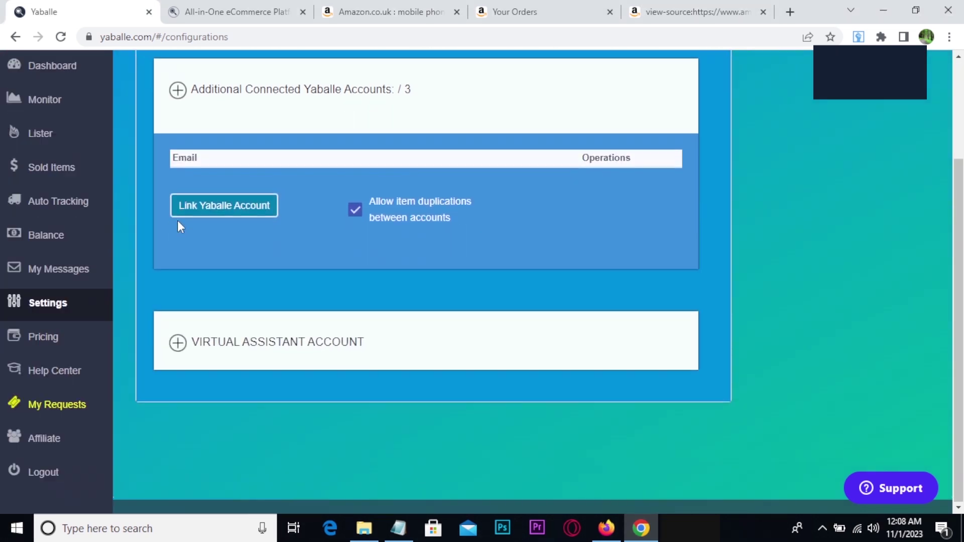
pyautogui.click(210, 211)
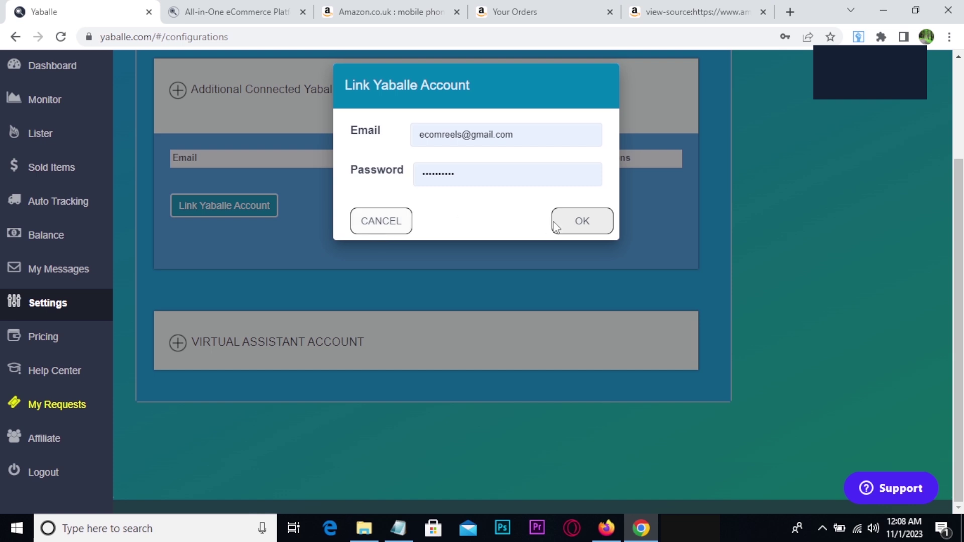
pyautogui.click(378, 225)
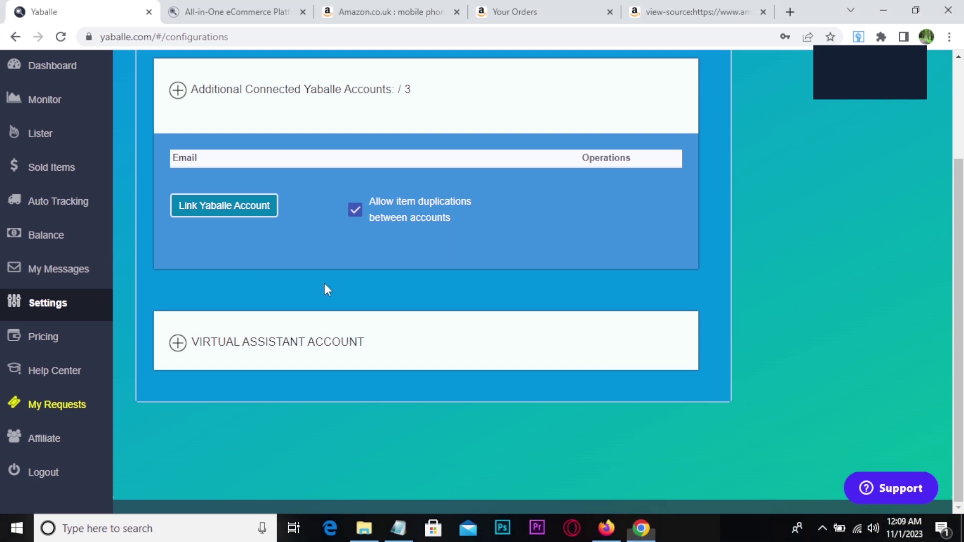
# Step: Expand the Virtual Assistant Account section and open the form for adding a VA account
pyautogui.click(176, 351)
pyautogui.scroll(-3, 285, 286)
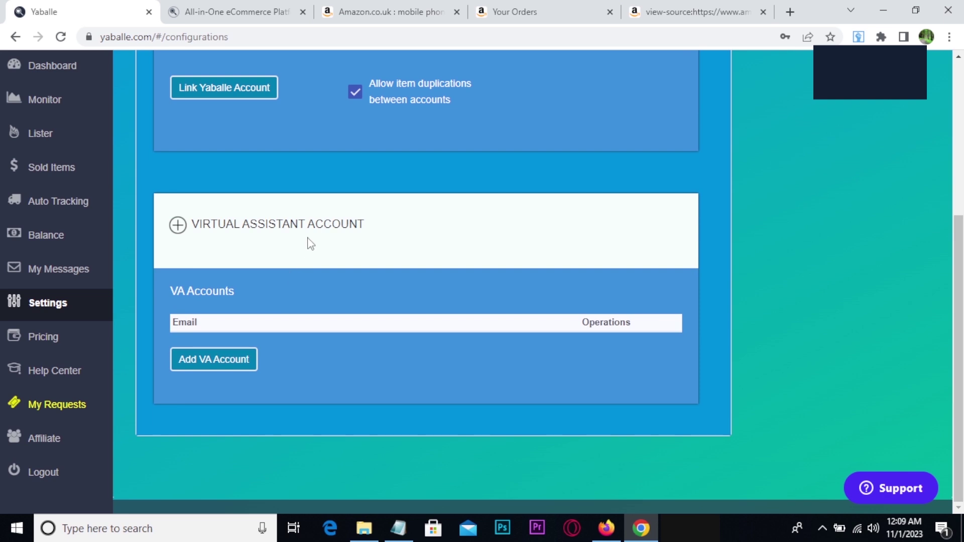
pyautogui.click(206, 363)
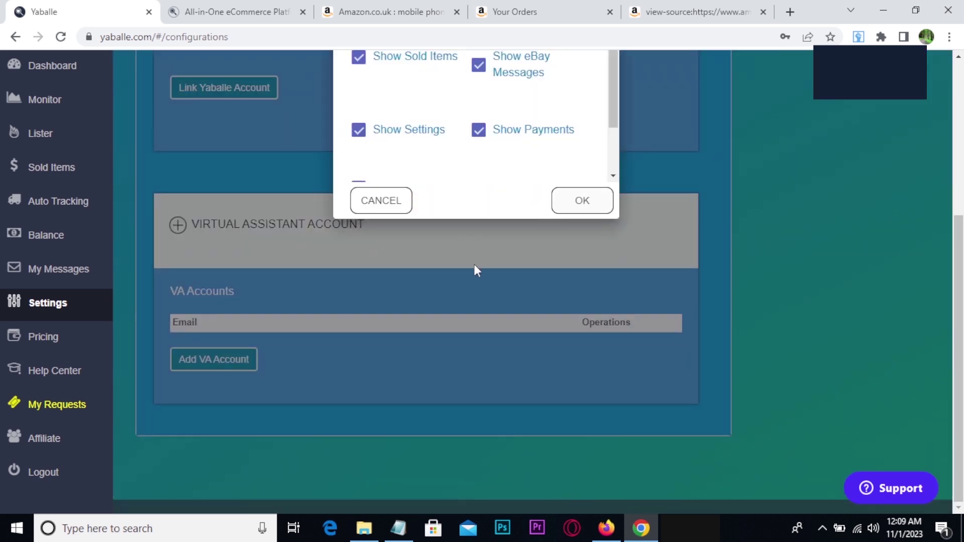
pyautogui.scroll(4, 457, 326)
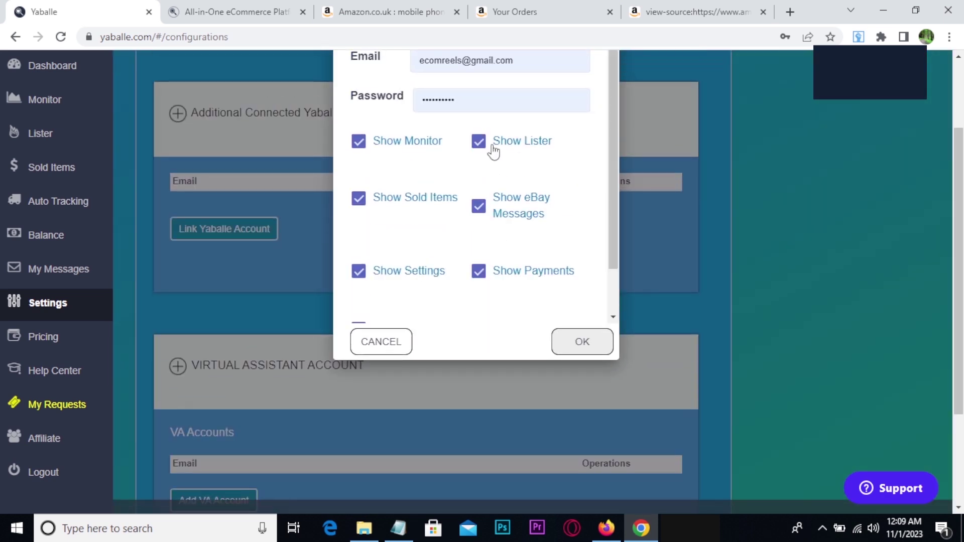
# Step: Try switching the Show Lister and Show Monitor permissions off and on, and disable Show Sold Items for the VA account
pyautogui.click(480, 144)
pyautogui.click(480, 143)
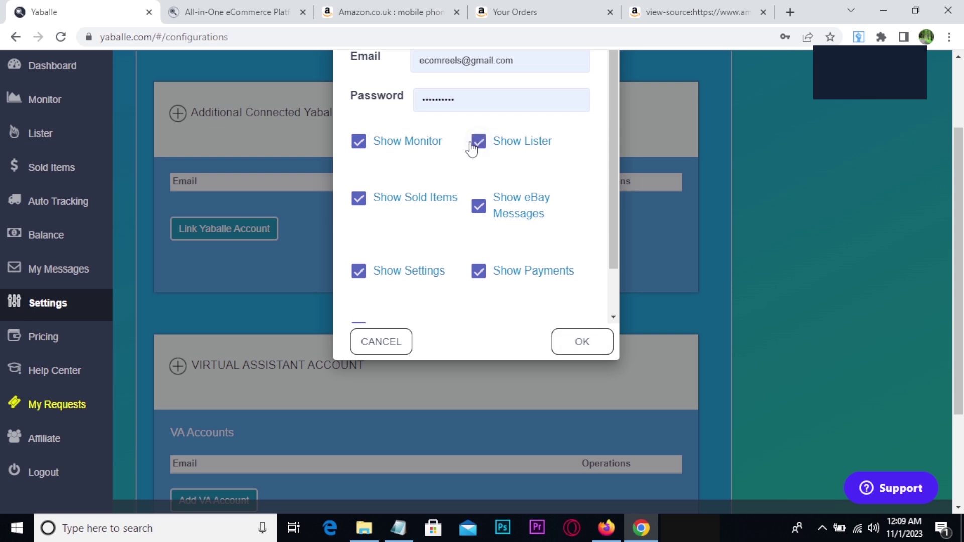
pyautogui.click(361, 146)
pyautogui.click(365, 203)
pyautogui.scroll(-1, 401, 206)
pyautogui.scroll(1, 442, 251)
pyautogui.click(362, 145)
pyautogui.scroll(2, 379, 232)
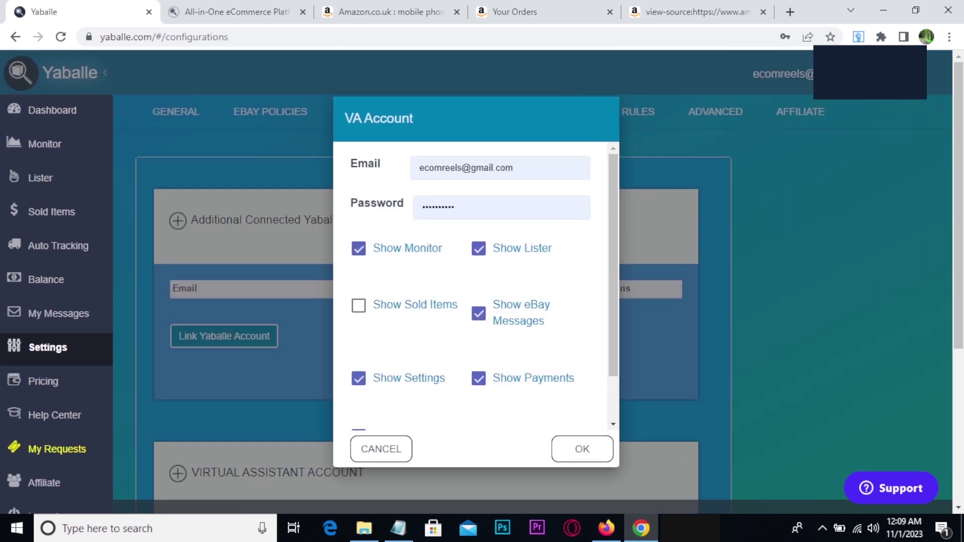
# Step: Cancel the VA account form without adding the account
pyautogui.moveTo(343, 127)
pyautogui.mouseDown()
pyautogui.moveTo(504, 208)
pyautogui.moveTo(583, 235)
pyautogui.mouseUp()
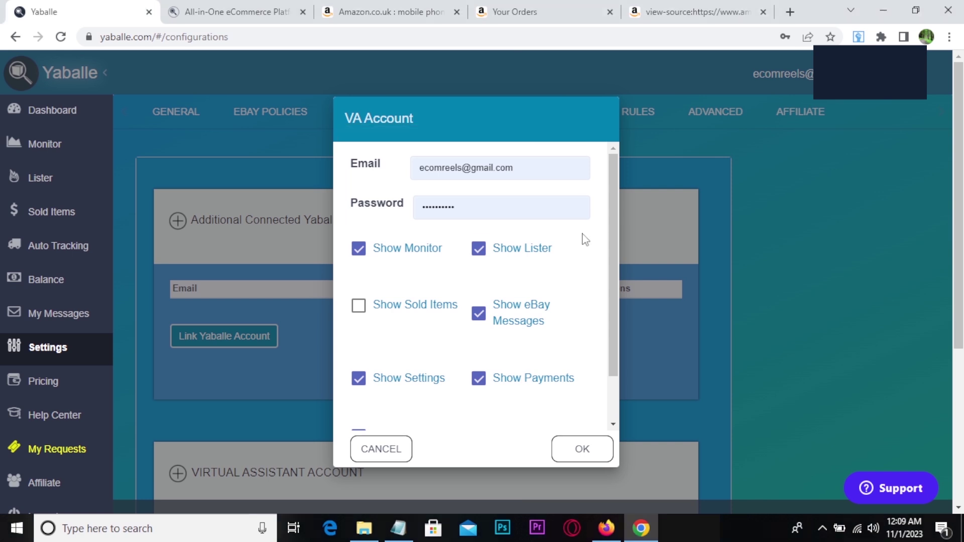
pyautogui.click(381, 448)
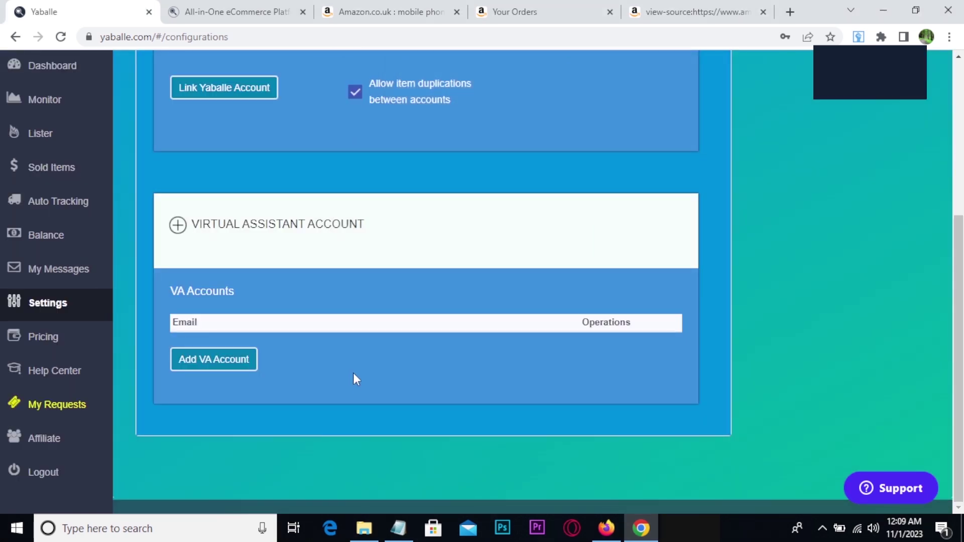
pyautogui.scroll(5, 353, 373)
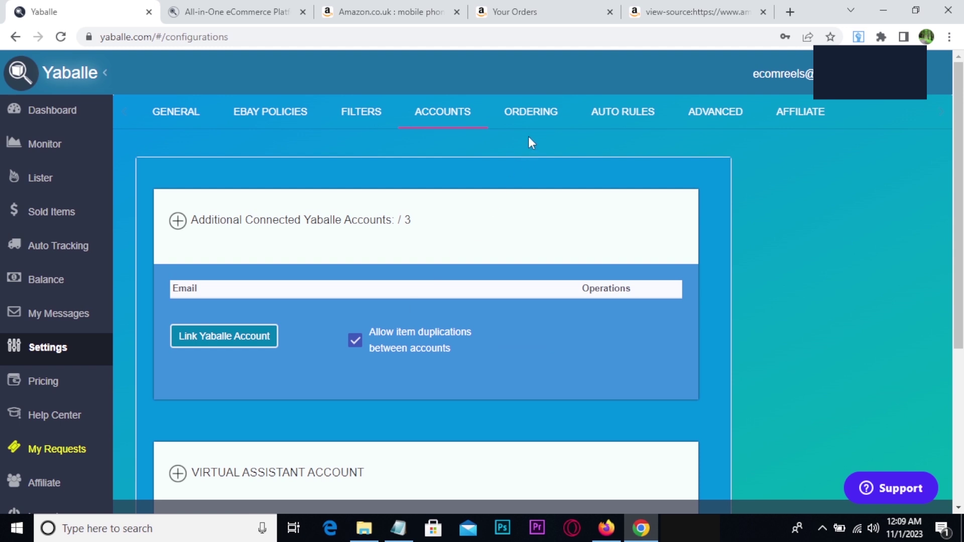
# Step: Open the ordering settings, set the auto-ordering mode to Off and confirm the change
pyautogui.click(529, 112)
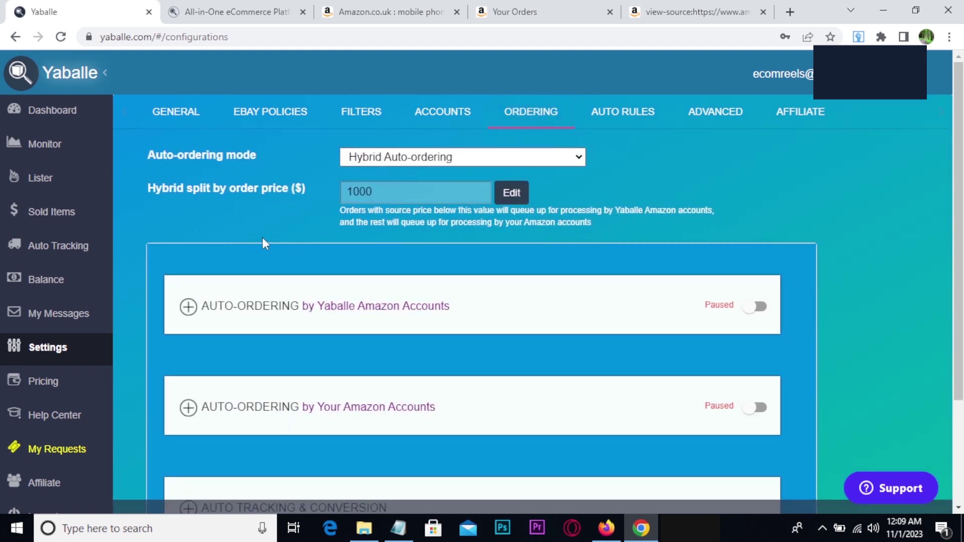
pyautogui.click(358, 160)
pyautogui.press('Escape')
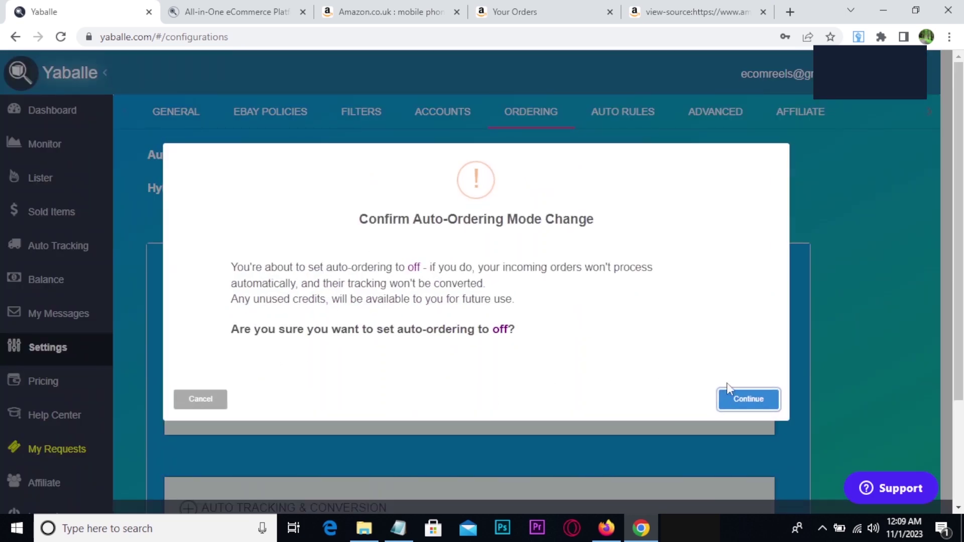
pyautogui.click(741, 402)
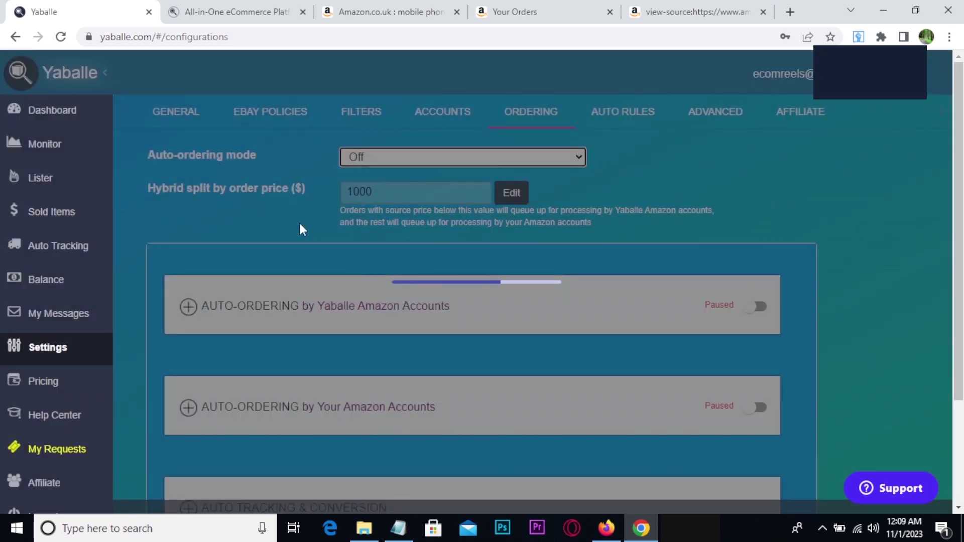
pyautogui.press('Return')
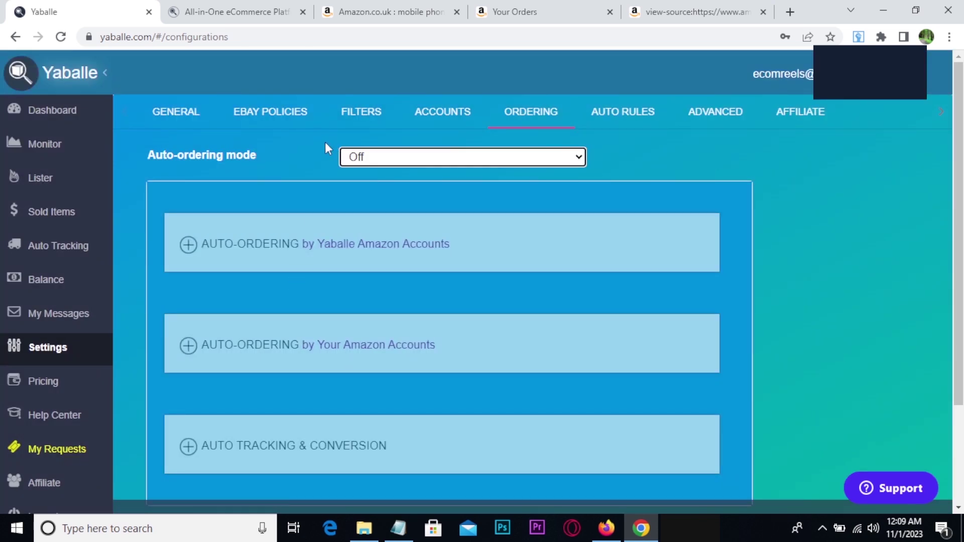
# Step: Set the auto-ordering mode to Hybrid Auto-ordering, applied only to future new orders, and confirm the change
pyautogui.click(382, 159)
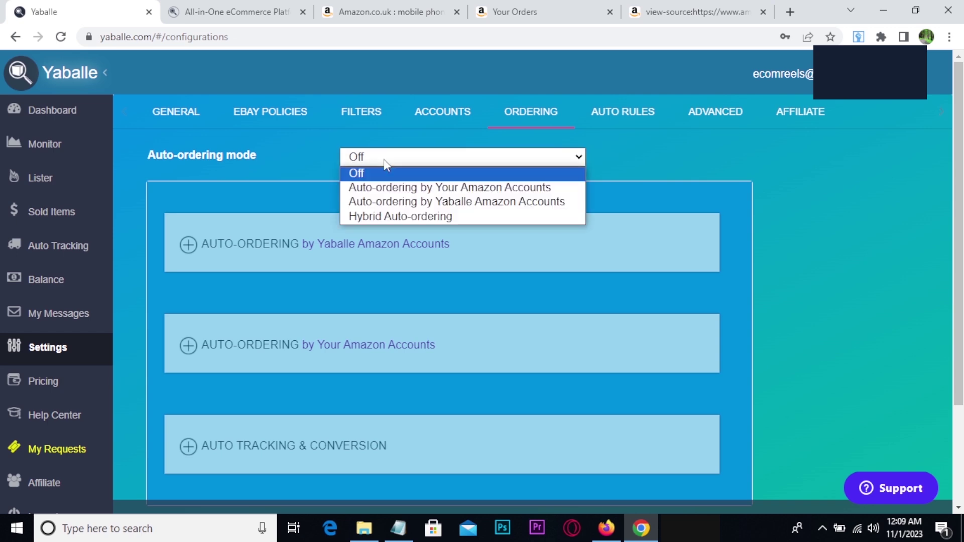
pyautogui.click(383, 216)
pyautogui.scroll(-3, 411, 310)
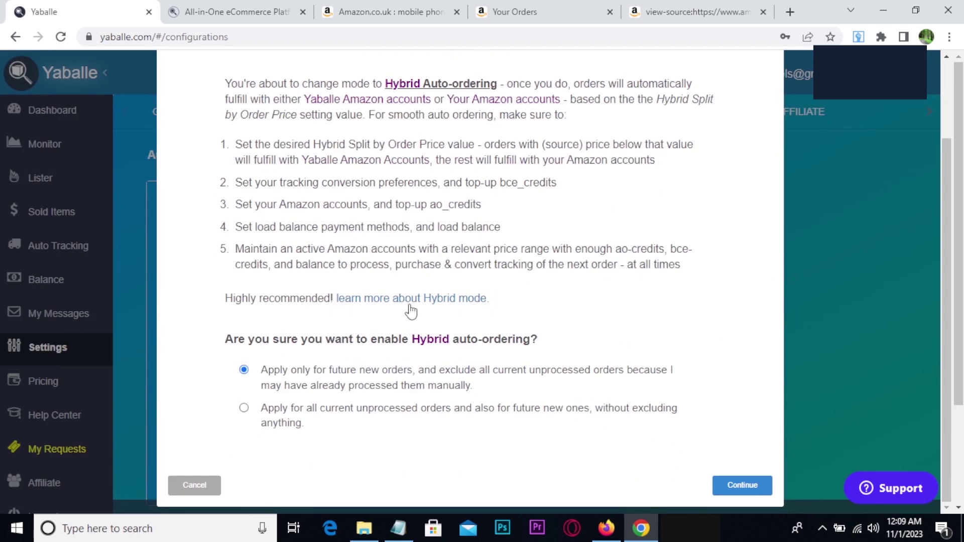
pyautogui.click(731, 485)
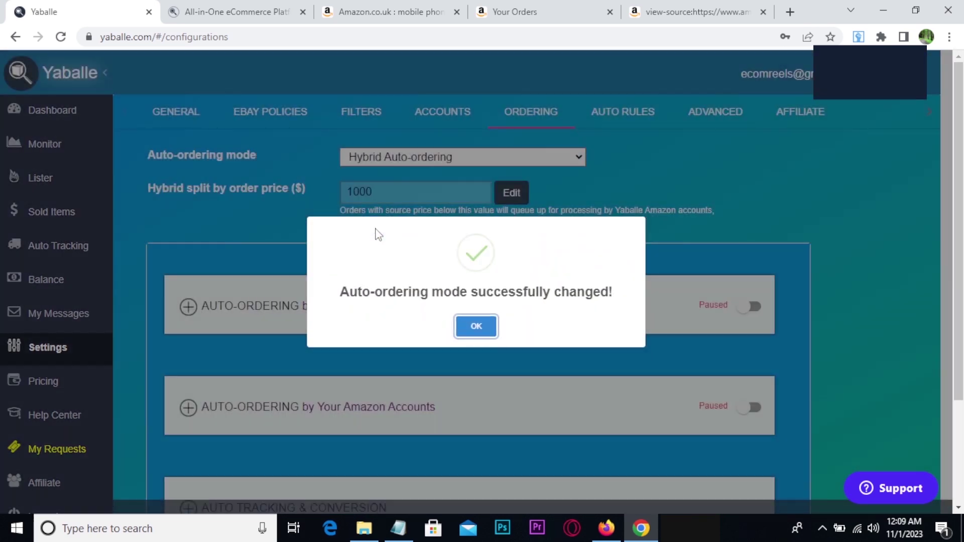
pyautogui.click(476, 327)
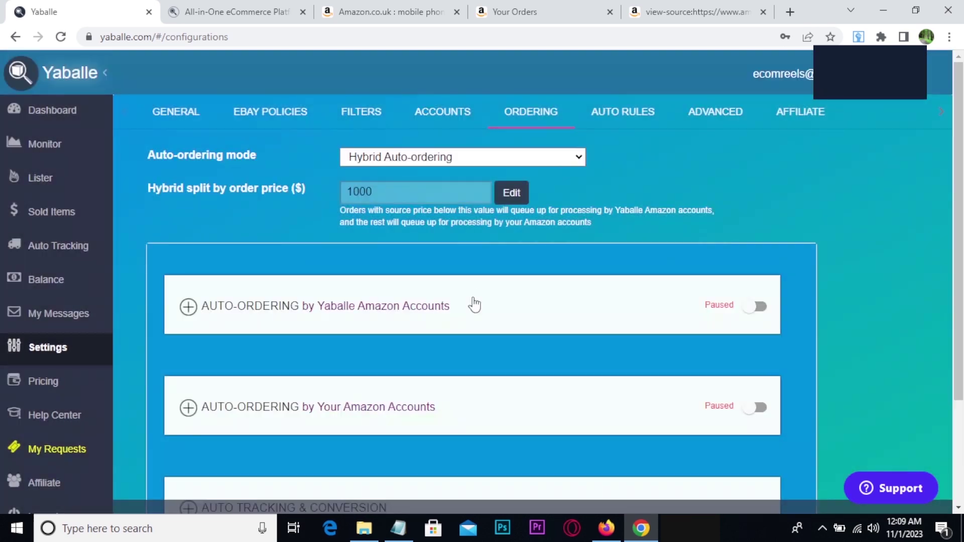
# Step: Activate auto-ordering by Yaballe Amazon Accounts
pyautogui.scroll(-1, 502, 287)
pyautogui.scroll(-1, 514, 282)
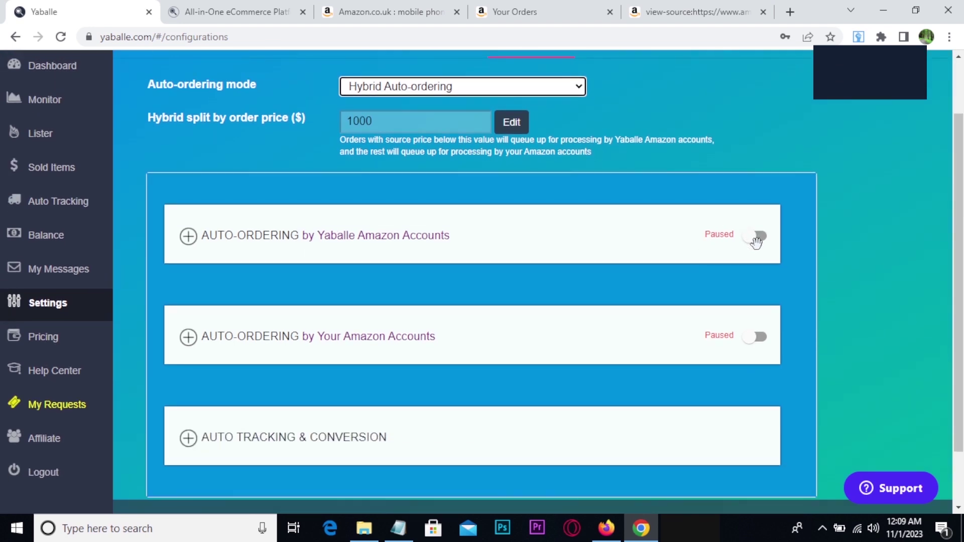
pyautogui.click(751, 236)
pyautogui.click(445, 372)
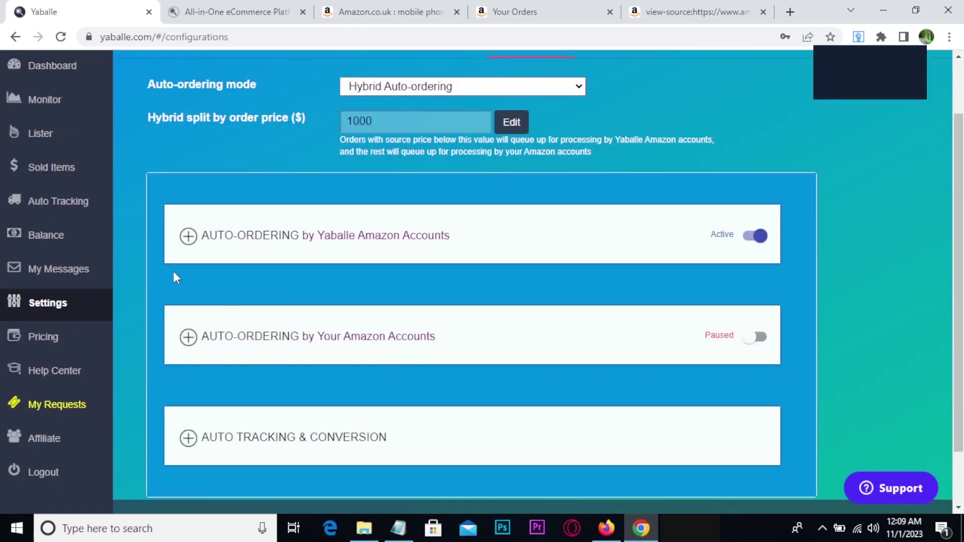
pyautogui.click(477, 337)
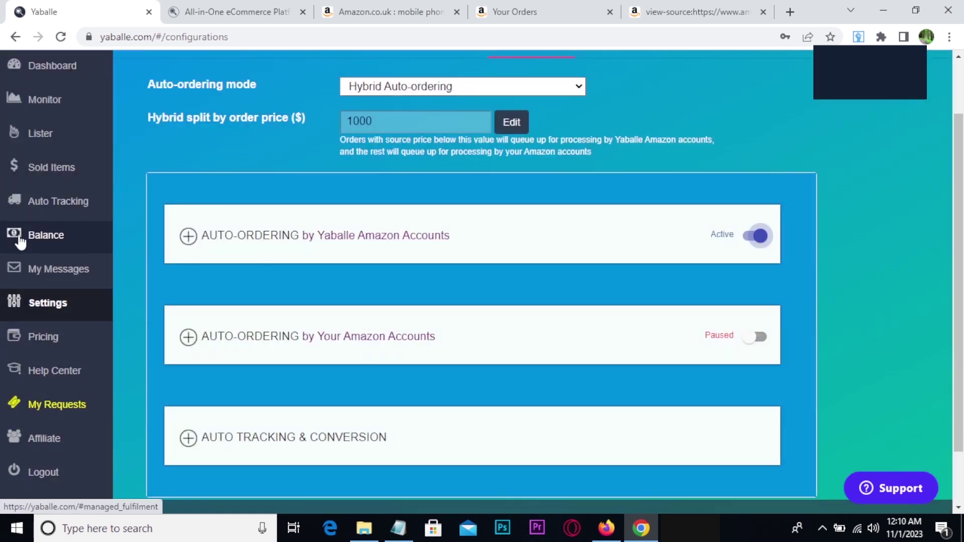
# Step: Expand the auto-ordering section for Yaballe Amazon Accounts and review its order filters and Payoneer payment methods
pyautogui.scroll(-1, 450, 235)
pyautogui.scroll(-1, 448, 235)
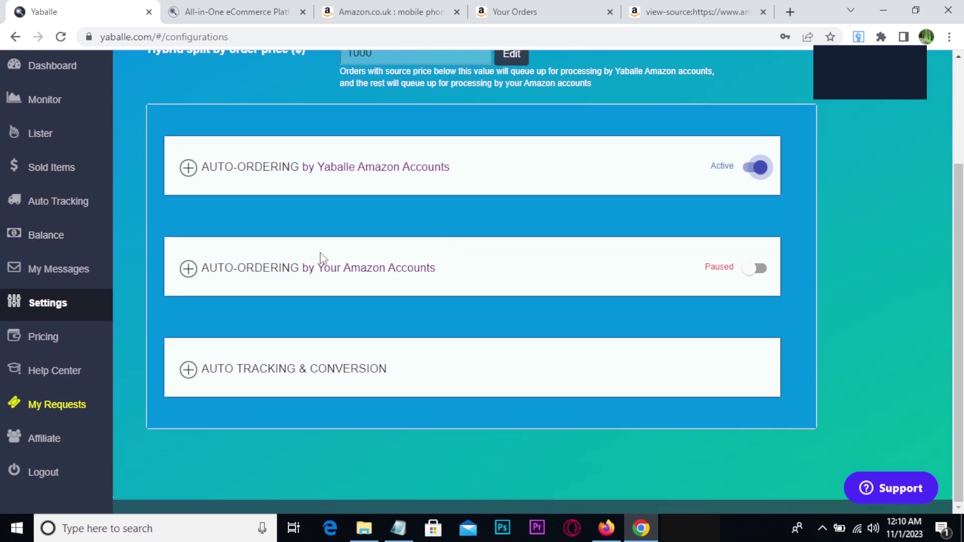
pyautogui.click(370, 253)
pyautogui.scroll(-3, 207, 280)
pyautogui.scroll(5, 208, 286)
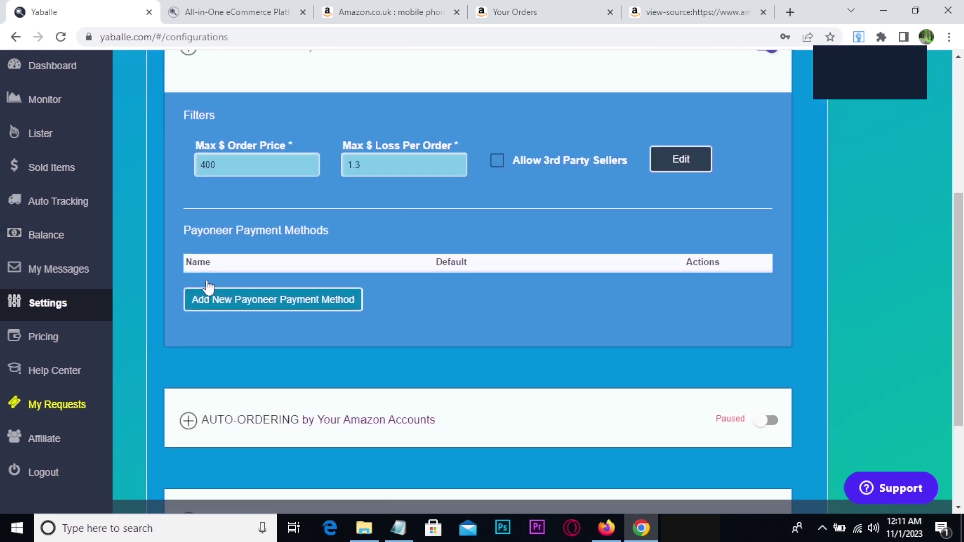
pyautogui.scroll(-5, 248, 269)
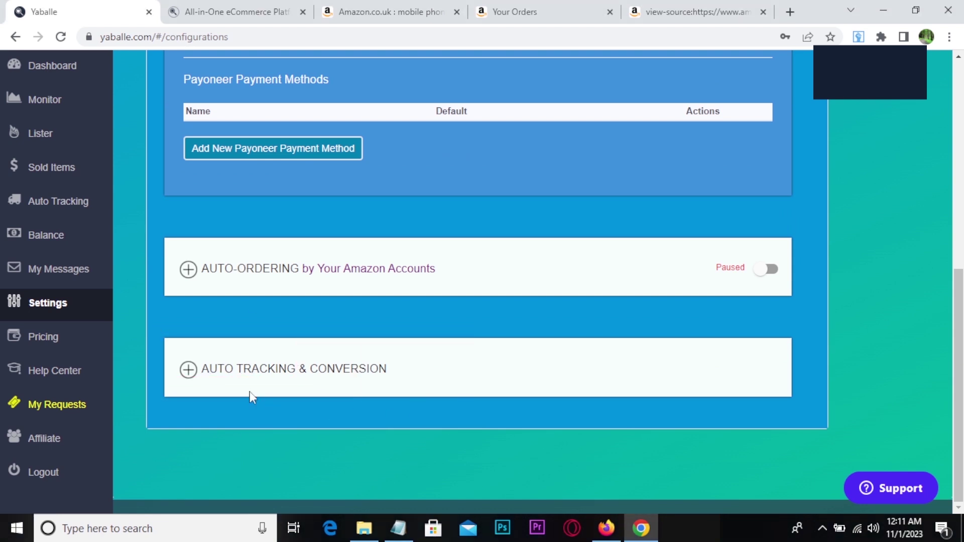
# Step: Expand Auto Tracking & Conversion and review the tracking number conversion options and the single sender address fields
pyautogui.click(189, 370)
pyautogui.scroll(-4, 187, 376)
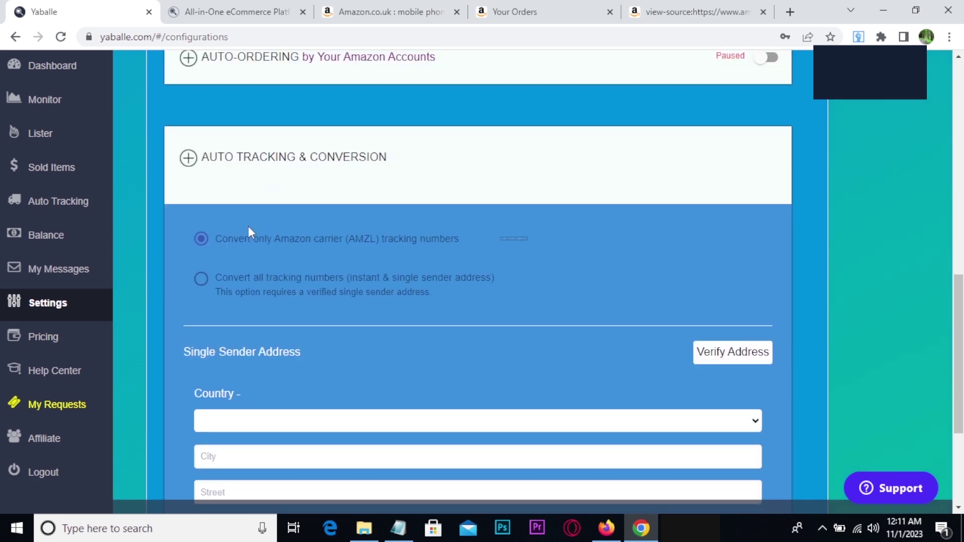
pyautogui.scroll(-4, 248, 229)
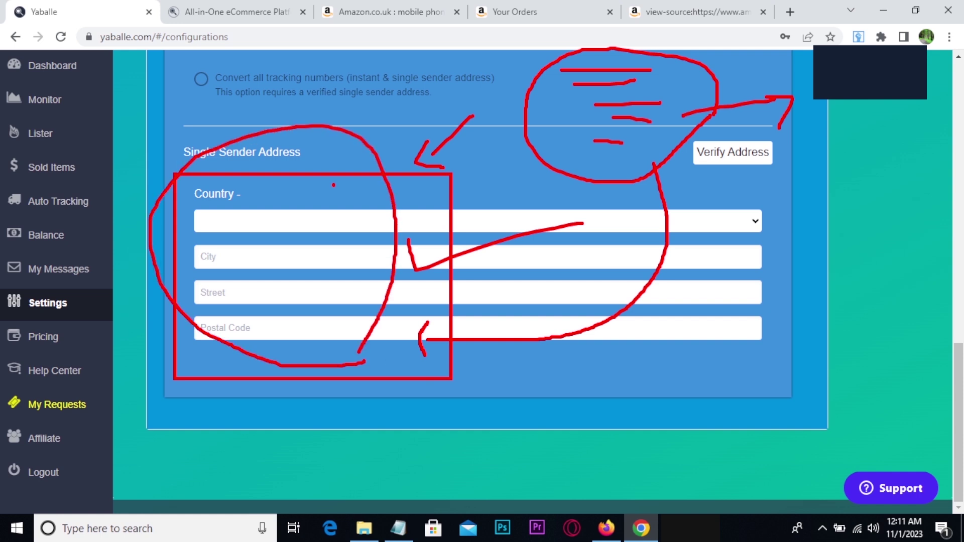
pyautogui.scroll(3, 389, 360)
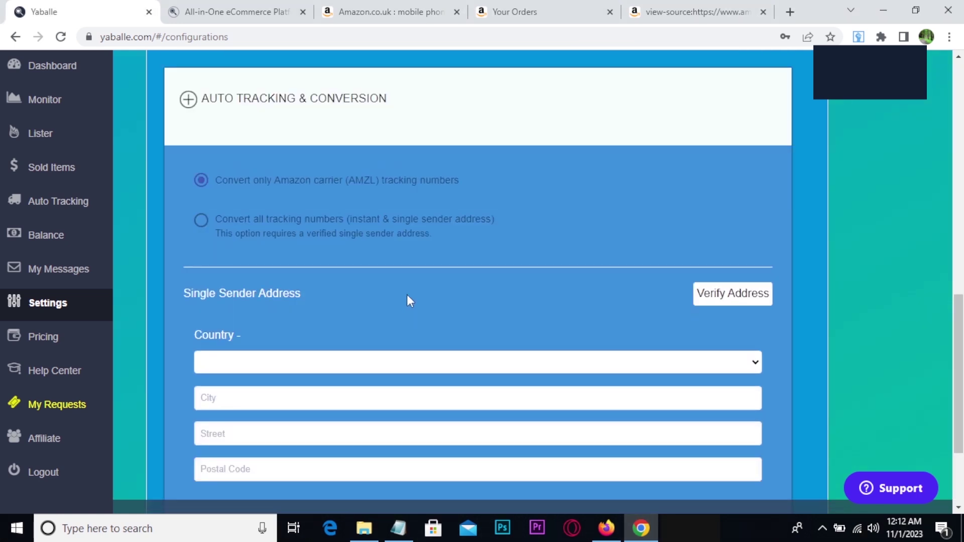
# Step: In the auto rules settings, enable profit and breakeven by order source price ranges and add a price range row
pyautogui.scroll(10, 401, 336)
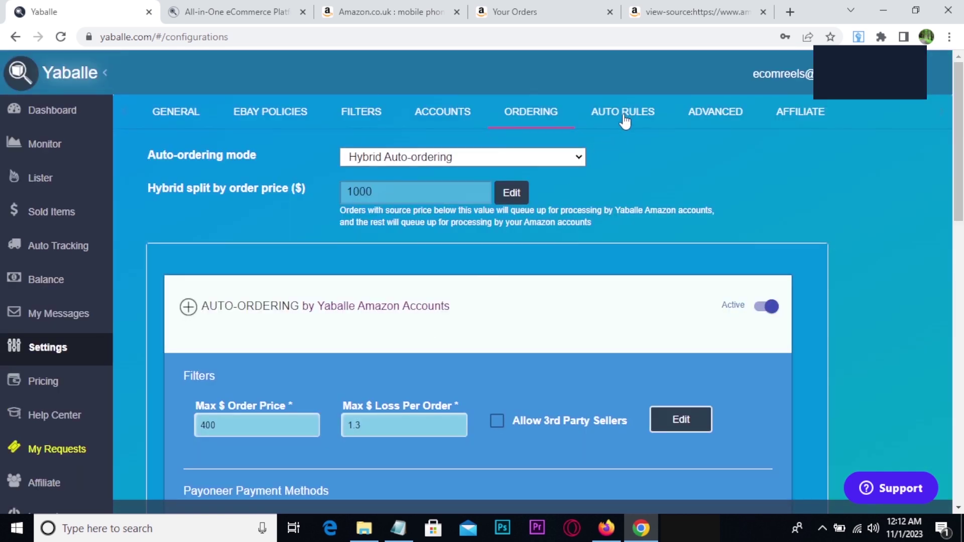
pyautogui.click(623, 115)
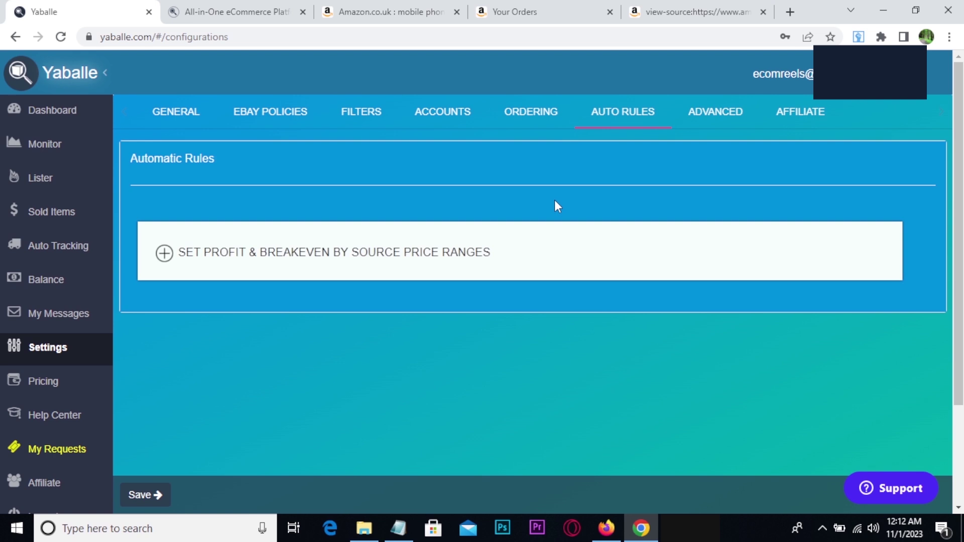
pyautogui.click(166, 255)
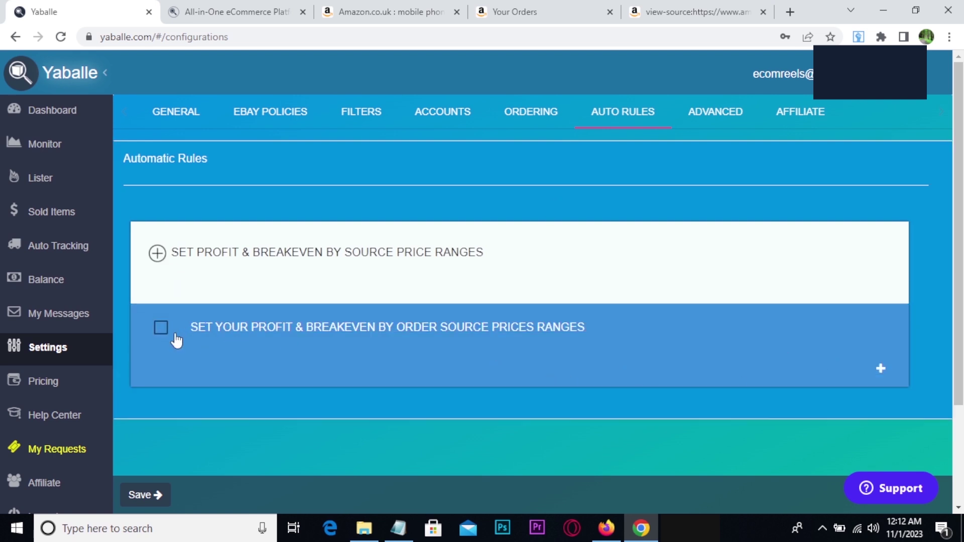
pyautogui.click(161, 328)
pyautogui.scroll(-3, 663, 349)
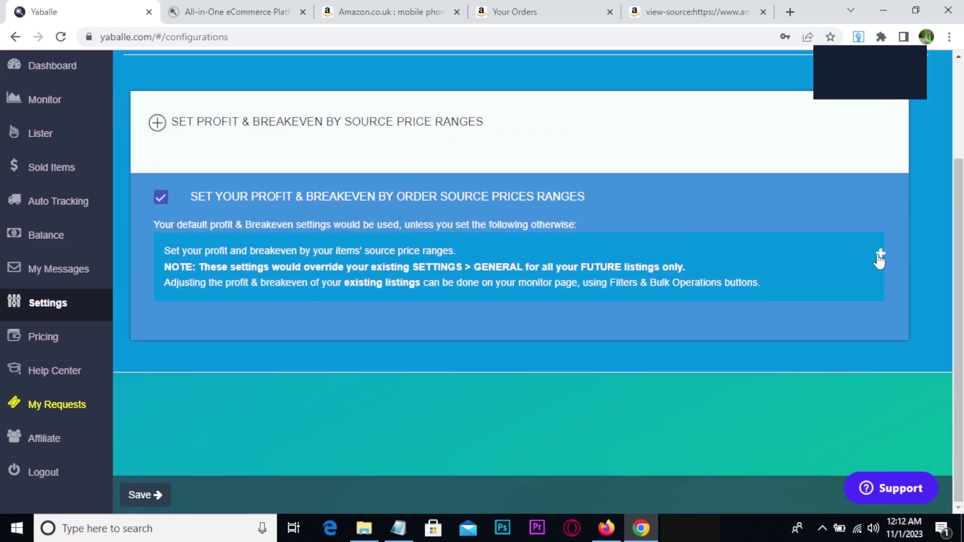
pyautogui.click(879, 255)
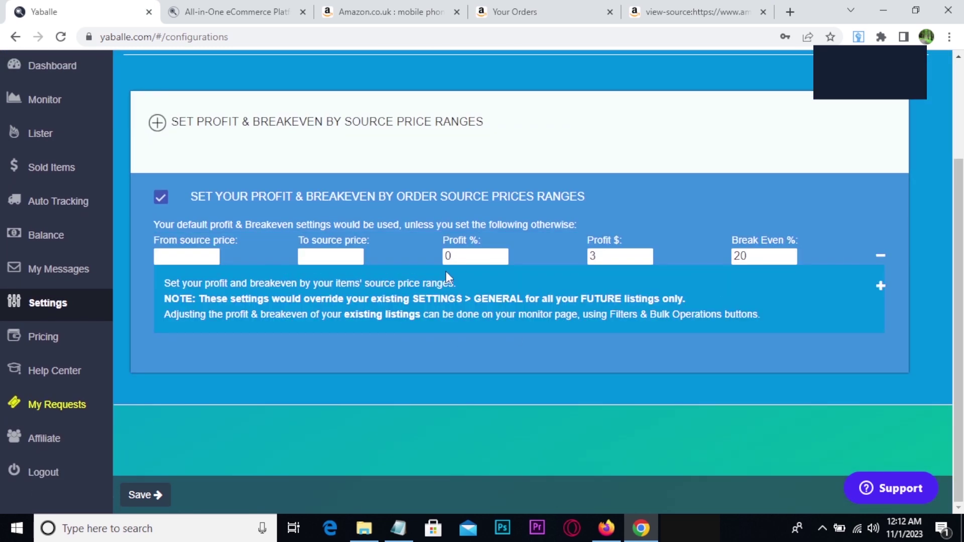
# Step: Set the price range rule's dollar profit to 4 and its break-even percentage to 10
pyautogui.moveTo(615, 257); pyautogui.dragTo(589, 263)
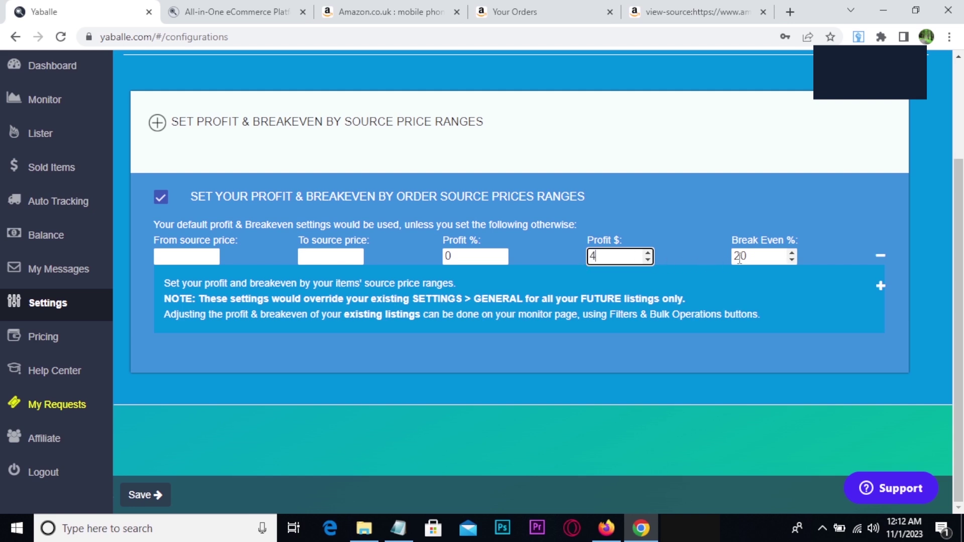
pyautogui.moveTo(749, 256); pyautogui.dragTo(730, 256)
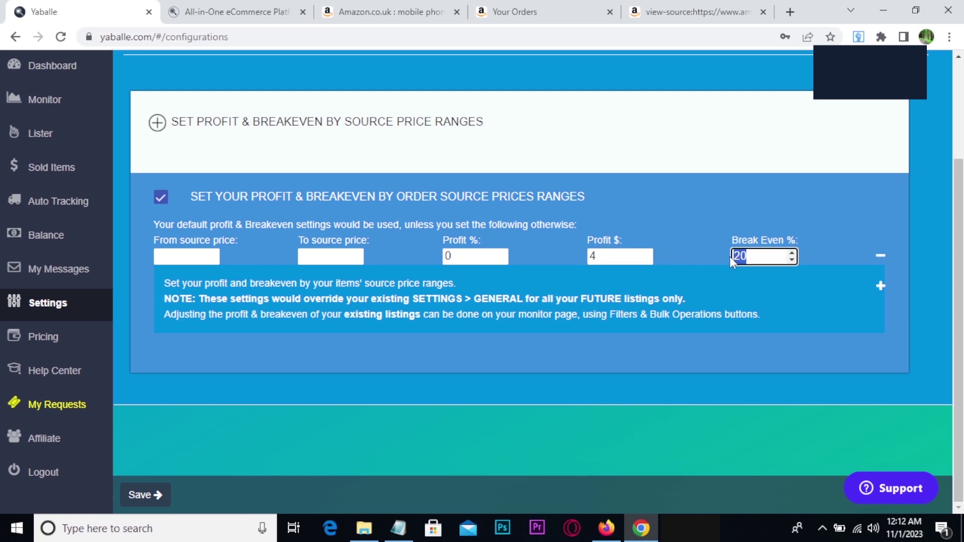
pyautogui.write('10')
pyautogui.click(801, 303)
pyautogui.moveTo(503, 103); pyautogui.dragTo(673, 199)
pyautogui.moveTo(738, 107); pyautogui.dragTo(828, 206)
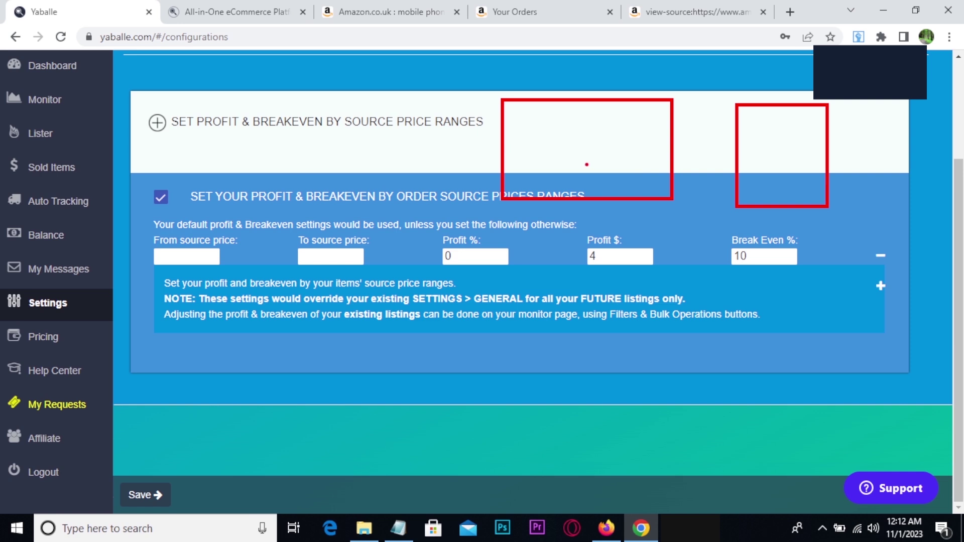
pyautogui.moveTo(522, 130); pyautogui.dragTo(588, 129)
pyautogui.moveTo(776, 121)
pyautogui.mouseDown()
pyautogui.moveTo(786, 137)
pyautogui.moveTo(784, 123)
pyautogui.mouseUp()
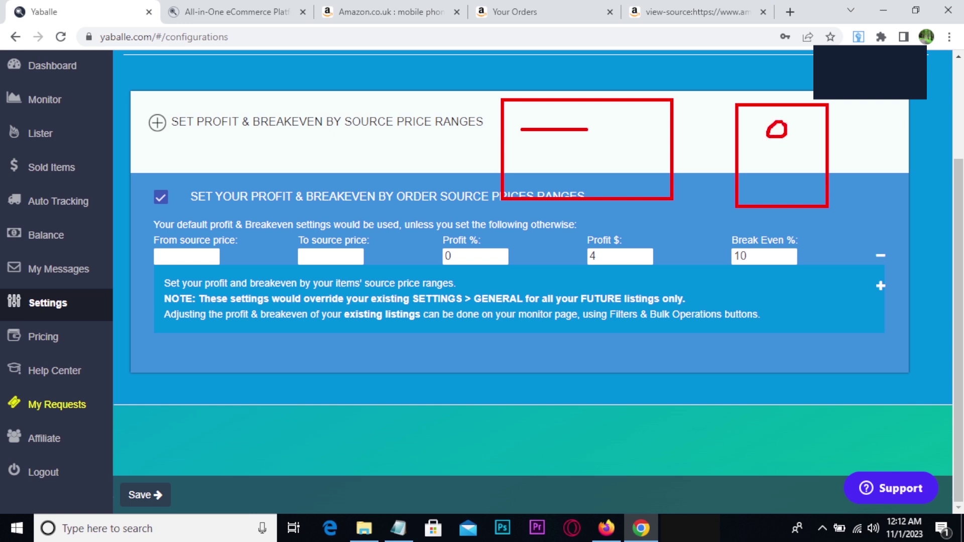
pyautogui.moveTo(763, 193); pyautogui.dragTo(768, 166)
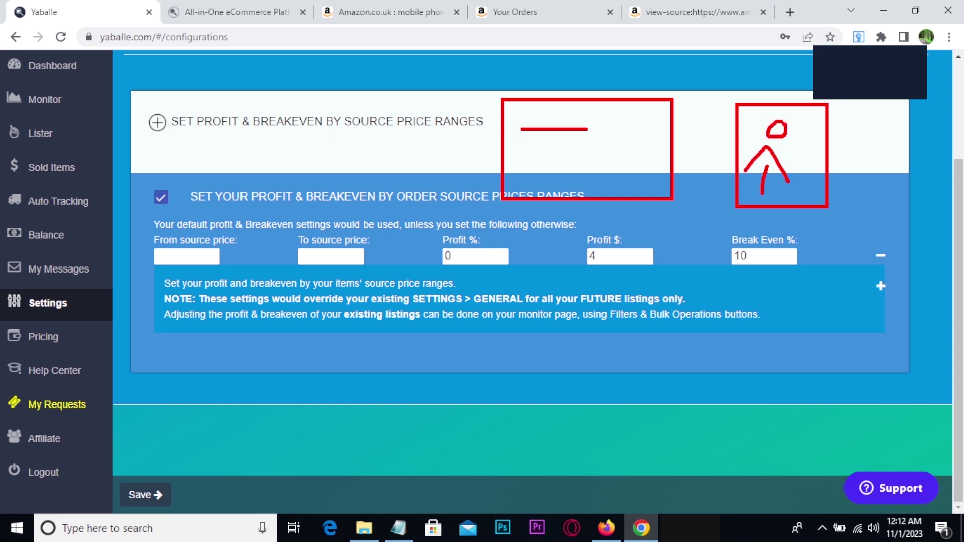
pyautogui.moveTo(710, 259)
pyautogui.mouseDown()
pyautogui.moveTo(858, 241)
pyautogui.moveTo(707, 271)
pyautogui.mouseUp()
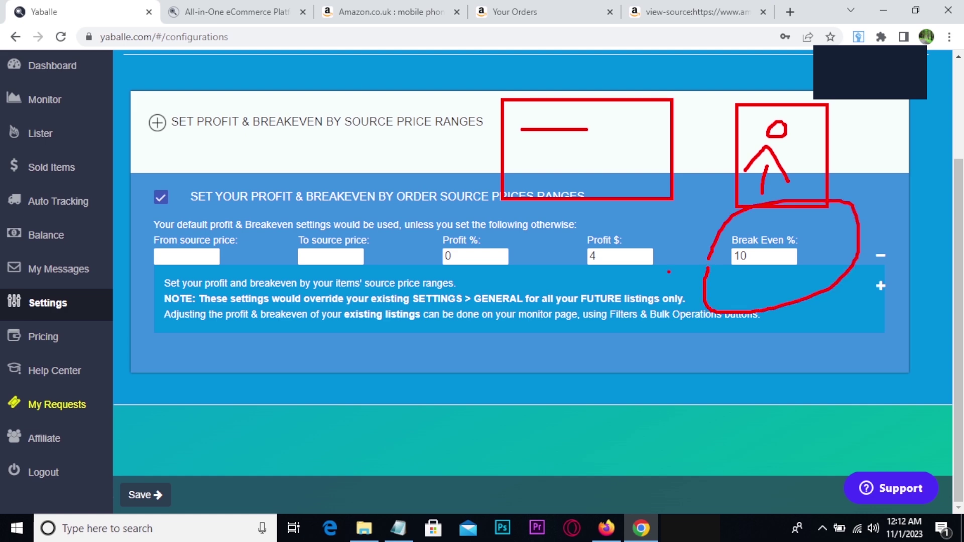
pyautogui.press('Escape')
# Step: Open the advanced settings and view the sections for VeRO and words filter, permanent item specifics and account changes
pyautogui.scroll(3, 609, 305)
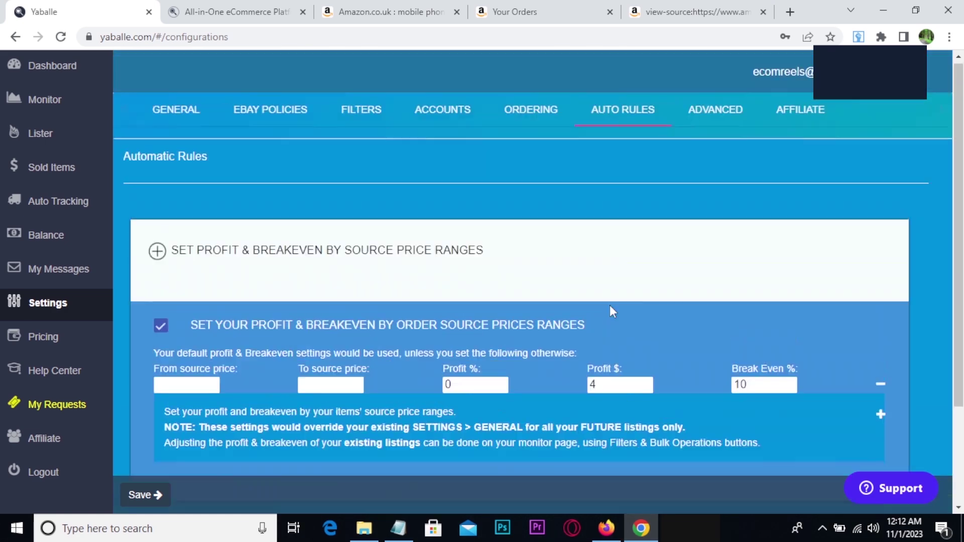
pyautogui.click(701, 114)
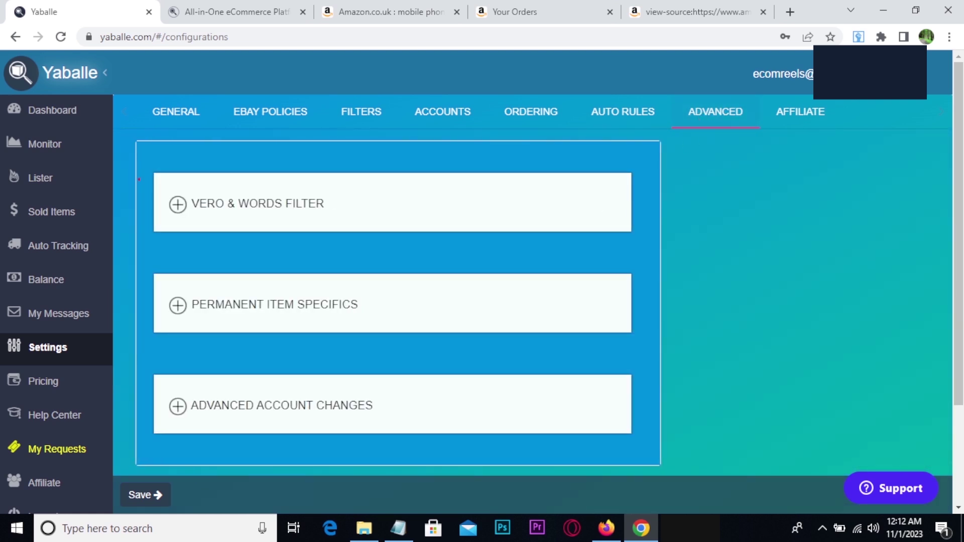
pyautogui.moveTo(144, 157)
pyautogui.mouseDown()
pyautogui.moveTo(362, 250)
pyautogui.moveTo(423, 261)
pyautogui.mouseUp()
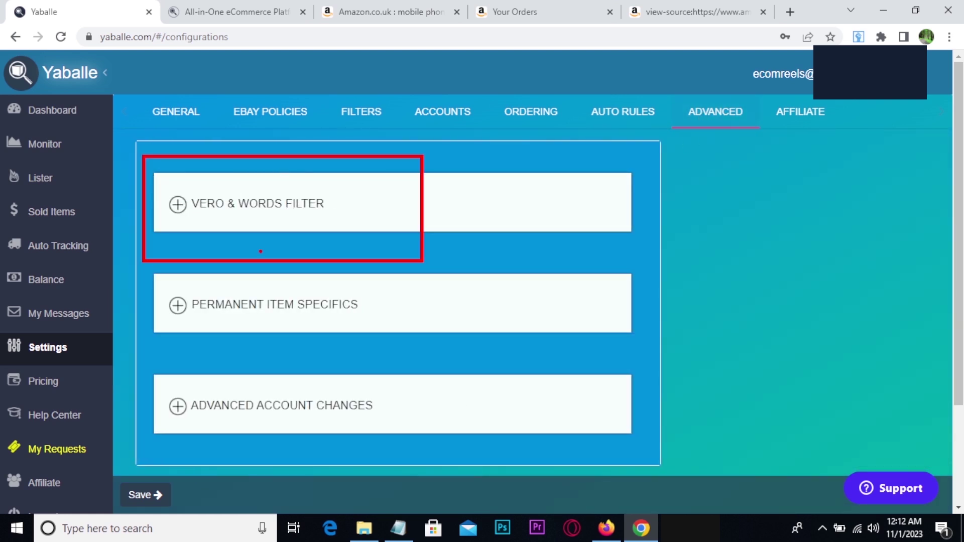
pyautogui.press('Escape')
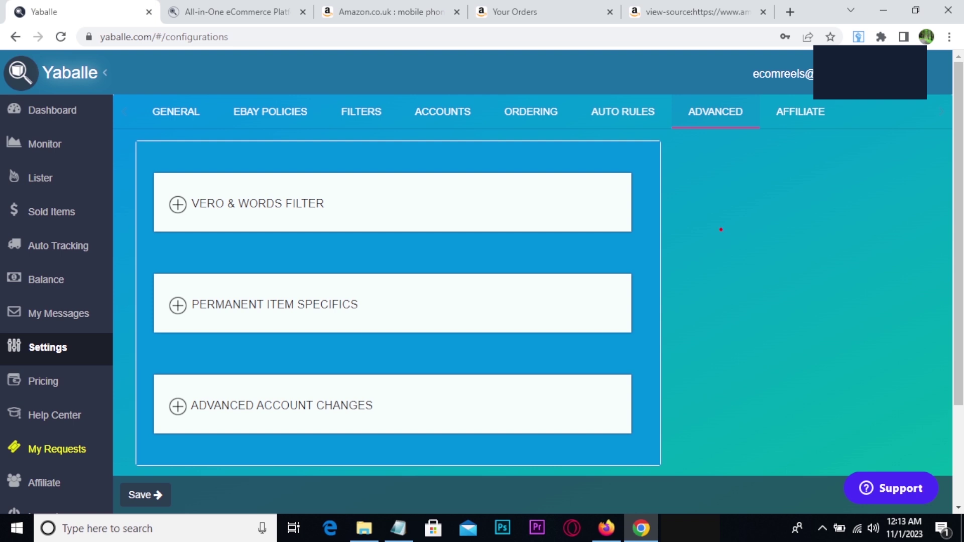
# Step: Expand the VeRO & Words Filter section and review the VeRO strictness and words filter options
pyautogui.moveTo(663, 155); pyautogui.dragTo(819, 289)
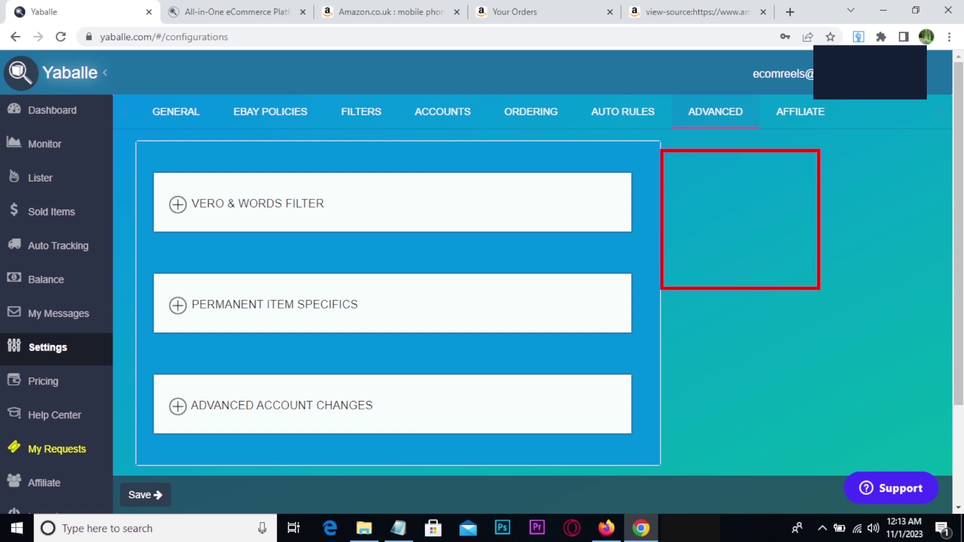
pyautogui.moveTo(1, 47)
pyautogui.mouseDown()
pyautogui.moveTo(112, 103)
pyautogui.moveTo(808, 131)
pyautogui.moveTo(753, 226)
pyautogui.moveTo(603, 218)
pyautogui.moveTo(610, 197)
pyautogui.moveTo(609, 256)
pyautogui.mouseUp()
pyautogui.moveTo(319, 263)
pyautogui.mouseDown()
pyautogui.moveTo(125, 211)
pyautogui.moveTo(386, 171)
pyautogui.moveTo(312, 264)
pyautogui.mouseUp()
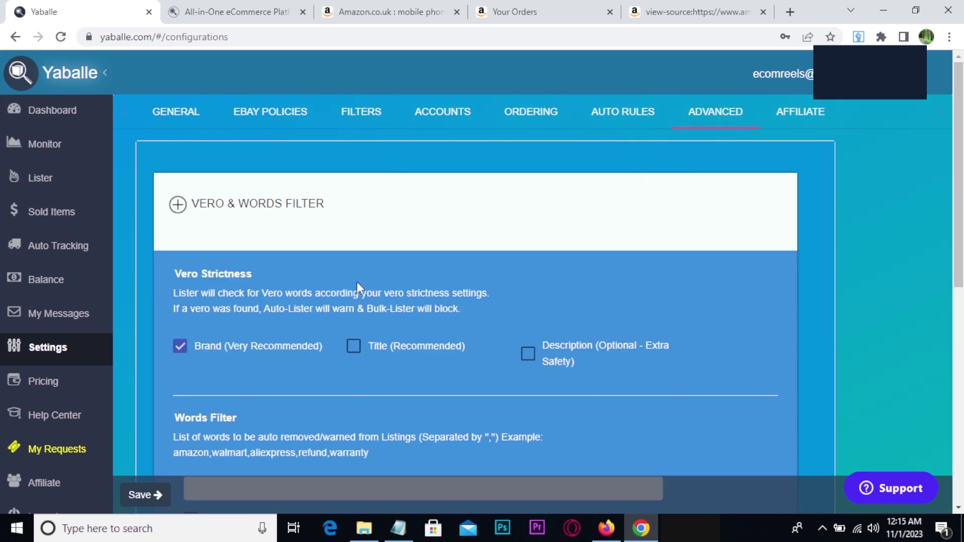
pyautogui.scroll(-7, 358, 286)
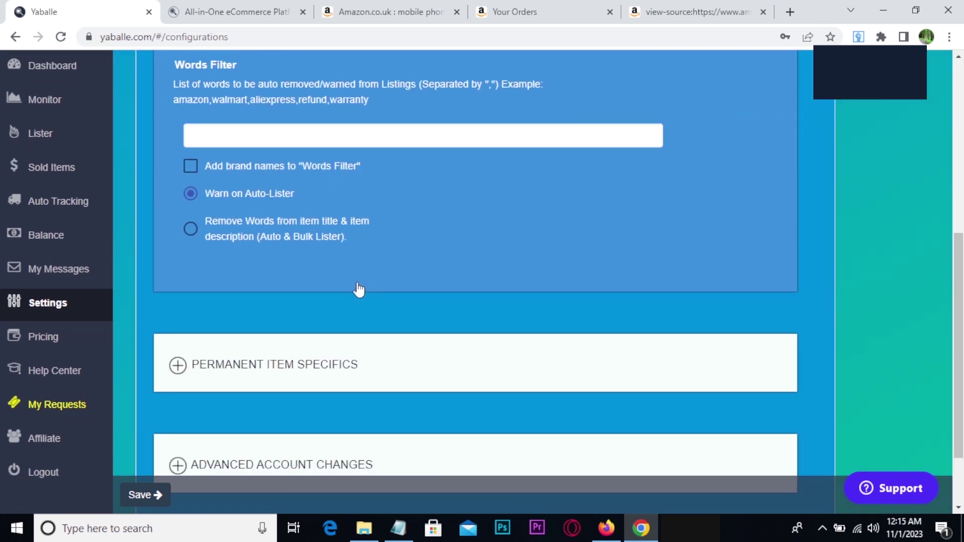
pyautogui.scroll(-2, 359, 290)
# Step: Expand the Permanent Item Specifics section and view its specific name and value fields
pyautogui.moveTo(152, 228); pyautogui.dragTo(403, 303)
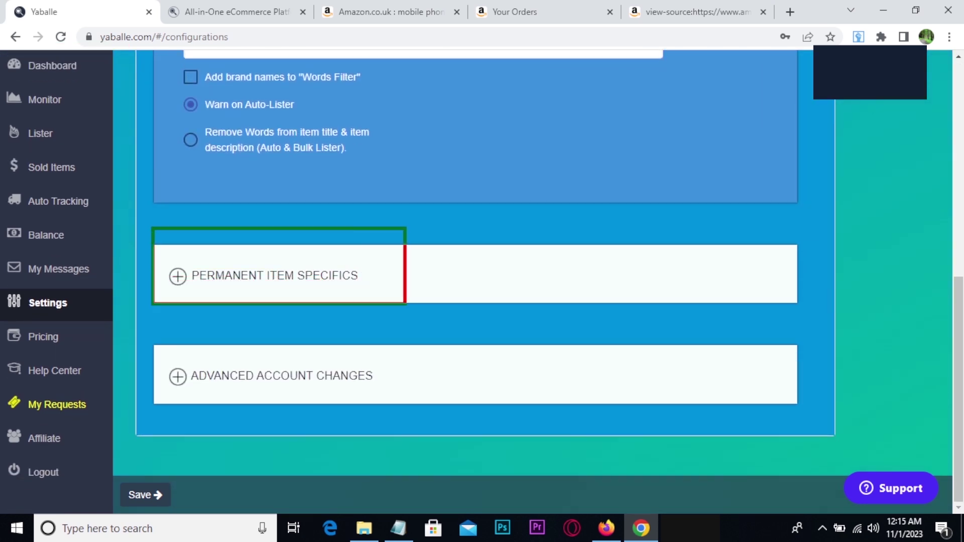
pyautogui.click(179, 277)
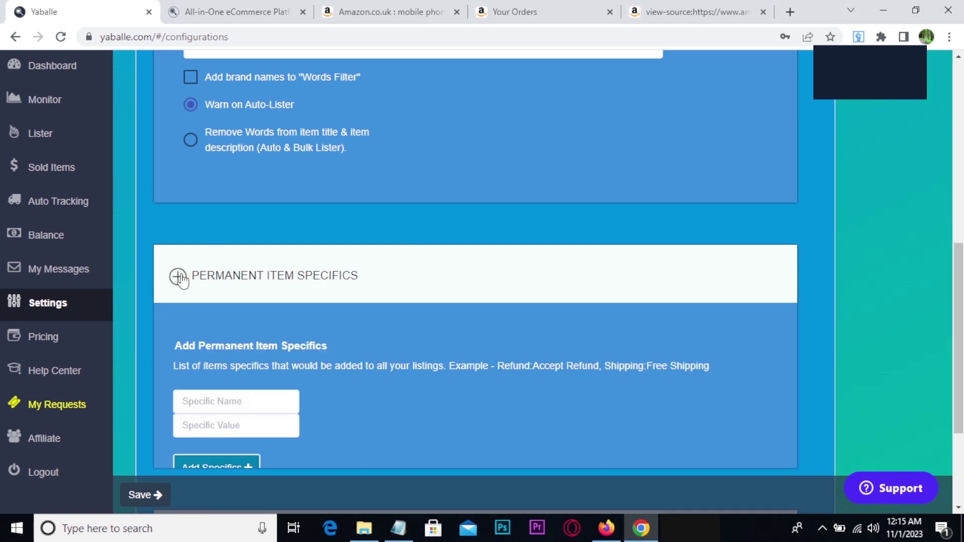
pyautogui.scroll(-4, 478, 270)
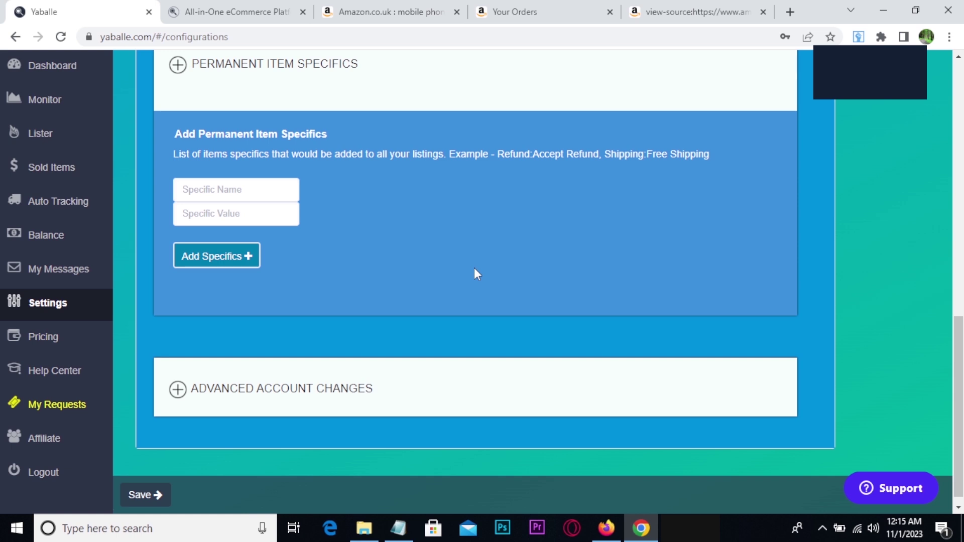
pyautogui.moveTo(430, 178); pyautogui.dragTo(580, 219)
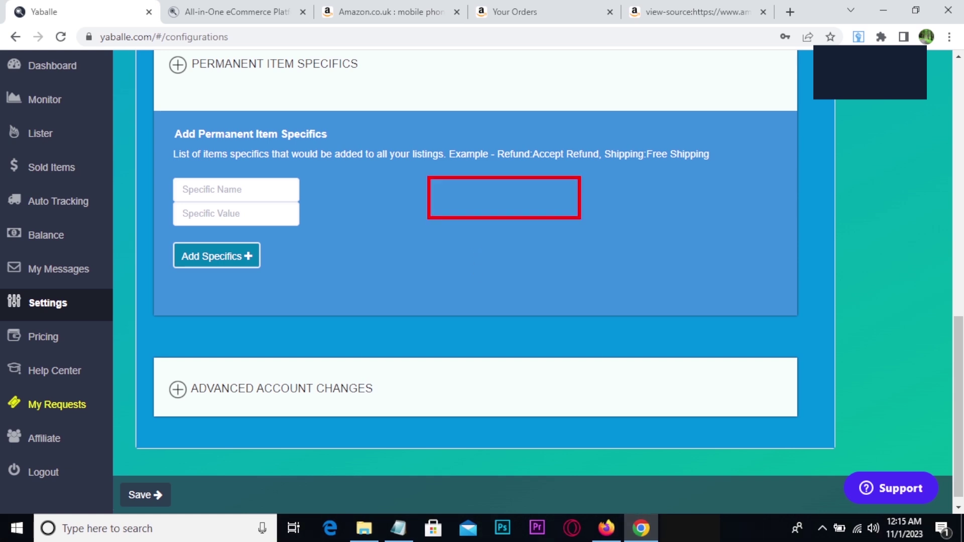
pyautogui.moveTo(611, 176); pyautogui.dragTo(796, 222)
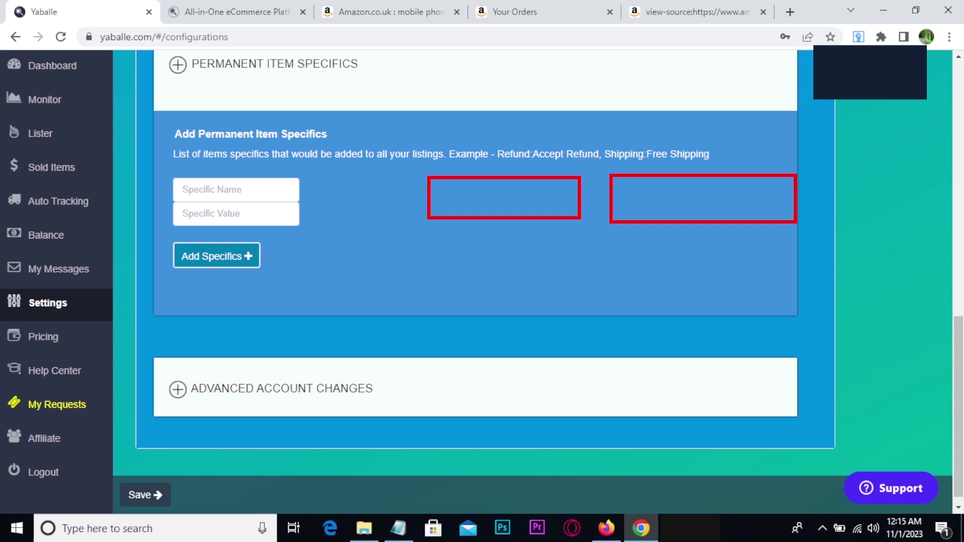
pyautogui.press('Escape')
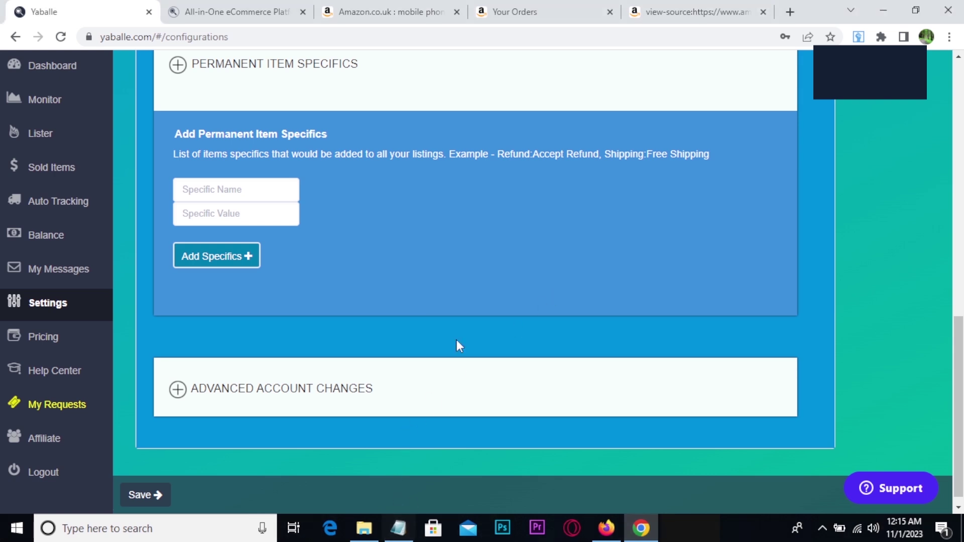
# Step: Copy "handling time" from the Notepad list and enter it as the first specific's name in Yaballe
pyautogui.click(398, 528)
pyautogui.moveTo(180, 133); pyautogui.dragTo(60, 133)
pyautogui.hotkey('ctrl', 'c')
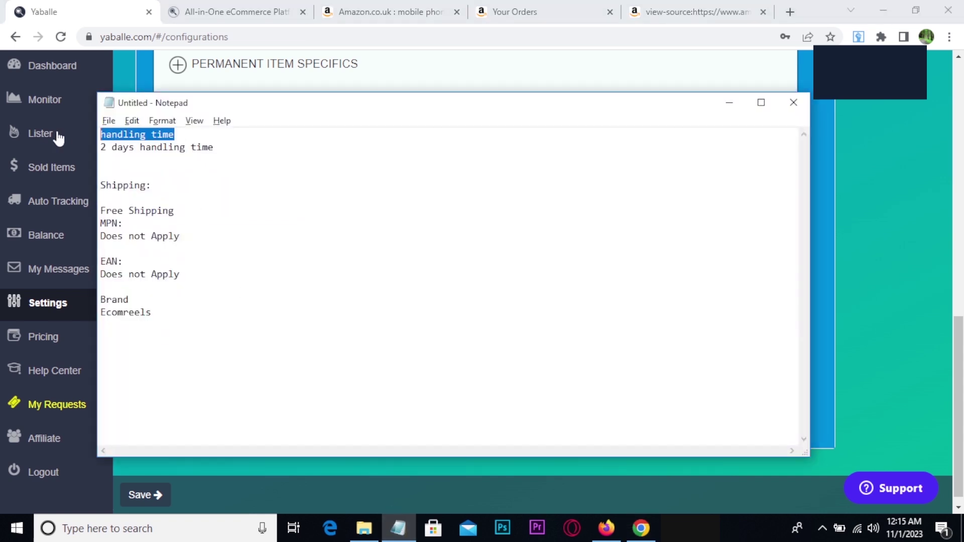
pyautogui.hotkey('alt', 'Tab')
pyautogui.click(191, 199)
pyautogui.hotkey('ctrl', 'v')
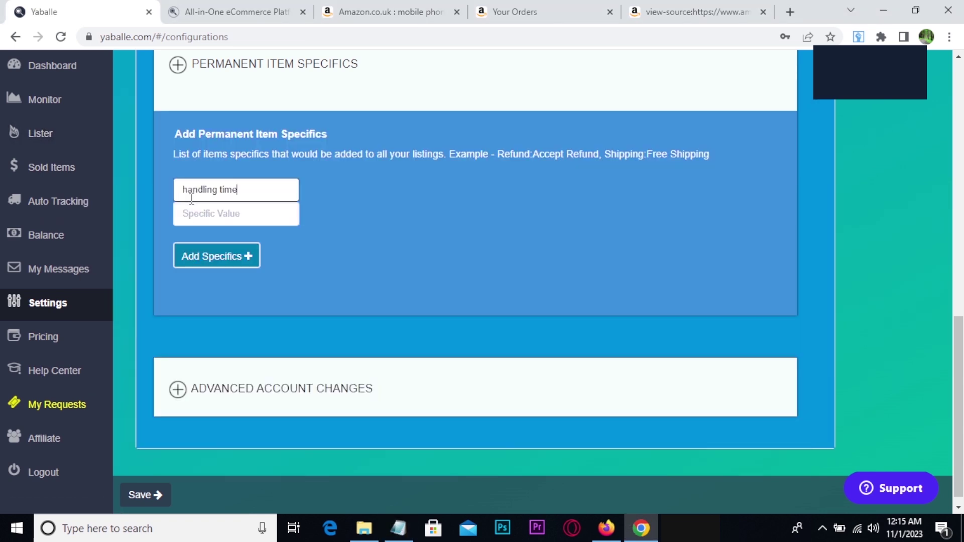
# Step: Copy "2 days handling time" from Notepad as the specific's value in Yaballe, and add another empty item specific
pyautogui.click(398, 527)
pyautogui.click(222, 152)
pyautogui.moveTo(222, 151); pyautogui.dragTo(93, 149)
pyautogui.hotkey('ctrl', 'c')
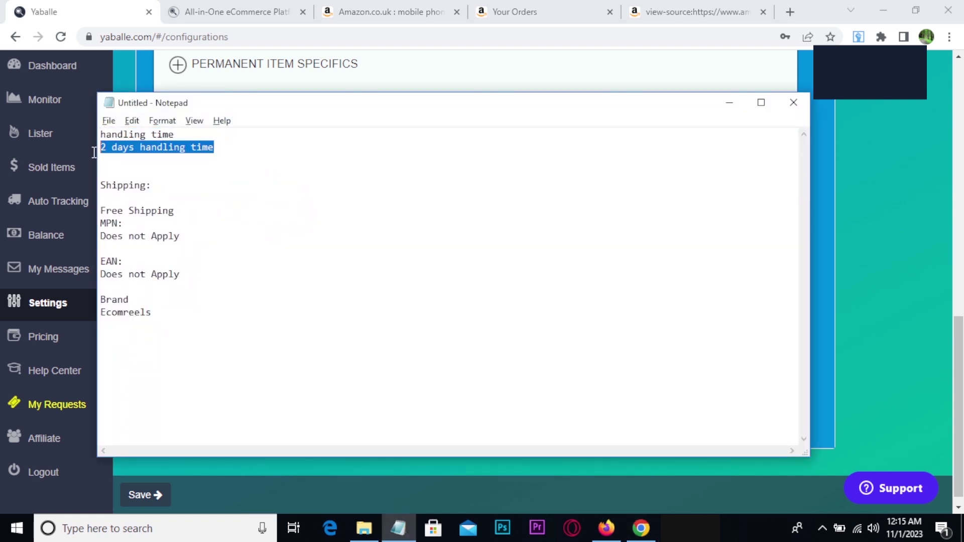
pyautogui.click(399, 528)
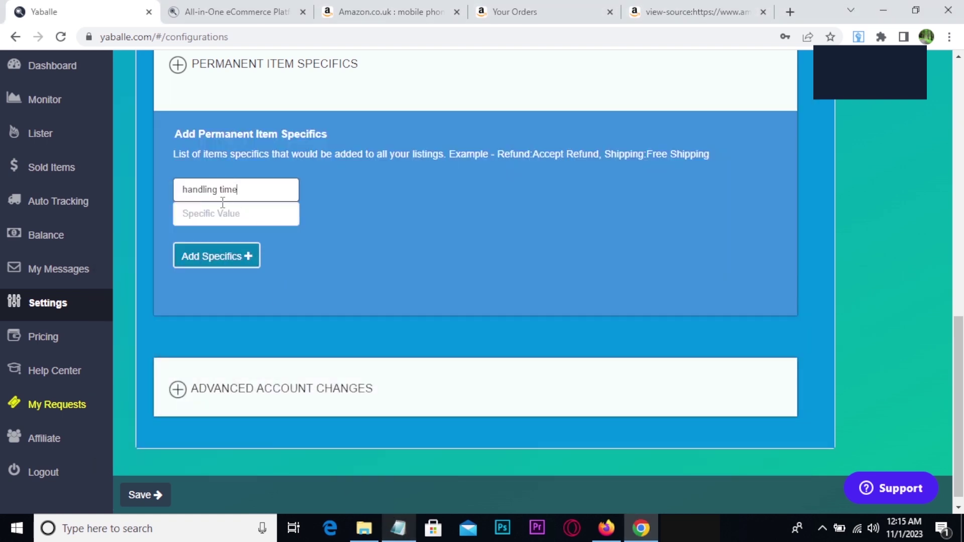
pyautogui.click(225, 216)
pyautogui.hotkey('ctrl', 'v')
pyautogui.click(217, 257)
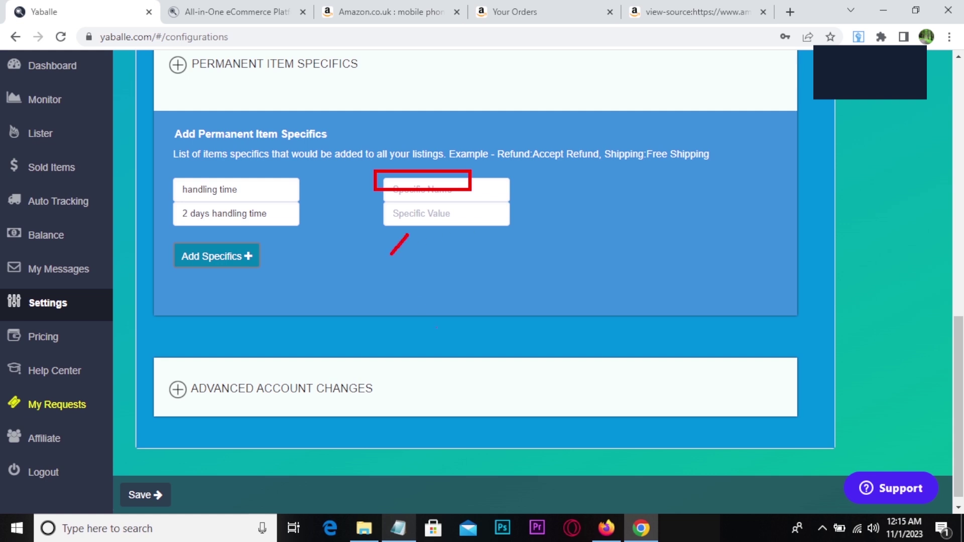
# Step: In Notepad, review the remaining shipping, MPN, EAN and brand entries, and return to the permanent item specifics in Yaballe
pyautogui.click(398, 528)
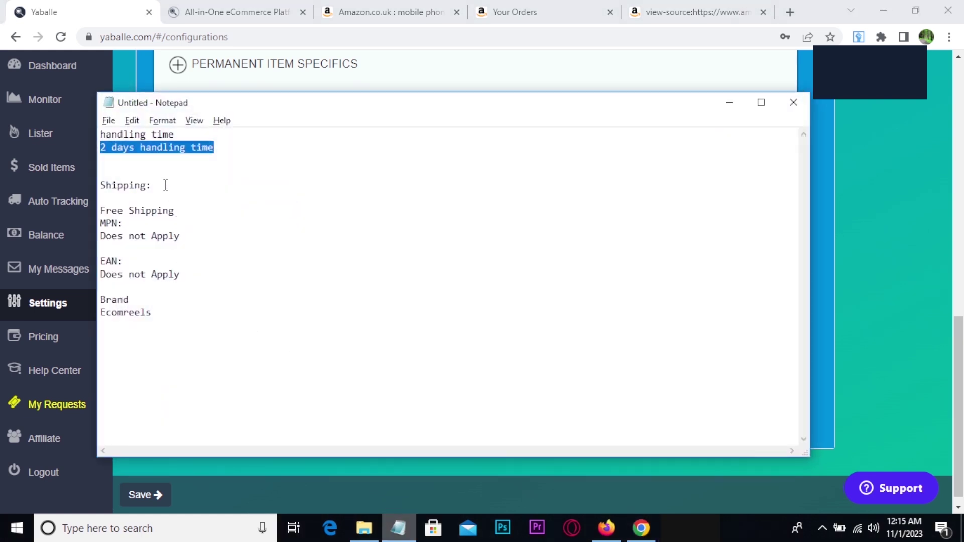
pyautogui.moveTo(165, 185); pyautogui.dragTo(99, 185)
pyautogui.moveTo(188, 211); pyautogui.dragTo(95, 210)
pyautogui.moveTo(180, 236); pyautogui.dragTo(93, 223)
pyautogui.moveTo(180, 275); pyautogui.dragTo(91, 261)
pyautogui.moveTo(152, 313); pyautogui.dragTo(93, 298)
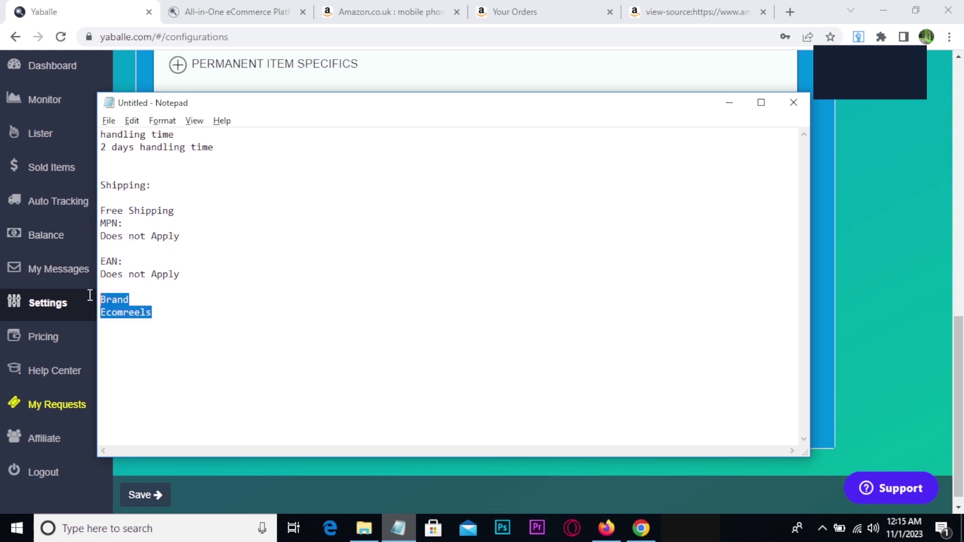
pyautogui.click(730, 102)
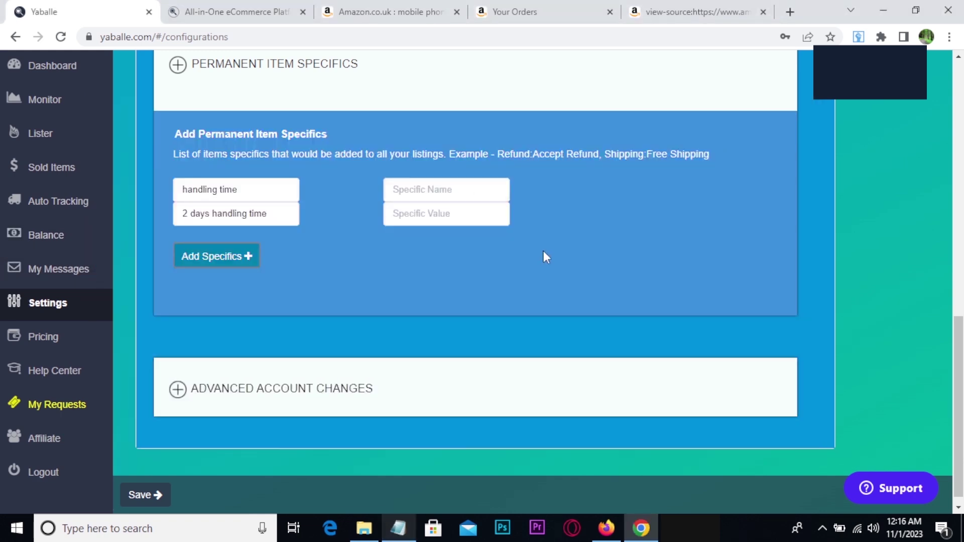
pyautogui.moveTo(168, 166); pyautogui.dragTo(308, 244)
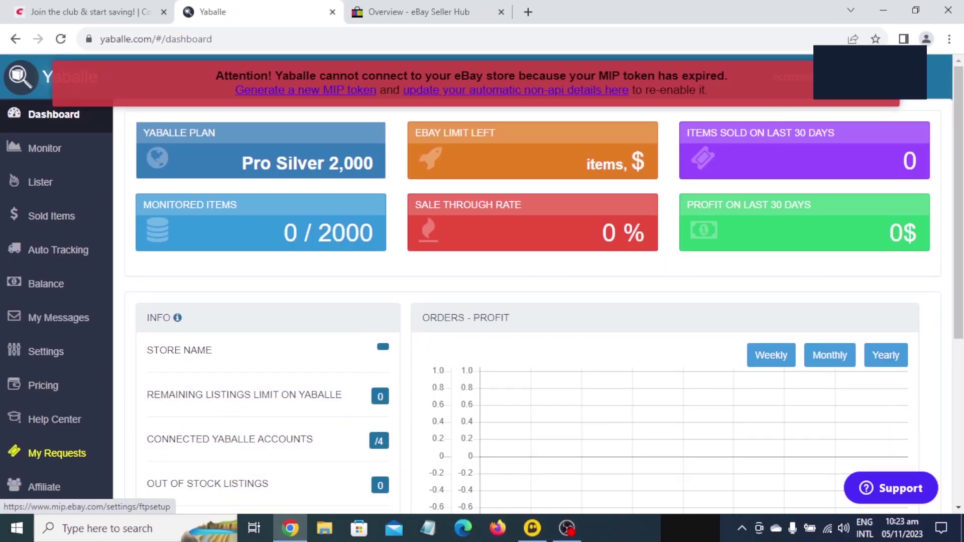
# Step: Review the eBay connection notice on the dashboard and view the Auto Tracking page with its tracking table
pyautogui.moveTo(72, 50)
pyautogui.mouseDown()
pyautogui.moveTo(652, 151)
pyautogui.moveTo(817, 140)
pyautogui.mouseUp()
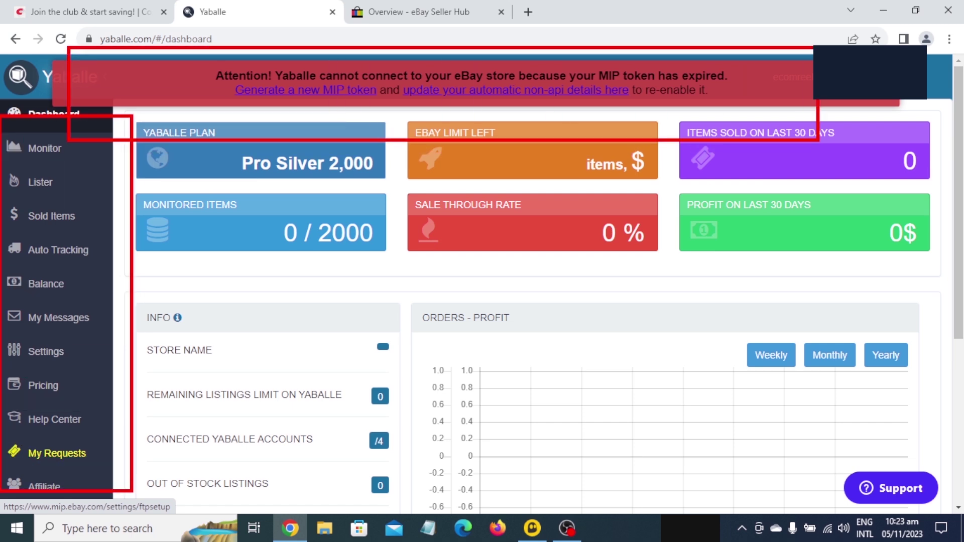
pyautogui.moveTo(107, 213); pyautogui.dragTo(135, 193)
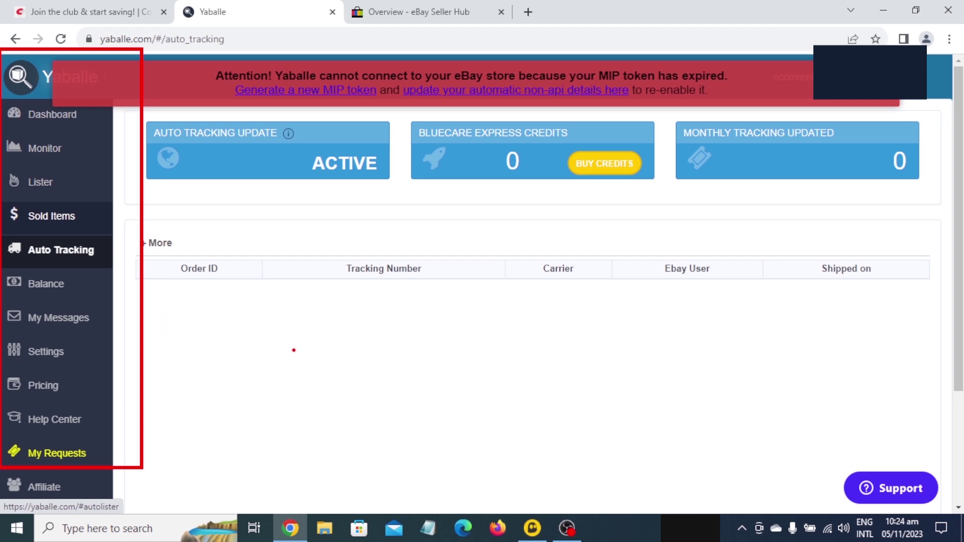
pyautogui.moveTo(304, 309); pyautogui.dragTo(439, 418)
pyautogui.moveTo(521, 349); pyautogui.dragTo(521, 375)
pyautogui.moveTo(553, 347)
pyautogui.mouseDown()
pyautogui.moveTo(534, 360)
pyautogui.moveTo(552, 352)
pyautogui.moveTo(508, 427)
pyautogui.moveTo(564, 305)
pyautogui.mouseUp()
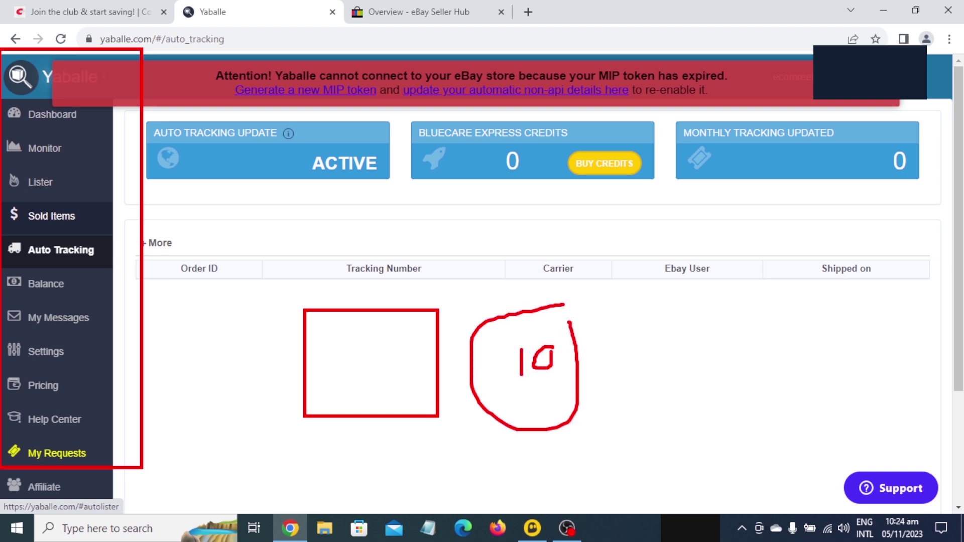
pyautogui.moveTo(567, 387); pyautogui.dragTo(645, 350)
pyautogui.moveTo(644, 386); pyautogui.dragTo(638, 416)
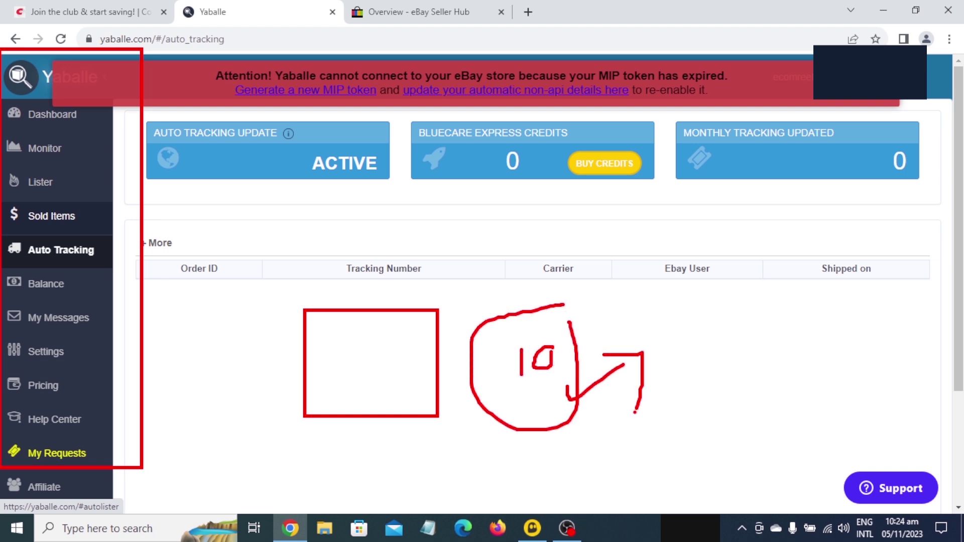
pyautogui.press('Escape')
# Step: Open the non-API details update form from the MIP token notice and review the eBay user ID, token and policy fields
pyautogui.moveTo(203, 55); pyautogui.dragTo(386, 129)
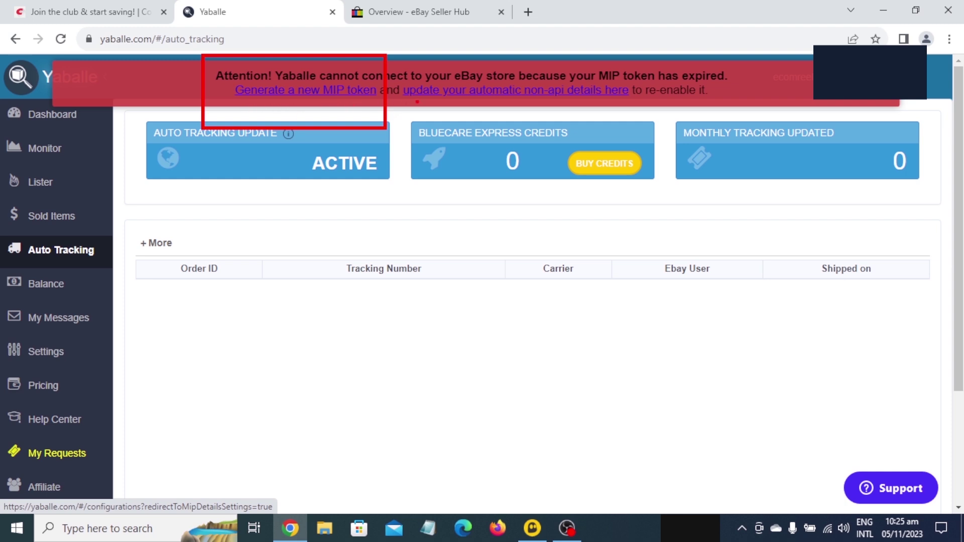
pyautogui.moveTo(408, 99)
pyautogui.mouseDown()
pyautogui.moveTo(605, 108)
pyautogui.moveTo(658, 93)
pyautogui.moveTo(634, 69)
pyautogui.moveTo(537, 71)
pyautogui.moveTo(516, 93)
pyautogui.moveTo(521, 106)
pyautogui.moveTo(601, 118)
pyautogui.moveTo(638, 108)
pyautogui.mouseUp()
pyautogui.moveTo(293, 111); pyautogui.dragTo(334, 107)
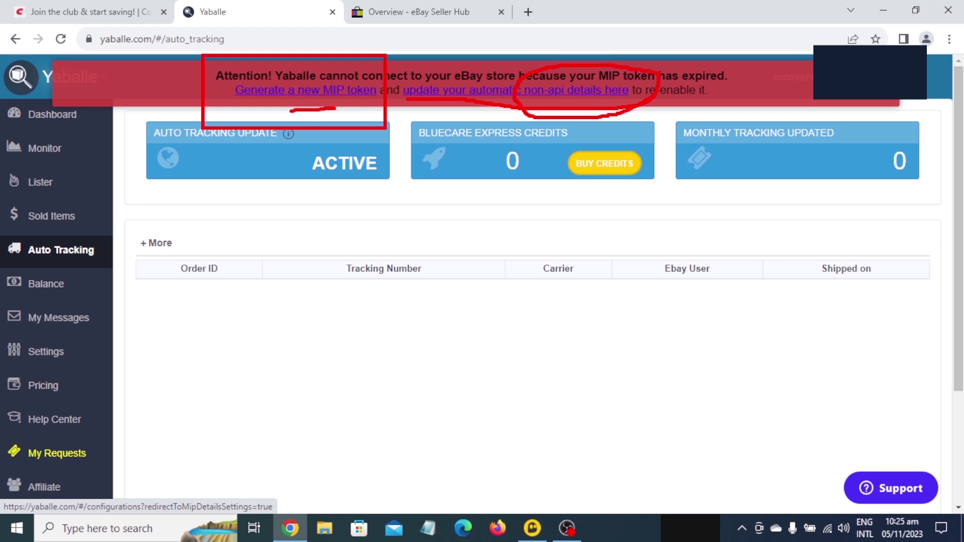
pyautogui.press('Escape')
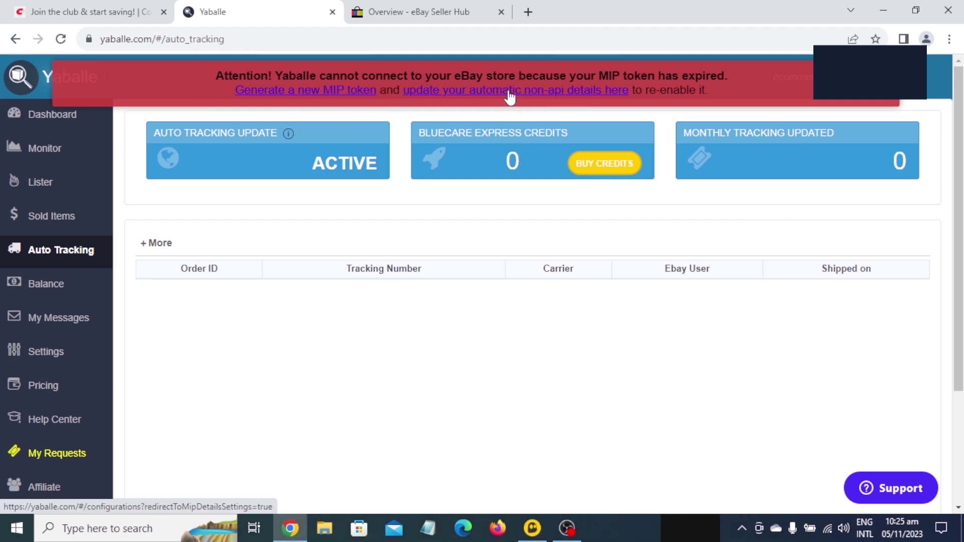
pyautogui.click(510, 98)
pyautogui.moveTo(198, 204)
pyautogui.mouseDown()
pyautogui.moveTo(430, 321)
pyautogui.moveTo(697, 433)
pyautogui.mouseUp()
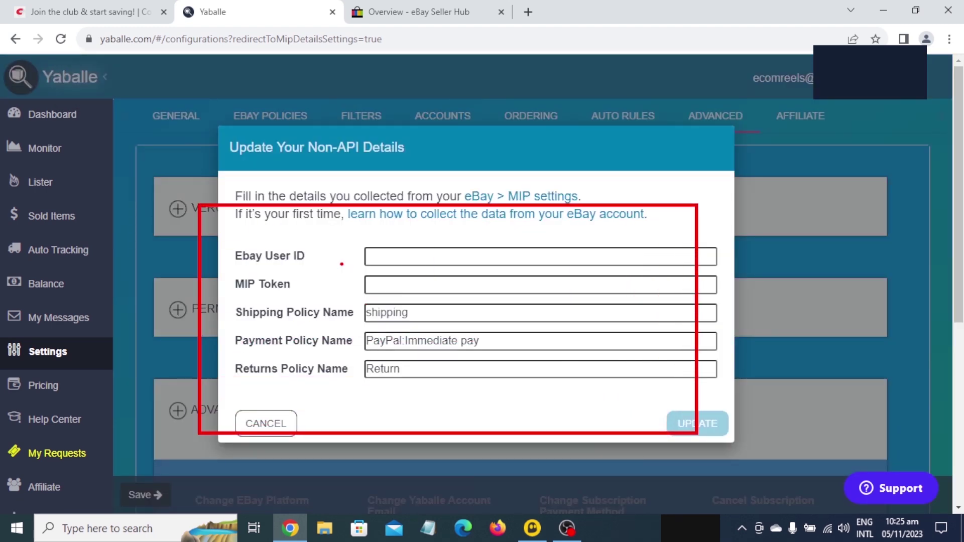
pyautogui.moveTo(320, 251); pyautogui.dragTo(346, 244)
pyautogui.moveTo(306, 278)
pyautogui.mouseDown()
pyautogui.moveTo(313, 292)
pyautogui.moveTo(340, 276)
pyautogui.moveTo(363, 363)
pyautogui.moveTo(309, 397)
pyautogui.moveTo(224, 388)
pyautogui.moveTo(215, 303)
pyautogui.moveTo(324, 284)
pyautogui.moveTo(352, 300)
pyautogui.mouseUp()
pyautogui.press('Escape')
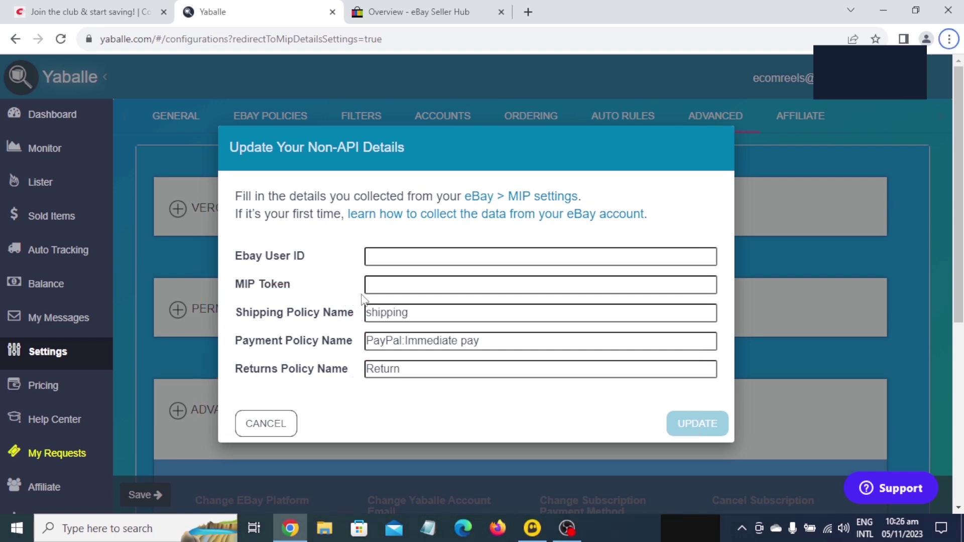
# Step: Open the help article on collecting eBay account MIP details in a new browser tab and view its setup video section
pyautogui.moveTo(331, 202)
pyautogui.mouseDown()
pyautogui.moveTo(456, 230)
pyautogui.moveTo(663, 231)
pyautogui.mouseUp()
pyautogui.moveTo(466, 305)
pyautogui.mouseDown()
pyautogui.moveTo(497, 249)
pyautogui.moveTo(519, 265)
pyautogui.mouseUp()
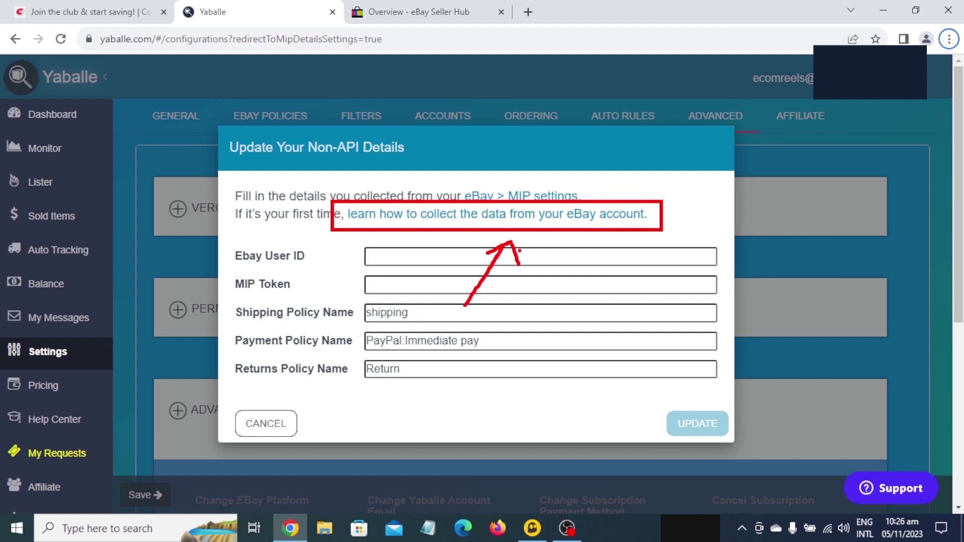
pyautogui.press('Escape')
pyautogui.rightClick(500, 219)
pyautogui.click(535, 225)
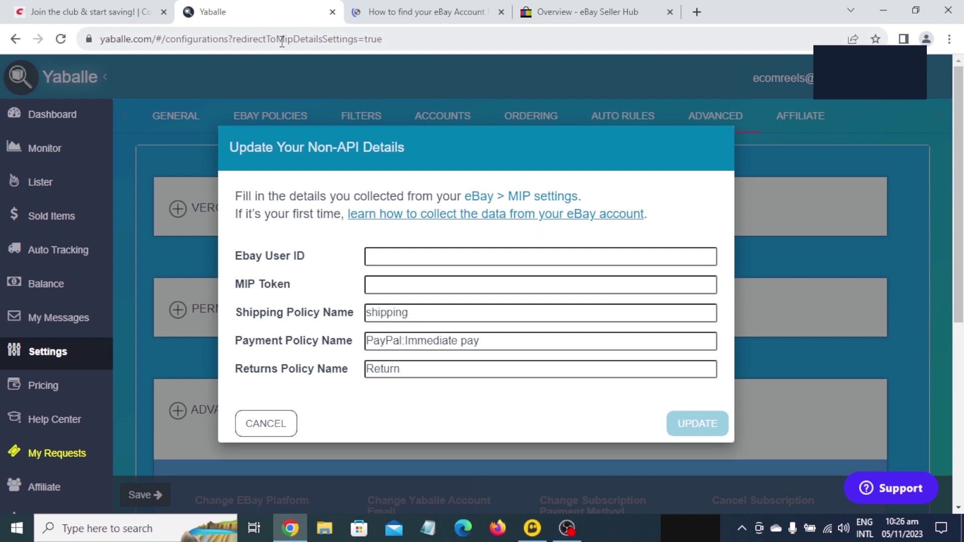
pyautogui.click(427, 12)
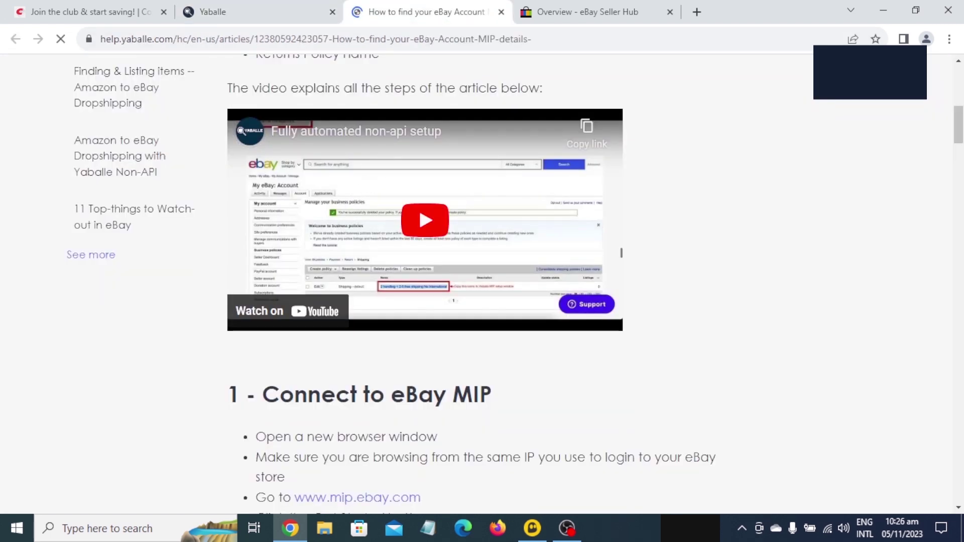
pyautogui.moveTo(196, 89)
pyautogui.mouseDown()
pyautogui.moveTo(581, 329)
pyautogui.moveTo(646, 352)
pyautogui.mouseUp()
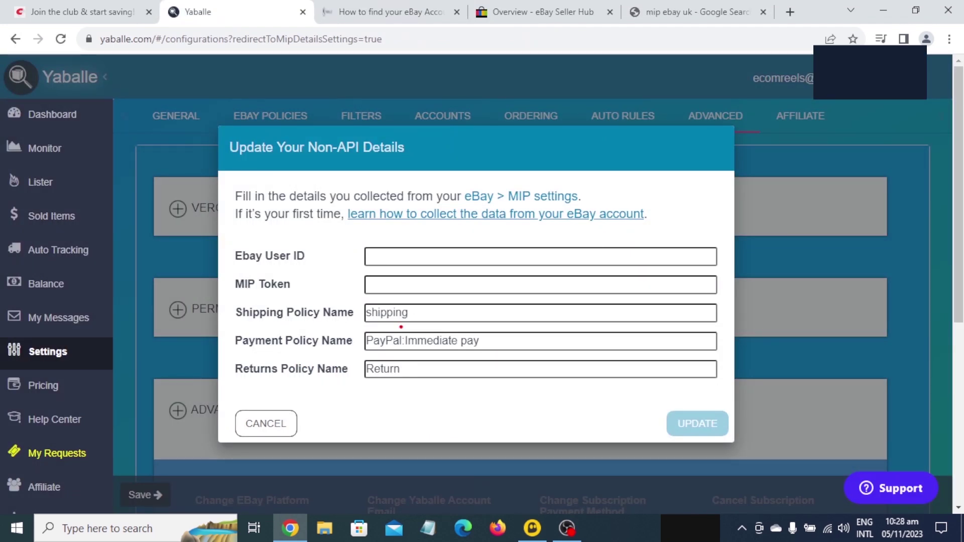
# Step: Review the MIP Token field, and view the EBAY-UK result in the "mip ebay uk" Google search tab
pyautogui.moveTo(222, 270); pyautogui.dragTo(291, 294)
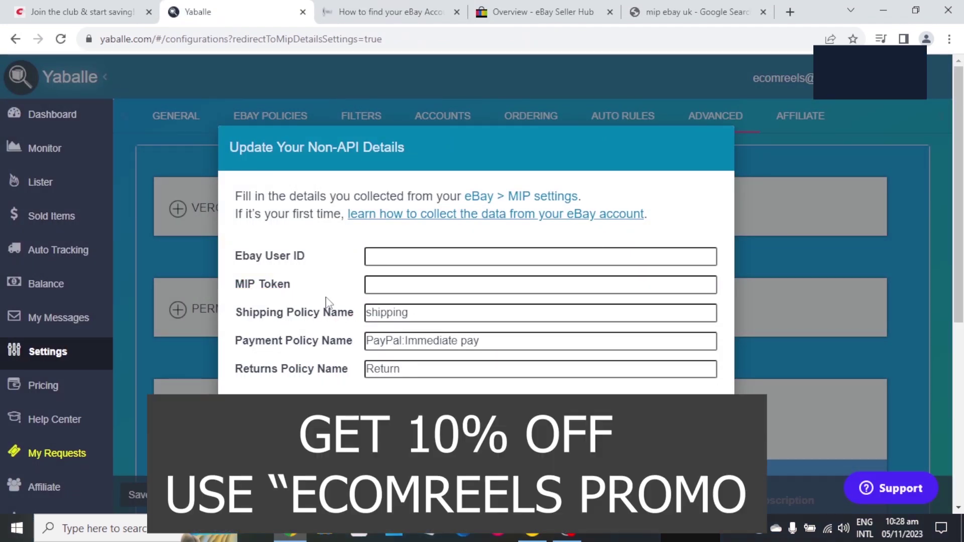
pyautogui.click(673, 15)
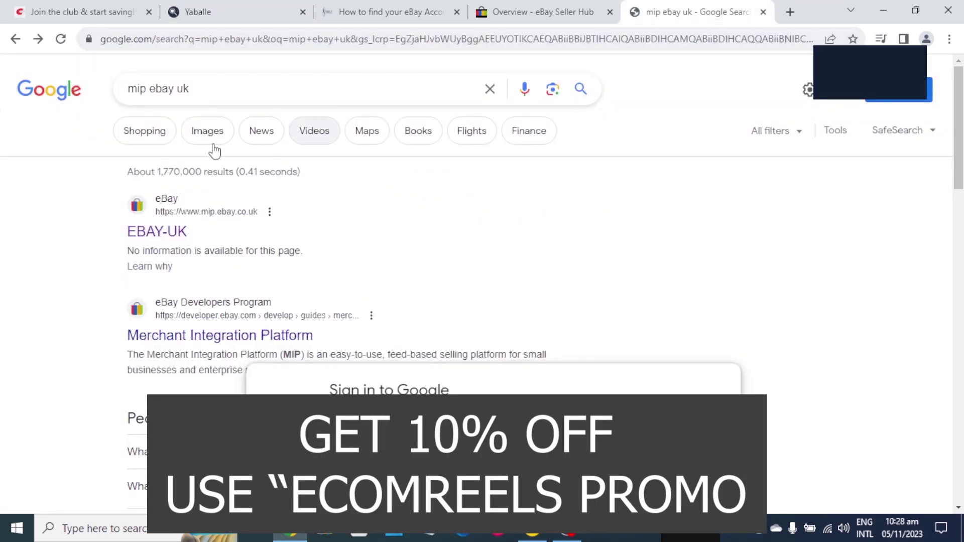
pyautogui.moveTo(106, 69)
pyautogui.mouseDown()
pyautogui.moveTo(163, 96)
pyautogui.moveTo(221, 106)
pyautogui.mouseUp()
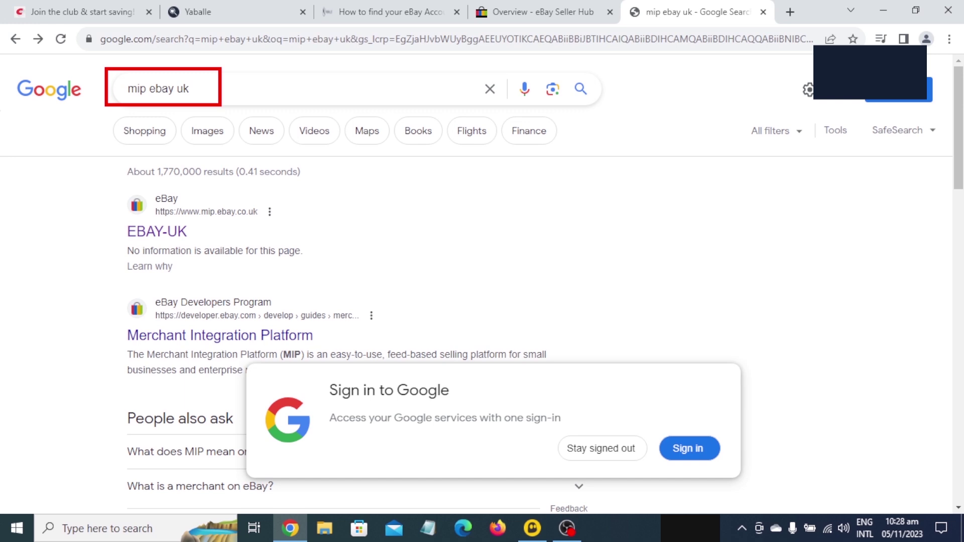
pyautogui.moveTo(112, 189); pyautogui.dragTo(236, 252)
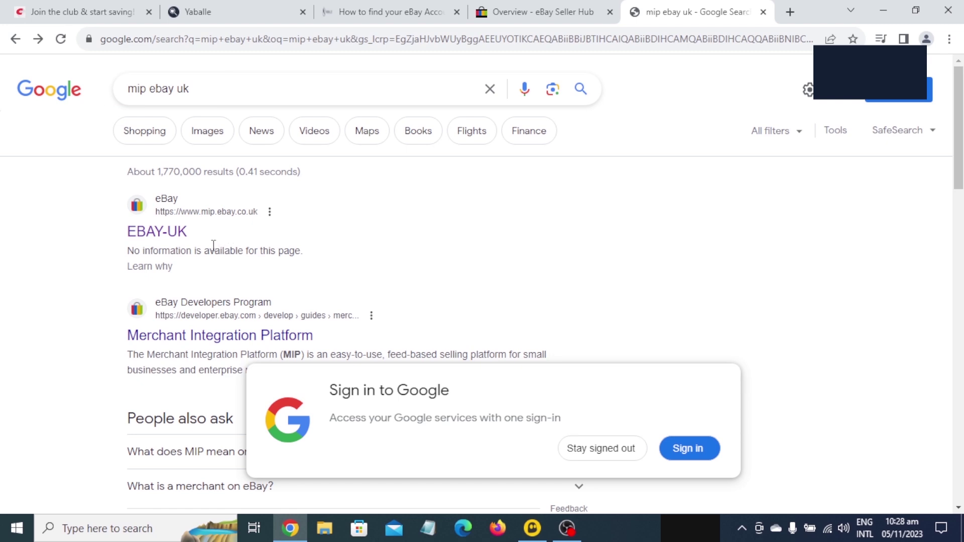
# Step: Open the EBAY-UK search result and get started with the Merchant integration platform
pyautogui.moveTo(201, 89); pyautogui.dragTo(178, 89)
pyautogui.click(46, 235)
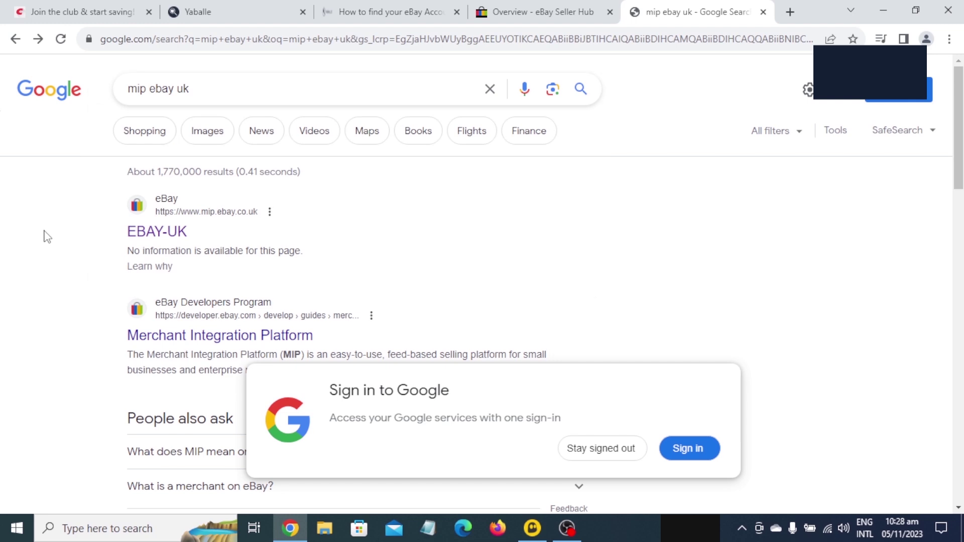
pyautogui.click(157, 235)
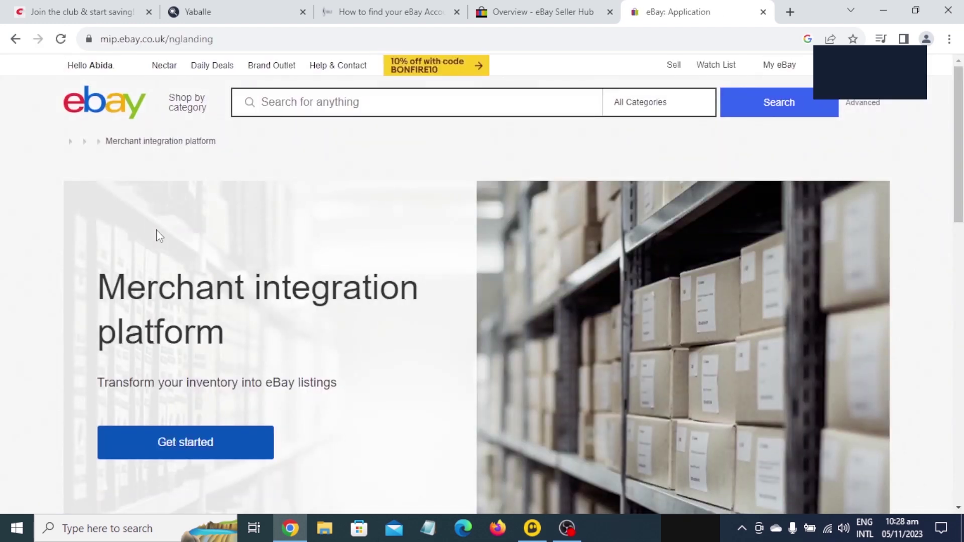
pyautogui.scroll(-3, 145, 291)
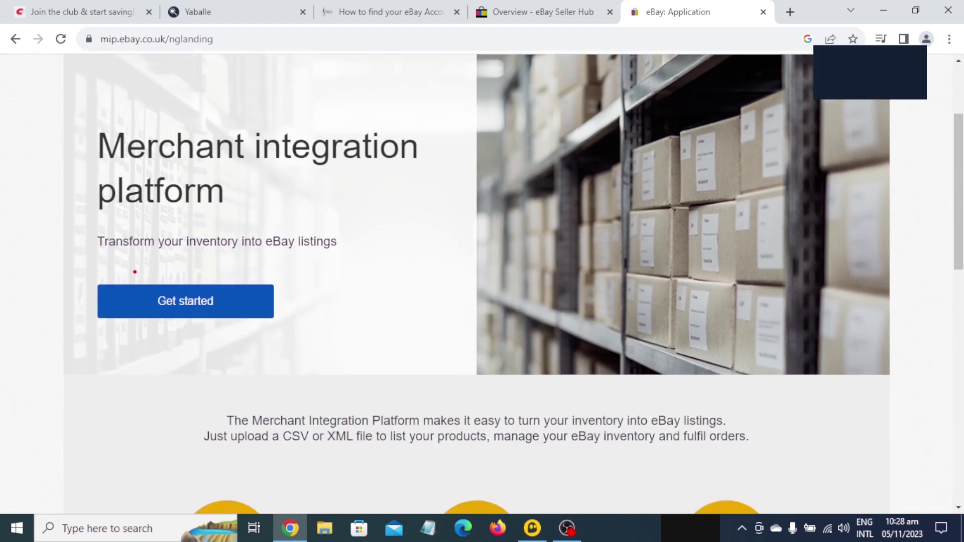
pyautogui.click(191, 308)
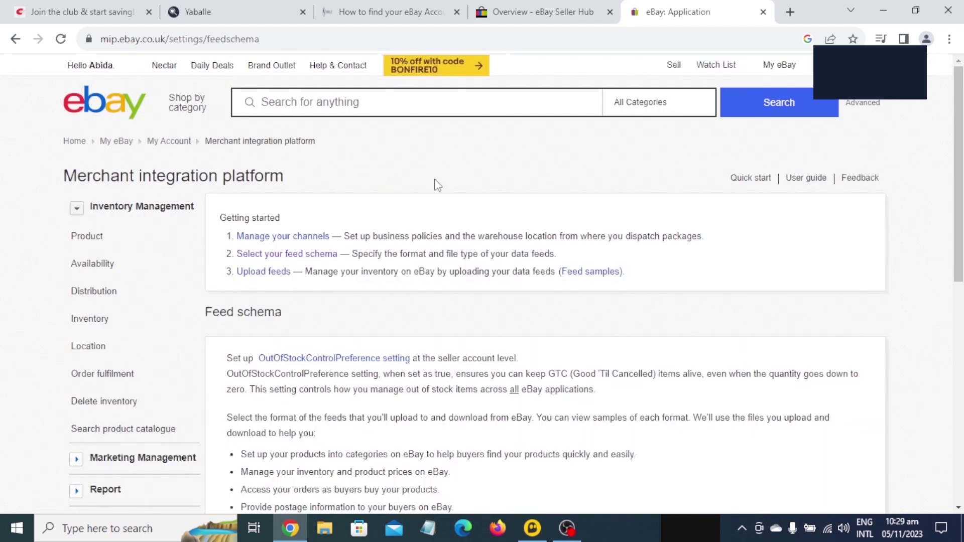
# Step: Set the file type for the eBay format feed to CSV in the feed schema and save the changes
pyautogui.scroll(-1, 426, 178)
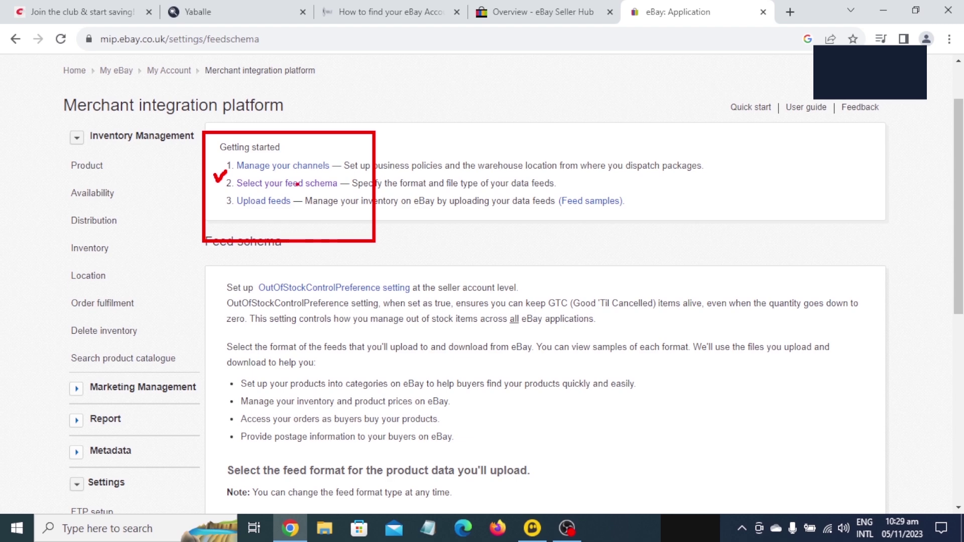
pyautogui.scroll(-4, 299, 223)
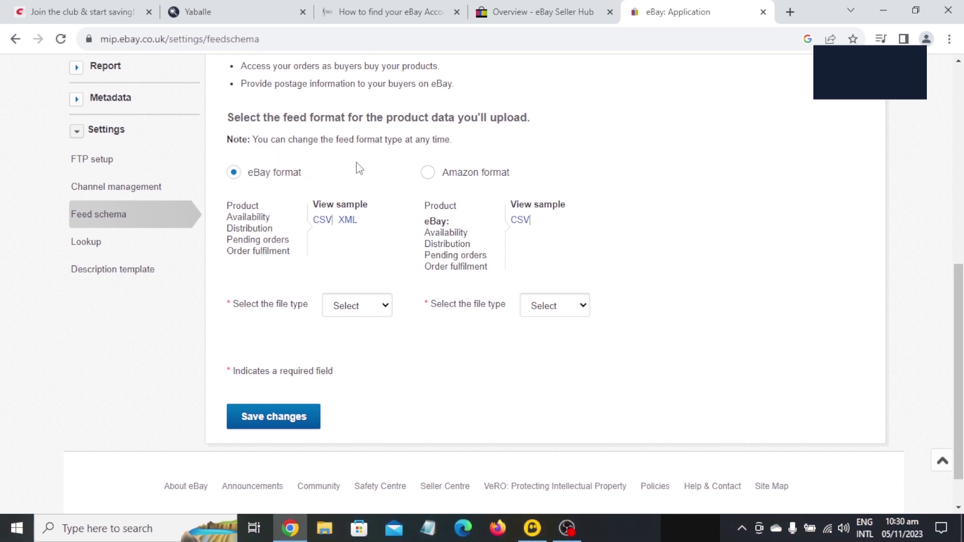
pyautogui.scroll(-1, 354, 188)
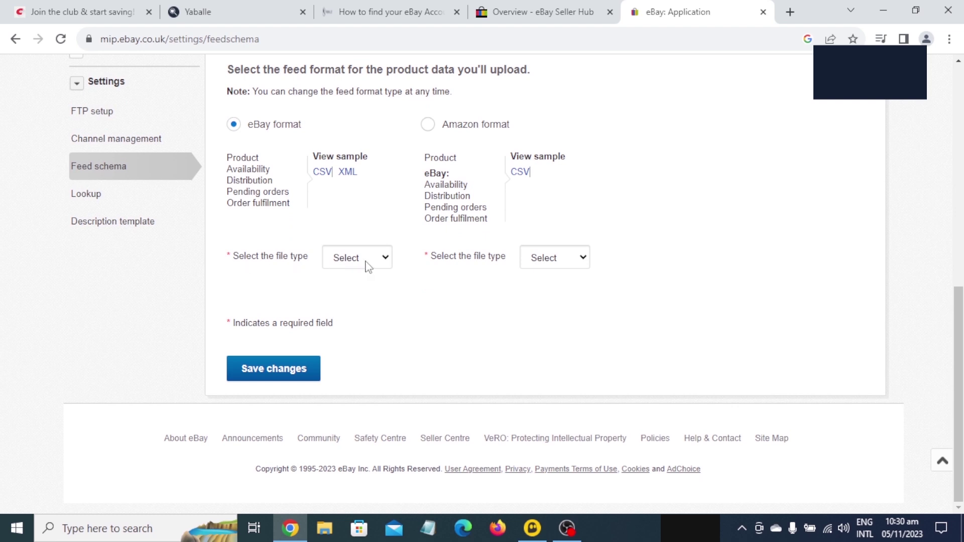
pyautogui.click(385, 257)
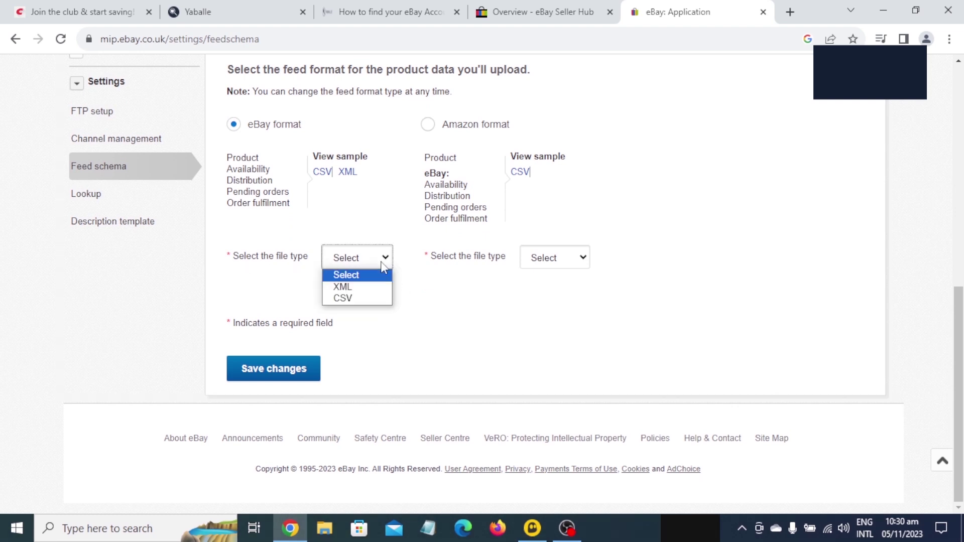
pyautogui.click(353, 300)
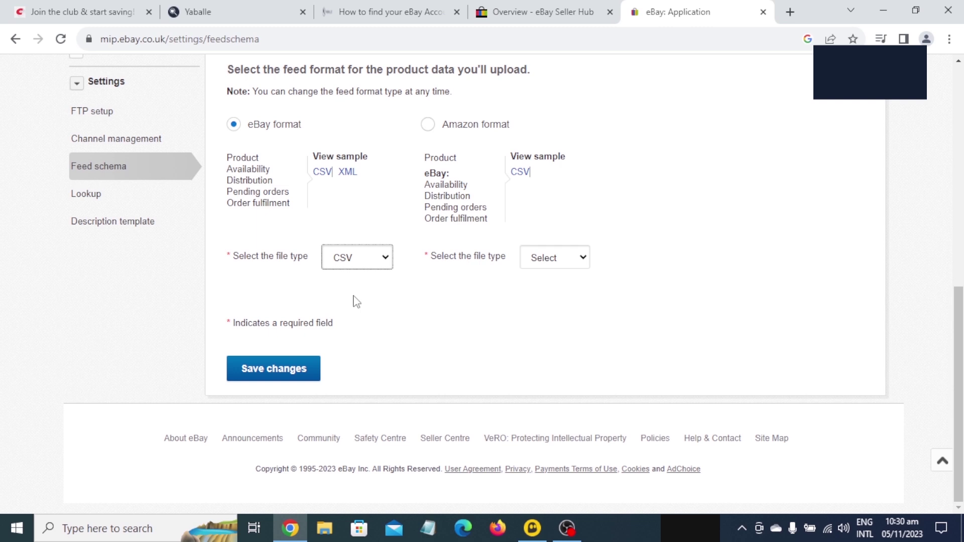
pyautogui.click(256, 380)
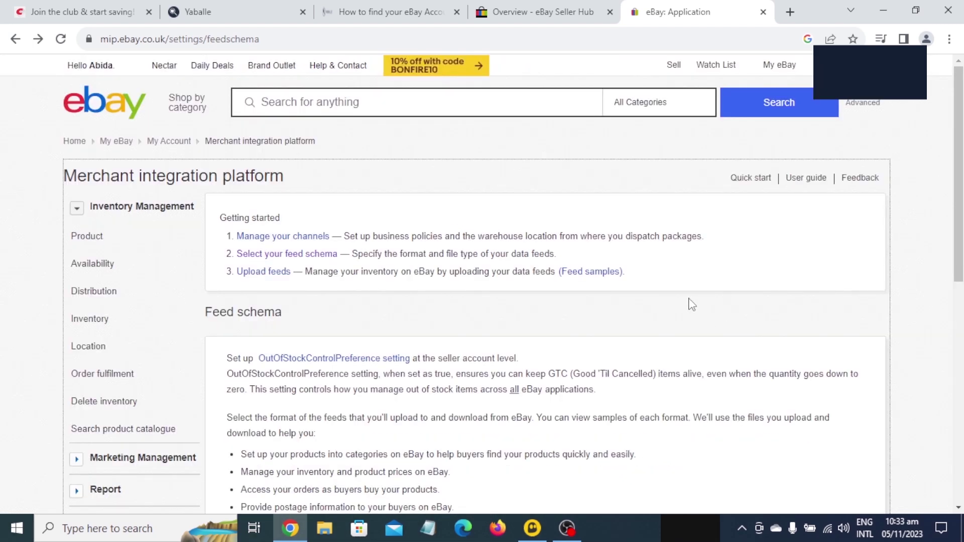
# Step: Open the FTP setup page in the Merchant integration platform settings and view its token generation section
pyautogui.scroll(-5, 692, 304)
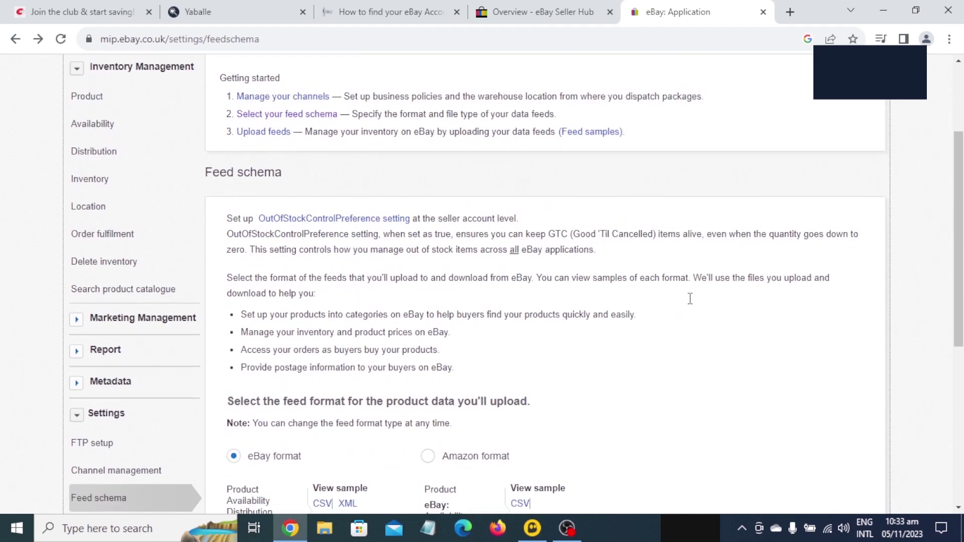
pyautogui.scroll(-1, 692, 304)
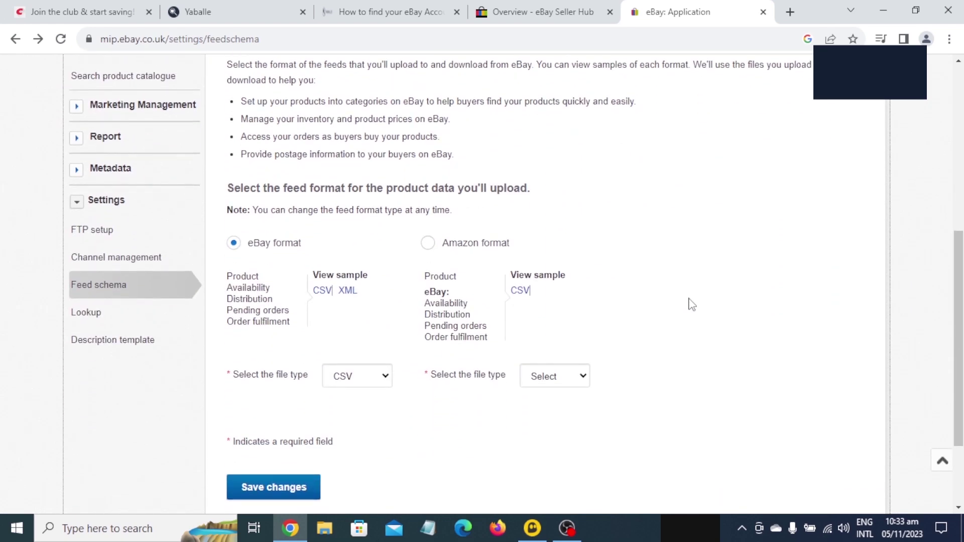
pyautogui.moveTo(42, 209); pyautogui.dragTo(132, 243)
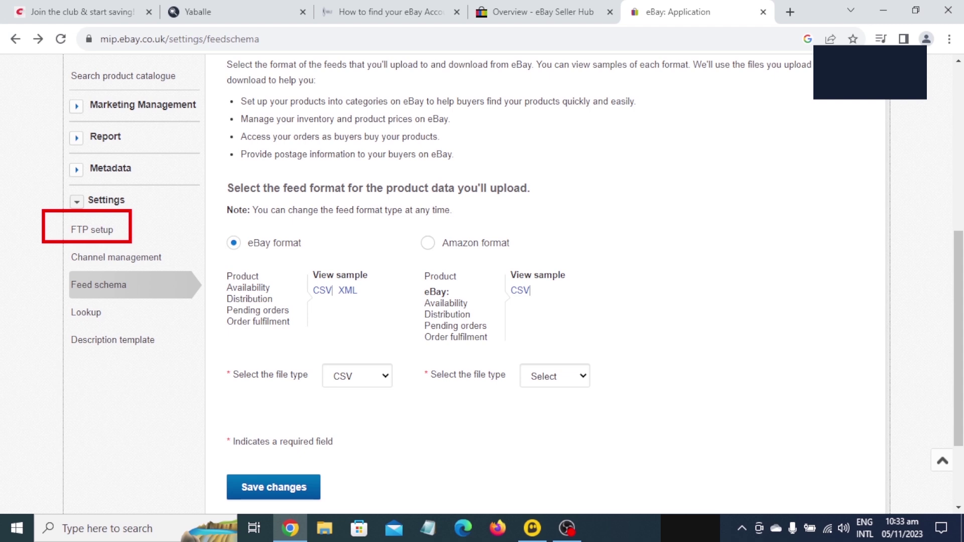
pyautogui.click(98, 233)
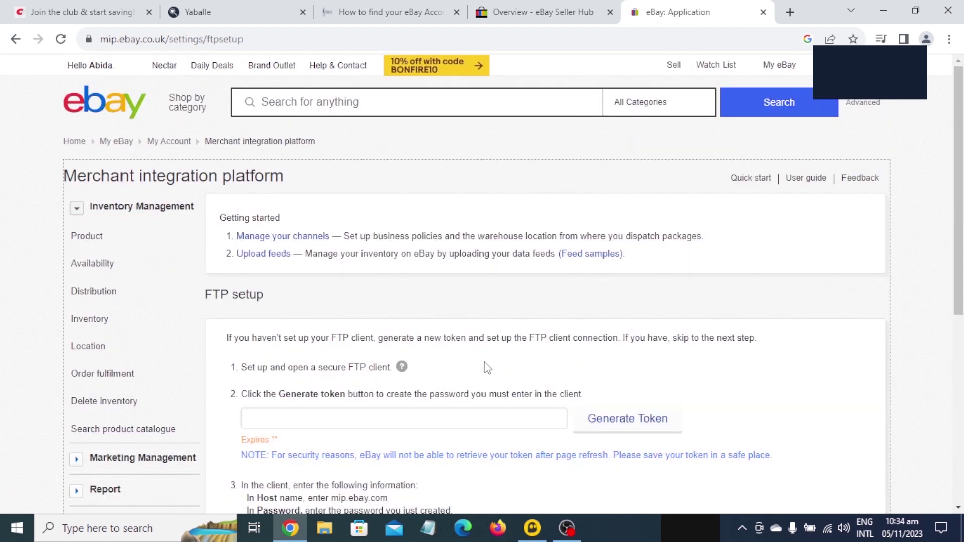
pyautogui.scroll(-3, 487, 368)
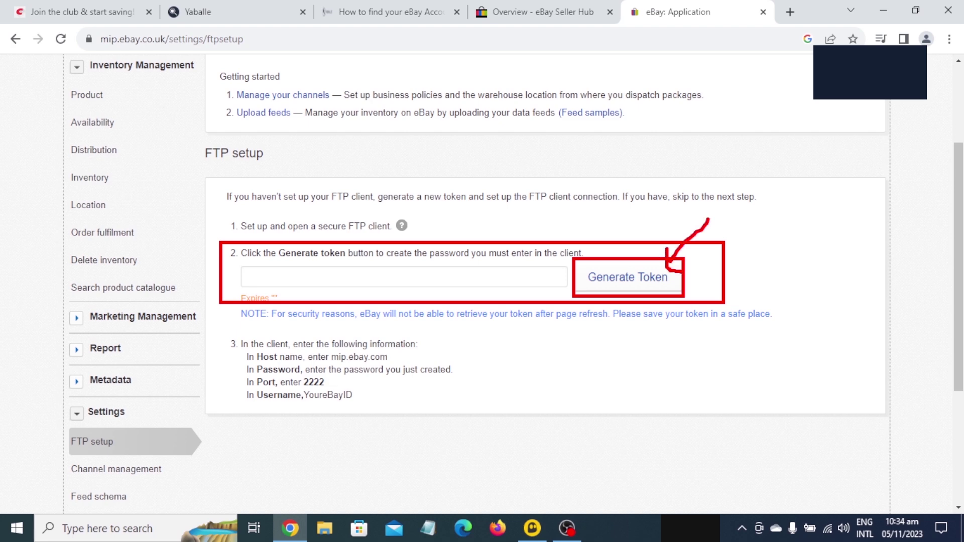
# Step: Compare the eBay user ID and MIP token fields in Yaballe with the username and token details on eBay's FTP setup page
pyautogui.click(258, 9)
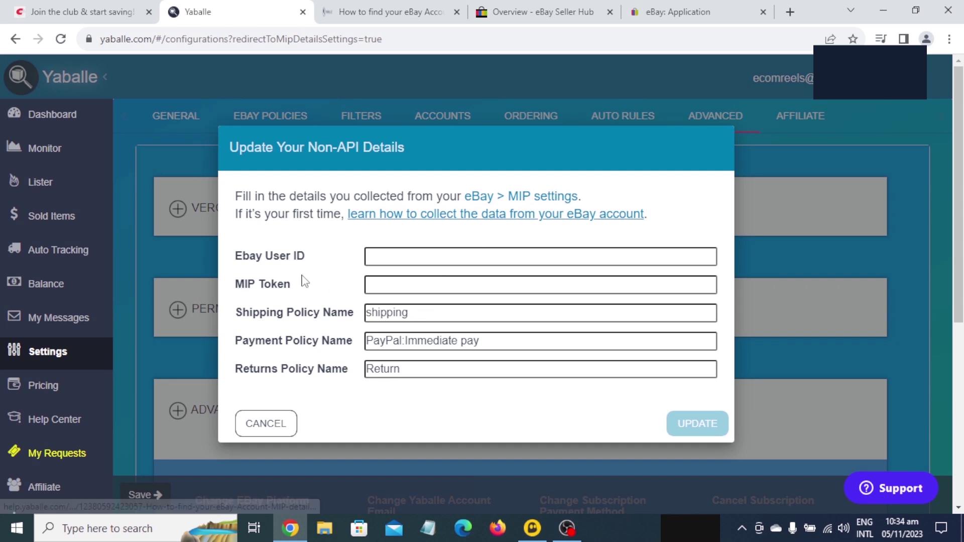
pyautogui.click(680, 15)
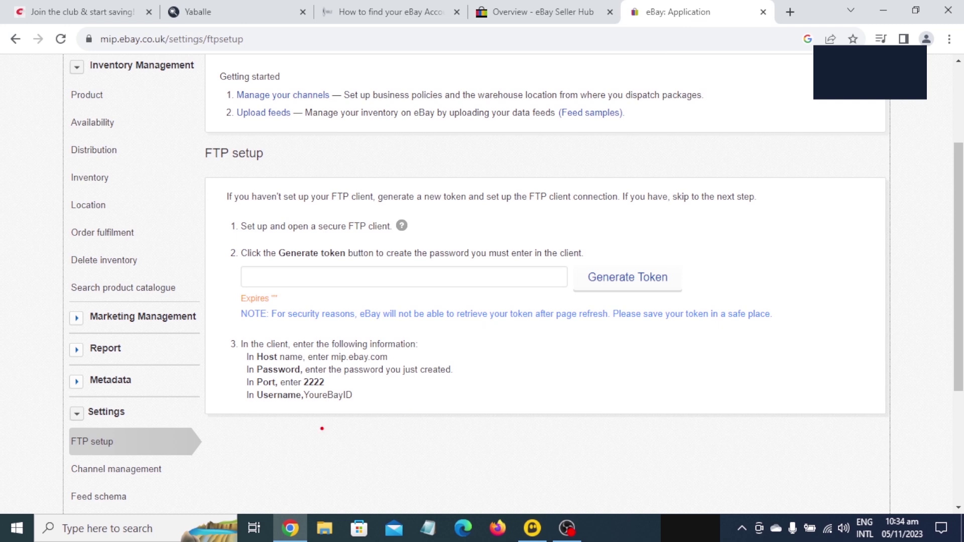
pyautogui.moveTo(239, 392); pyautogui.dragTo(376, 408)
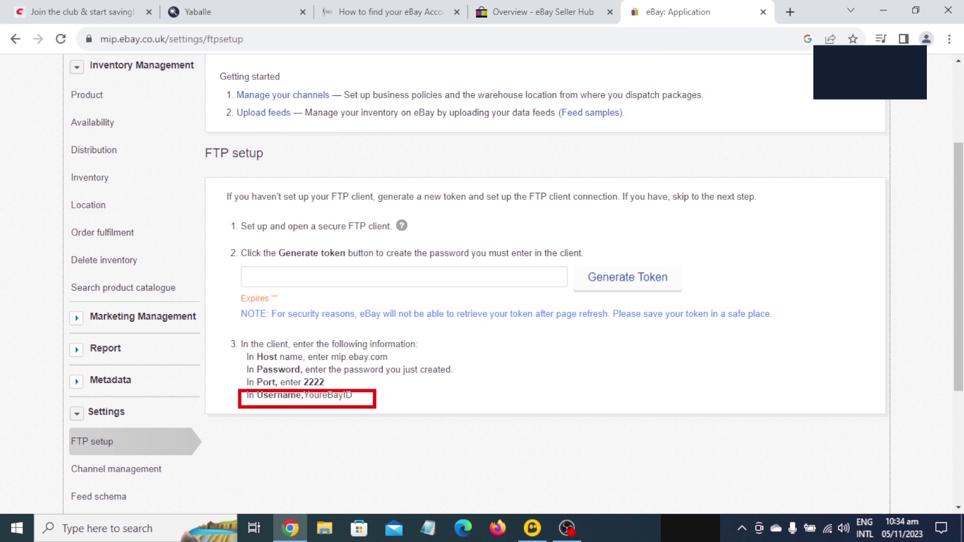
pyautogui.moveTo(345, 481)
pyautogui.mouseDown()
pyautogui.moveTo(343, 436)
pyautogui.moveTo(376, 446)
pyautogui.mouseUp()
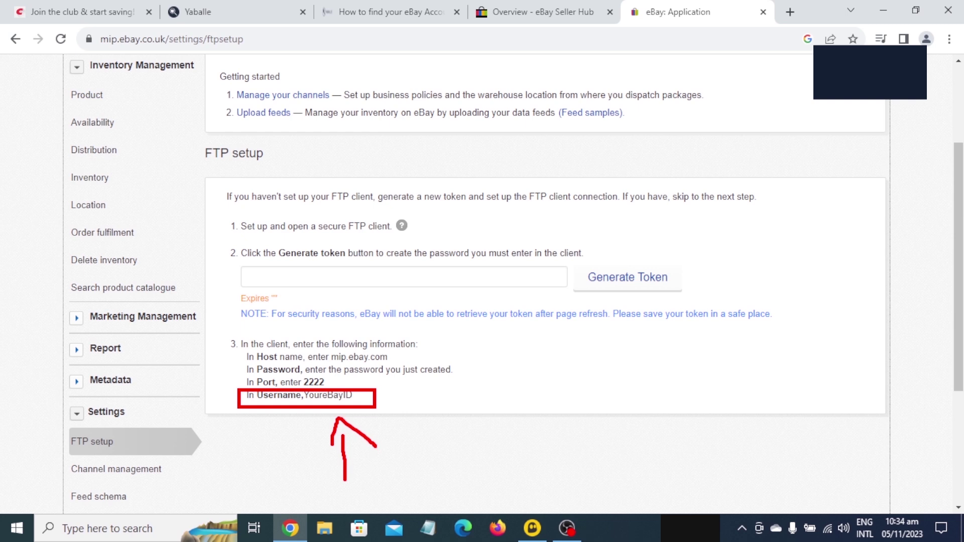
pyautogui.moveTo(578, 266); pyautogui.dragTo(672, 293)
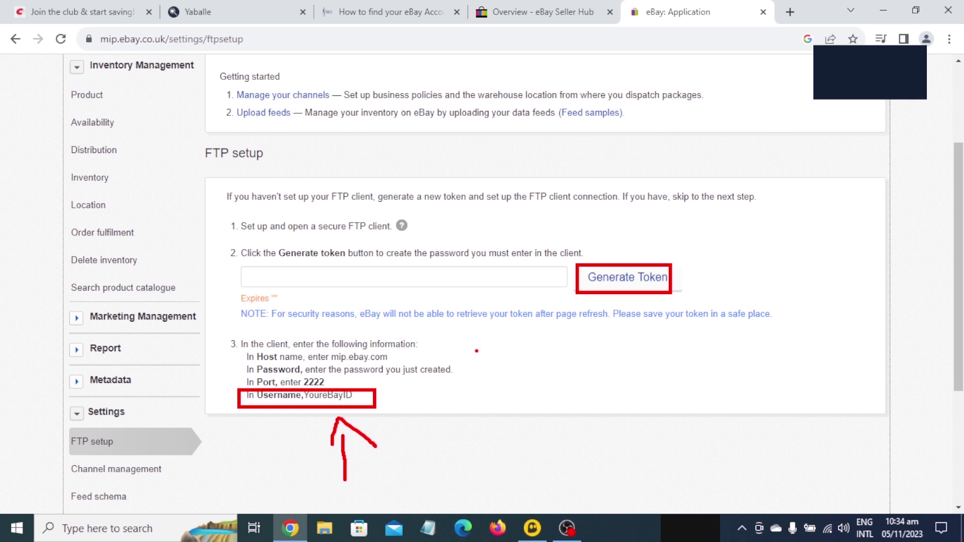
pyautogui.press('Escape')
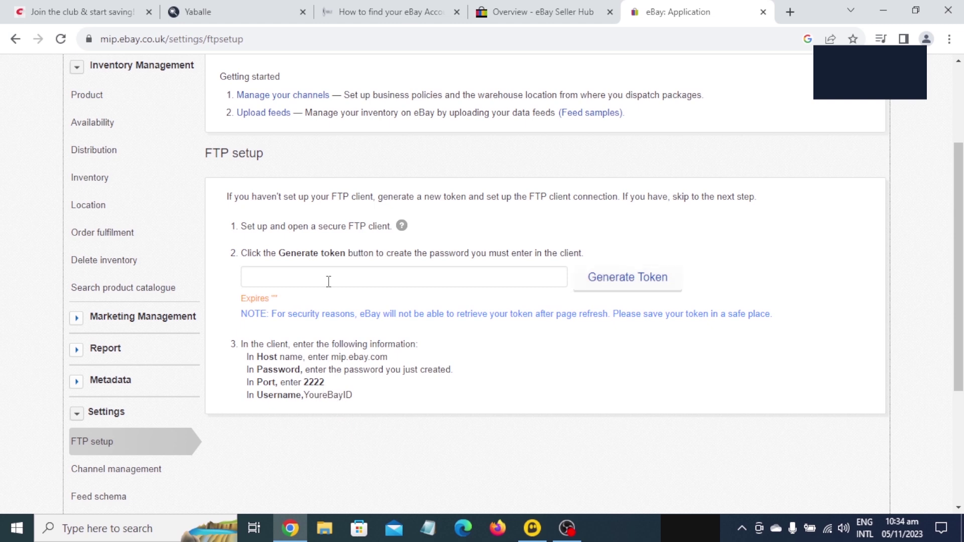
# Step: Generate a new token on the FTP setup page, copy it and paste it into Yaballe's MIP Token field
pyautogui.click(627, 277)
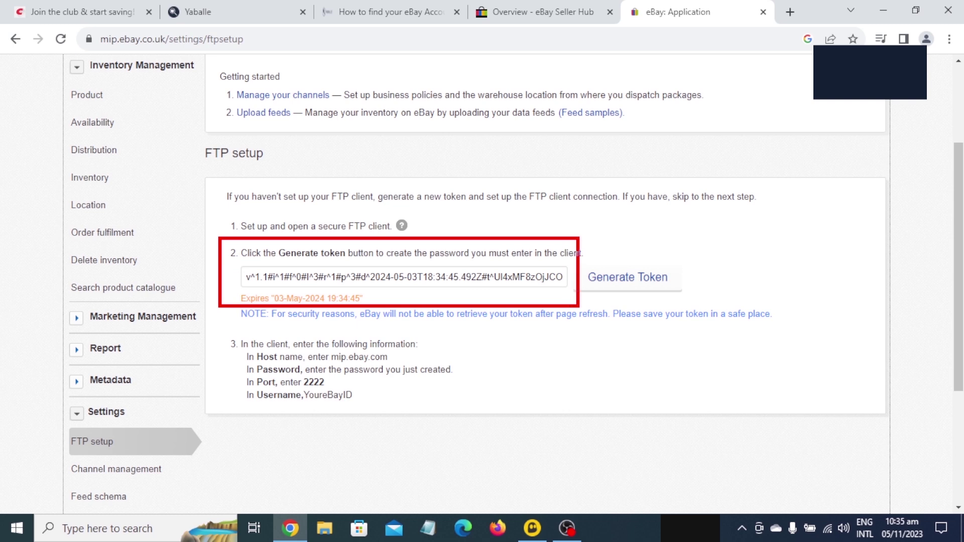
pyautogui.click(478, 278)
pyautogui.hotkey('ctrl', 'a')
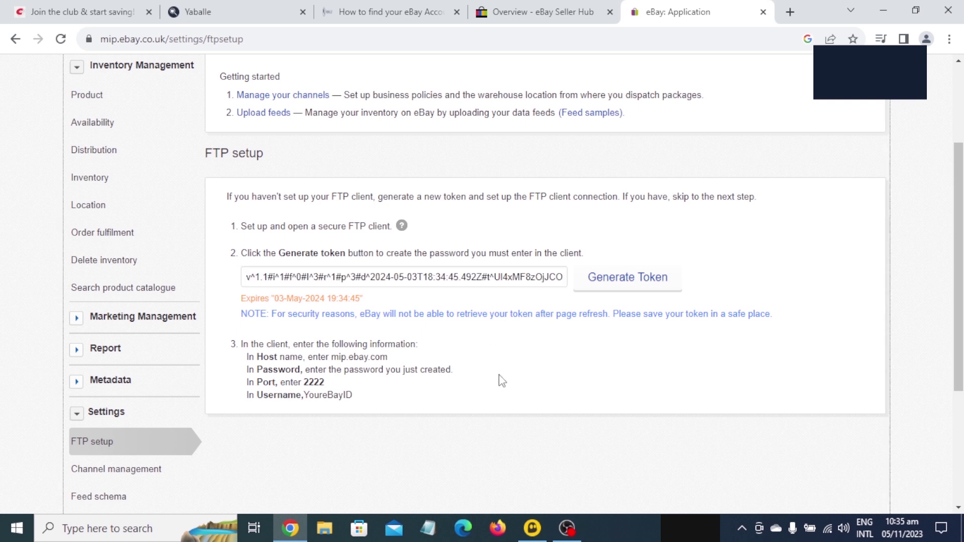
pyautogui.click(231, 11)
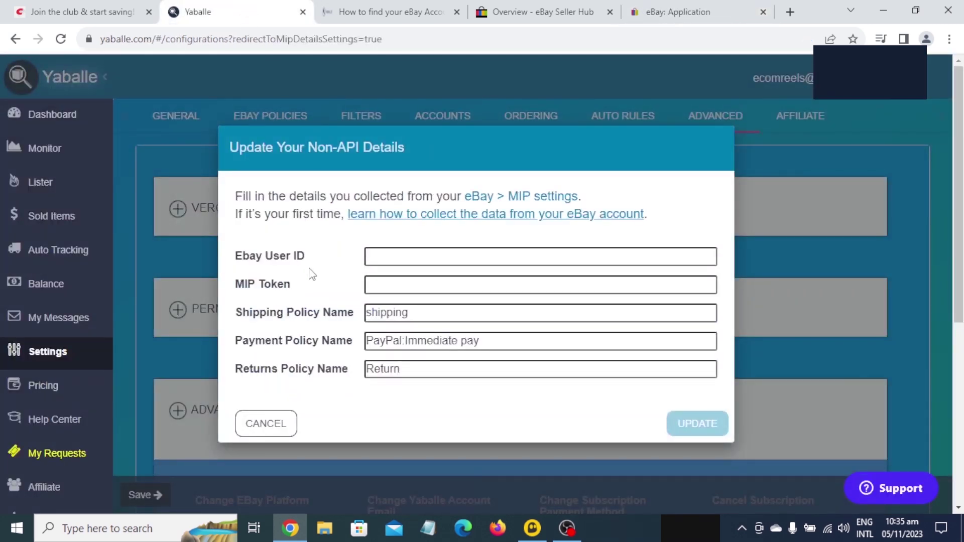
pyautogui.click(386, 290)
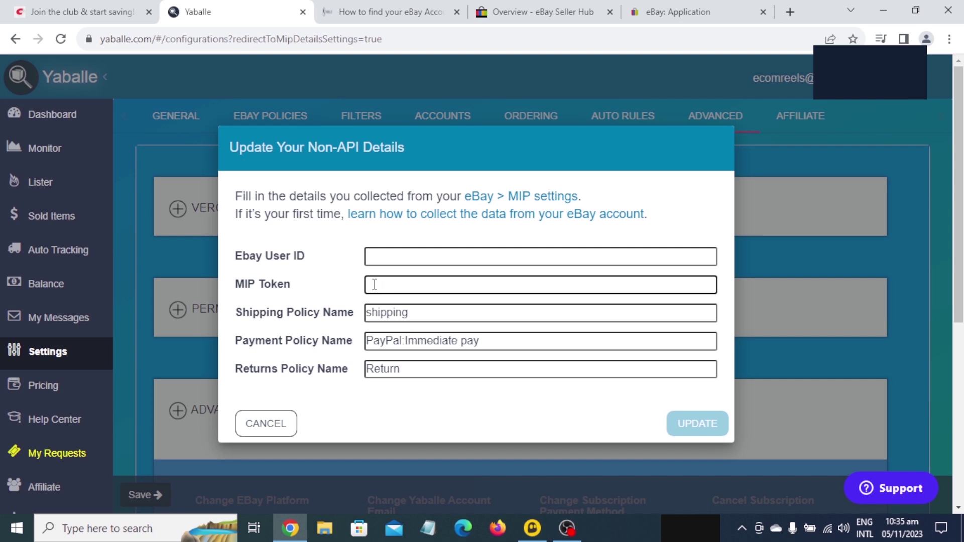
pyautogui.hotkey('ctrl', 'v')
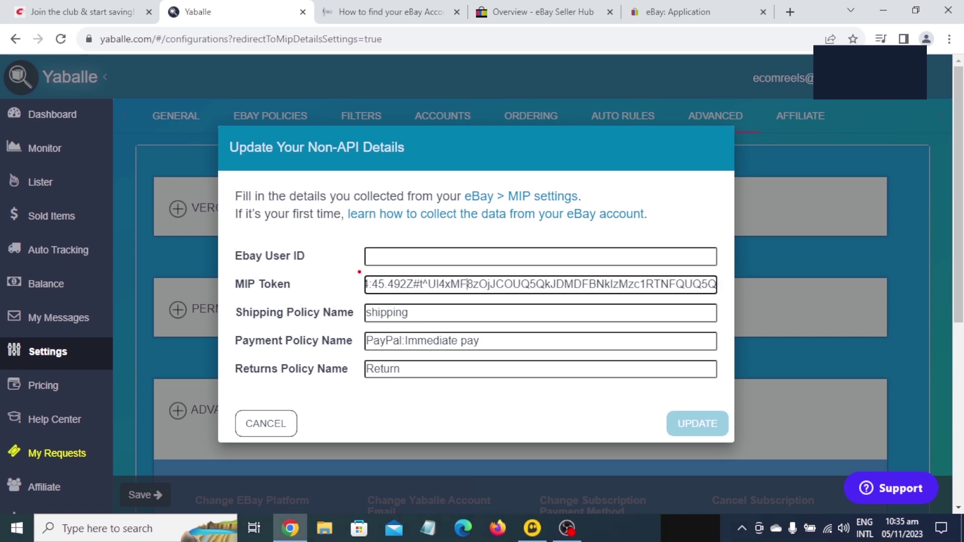
pyautogui.press('Home')
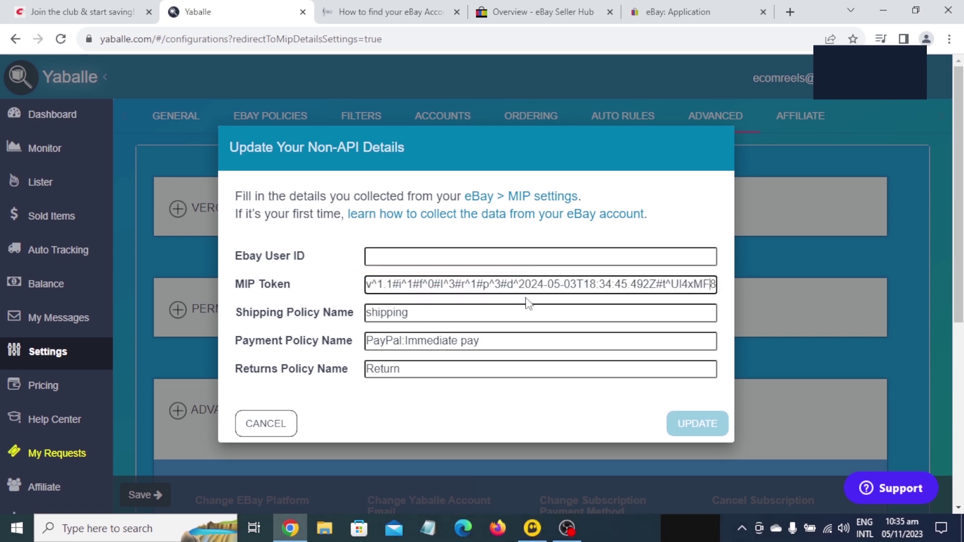
# Step: Check the username line on eBay's FTP setup page and fill in the eBay user ID in Yaballe's non-API details form
pyautogui.click(654, 7)
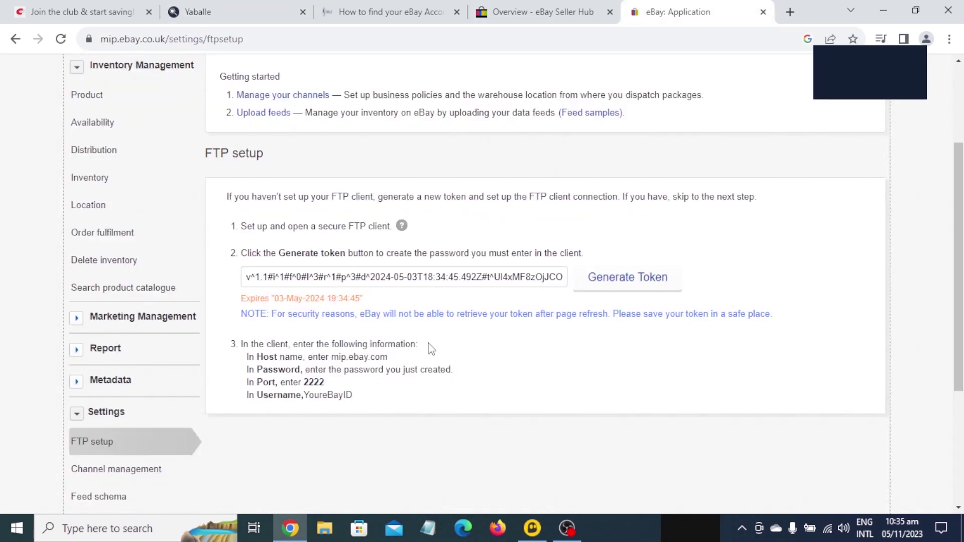
pyautogui.click(262, 7)
pyautogui.click(379, 257)
pyautogui.hotkey('ctrl', 'v')
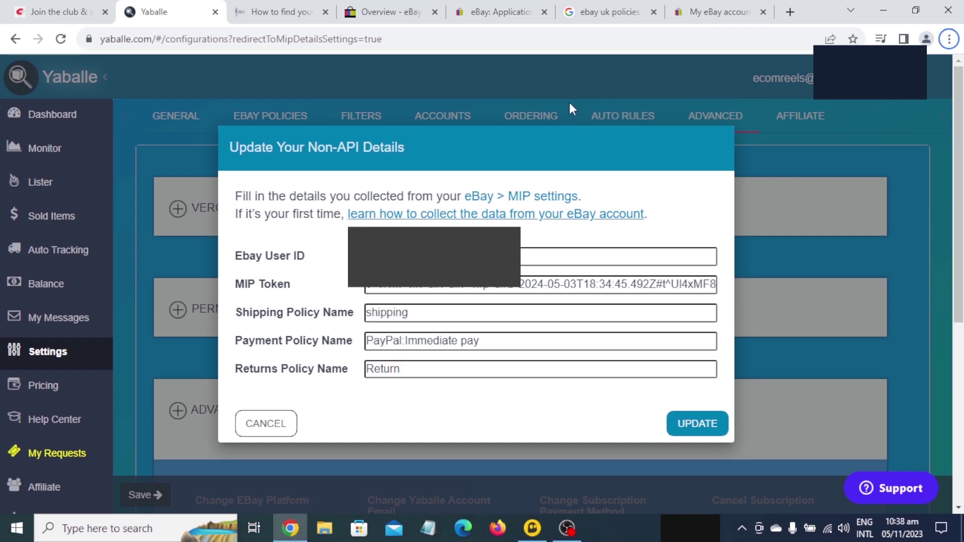
# Step: View the "ebay uk policies" search results and review the returns, payment and postage policy names on eBay's business policies page
pyautogui.click(608, 12)
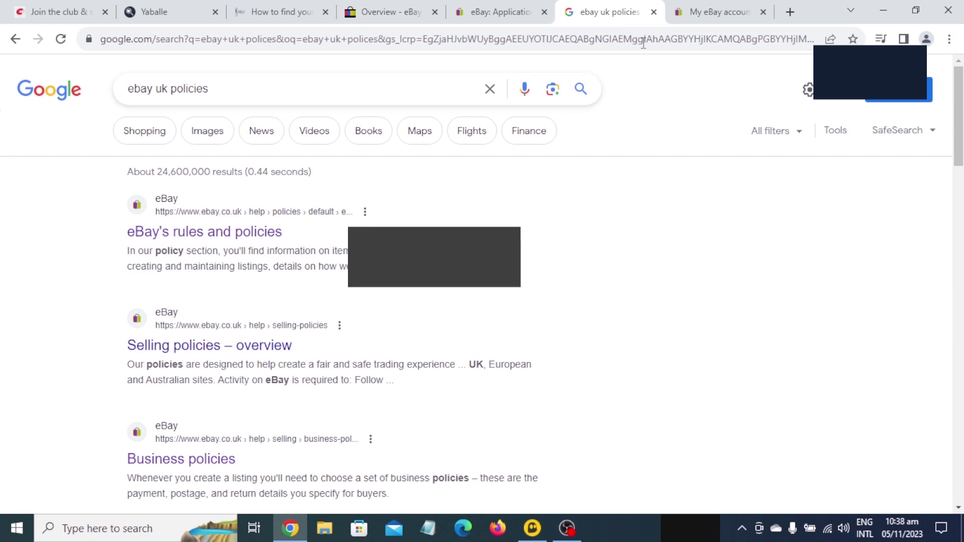
pyautogui.click(715, 10)
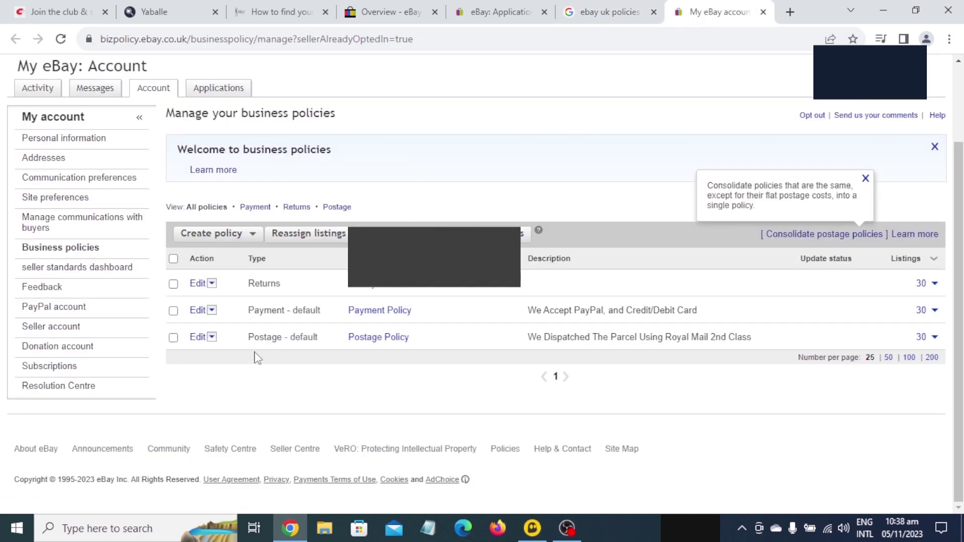
pyautogui.moveTo(173, 266); pyautogui.dragTo(459, 368)
# Step: Submit the non-API details update in Yaballe and confirm continuing with the first-time connection
pyautogui.click(166, 11)
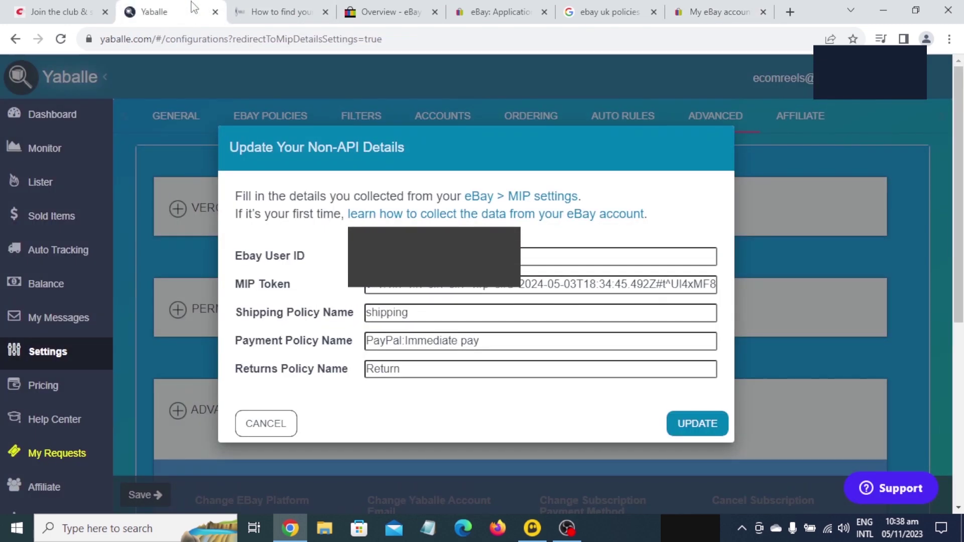
pyautogui.click(690, 427)
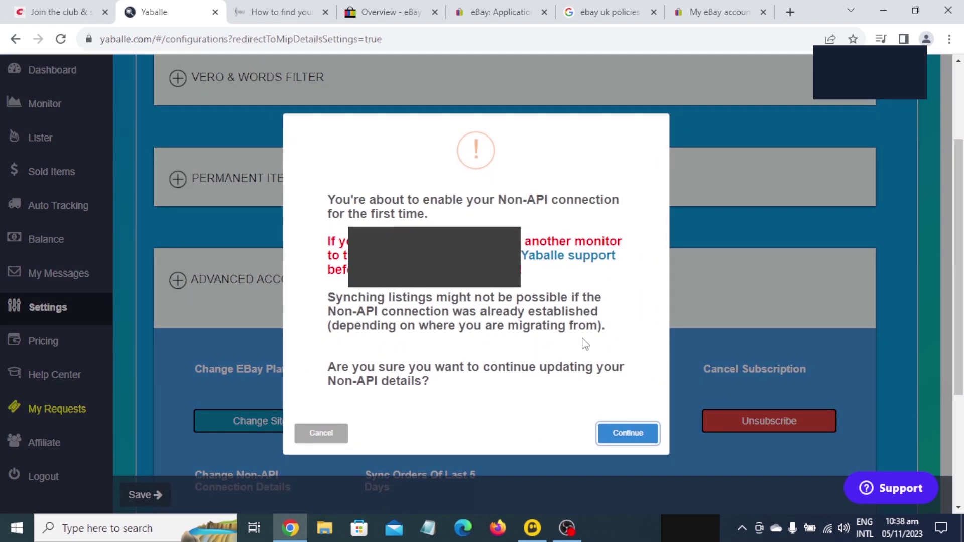
pyautogui.click(625, 435)
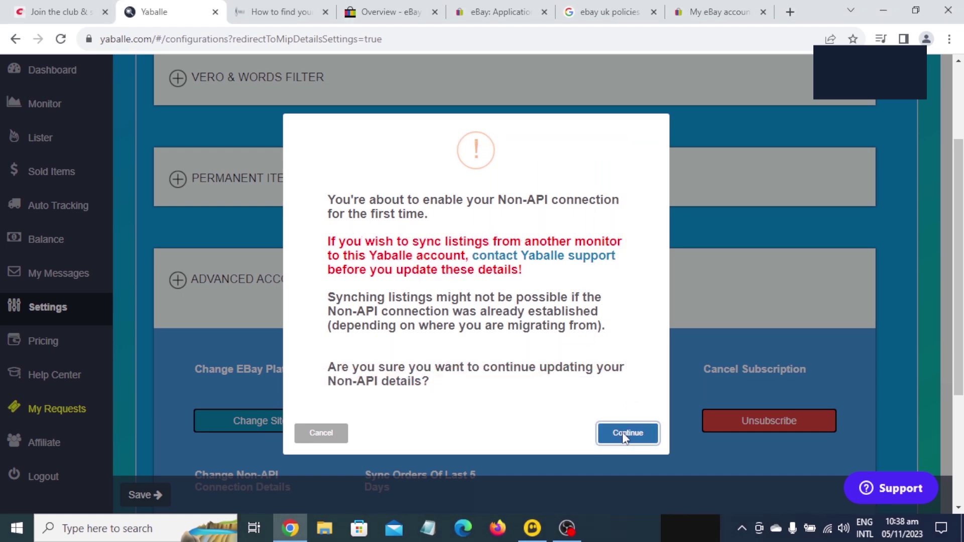
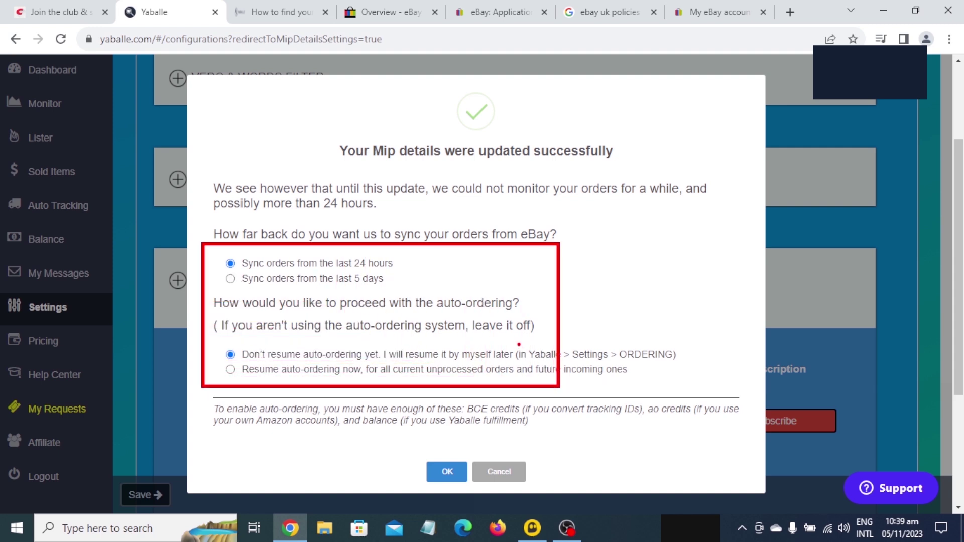
# Step: Confirm syncing orders from the last 24 hours without resuming auto-ordering yet, and dismiss the paused auto orders notice
pyautogui.moveTo(416, 275); pyautogui.dragTo(458, 272)
pyautogui.press('Escape')
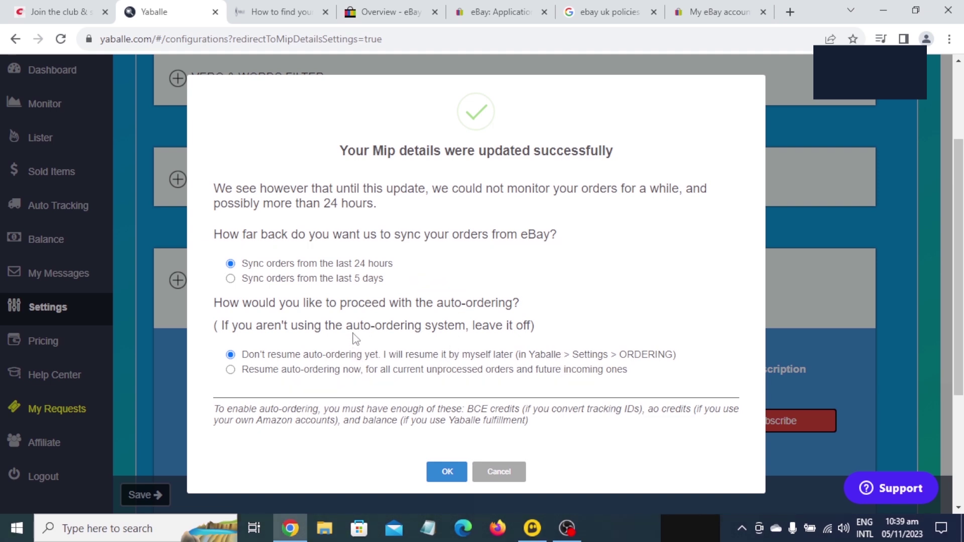
pyautogui.click(446, 473)
pyautogui.moveTo(373, 221)
pyautogui.mouseDown()
pyautogui.moveTo(563, 356)
pyautogui.moveTo(582, 357)
pyautogui.mouseUp()
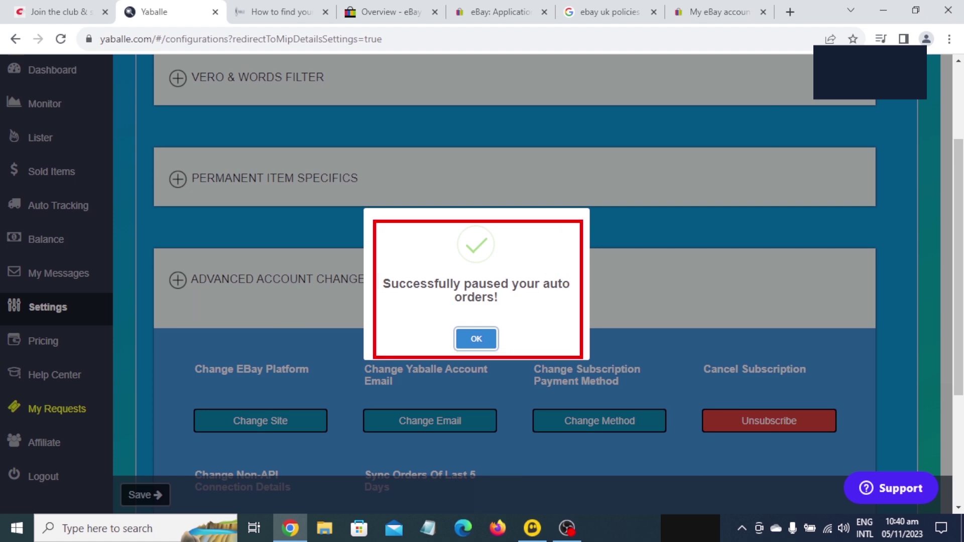
pyautogui.click(476, 339)
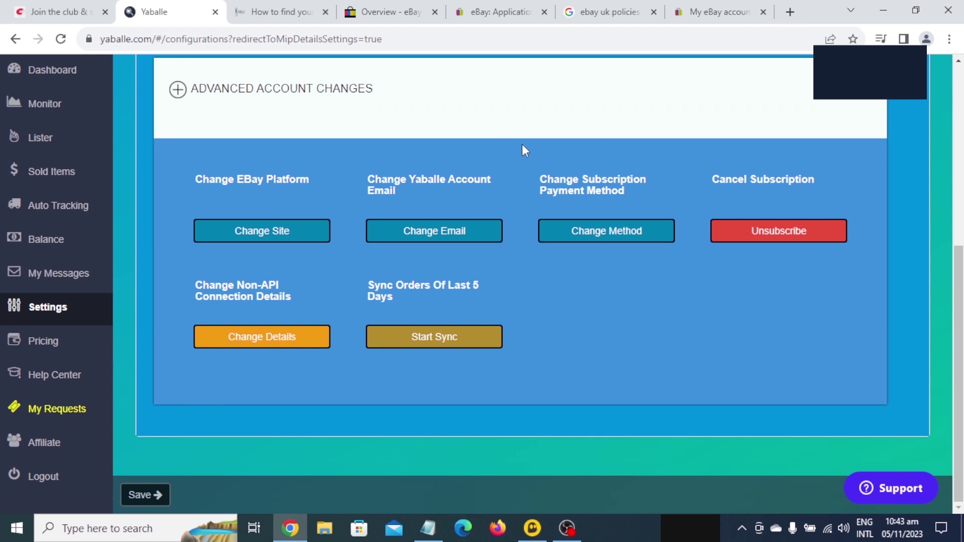
pyautogui.scroll(3, 525, 151)
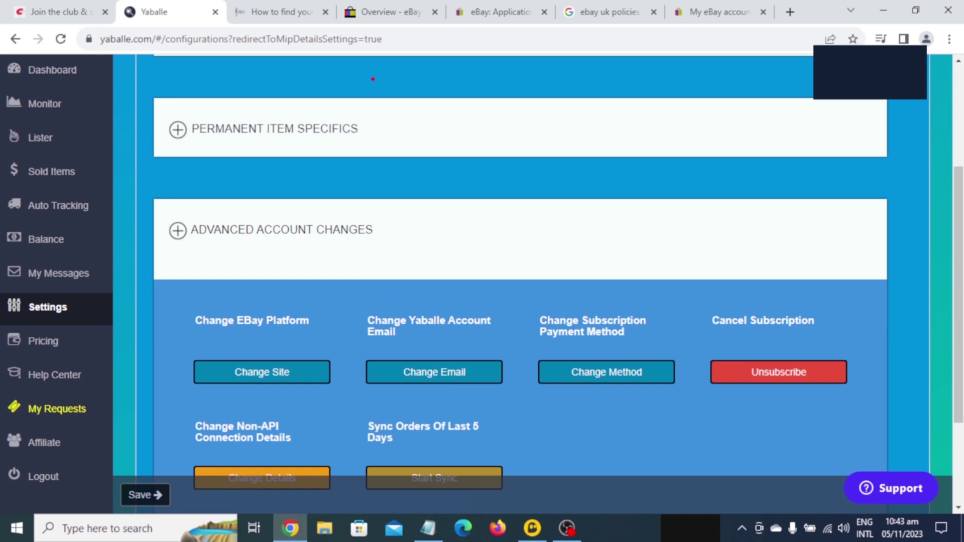
pyautogui.moveTo(361, 77); pyautogui.dragTo(717, 208)
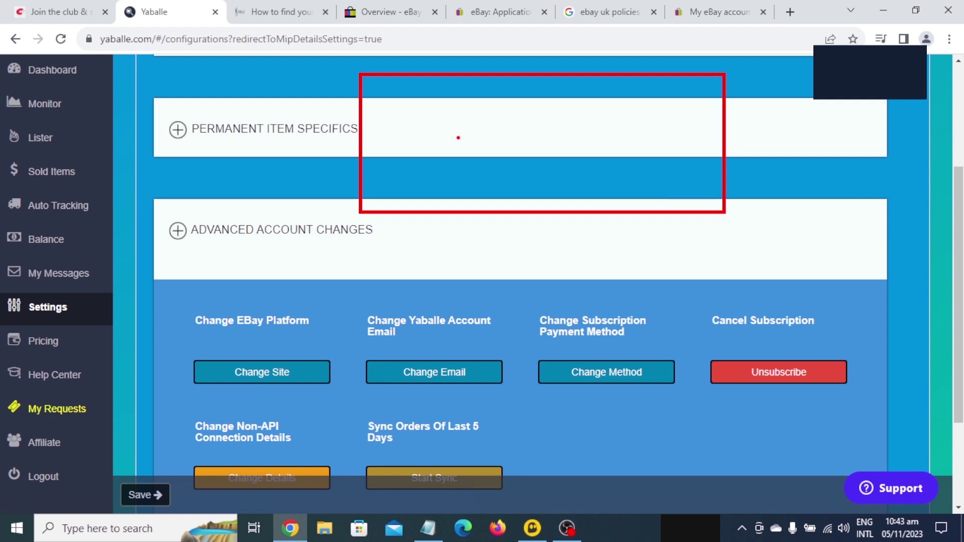
pyautogui.moveTo(415, 261); pyautogui.dragTo(686, 388)
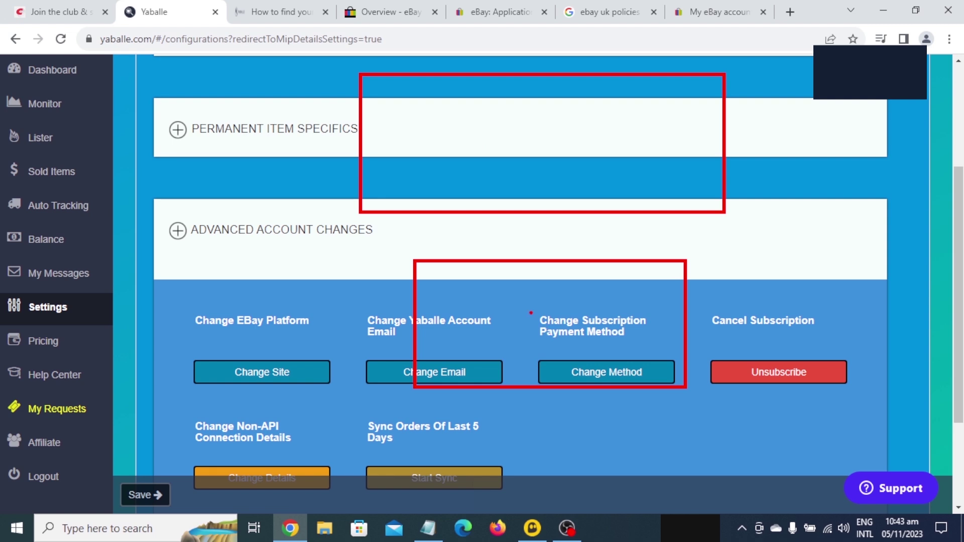
pyautogui.moveTo(496, 314)
pyautogui.mouseDown()
pyautogui.moveTo(638, 295)
pyautogui.moveTo(497, 352)
pyautogui.moveTo(494, 314)
pyautogui.mouseUp()
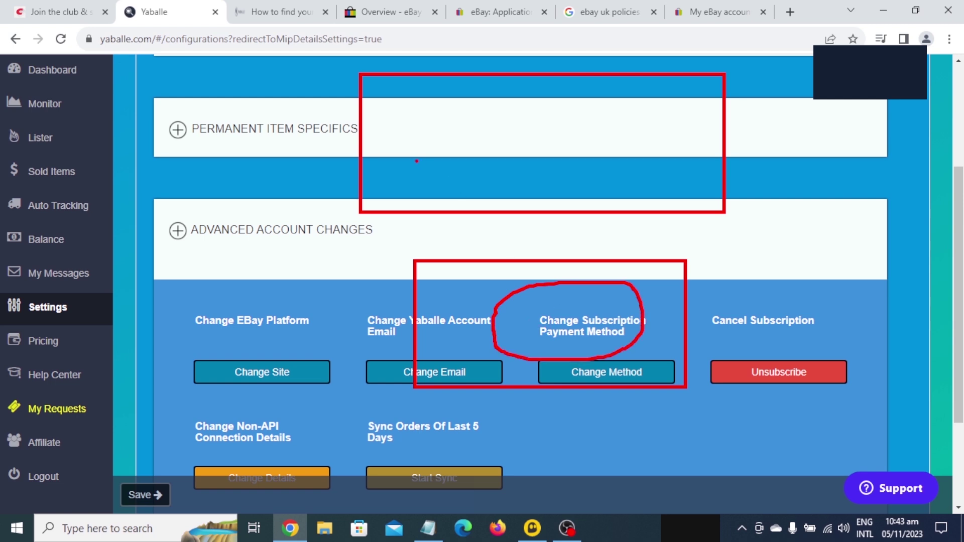
pyautogui.moveTo(369, 98); pyautogui.dragTo(413, 145)
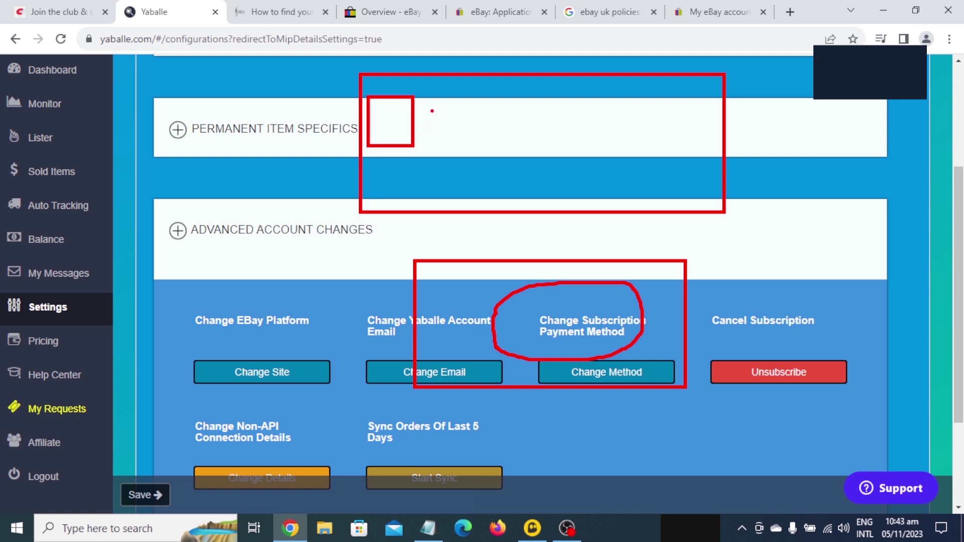
pyautogui.moveTo(430, 97); pyautogui.dragTo(495, 152)
pyautogui.moveTo(519, 101); pyautogui.dragTo(569, 149)
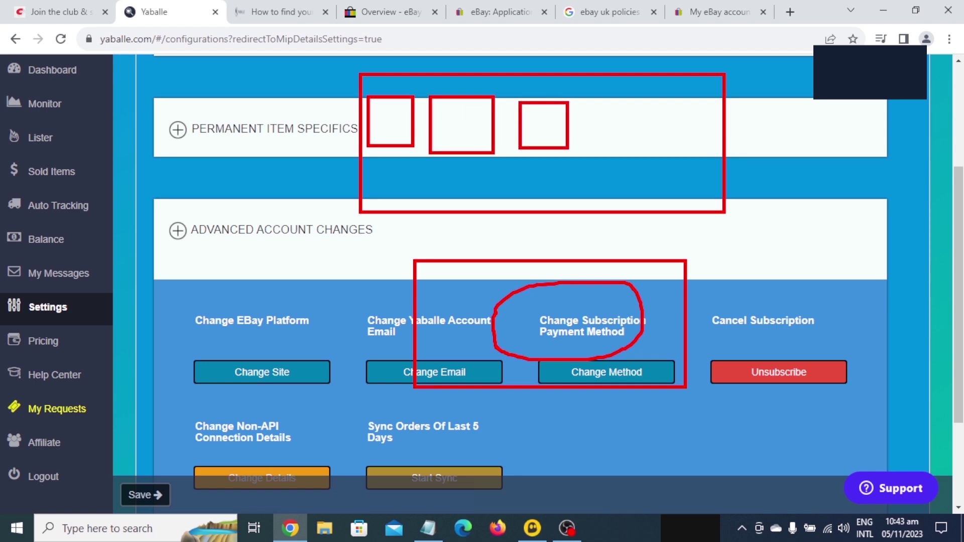
pyautogui.moveTo(595, 95); pyautogui.dragTo(649, 149)
pyautogui.moveTo(655, 79); pyautogui.dragTo(716, 136)
pyautogui.moveTo(586, 84); pyautogui.dragTo(626, 141)
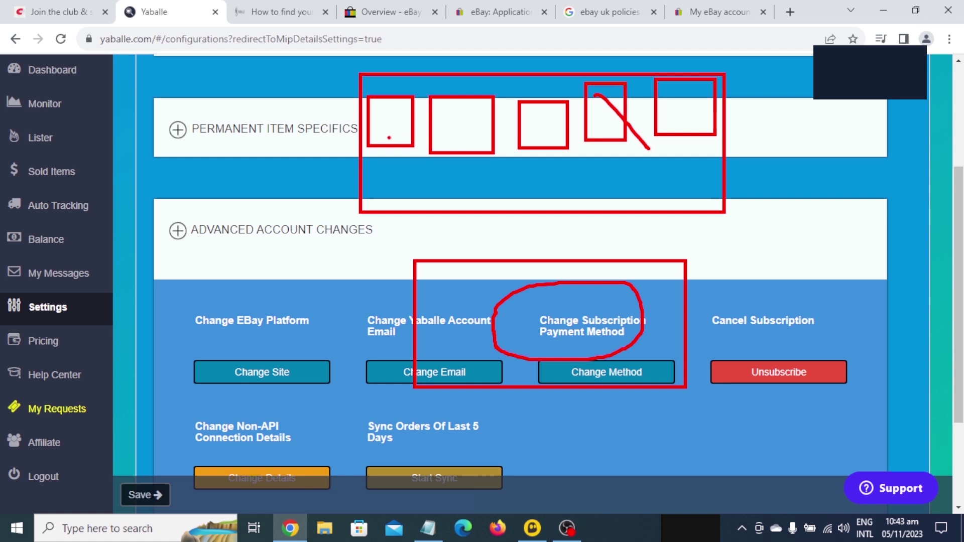
pyautogui.moveTo(397, 148)
pyautogui.mouseDown()
pyautogui.moveTo(394, 157)
pyautogui.moveTo(463, 183)
pyautogui.moveTo(583, 189)
pyautogui.moveTo(686, 148)
pyautogui.mouseUp()
pyautogui.moveTo(668, 149); pyautogui.dragTo(693, 157)
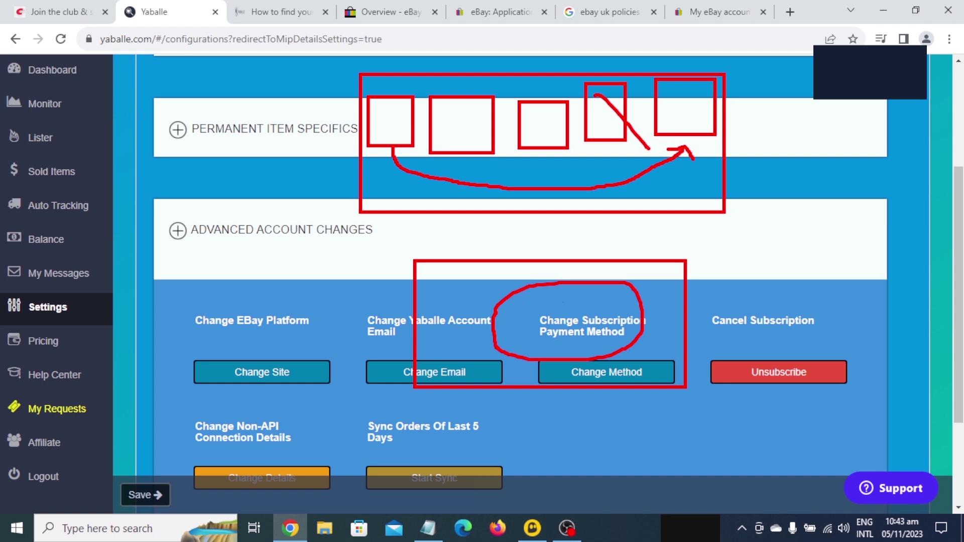
pyautogui.moveTo(574, 302)
pyautogui.mouseDown()
pyautogui.moveTo(567, 223)
pyautogui.moveTo(560, 231)
pyautogui.moveTo(567, 212)
pyautogui.moveTo(585, 217)
pyautogui.mouseUp()
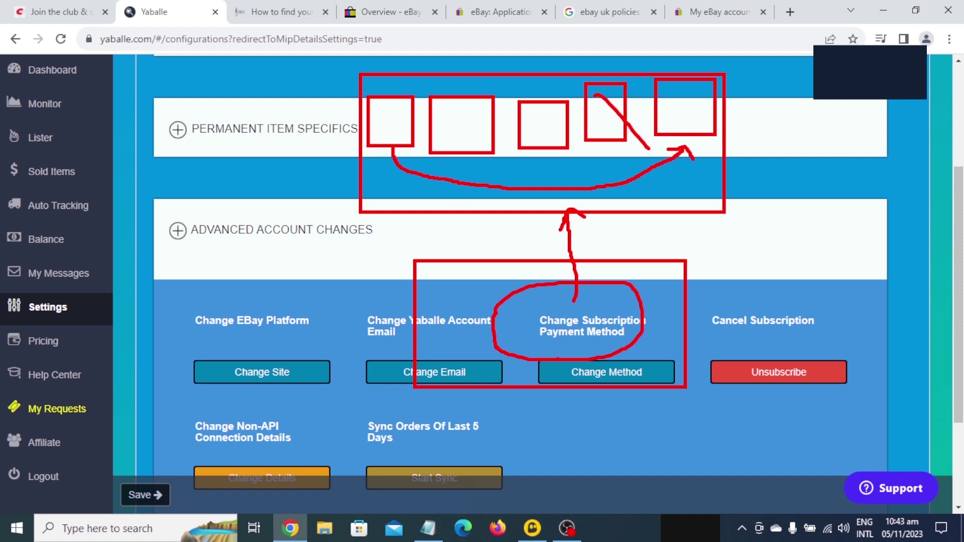
pyautogui.moveTo(712, 251); pyautogui.dragTo(763, 294)
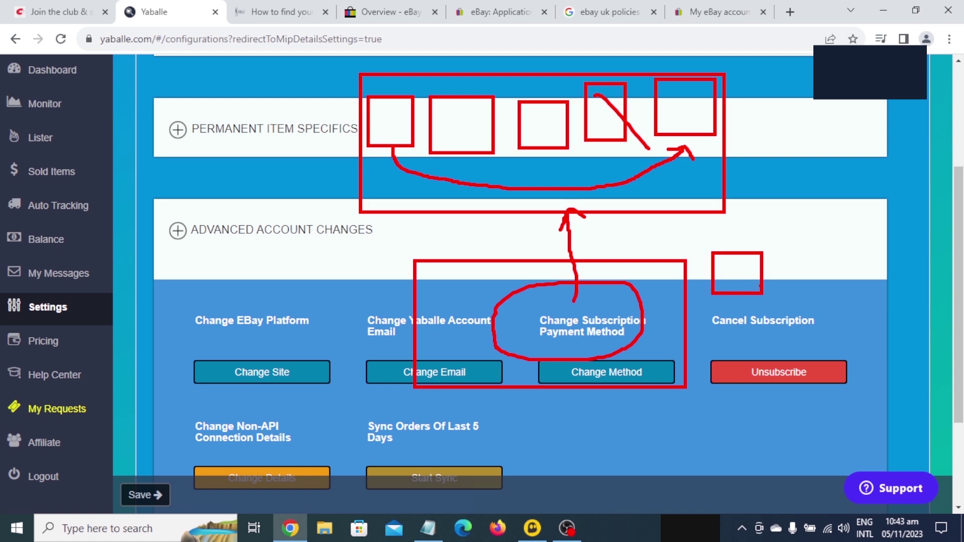
pyautogui.moveTo(814, 258)
pyautogui.mouseDown()
pyautogui.moveTo(697, 335)
pyautogui.moveTo(693, 349)
pyautogui.mouseUp()
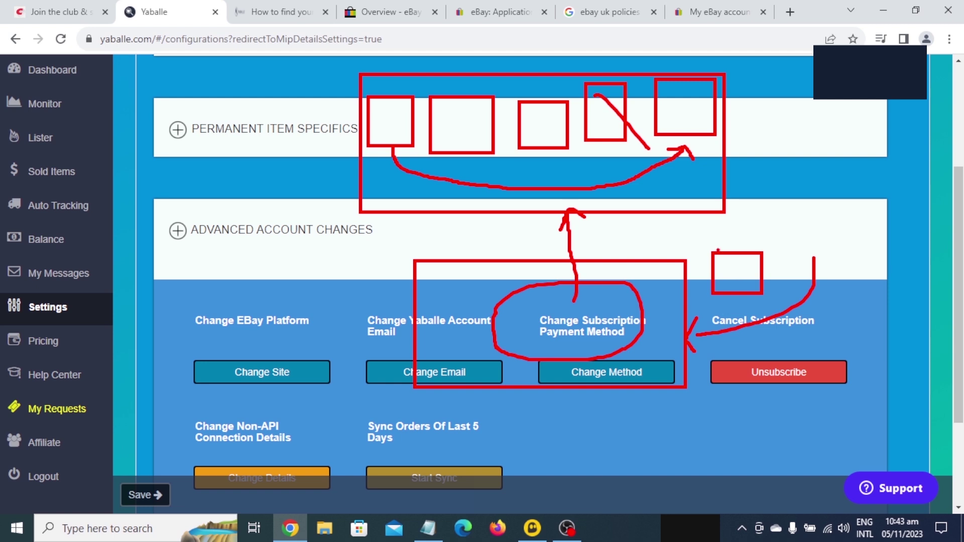
pyautogui.press('Escape')
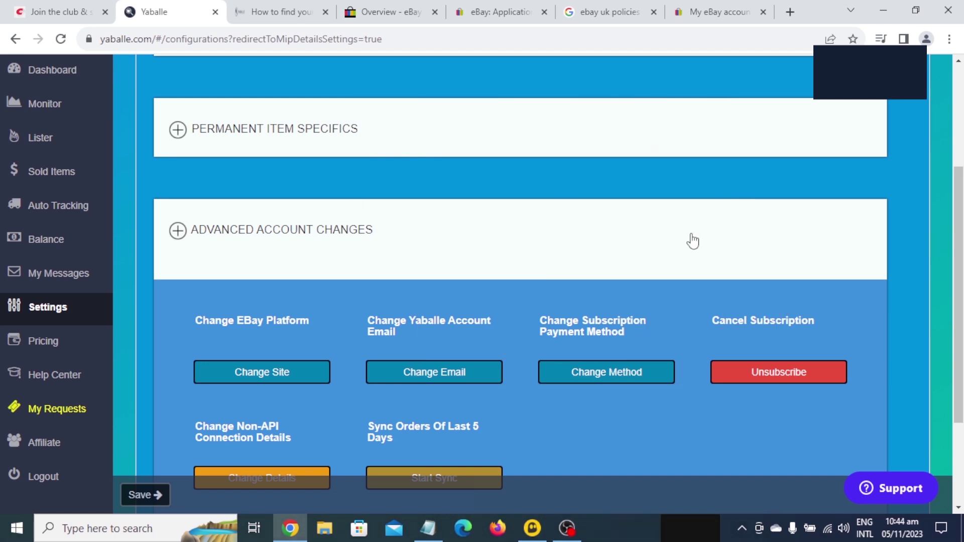
# Step: Look up the saved warehouse address in the Notepad note, and minimise the note
pyautogui.click(428, 529)
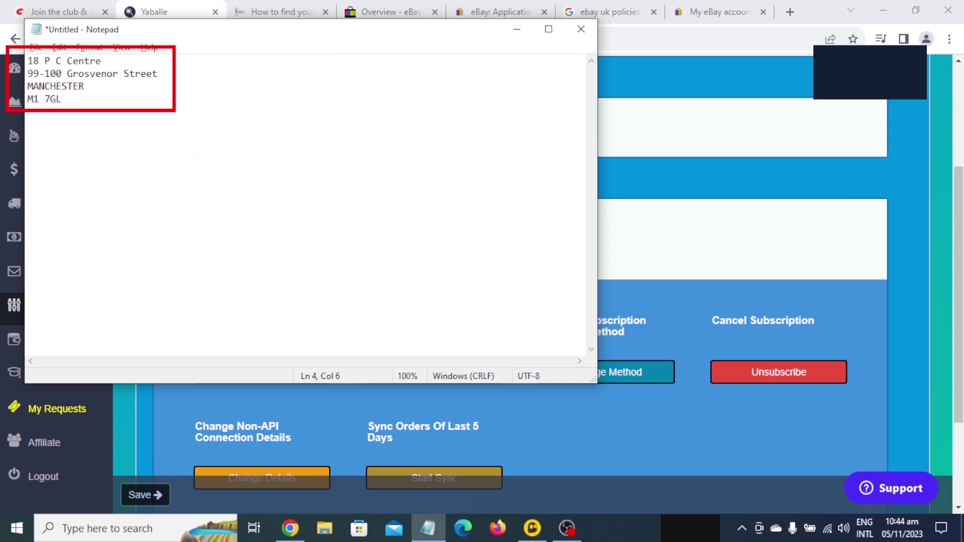
pyautogui.moveTo(100, 96)
pyautogui.mouseDown()
pyautogui.moveTo(251, 192)
pyautogui.moveTo(273, 231)
pyautogui.mouseUp()
pyautogui.press('Escape')
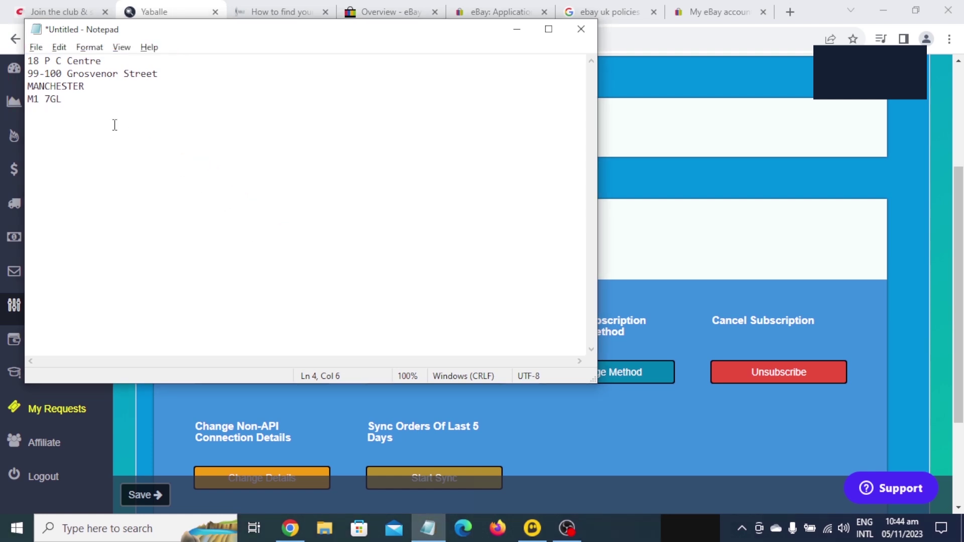
pyautogui.click(518, 36)
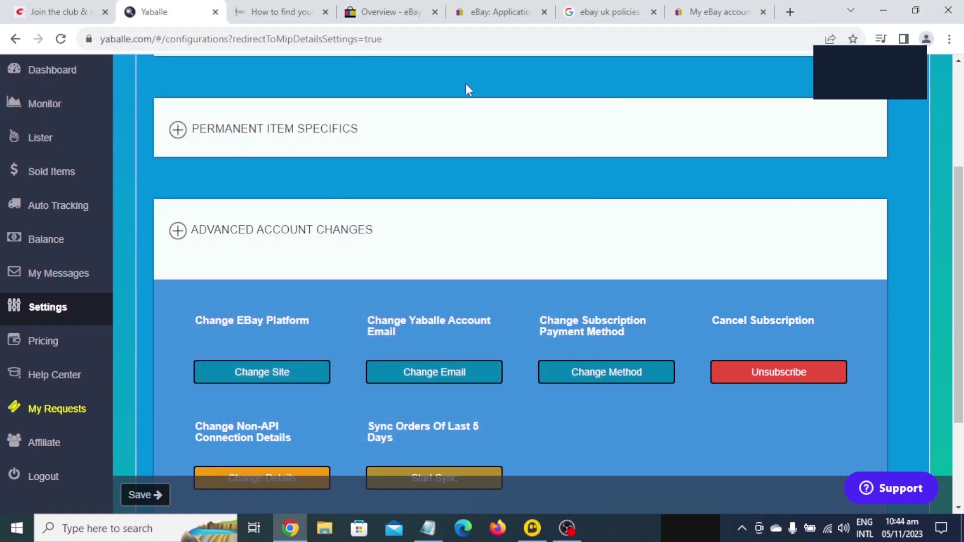
# Step: Switch to eBay's Merchant integration platform and open its Channel management settings
pyautogui.click(519, 10)
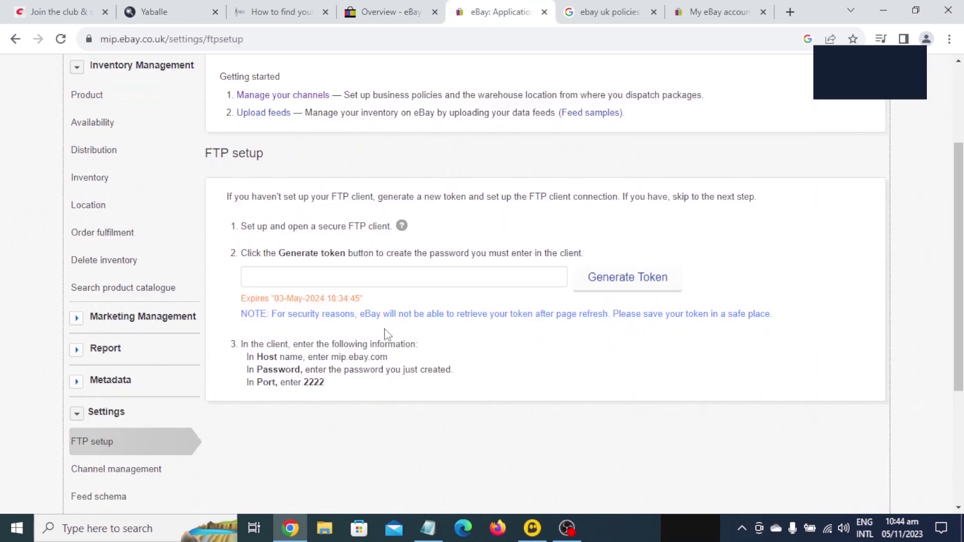
pyautogui.scroll(-3, 388, 336)
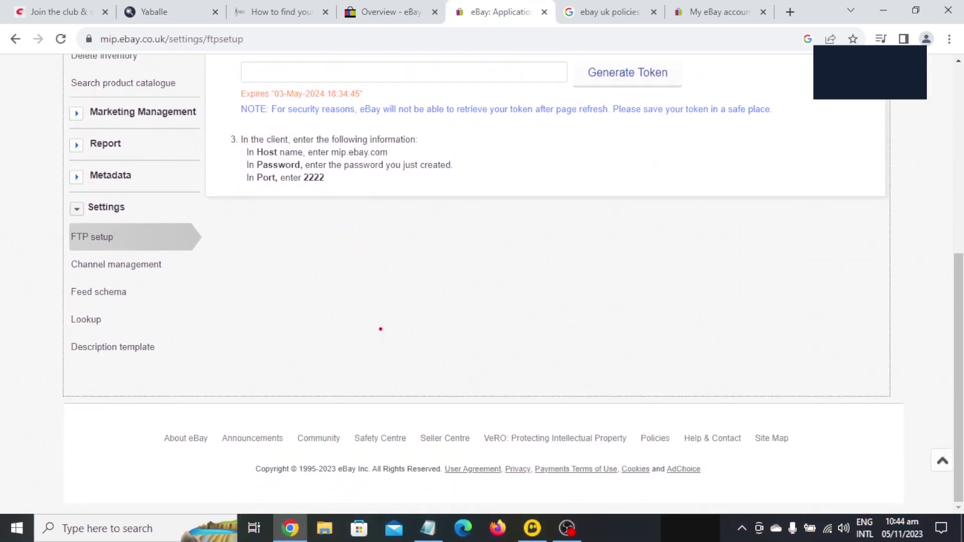
pyautogui.moveTo(58, 224); pyautogui.dragTo(124, 246)
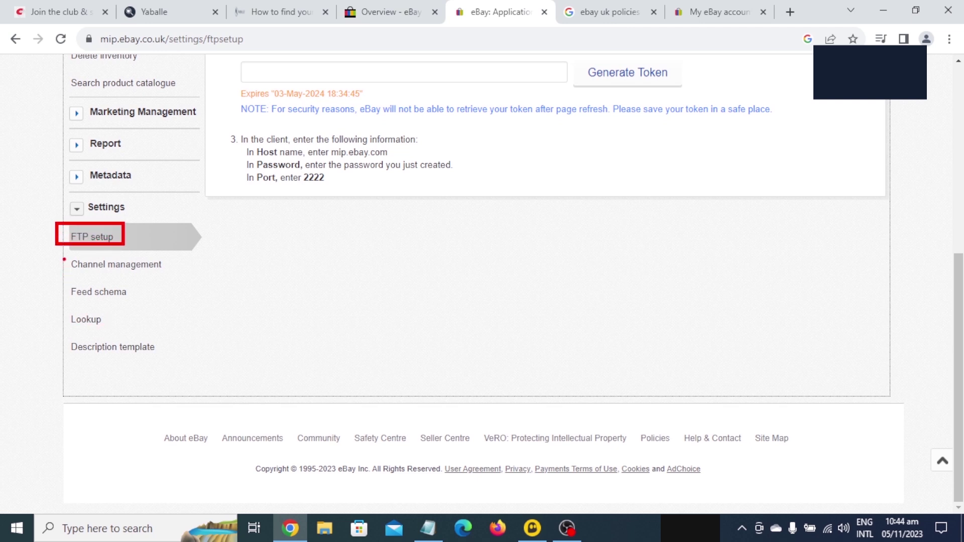
pyautogui.moveTo(62, 253)
pyautogui.mouseDown()
pyautogui.moveTo(140, 277)
pyautogui.moveTo(178, 276)
pyautogui.mouseUp()
pyautogui.press('Escape')
pyautogui.click(123, 274)
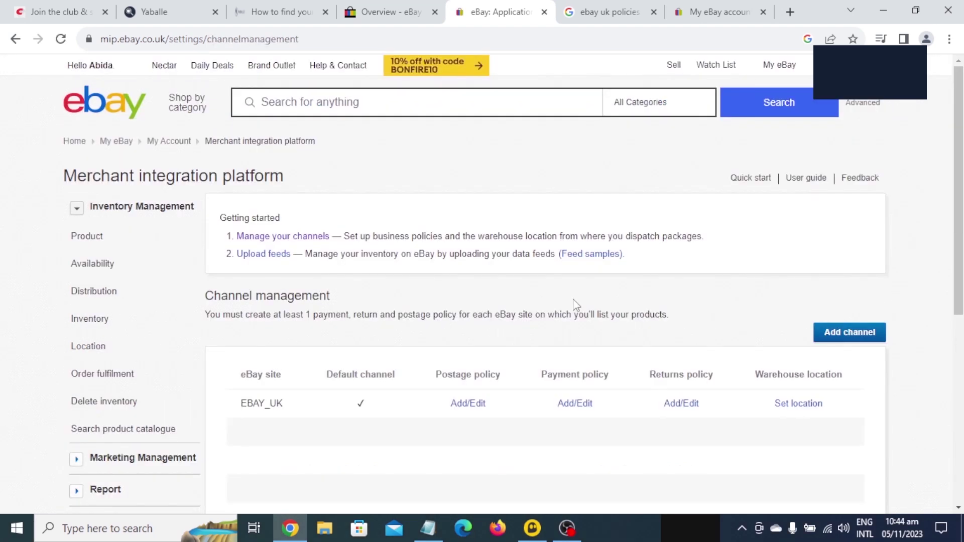
# Step: Open the warehouse location form for the EBAY_UK channel
pyautogui.scroll(-1, 576, 306)
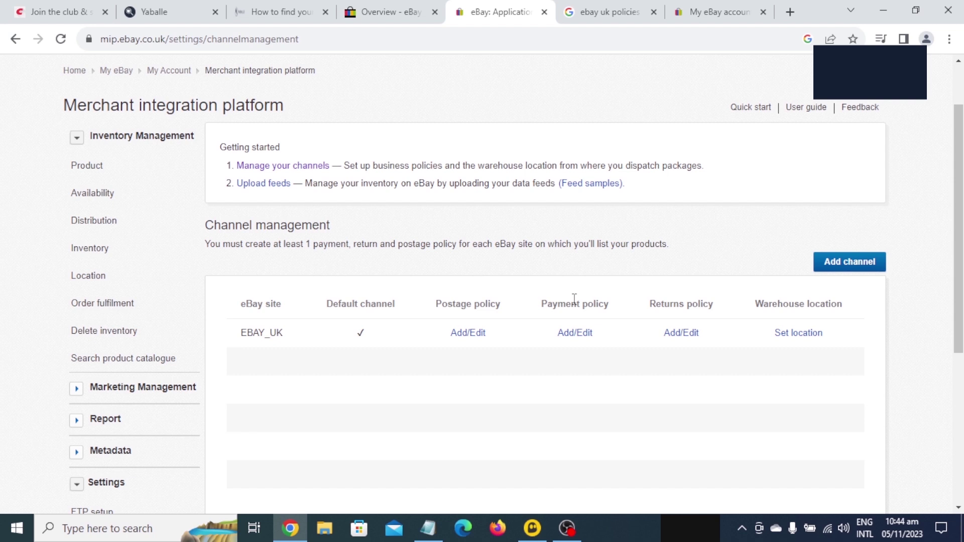
pyautogui.moveTo(762, 319); pyautogui.dragTo(820, 347)
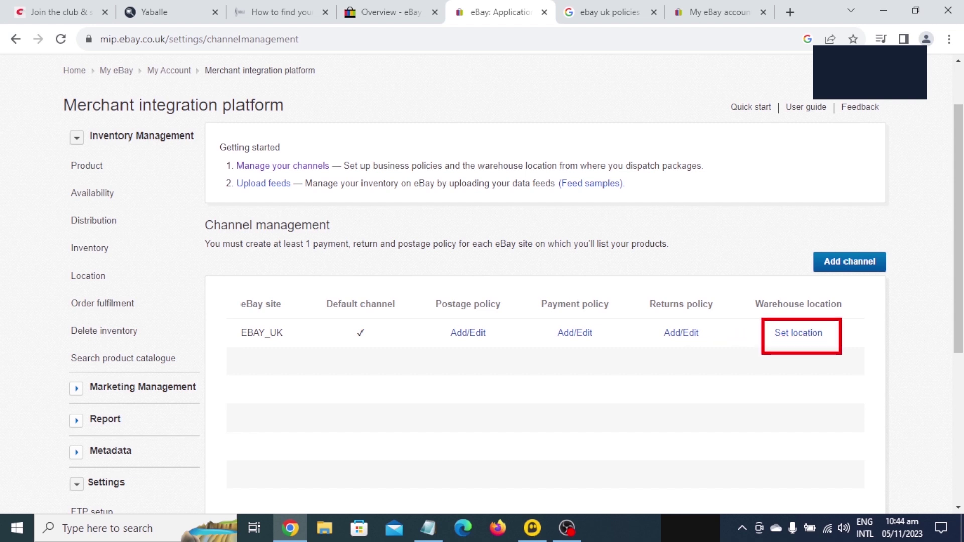
pyautogui.press('Escape')
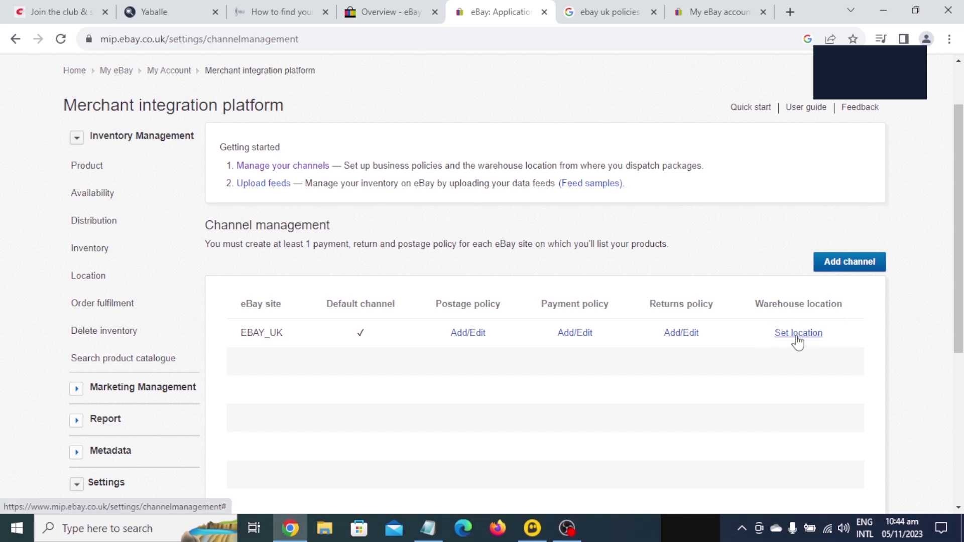
pyautogui.click(797, 337)
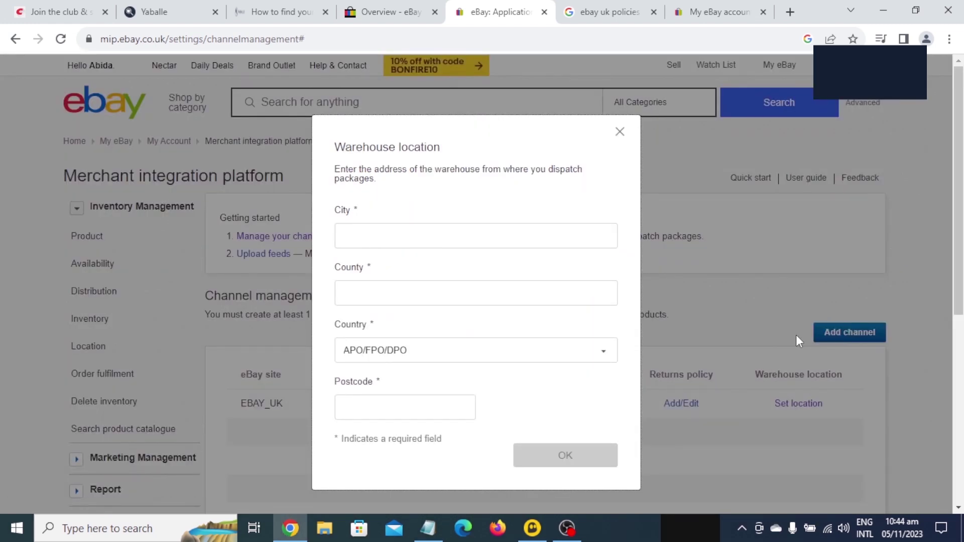
# Step: Fill in the warehouse's city, county and postcode from the address in the Notepad note, with United Kingdom as the country
pyautogui.click(427, 528)
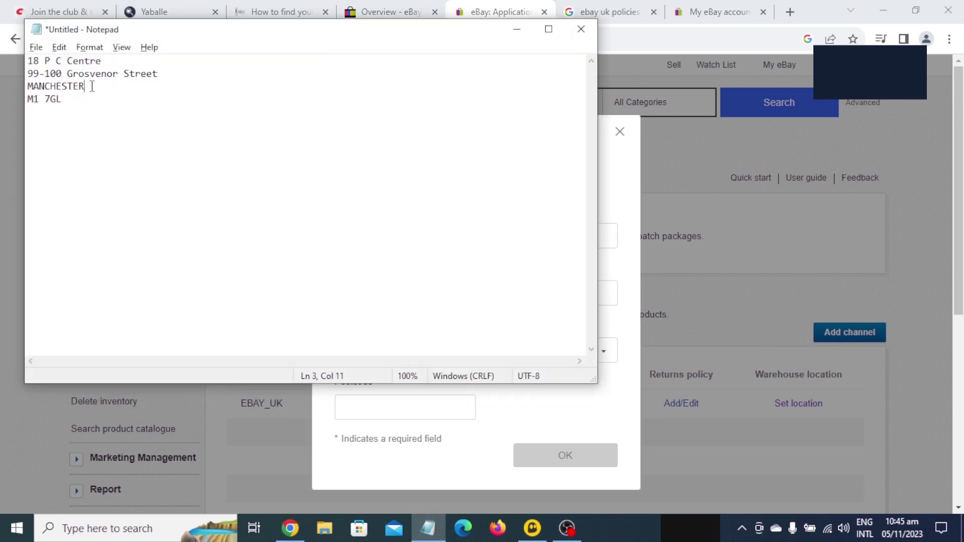
pyautogui.moveTo(92, 87); pyautogui.dragTo(27, 85)
pyautogui.hotkey('alt', 'Tab')
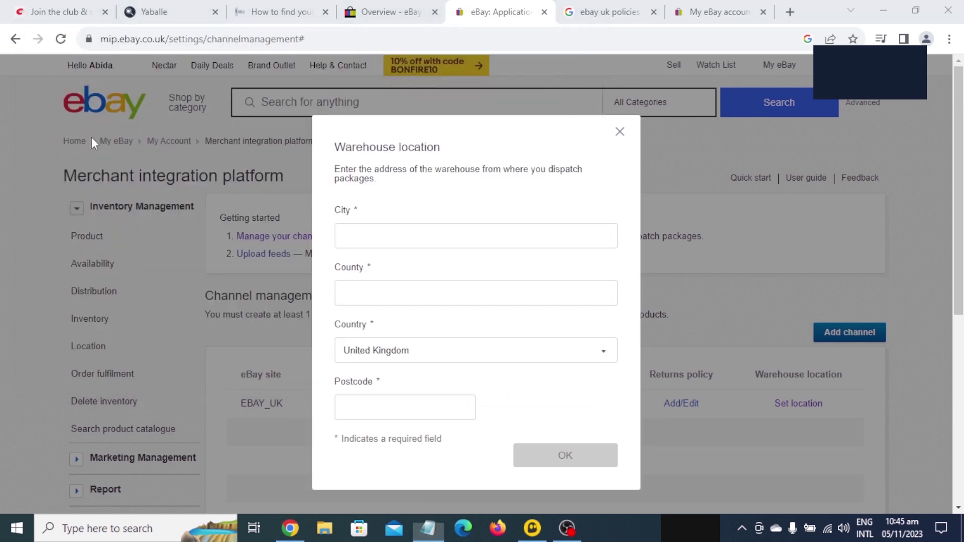
pyautogui.click(373, 238)
pyautogui.write('MANCHESTER')
pyautogui.hotkey('alt', 'Tab')
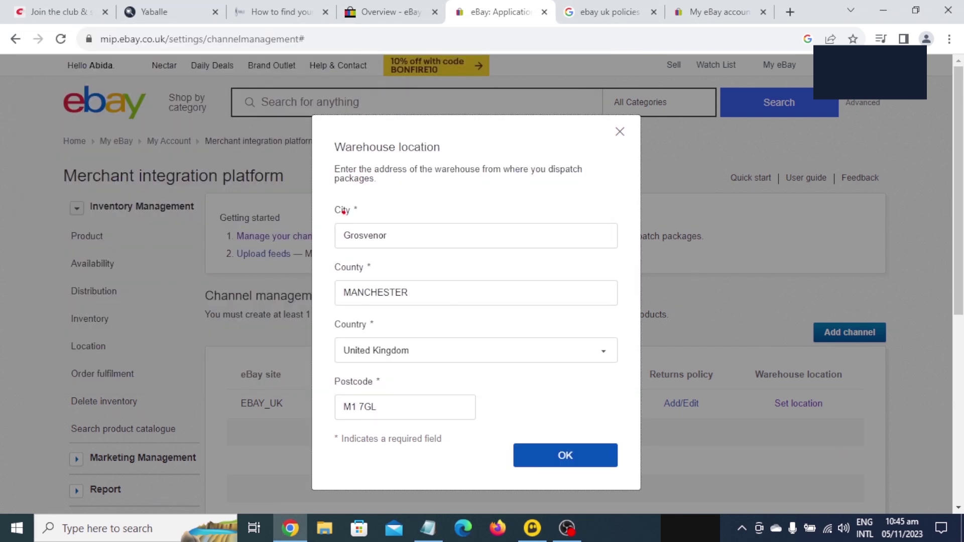
# Step: Check the warehouse location entries against the Notepad note and save the location for the EBAY_UK channel
pyautogui.moveTo(323, 195); pyautogui.dragTo(386, 265)
pyautogui.moveTo(325, 281); pyautogui.dragTo(441, 439)
pyautogui.press('Escape')
pyautogui.hotkey('alt', 'Tab')
pyautogui.click(105, 97)
pyautogui.hotkey('alt', 'Tab')
pyautogui.click(556, 459)
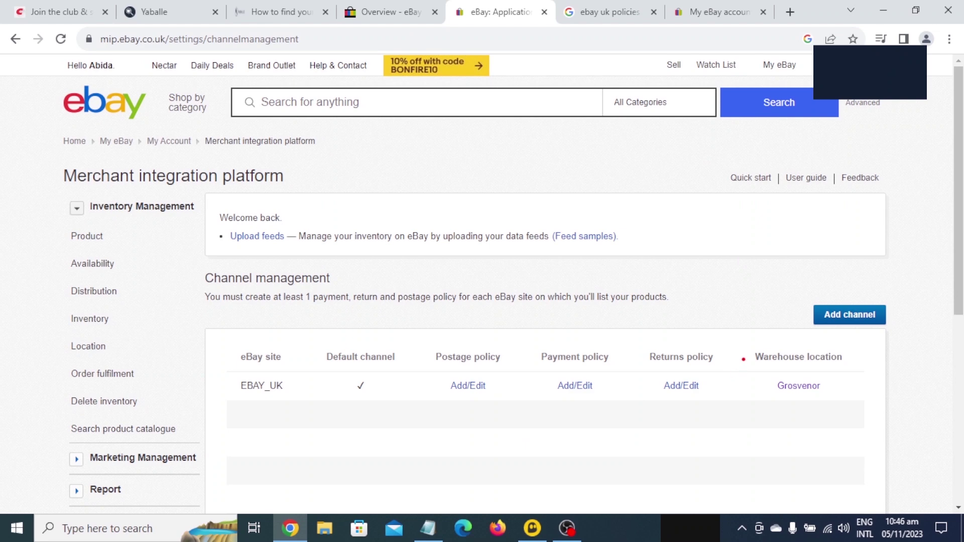
pyautogui.moveTo(744, 348); pyautogui.dragTo(864, 411)
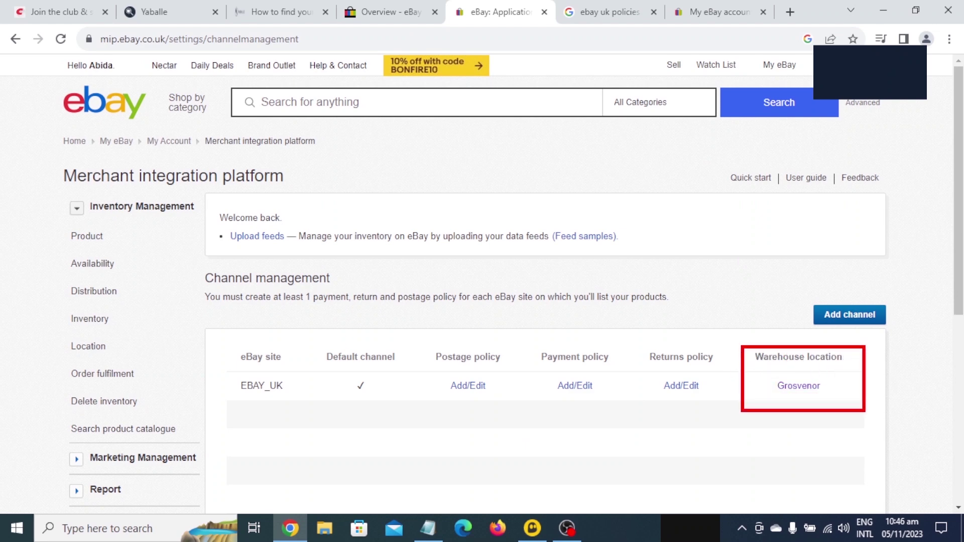
pyautogui.moveTo(733, 471)
pyautogui.mouseDown()
pyautogui.moveTo(762, 440)
pyautogui.moveTo(754, 432)
pyautogui.moveTo(785, 426)
pyautogui.mouseUp()
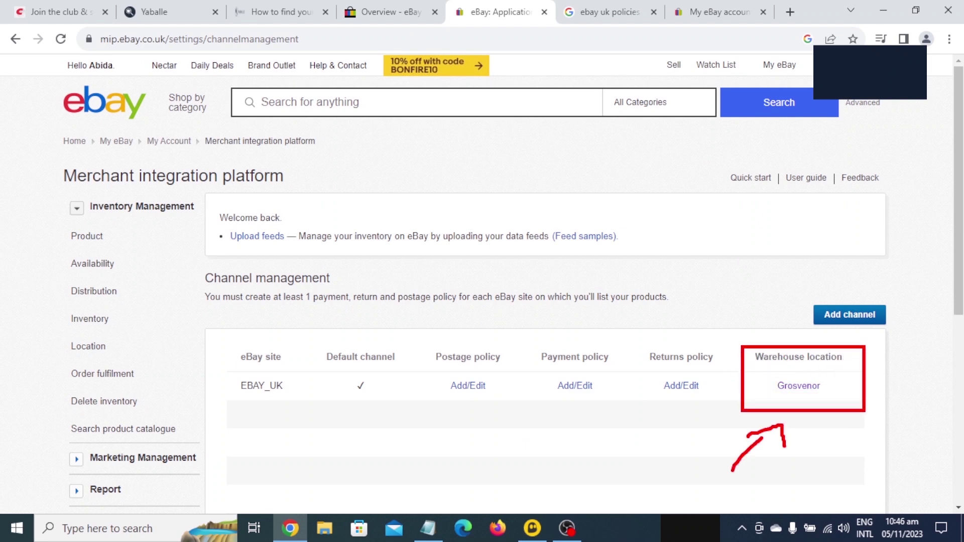
pyautogui.press('Escape')
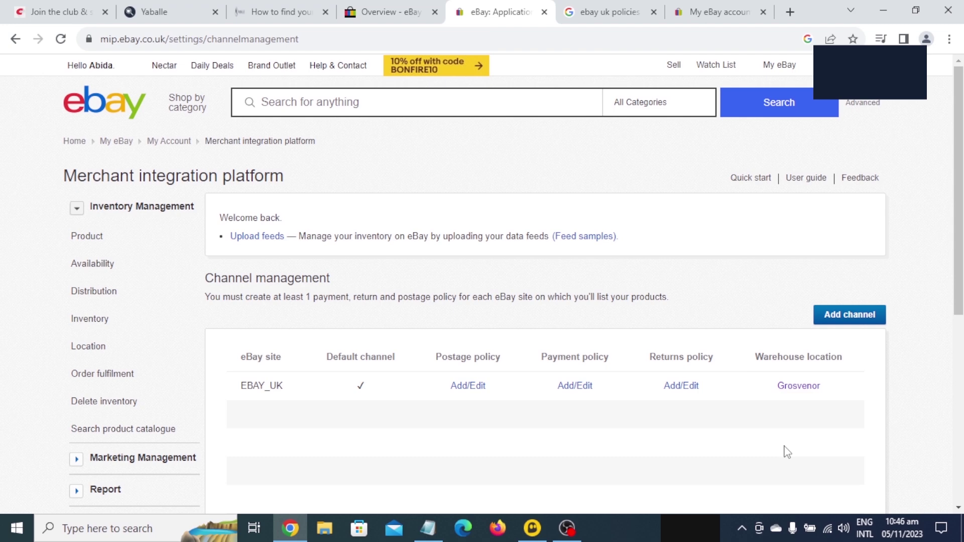
# Step: Switch to Yaballe and look through its Dashboard, Monitor and Lister pages
pyautogui.hotkey('ctrl', '2')
pyautogui.moveTo(26, 100); pyautogui.dragTo(74, 127)
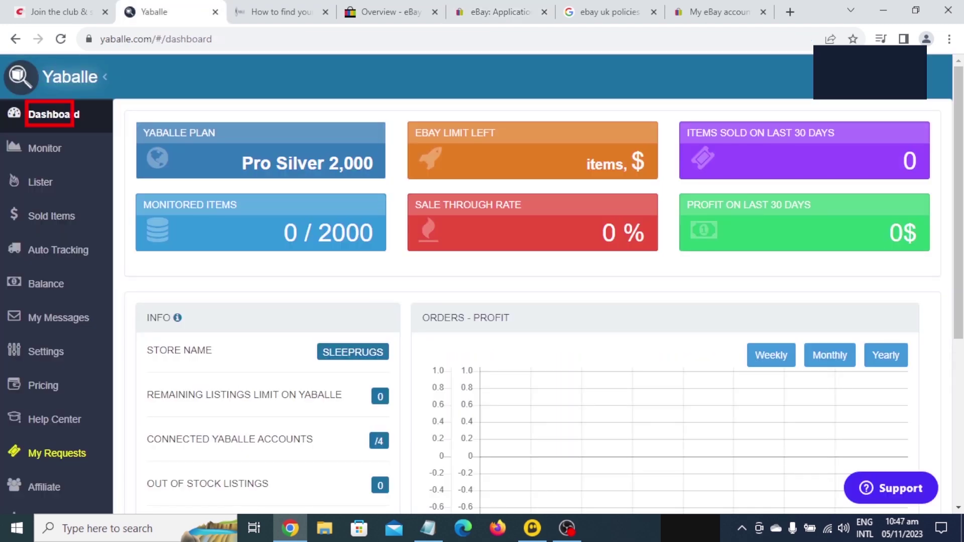
pyautogui.moveTo(225, 58); pyautogui.dragTo(639, 110)
pyautogui.press('Escape')
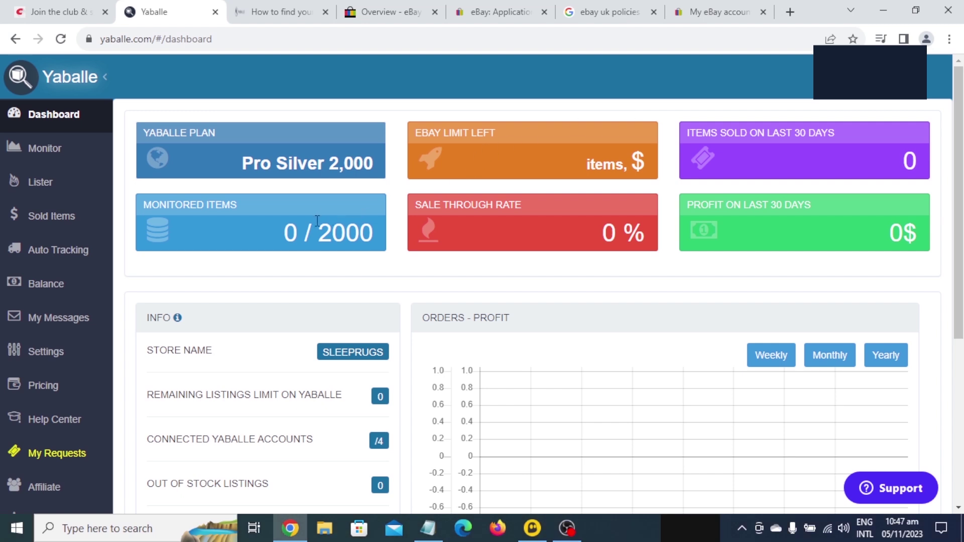
pyautogui.click(40, 153)
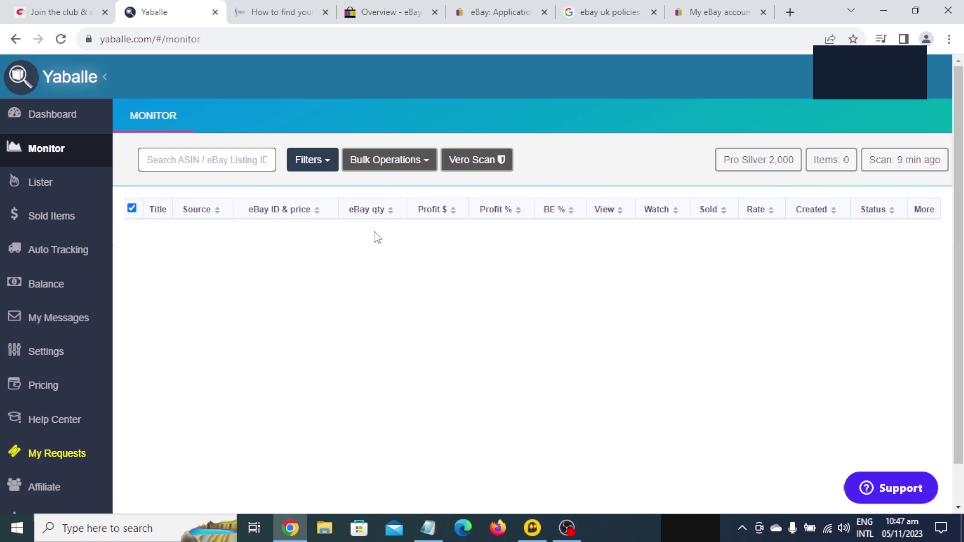
pyautogui.click(49, 190)
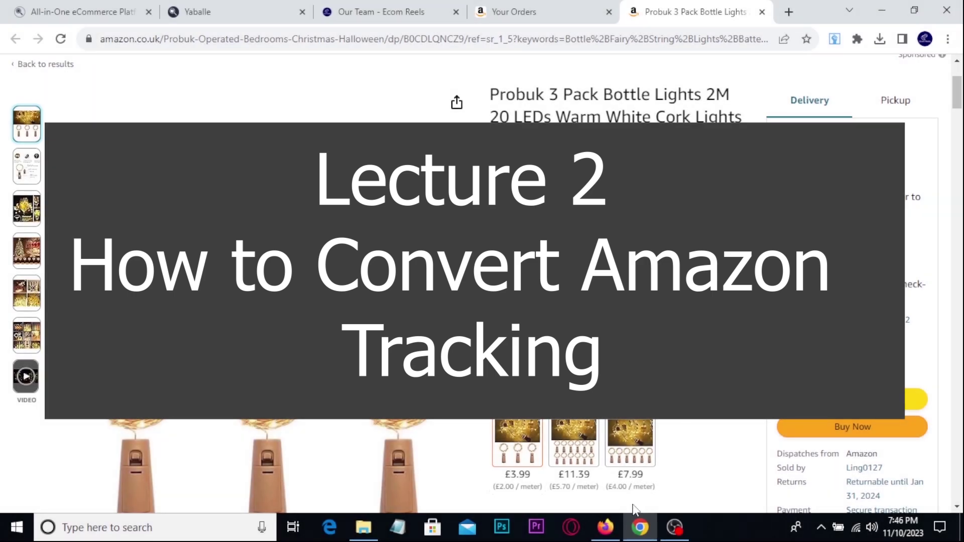
# Step: Switch to Firefox to review the bottle fairy string lights order in eBay Seller Hub, and return to Chrome
pyautogui.click(608, 528)
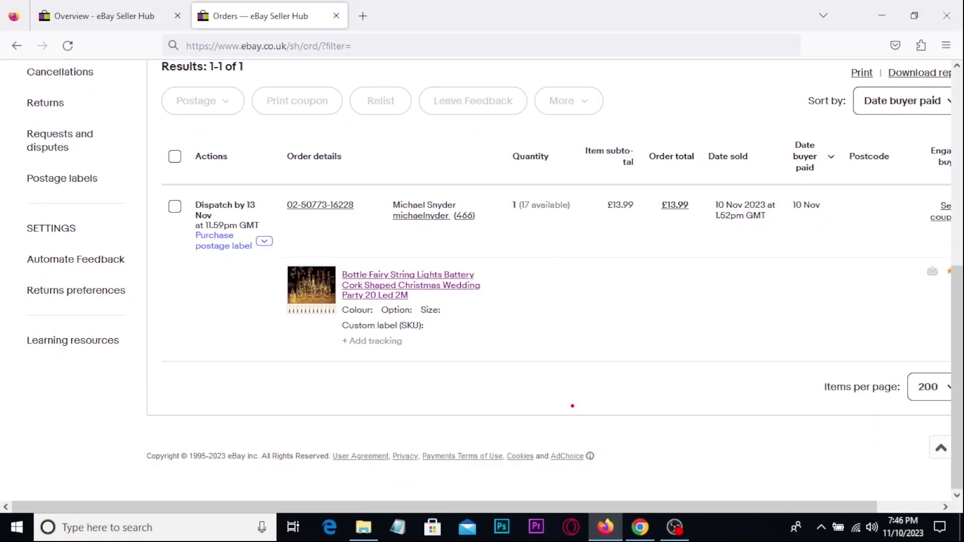
pyautogui.moveTo(262, 259)
pyautogui.mouseDown()
pyautogui.moveTo(388, 301)
pyautogui.moveTo(517, 367)
pyautogui.mouseUp()
pyautogui.moveTo(338, 316); pyautogui.dragTo(525, 374)
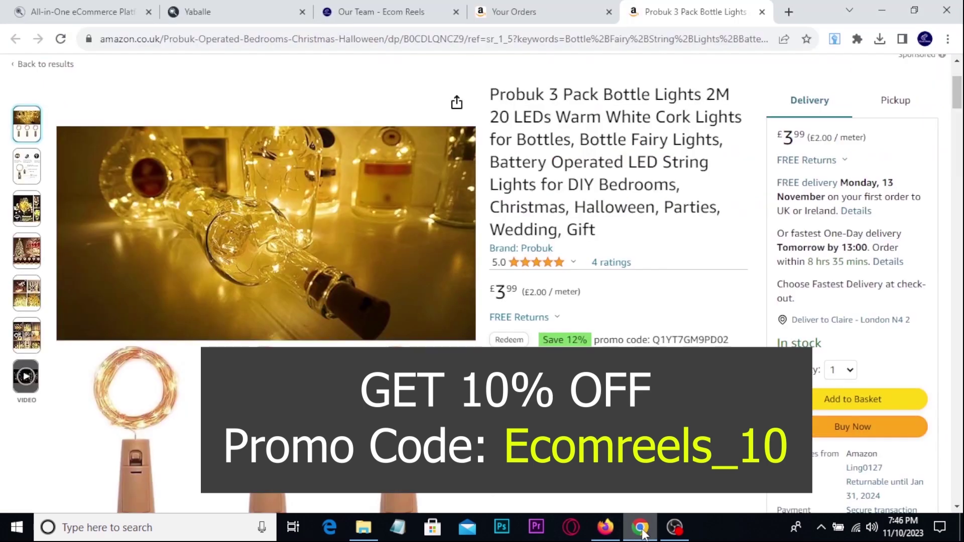
pyautogui.click(640, 527)
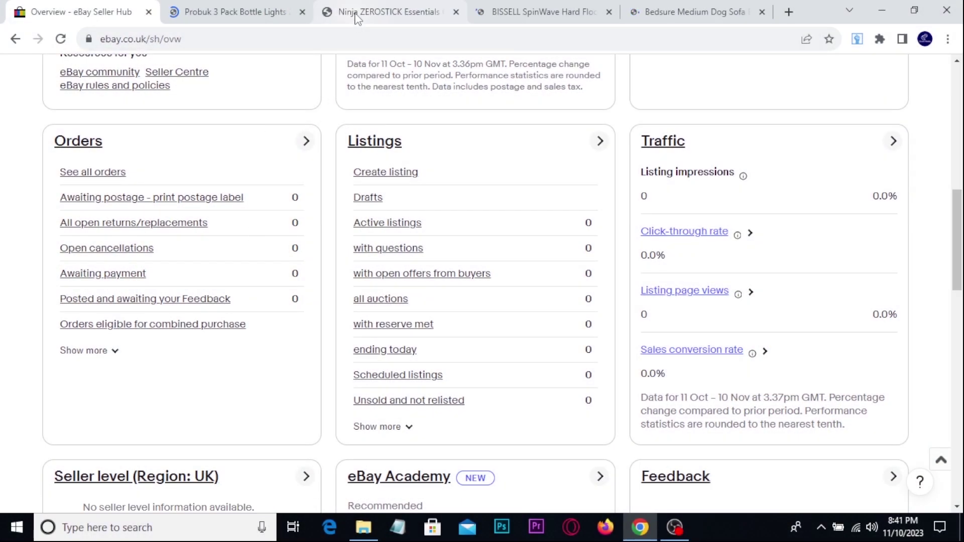
# Step: Look through the Amazon pages for the Ninja saucepan, BISSELL SpinWave cleaner and Bedsure dog sofa bed, and return to the eBay Seller Hub overview
pyautogui.click(357, 19)
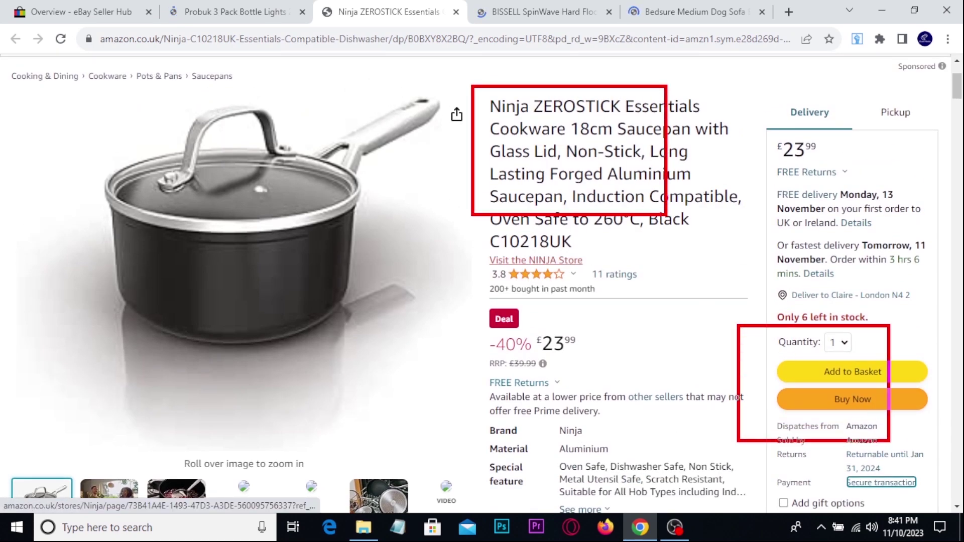
pyautogui.click(524, 8)
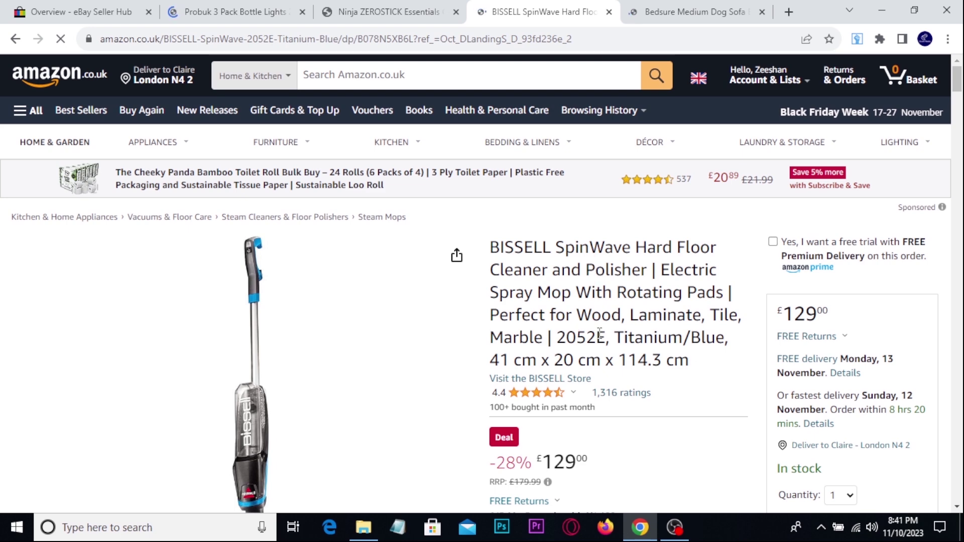
pyautogui.click(653, 11)
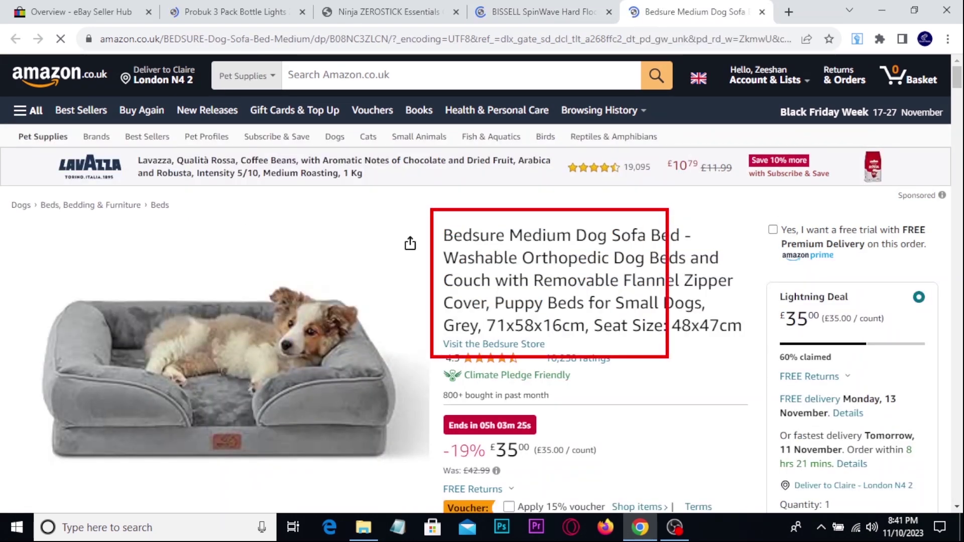
pyautogui.click(113, 6)
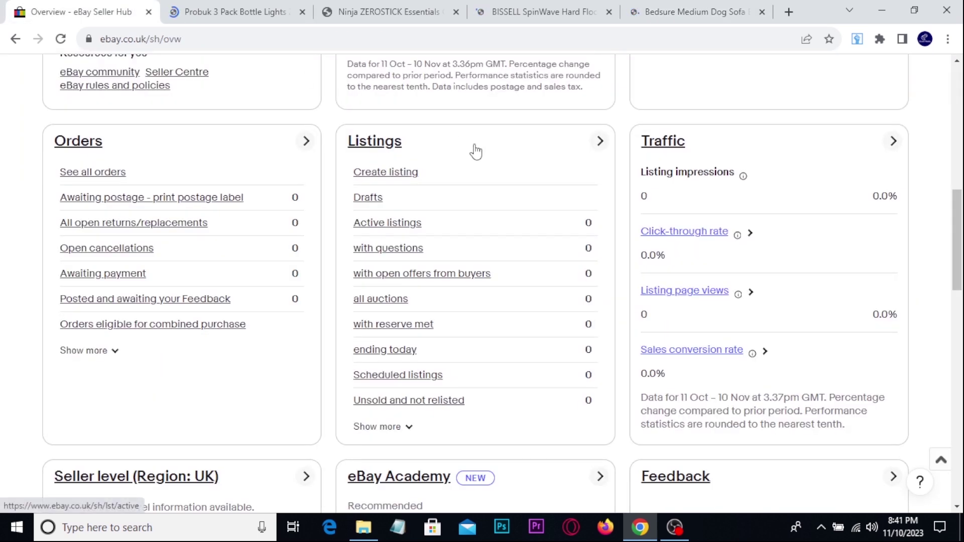
pyautogui.scroll(3, 481, 175)
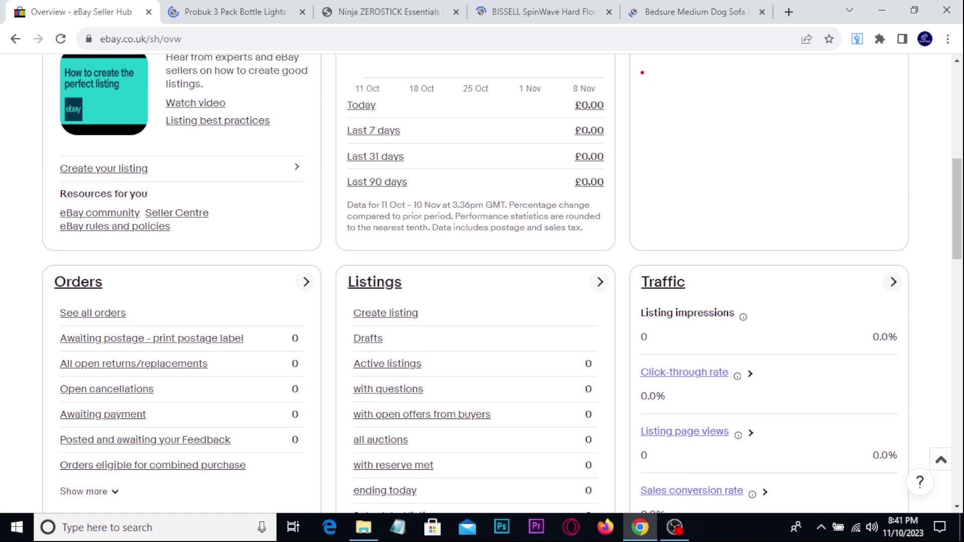
pyautogui.moveTo(674, 98); pyautogui.dragTo(815, 97)
pyautogui.moveTo(681, 115); pyautogui.dragTo(786, 115)
pyautogui.moveTo(696, 132); pyautogui.dragTo(782, 132)
pyautogui.moveTo(702, 154); pyautogui.dragTo(755, 154)
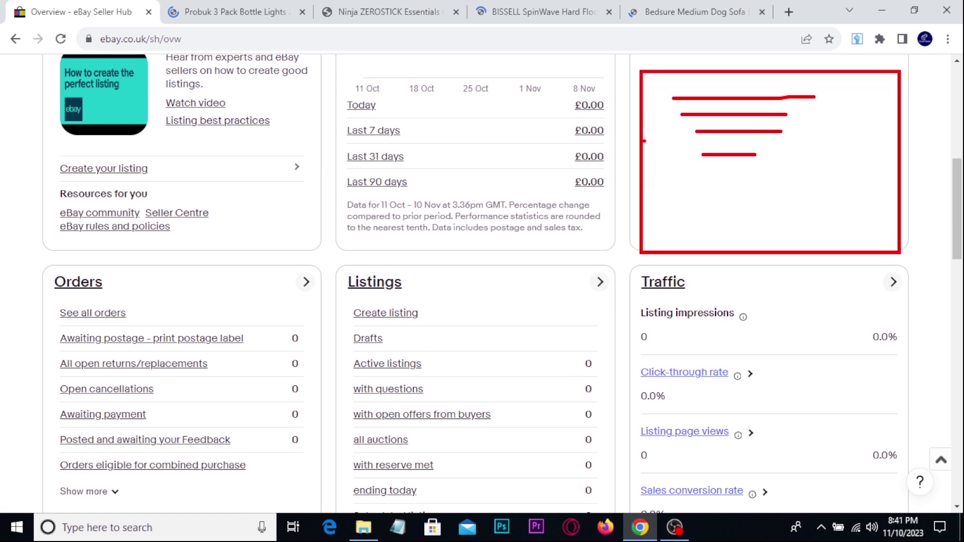
pyautogui.moveTo(661, 107)
pyautogui.mouseDown()
pyautogui.moveTo(380, 285)
pyautogui.moveTo(453, 304)
pyautogui.moveTo(467, 292)
pyautogui.moveTo(461, 321)
pyautogui.mouseUp()
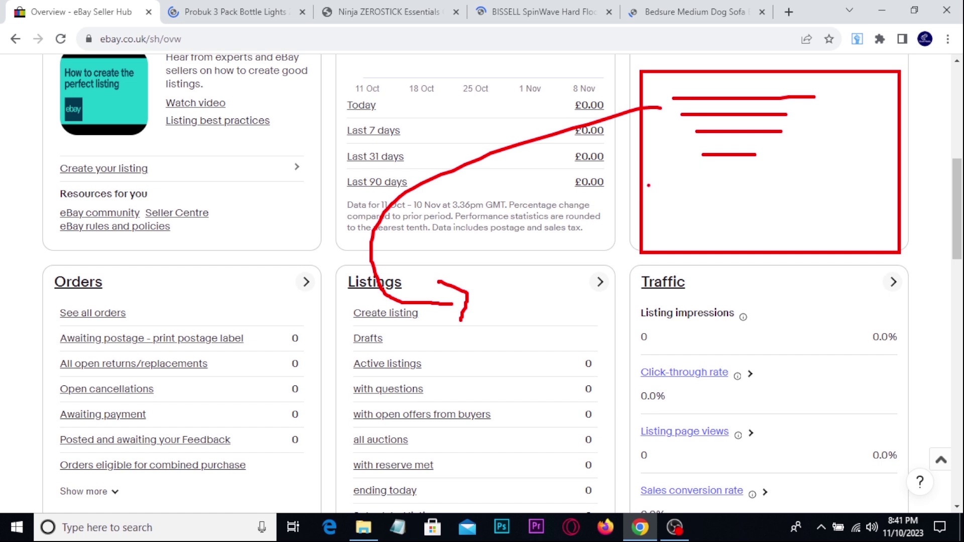
pyautogui.moveTo(483, 257)
pyautogui.mouseDown()
pyautogui.moveTo(571, 331)
pyautogui.moveTo(626, 398)
pyautogui.mouseUp()
pyautogui.moveTo(507, 275)
pyautogui.mouseDown()
pyautogui.moveTo(566, 277)
pyautogui.moveTo(577, 292)
pyautogui.mouseUp()
pyautogui.moveTo(509, 311)
pyautogui.mouseDown()
pyautogui.moveTo(561, 311)
pyautogui.moveTo(561, 328)
pyautogui.moveTo(542, 342)
pyautogui.mouseUp()
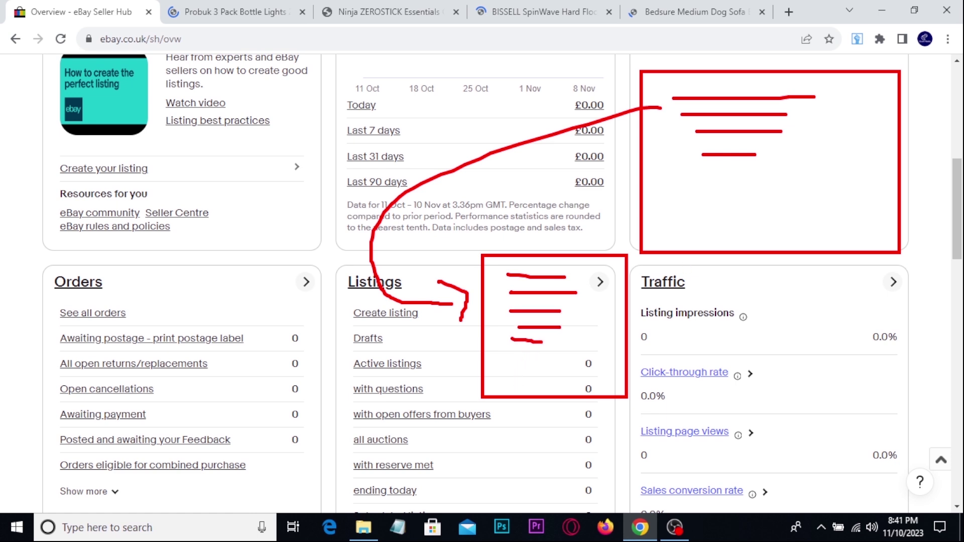
pyautogui.moveTo(396, 402)
pyautogui.mouseDown()
pyautogui.moveTo(458, 372)
pyautogui.moveTo(475, 385)
pyautogui.mouseUp()
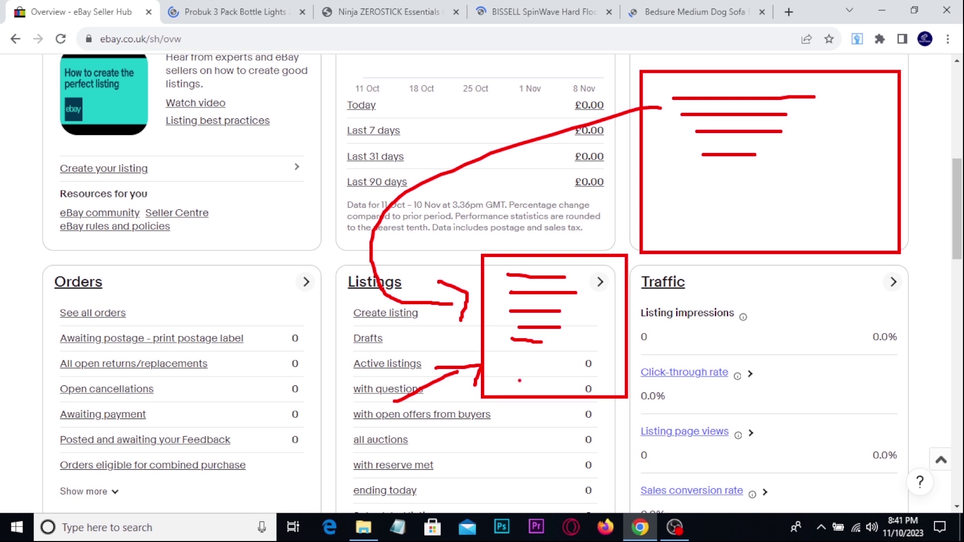
pyautogui.moveTo(777, 172)
pyautogui.mouseDown()
pyautogui.moveTo(822, 289)
pyautogui.moveTo(713, 358)
pyautogui.moveTo(713, 377)
pyautogui.mouseUp()
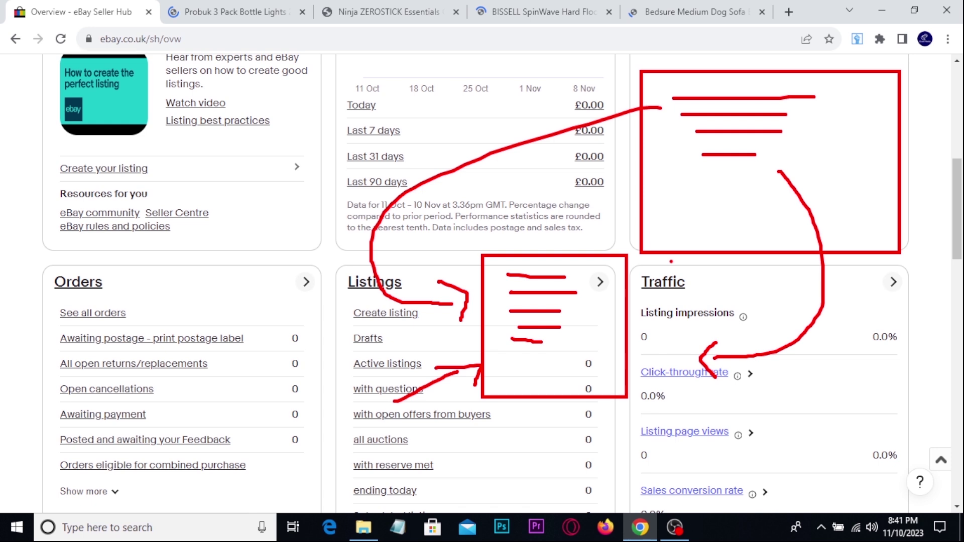
pyautogui.press('Escape')
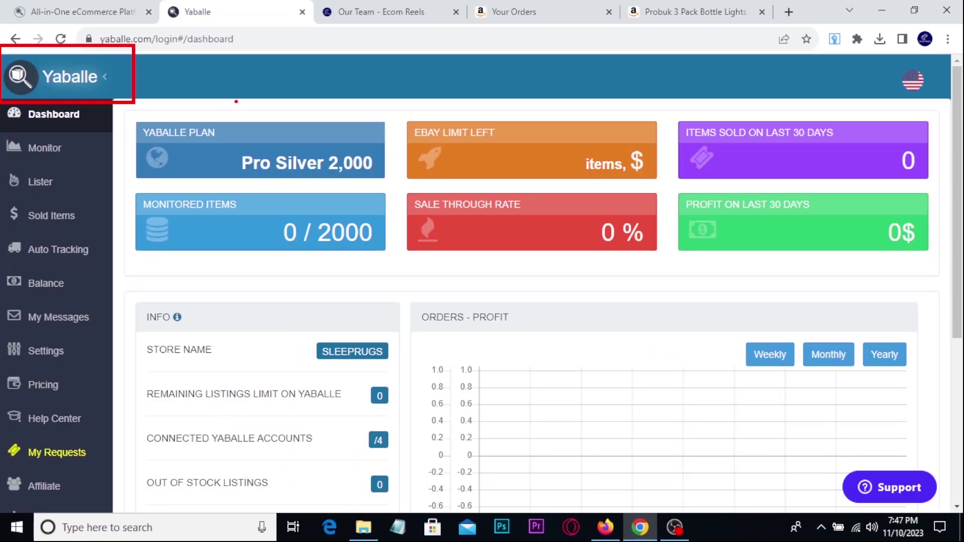
pyautogui.moveTo(491, 266); pyautogui.dragTo(715, 382)
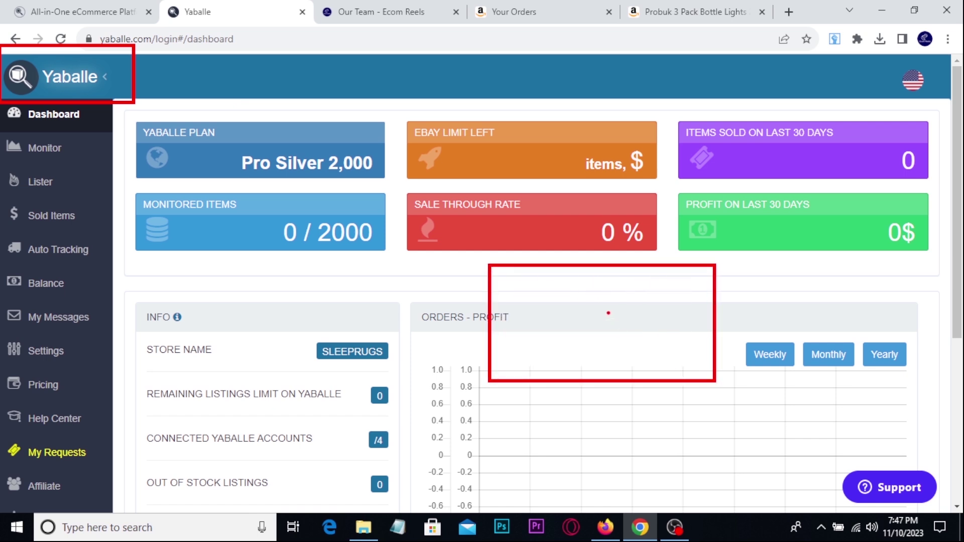
pyautogui.press('Escape')
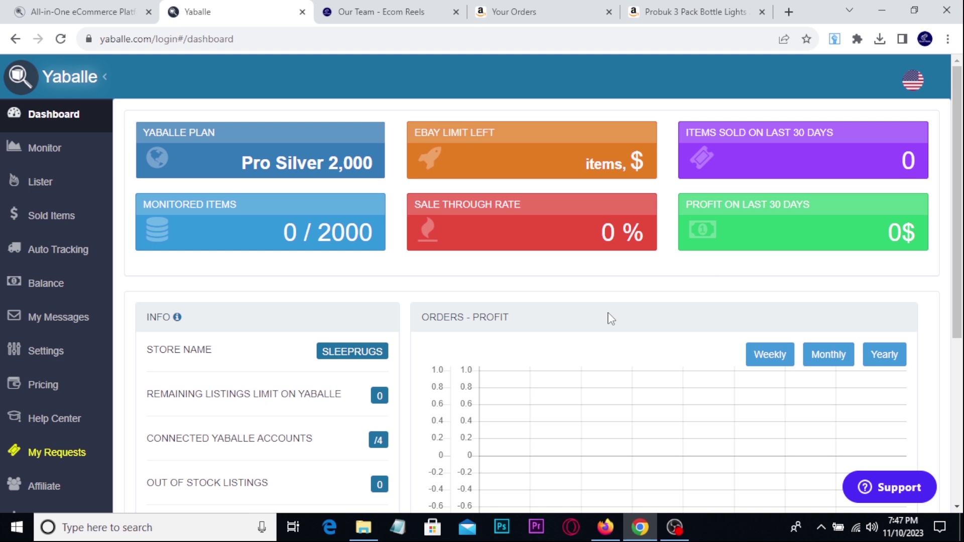
# Step: Switch to Firefox to look at the Add tracking option on the string lights order, and return to Yaballe in Chrome
pyautogui.click(605, 527)
pyautogui.hotkey('ctrl', '2')
pyautogui.moveTo(328, 322); pyautogui.dragTo(446, 368)
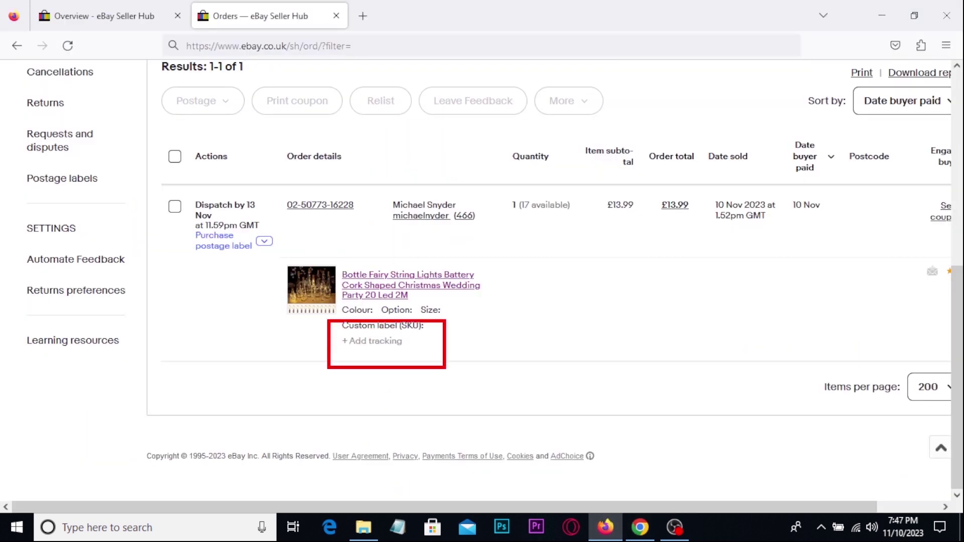
pyautogui.moveTo(350, 462); pyautogui.dragTo(374, 382)
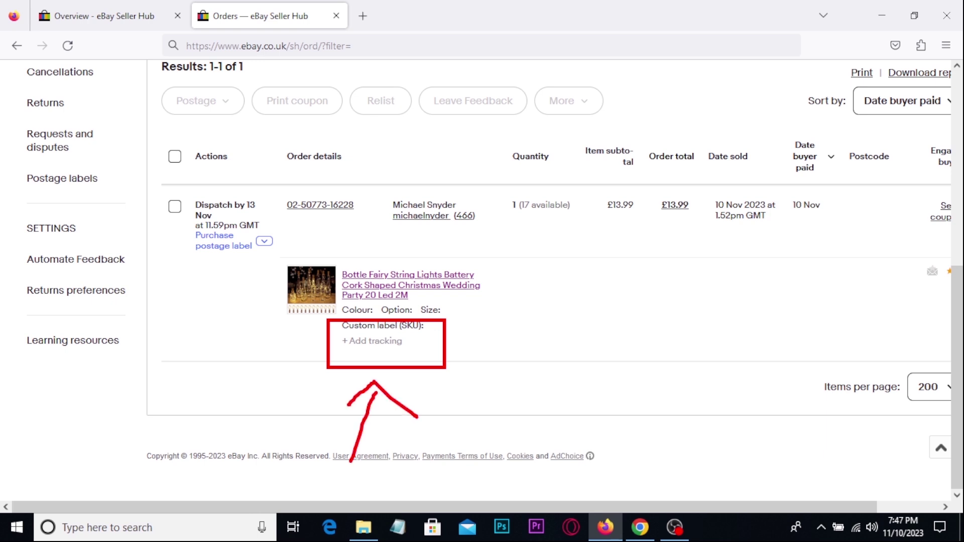
pyautogui.press('Escape')
pyautogui.hotkey('alt', 'Tab')
pyautogui.hotkey('ctrl', '2')
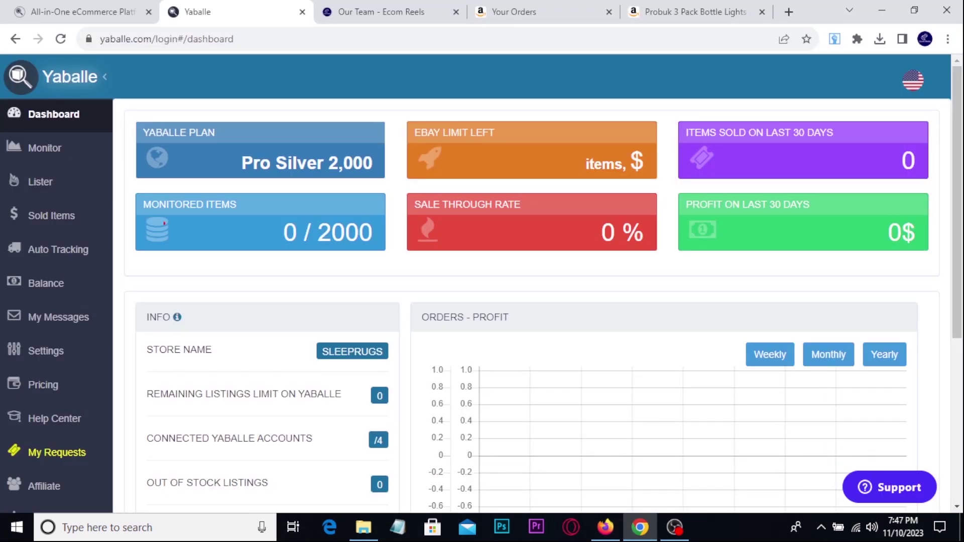
# Step: Expand the additional options on Yaballe's Auto Tracking page and open the Manual Tracking Number Conversion form
pyautogui.moveTo(2, 234); pyautogui.dragTo(118, 268)
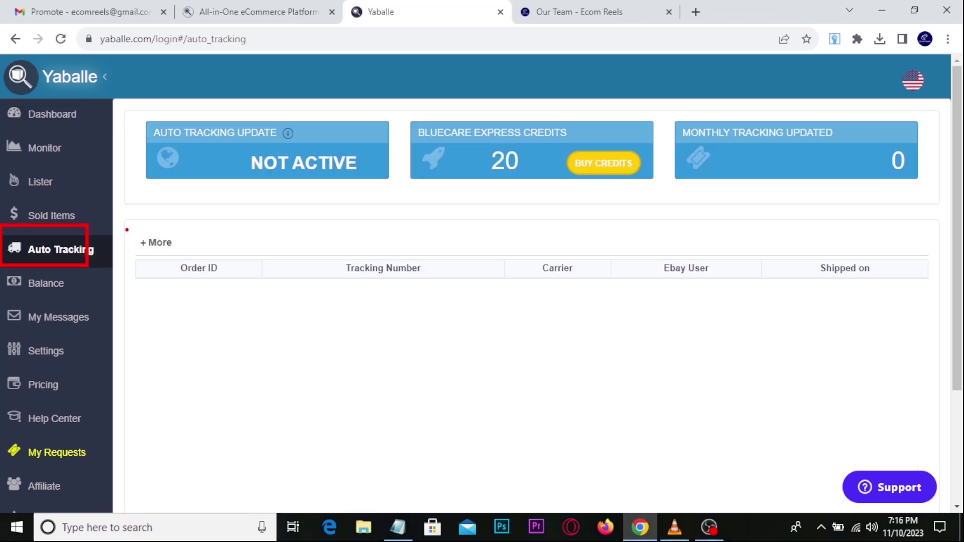
pyautogui.moveTo(127, 230); pyautogui.dragTo(186, 261)
pyautogui.moveTo(403, 104)
pyautogui.mouseDown()
pyautogui.moveTo(518, 161)
pyautogui.moveTo(639, 203)
pyautogui.mouseUp()
pyautogui.moveTo(448, 292)
pyautogui.mouseDown()
pyautogui.moveTo(483, 222)
pyautogui.moveTo(493, 248)
pyautogui.mouseUp()
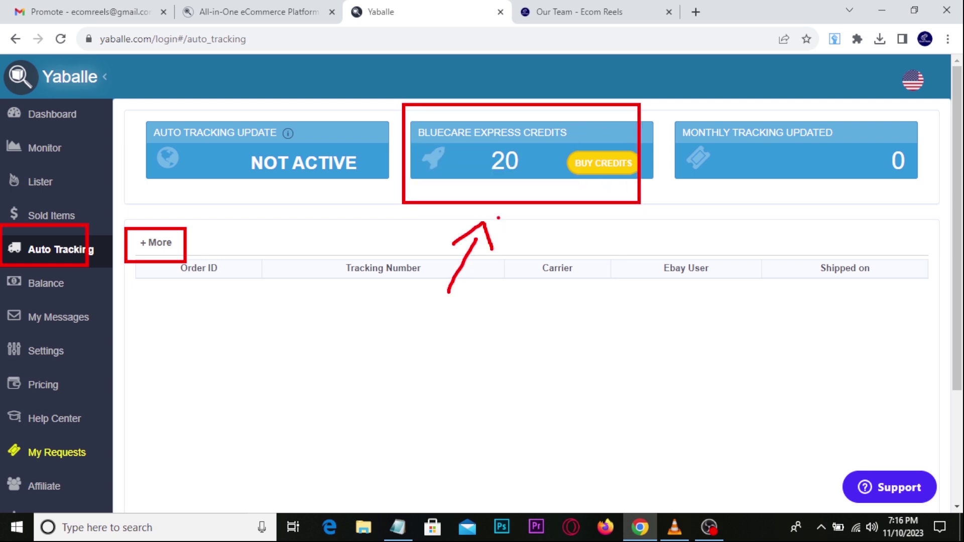
pyautogui.press('Escape')
pyautogui.click(157, 244)
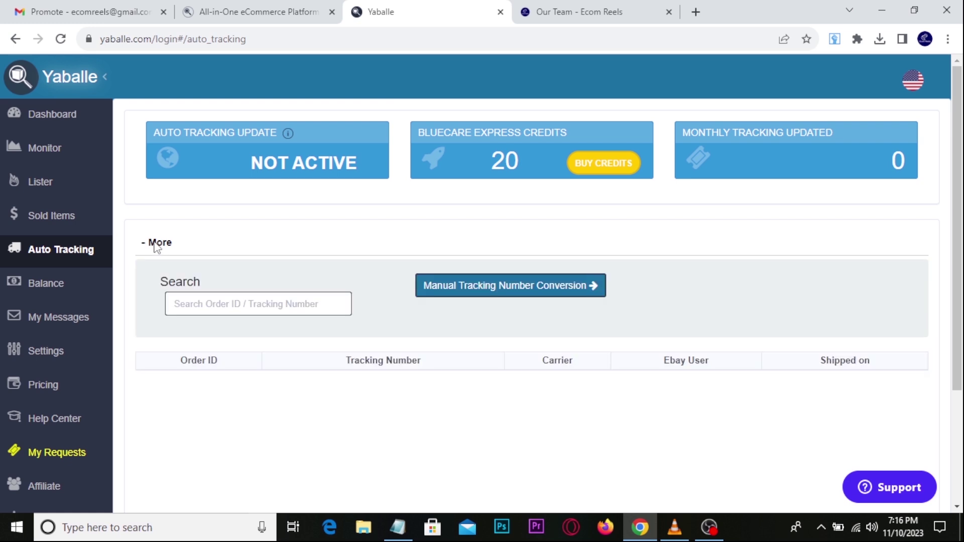
pyautogui.hotkey('ctrl', '2')
pyautogui.moveTo(396, 255); pyautogui.dragTo(658, 321)
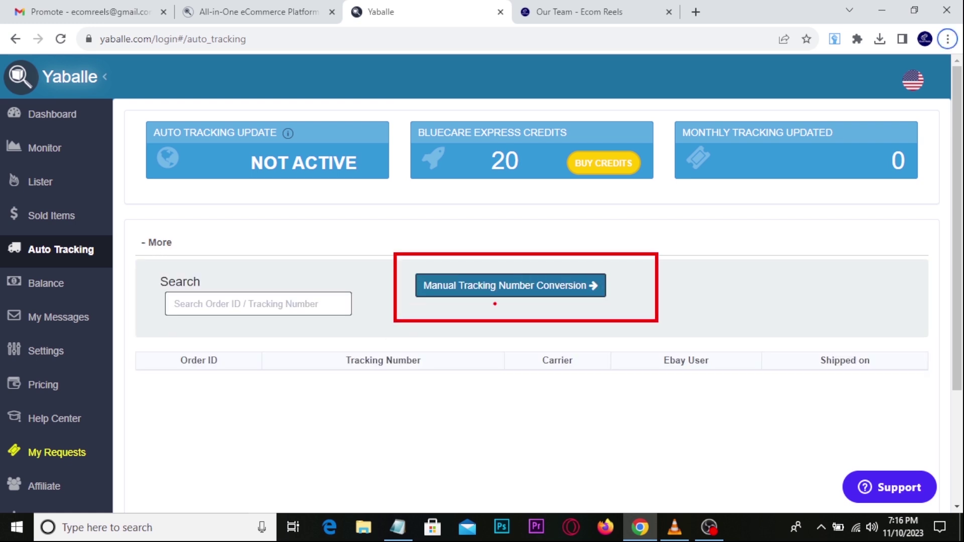
pyautogui.press('Escape')
pyautogui.click(499, 291)
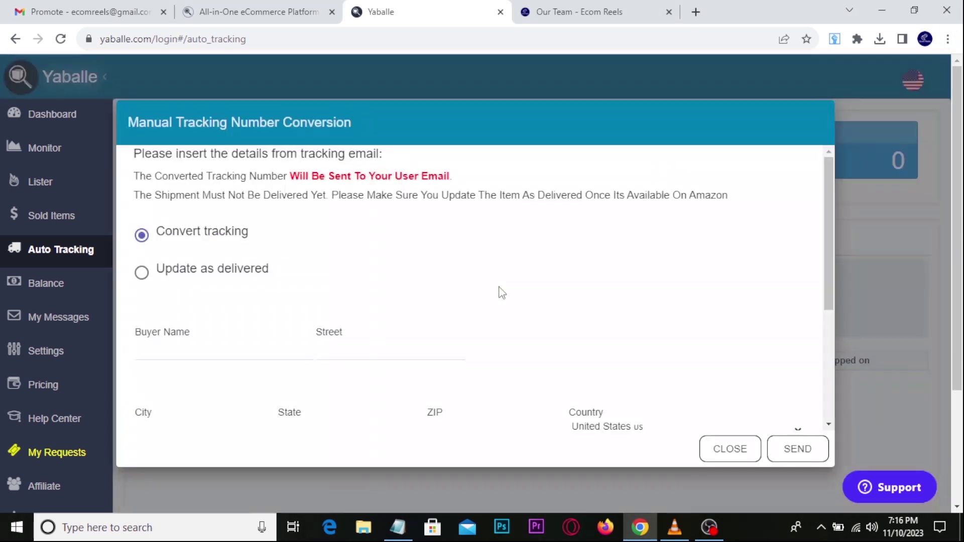
# Step: Review the Convert tracking option and the fields below it in the Manual Tracking Number Conversion form
pyautogui.hotkey('ctrl', '2')
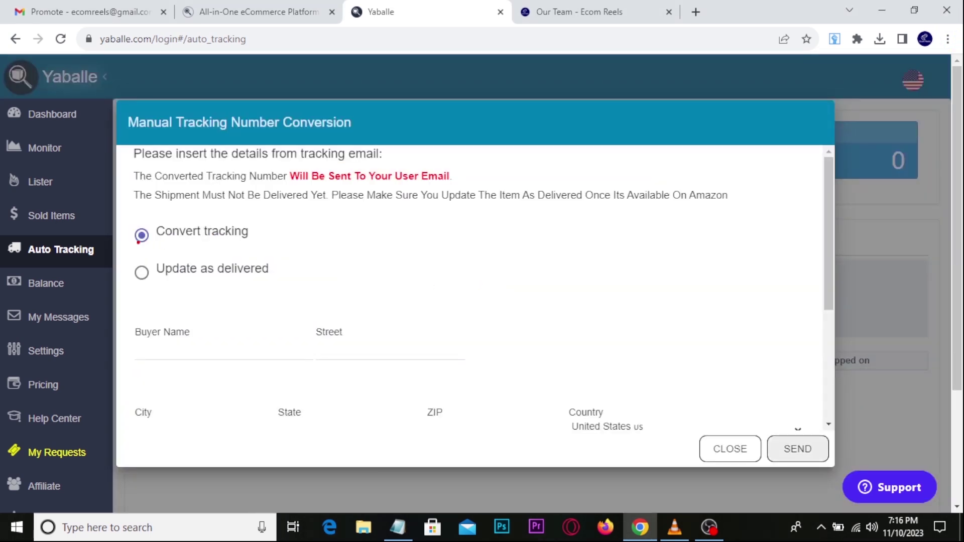
pyautogui.moveTo(123, 217); pyautogui.dragTo(285, 257)
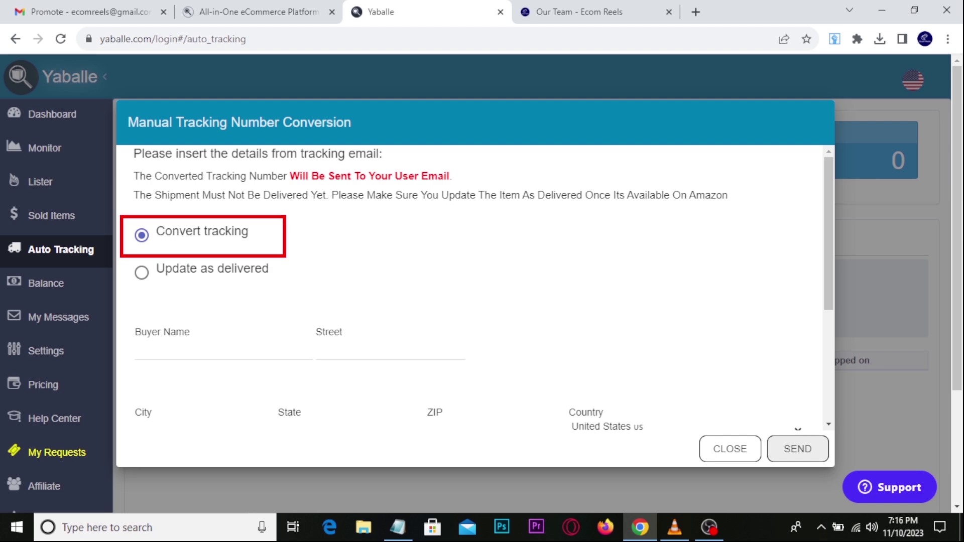
pyautogui.press('Escape')
pyautogui.scroll(-1, 321, 269)
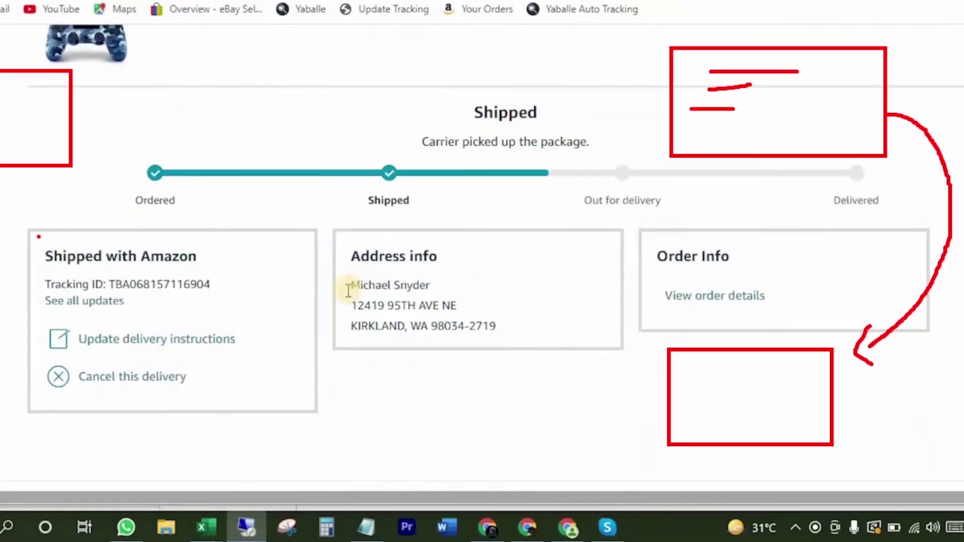
# Step: Examine the tracking ID and the buyer's address info on the Amazon tracking page of the shipped order
pyautogui.moveTo(10, 214)
pyautogui.mouseDown()
pyautogui.moveTo(150, 331)
pyautogui.moveTo(336, 428)
pyautogui.mouseUp()
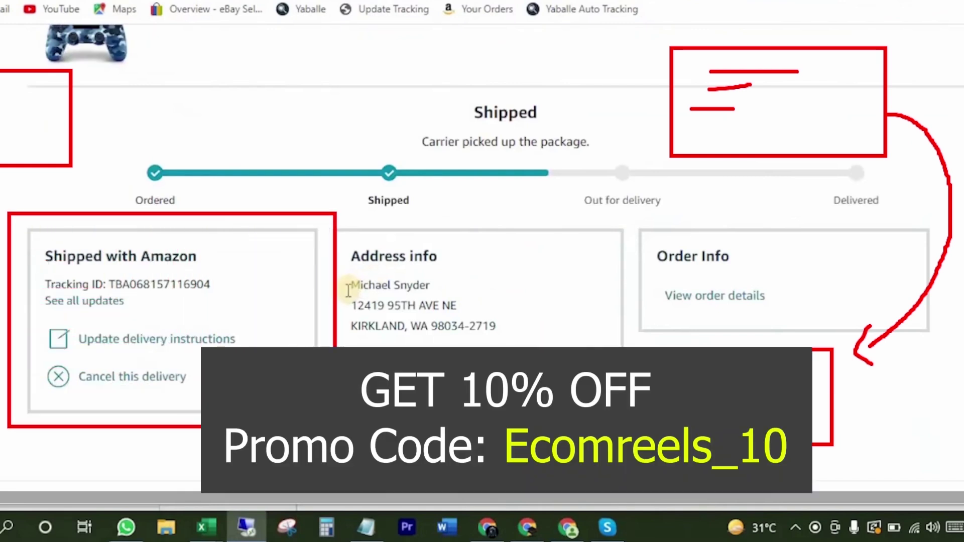
pyautogui.moveTo(101, 270)
pyautogui.mouseDown()
pyautogui.moveTo(215, 304)
pyautogui.moveTo(308, 257)
pyautogui.mouseUp()
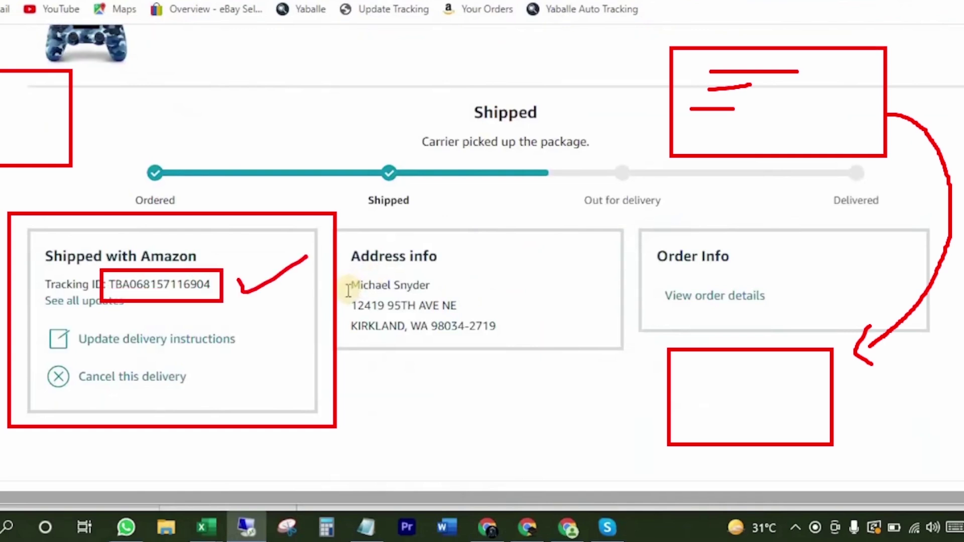
pyautogui.hotkey('ctrl', 'z')
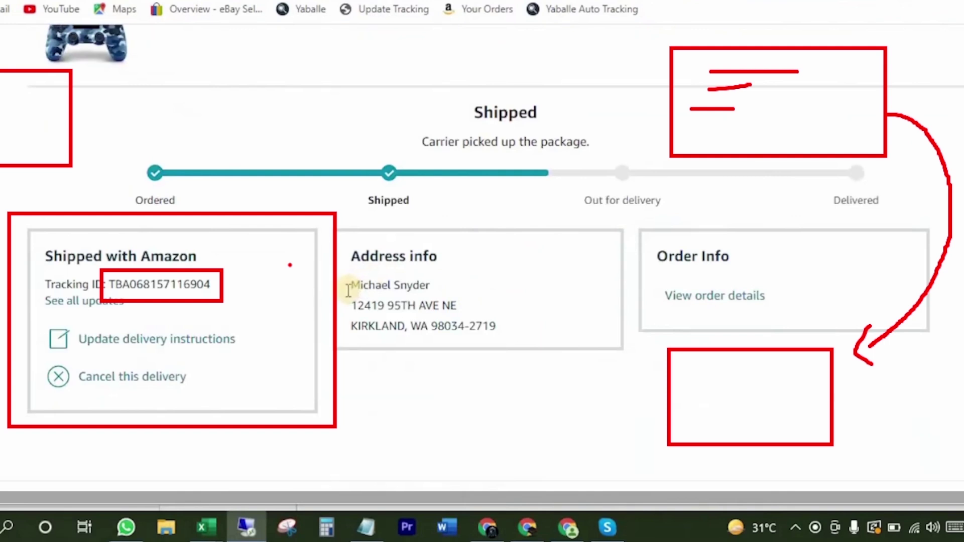
pyautogui.moveTo(247, 259)
pyautogui.mouseDown()
pyautogui.moveTo(274, 257)
pyautogui.moveTo(267, 279)
pyautogui.moveTo(205, 321)
pyautogui.moveTo(85, 320)
pyautogui.mouseUp()
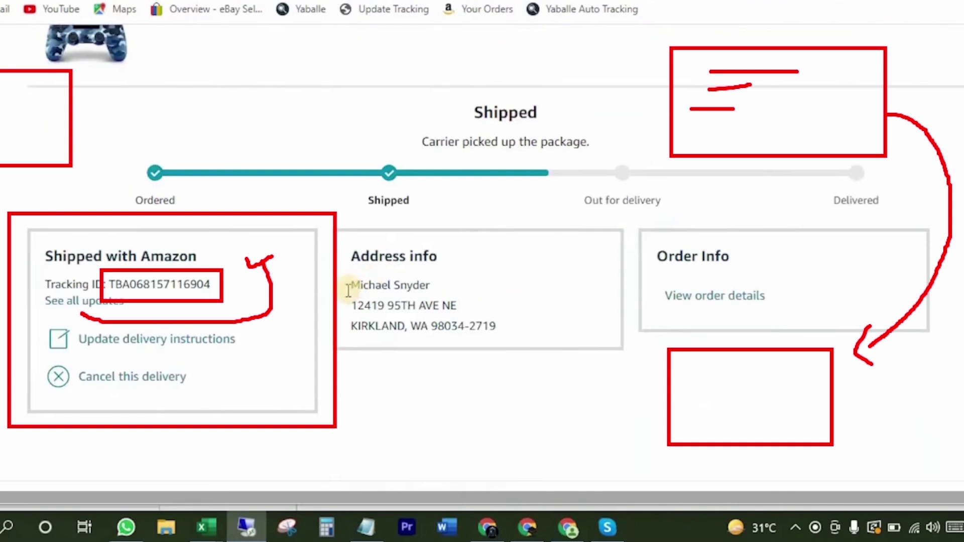
pyautogui.press('e')
pyautogui.moveTo(322, 207); pyautogui.dragTo(483, 320)
pyautogui.press('e')
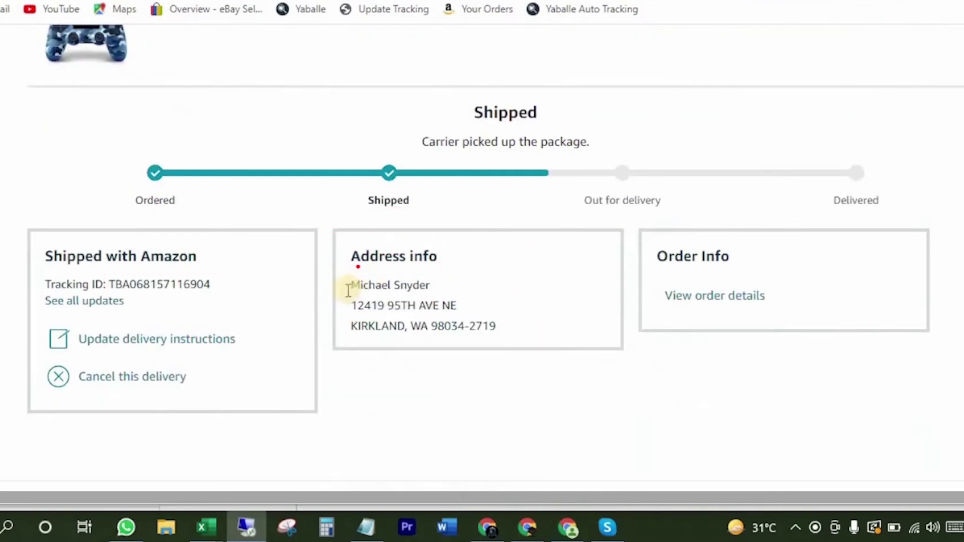
pyautogui.moveTo(324, 211)
pyautogui.mouseDown()
pyautogui.moveTo(455, 306)
pyautogui.moveTo(526, 375)
pyautogui.mouseUp()
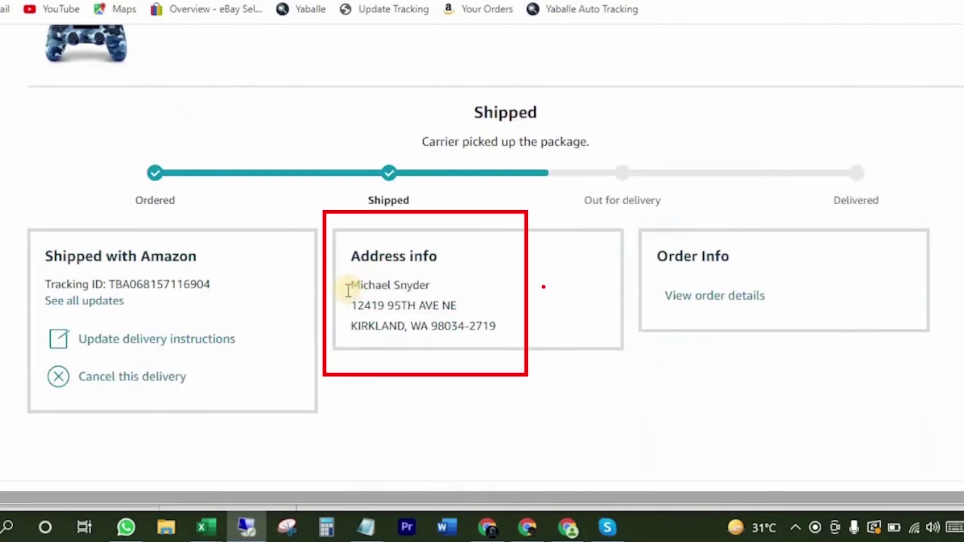
pyautogui.moveTo(542, 280); pyautogui.dragTo(584, 273)
pyautogui.press('Escape')
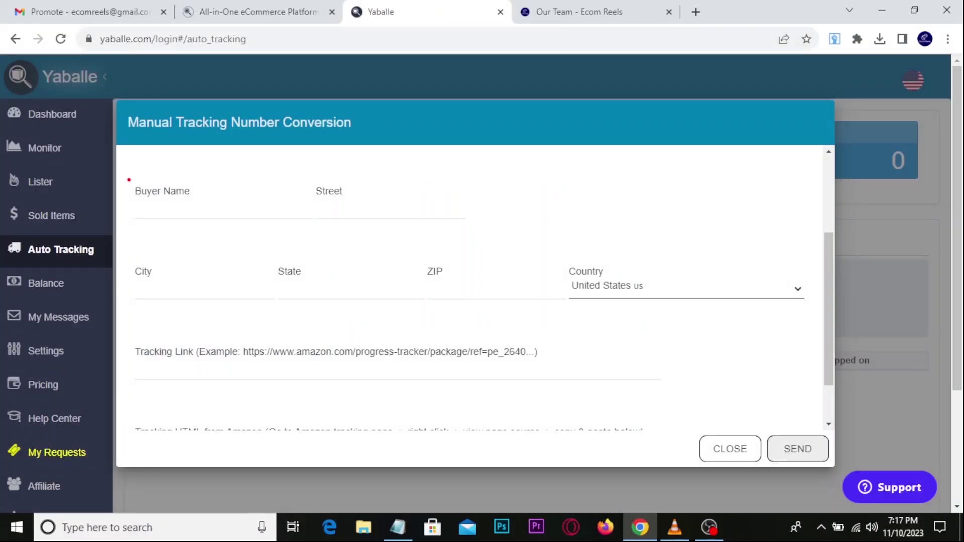
# Step: Copy the buyer's full name from the Notepad note into the form's Buyer Name field
pyautogui.moveTo(129, 180); pyautogui.dragTo(205, 224)
pyautogui.press('Escape')
pyautogui.click(398, 528)
pyautogui.moveTo(647, 193); pyautogui.dragTo(605, 193)
pyautogui.doubleClick(666, 193)
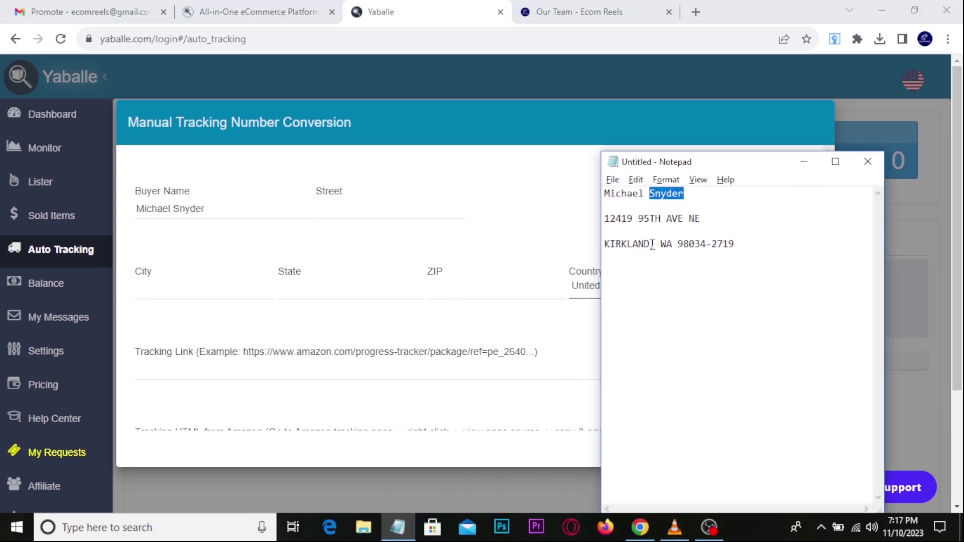
# Step: Copy the buyer's city and state from the Notepad note into the City and State fields
pyautogui.moveTo(652, 245); pyautogui.dragTo(605, 246)
pyautogui.hotkey('ctrl', 'c')
pyautogui.click(157, 284)
pyautogui.hotkey('ctrl', 'v')
pyautogui.hotkey('alt', 'Tab')
pyautogui.moveTo(661, 244); pyautogui.dragTo(590, 216)
pyautogui.hotkey('ctrl', 'c')
pyautogui.click(305, 286)
pyautogui.hotkey('ctrl', 'v')
# Step: Copy the buyer's street address and ZIP code from the Notepad note into the Street and ZIP fields
pyautogui.hotkey('alt', 'Tab')
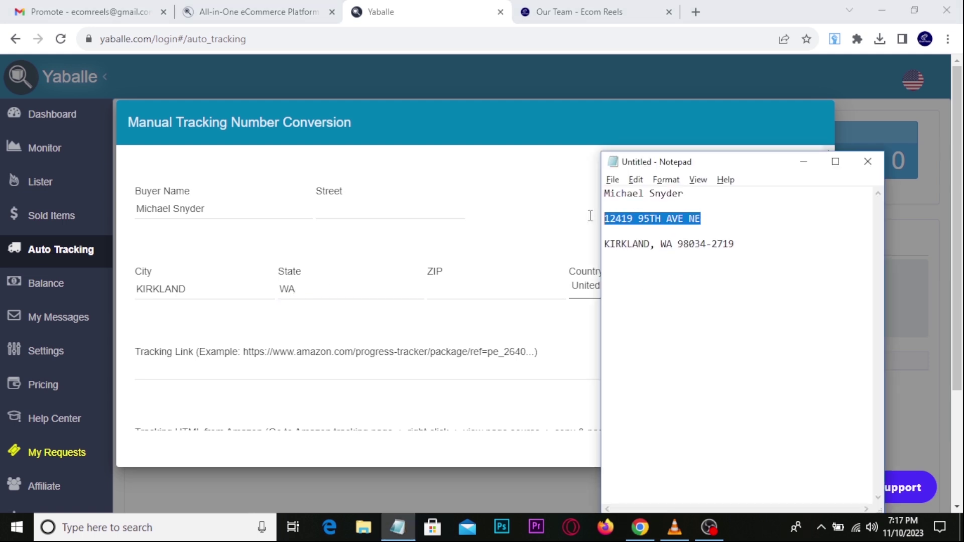
pyautogui.hotkey('ctrl', 'c')
pyautogui.click(375, 216)
pyautogui.hotkey('ctrl', 'v')
pyautogui.hotkey('alt', 'Tab')
pyautogui.click(741, 245)
pyautogui.moveTo(740, 245); pyautogui.dragTo(678, 245)
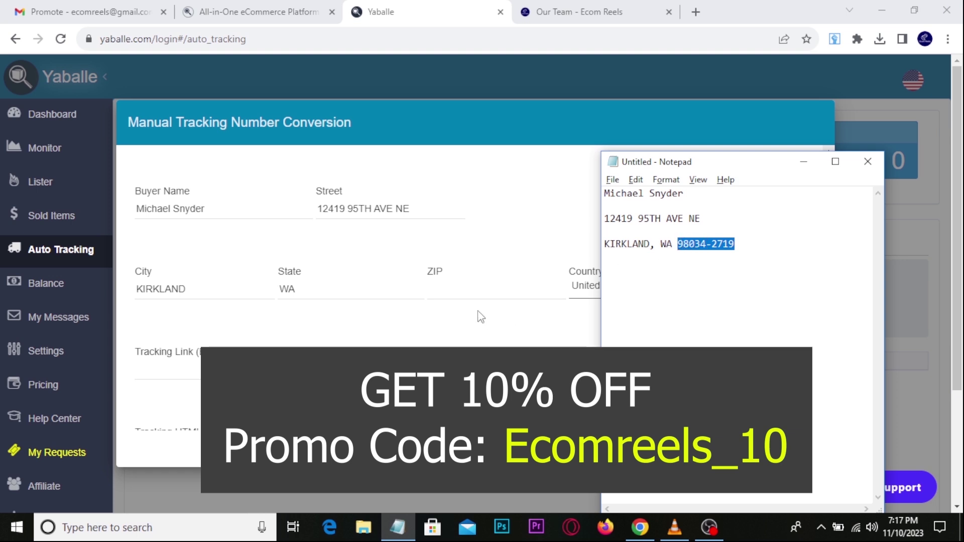
pyautogui.hotkey('ctrl', 'c')
pyautogui.click(469, 290)
pyautogui.hotkey('ctrl', 'v')
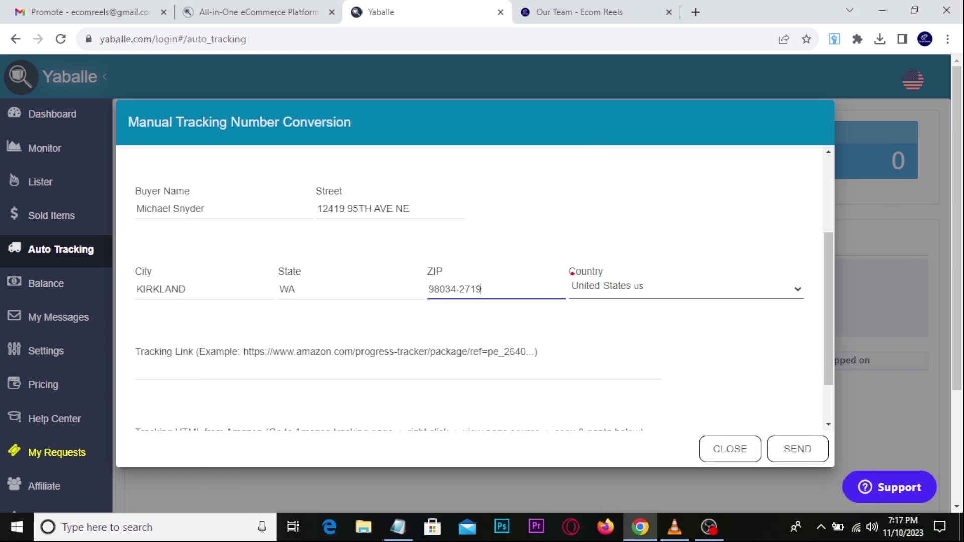
# Step: Review the Country and Tracking Link fields, and find the tracking link in the address of the Amazon Track Package page
pyautogui.moveTo(564, 253); pyautogui.dragTo(686, 322)
pyautogui.moveTo(125, 327)
pyautogui.mouseDown()
pyautogui.moveTo(258, 382)
pyautogui.moveTo(546, 402)
pyautogui.mouseUp()
pyautogui.moveTo(554, 347); pyautogui.dragTo(611, 324)
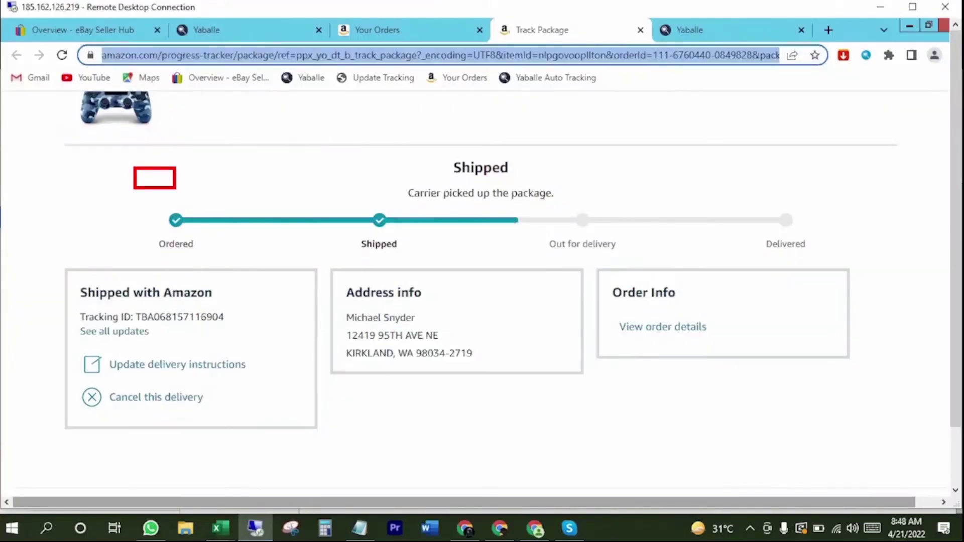
pyautogui.moveTo(134, 167)
pyautogui.mouseDown()
pyautogui.moveTo(409, 261)
pyautogui.moveTo(797, 282)
pyautogui.mouseUp()
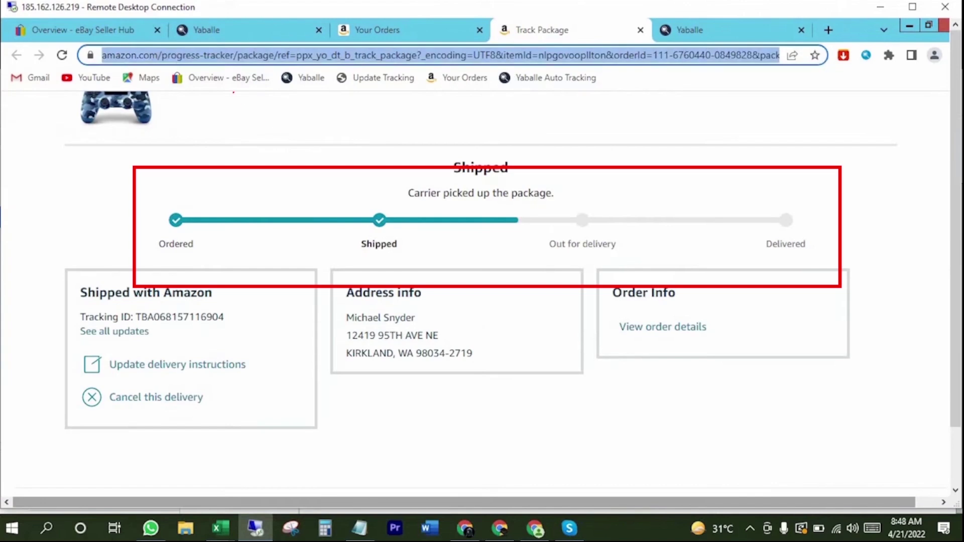
pyautogui.moveTo(95, 41)
pyautogui.mouseDown()
pyautogui.moveTo(352, 83)
pyautogui.moveTo(778, 71)
pyautogui.moveTo(804, 53)
pyautogui.mouseUp()
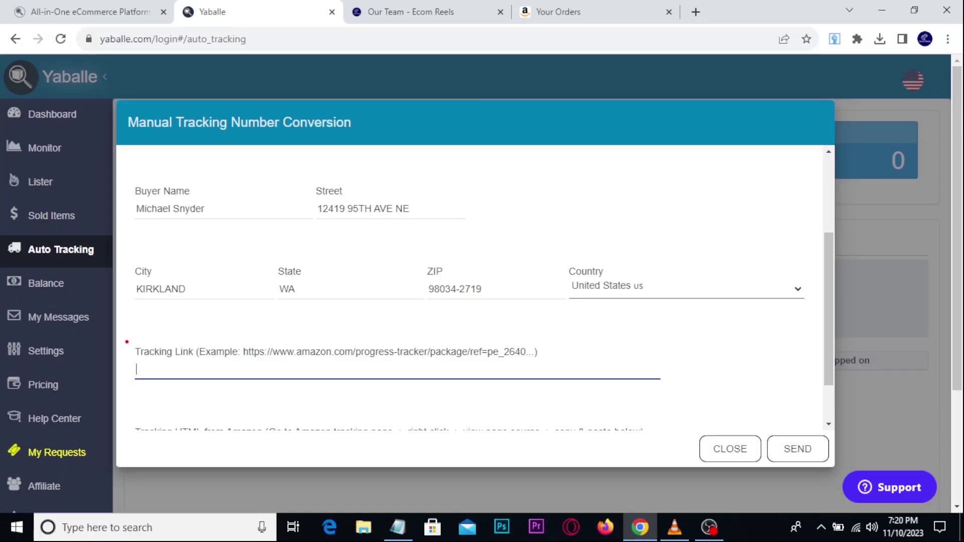
pyautogui.moveTo(127, 342)
pyautogui.mouseDown()
pyautogui.moveTo(269, 398)
pyautogui.moveTo(484, 399)
pyautogui.mouseUp()
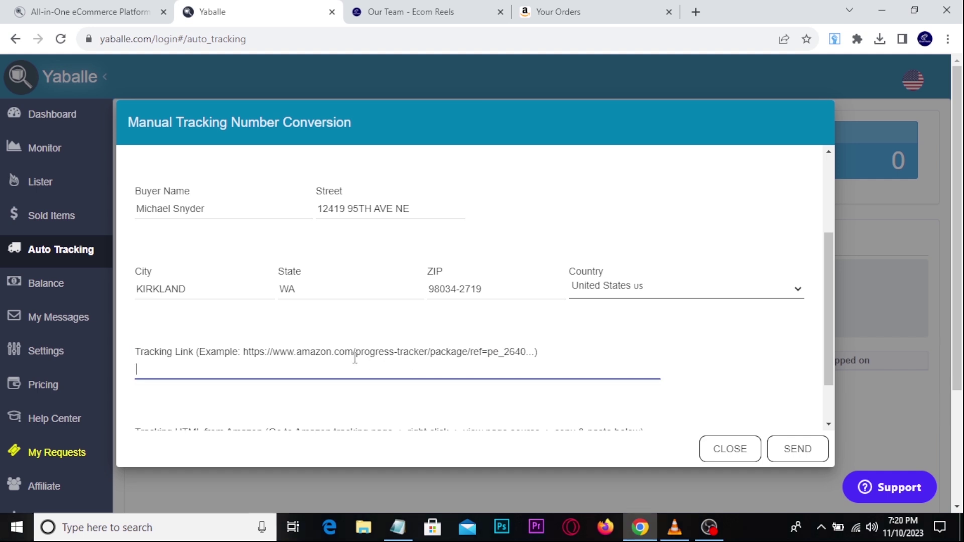
pyautogui.hotkey('ctrl', 'v')
pyautogui.click(304, 396)
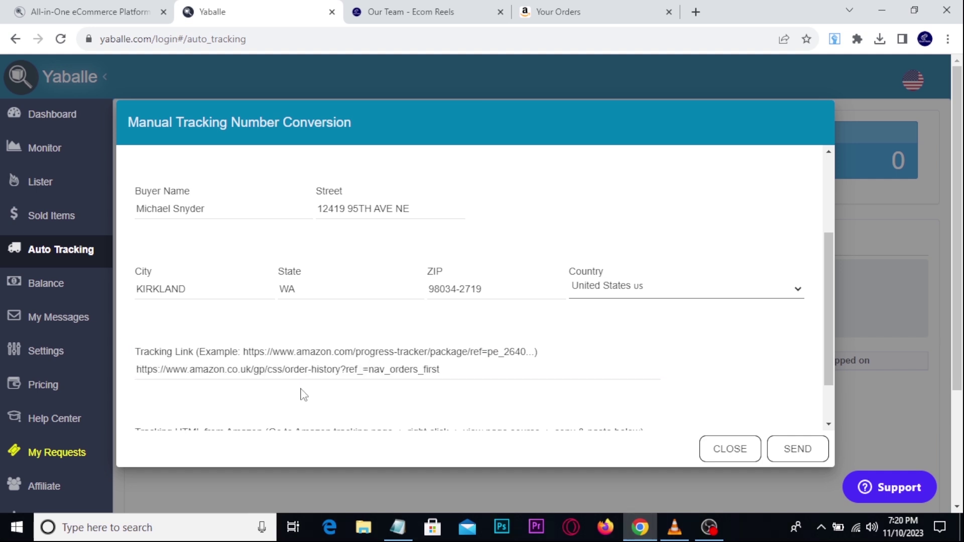
# Step: Read the Tracking HTML from Amazon field's instructions for copying the tracking page's source
pyautogui.scroll(-5, 303, 396)
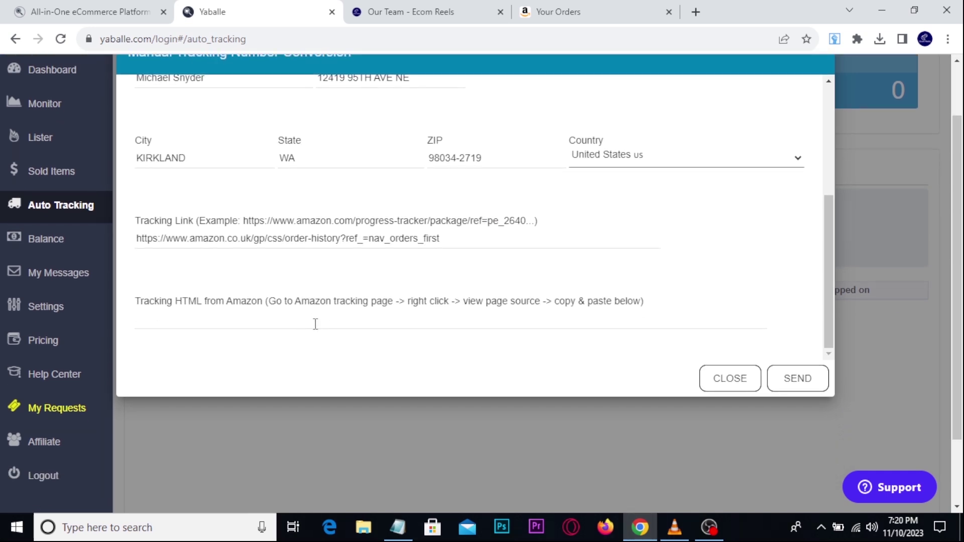
pyautogui.moveTo(128, 280); pyautogui.dragTo(679, 347)
pyautogui.moveTo(451, 287); pyautogui.dragTo(552, 316)
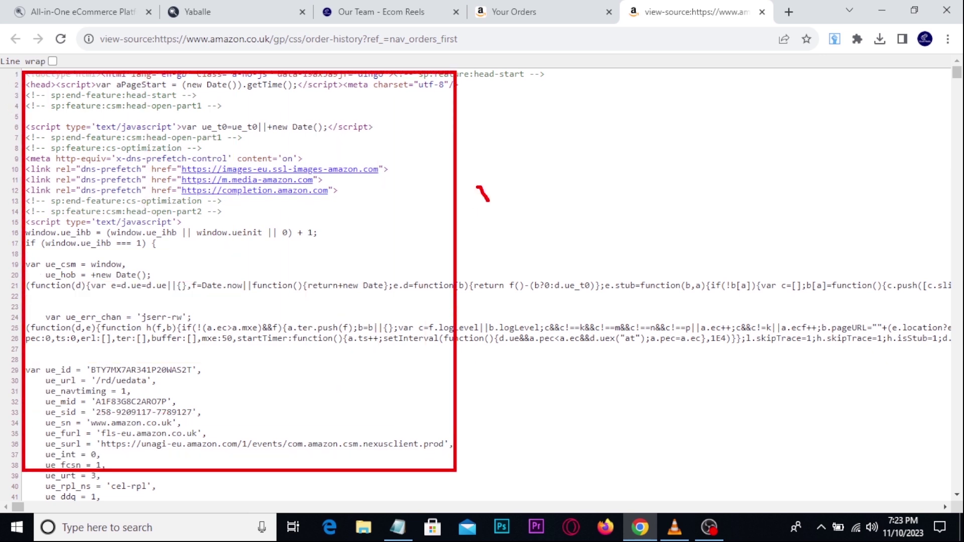
# Step: Copy the Amazon page's entire source code into the Tracking HTML from Amazon field and send the conversion form
pyautogui.hotkey('ctrl', 'a')
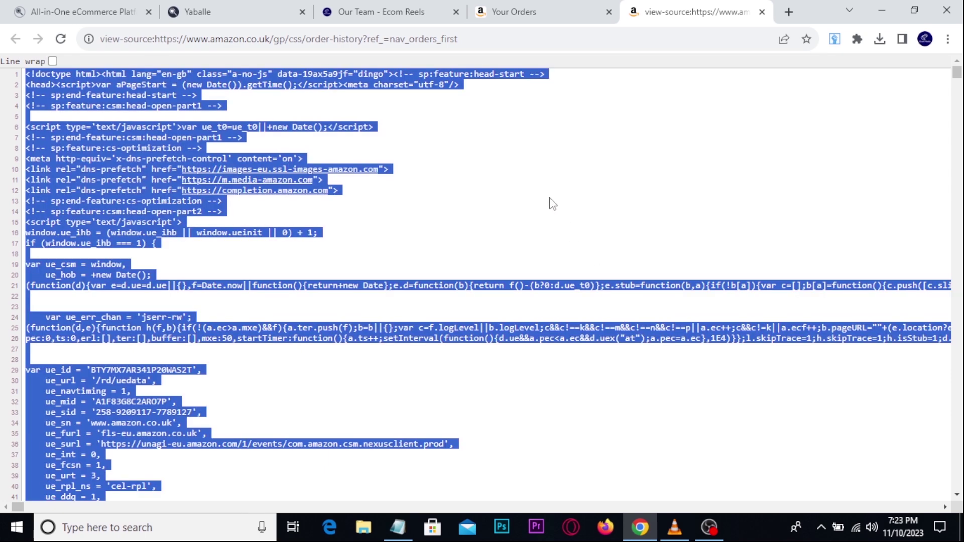
pyautogui.click(237, 12)
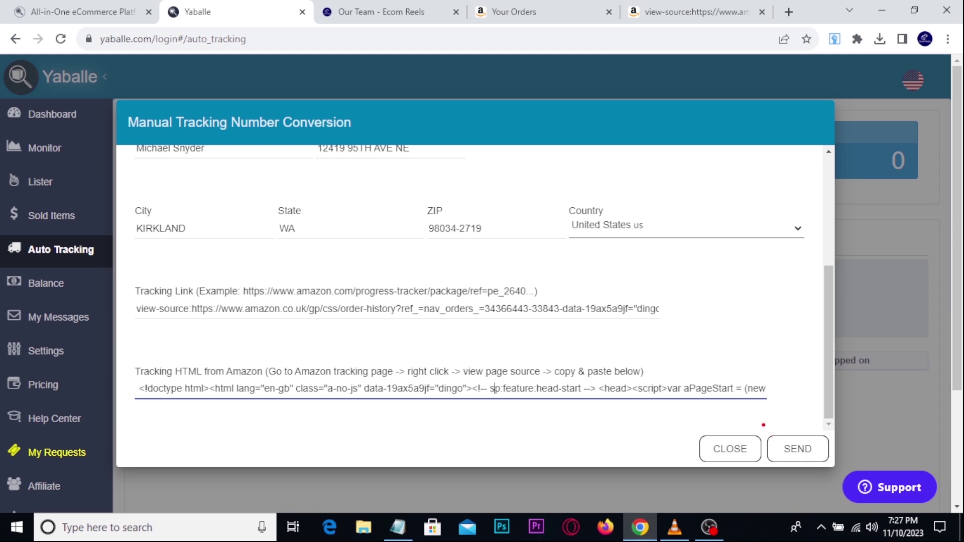
pyautogui.click(802, 458)
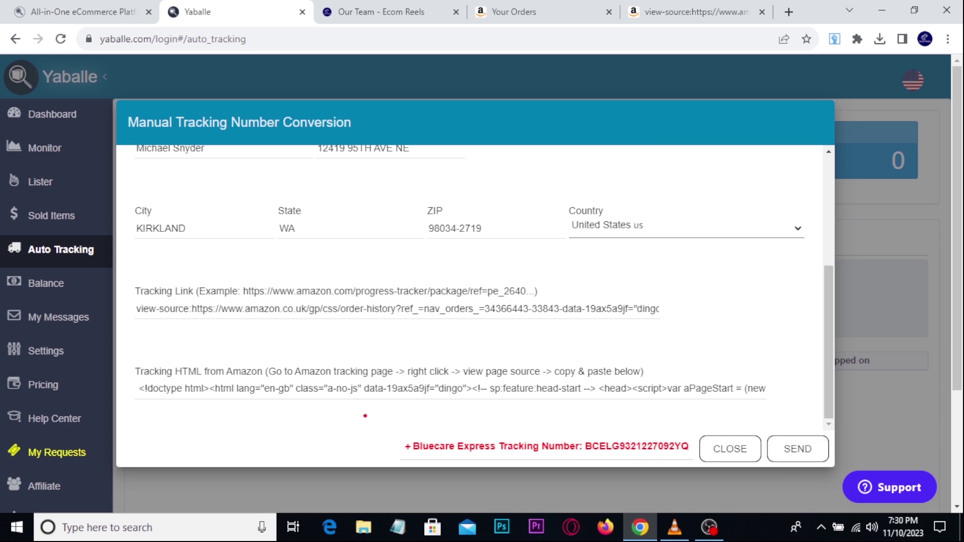
# Step: Select the converted Bluecare Express tracking number and locate the Add tracking option for the order on eBay's Orders page in Firefox
pyautogui.moveTo(368, 412)
pyautogui.mouseDown()
pyautogui.moveTo(531, 465)
pyautogui.moveTo(702, 475)
pyautogui.mouseUp()
pyautogui.moveTo(580, 427); pyautogui.dragTo(692, 458)
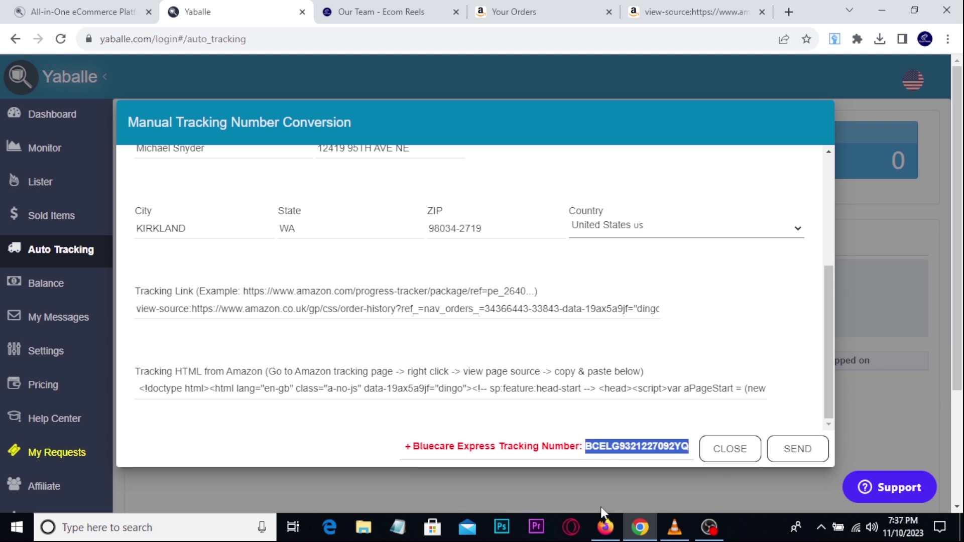
pyautogui.click(605, 527)
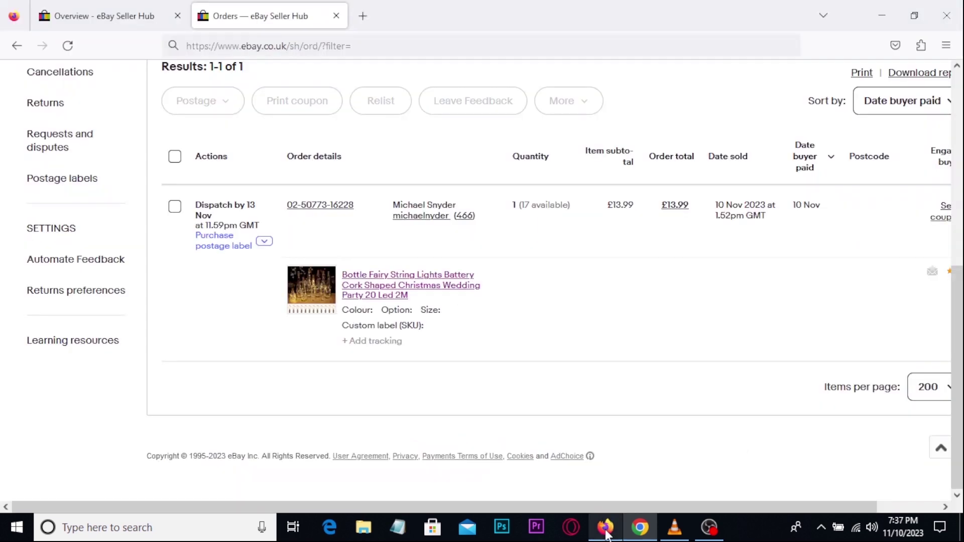
pyautogui.hotkey('ctrl', '2')
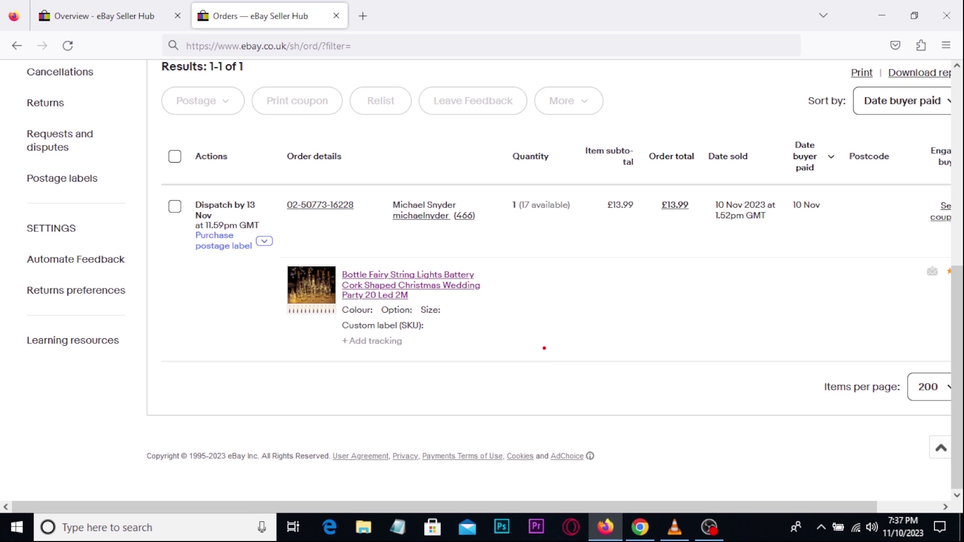
pyautogui.moveTo(333, 332); pyautogui.dragTo(427, 358)
pyautogui.moveTo(382, 439); pyautogui.dragTo(381, 409)
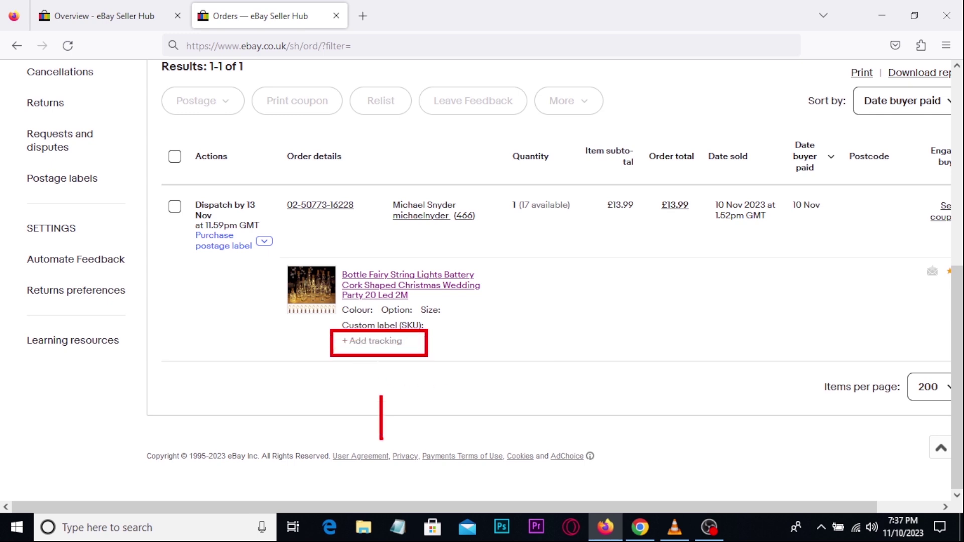
pyautogui.press('e')
pyautogui.moveTo(319, 319); pyautogui.dragTo(467, 391)
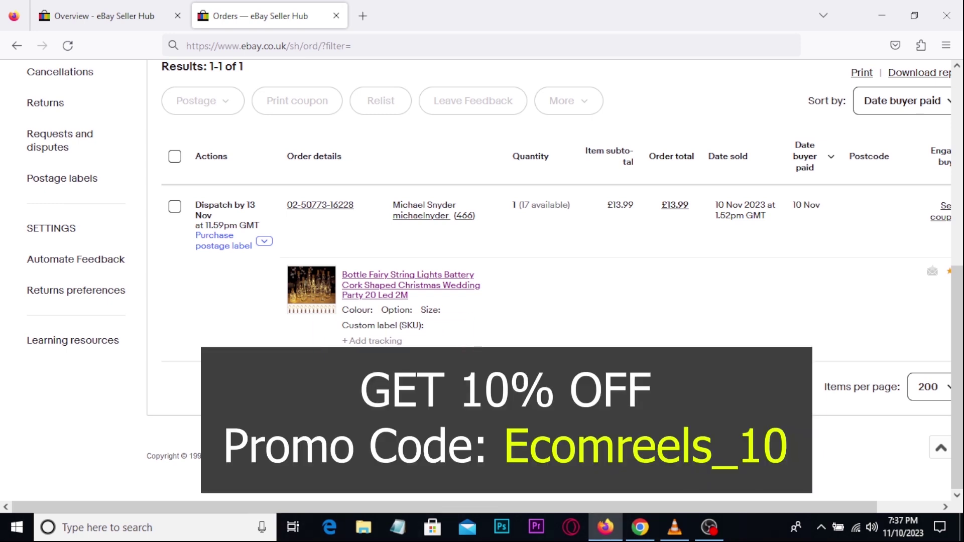
pyautogui.click(640, 527)
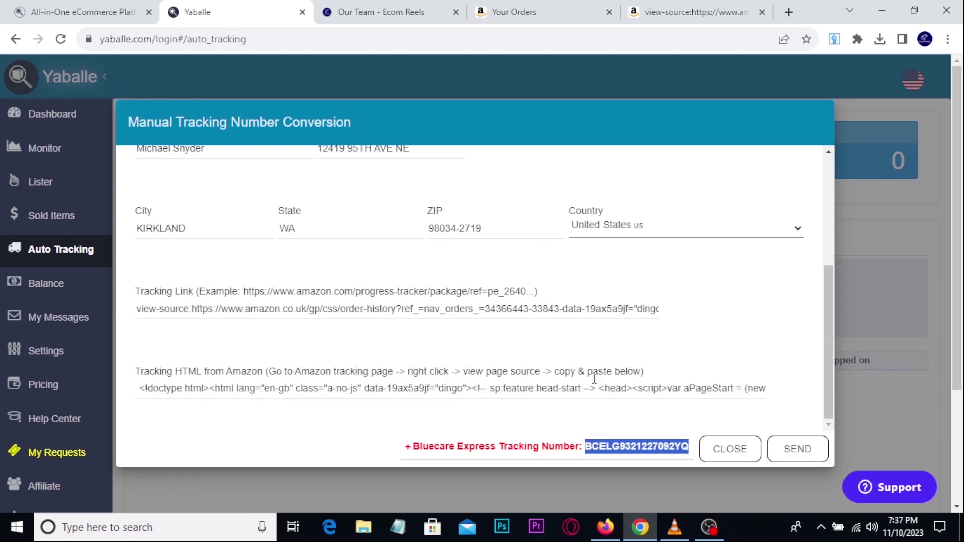
pyautogui.click(602, 417)
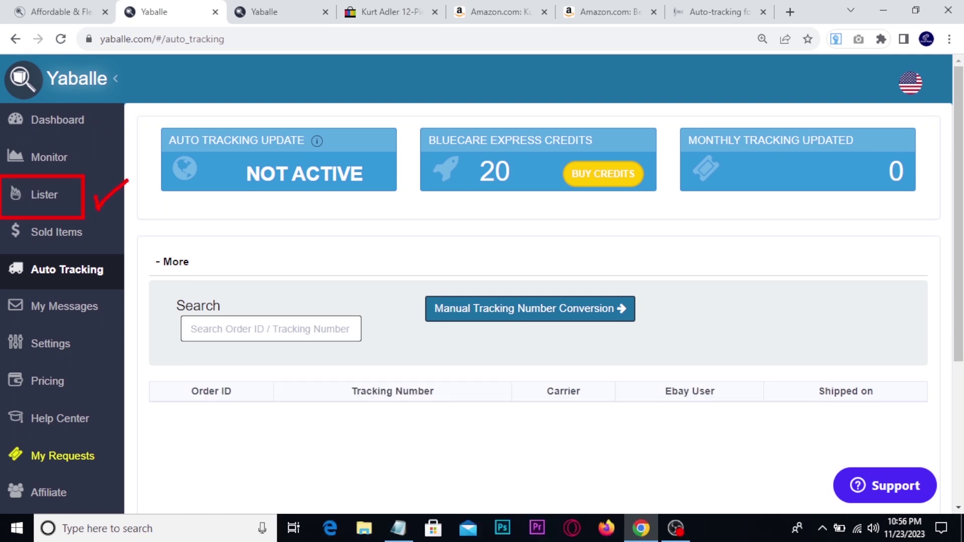
# Step: Review the Monitor plans on the Yaballe Pricing page, focusing on the plan for up to 150 active listings
pyautogui.click(68, 7)
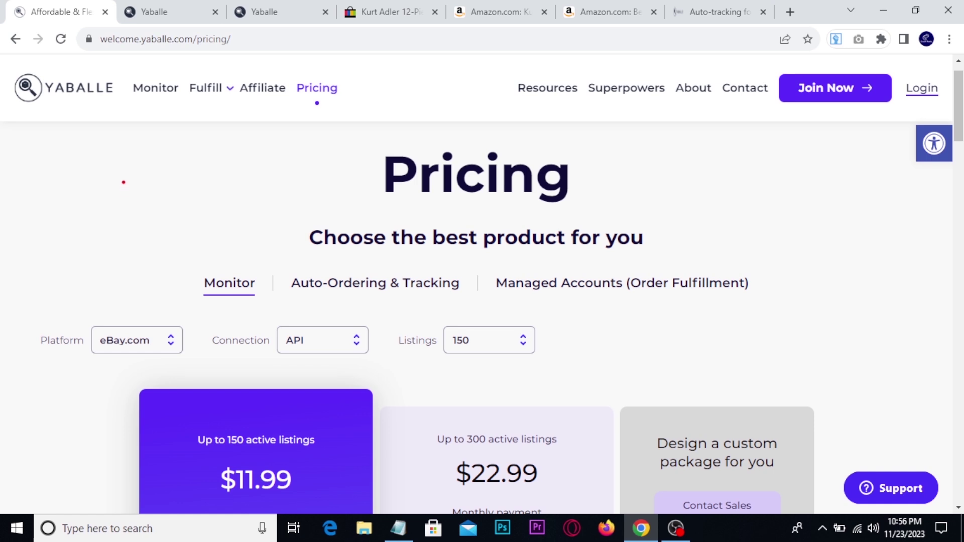
pyautogui.scroll(-3, 123, 183)
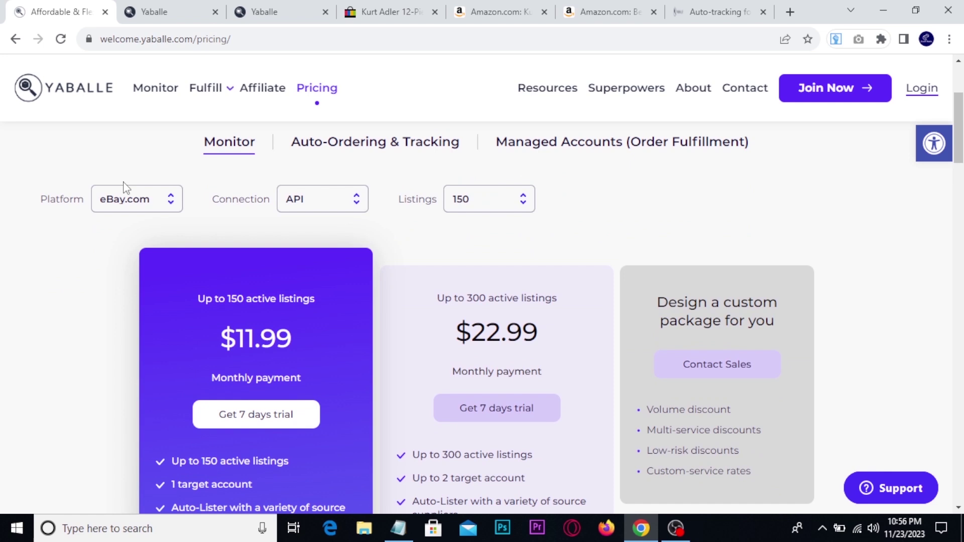
pyautogui.moveTo(117, 239)
pyautogui.mouseDown()
pyautogui.moveTo(312, 402)
pyautogui.moveTo(364, 473)
pyautogui.mouseUp()
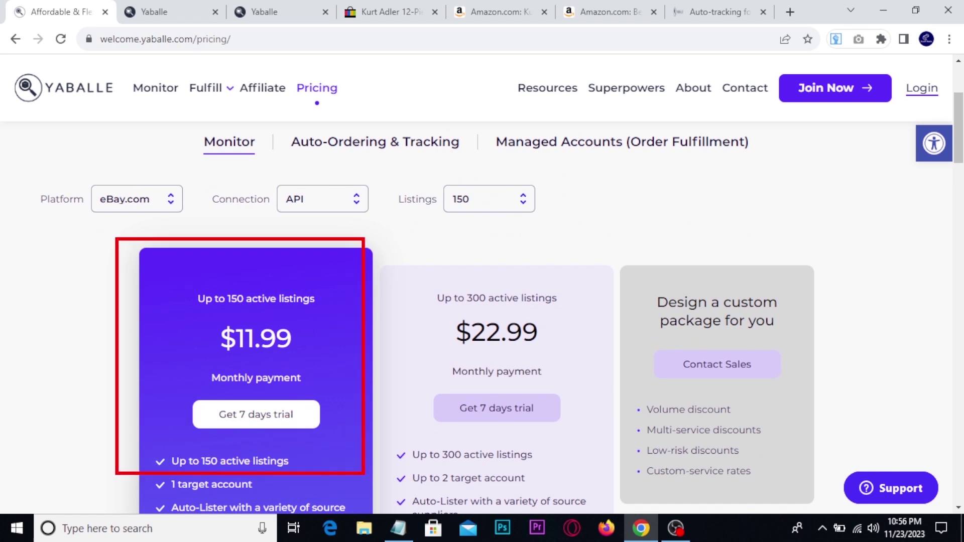
# Step: Examine the Auto-Ordering & Tracking prices, credit packages and included features for the Auto-Order & Tracking and Auto-Conversion plans
pyautogui.click(333, 150)
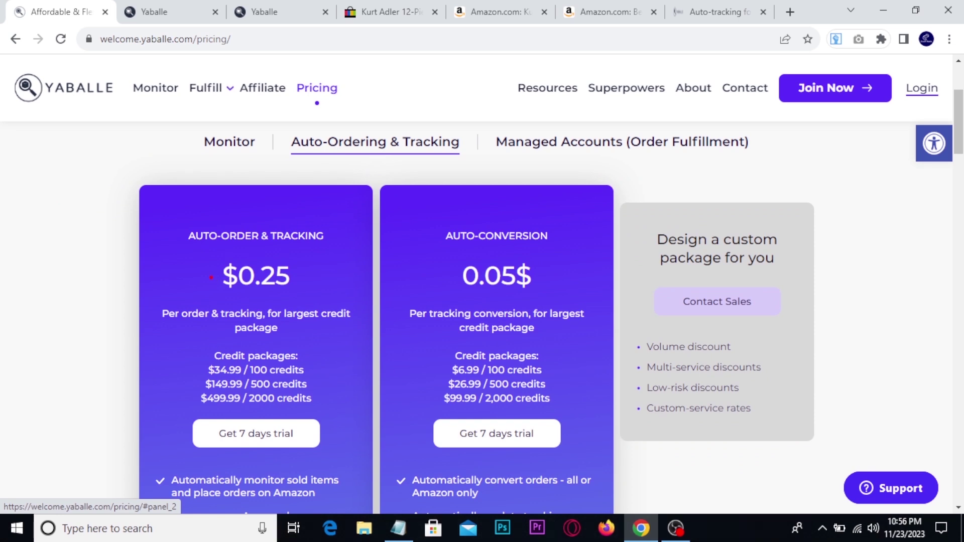
pyautogui.moveTo(155, 206); pyautogui.dragTo(360, 415)
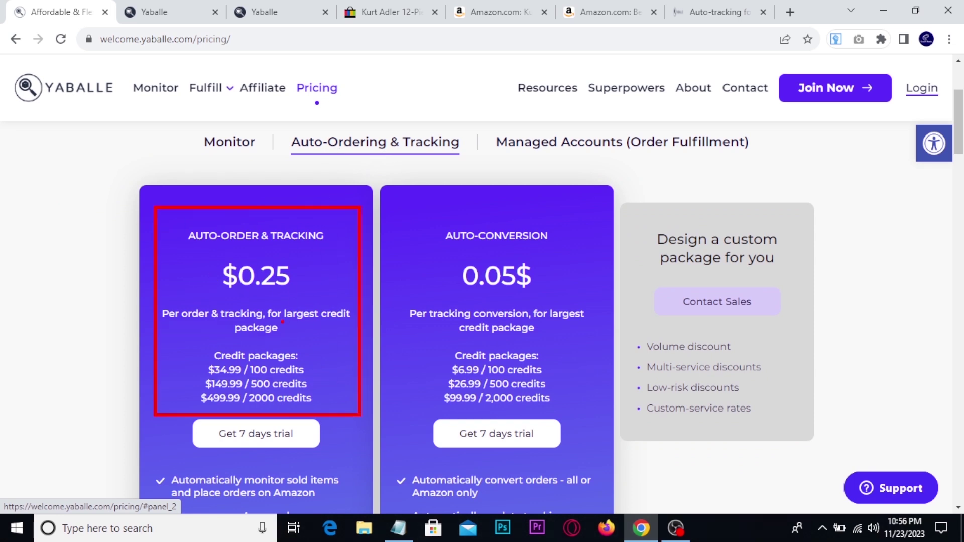
pyautogui.moveTo(414, 204); pyautogui.dragTo(645, 441)
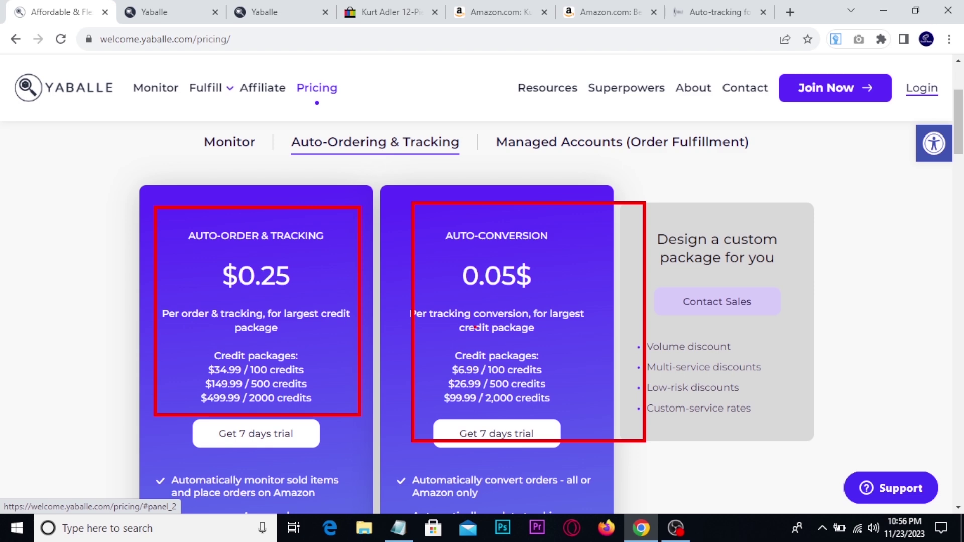
pyautogui.press('Escape')
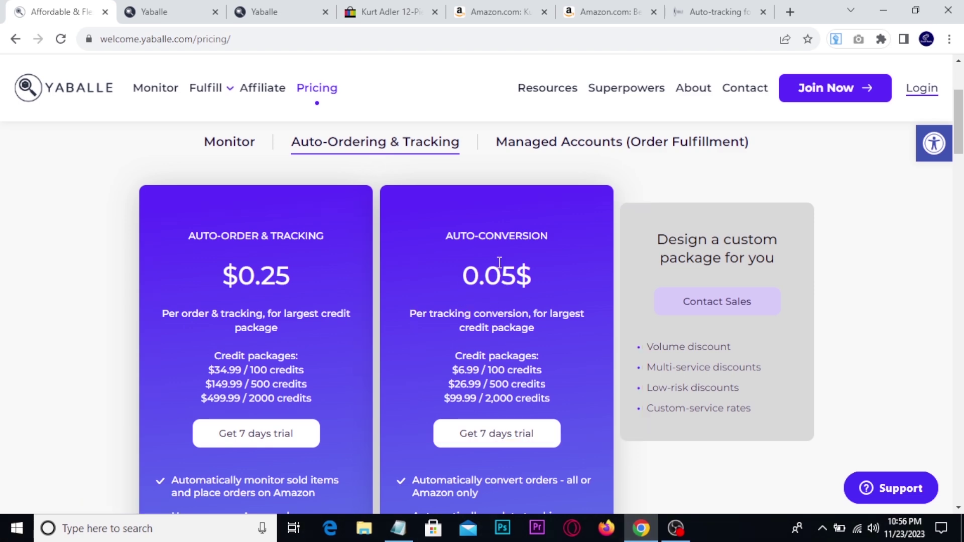
pyautogui.scroll(-4, 472, 280)
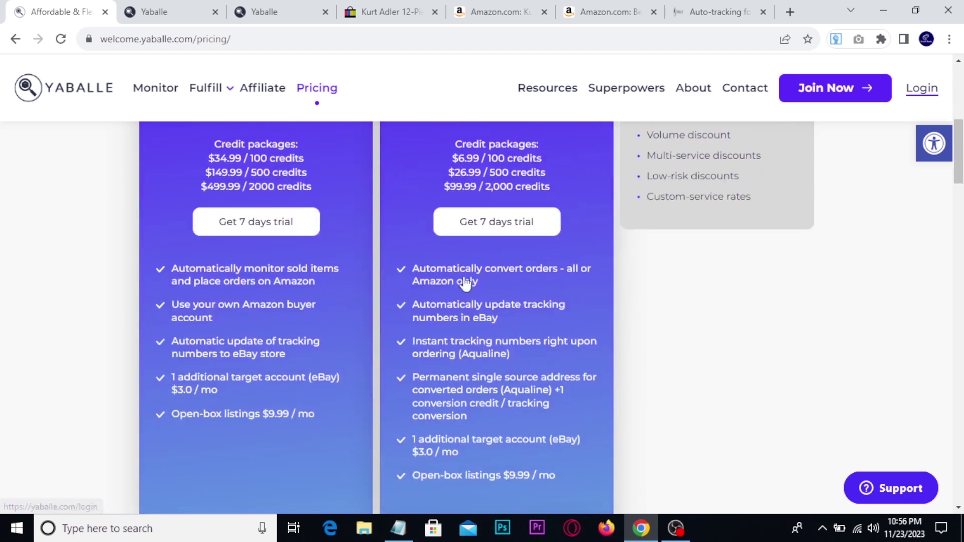
pyautogui.scroll(-3, 448, 311)
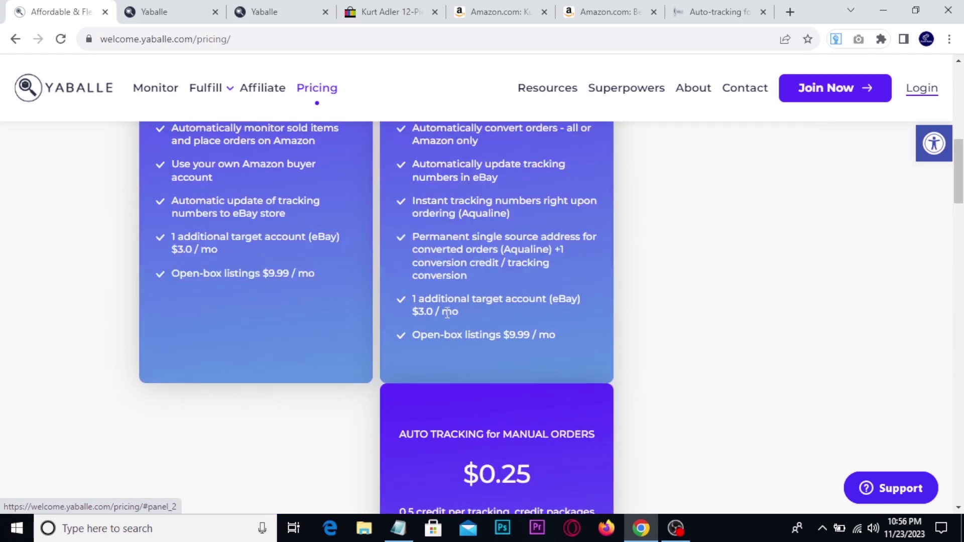
pyautogui.scroll(10, 447, 311)
# Step: Show the Monitor pricing for 300 listings and compare the monthly prices of the plans
pyautogui.click(227, 290)
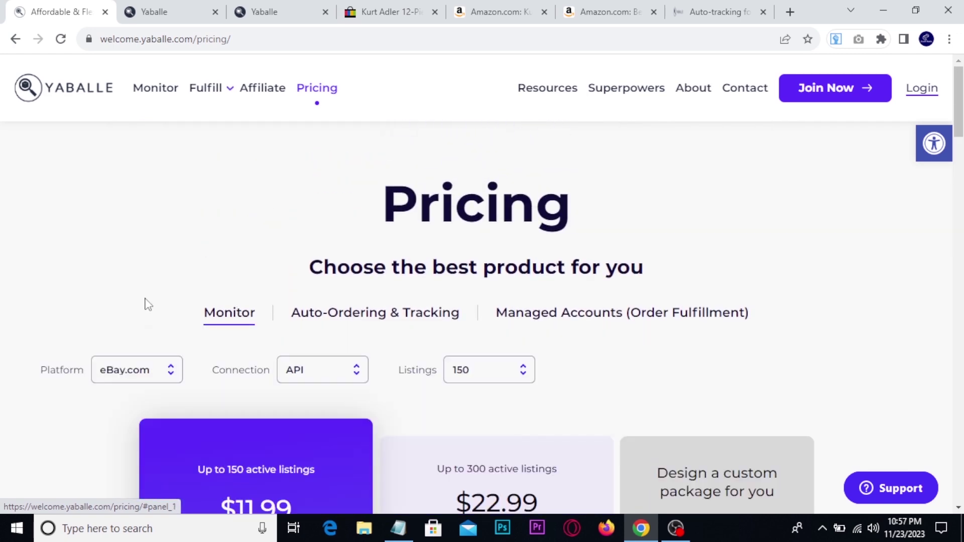
pyautogui.scroll(-3, 442, 246)
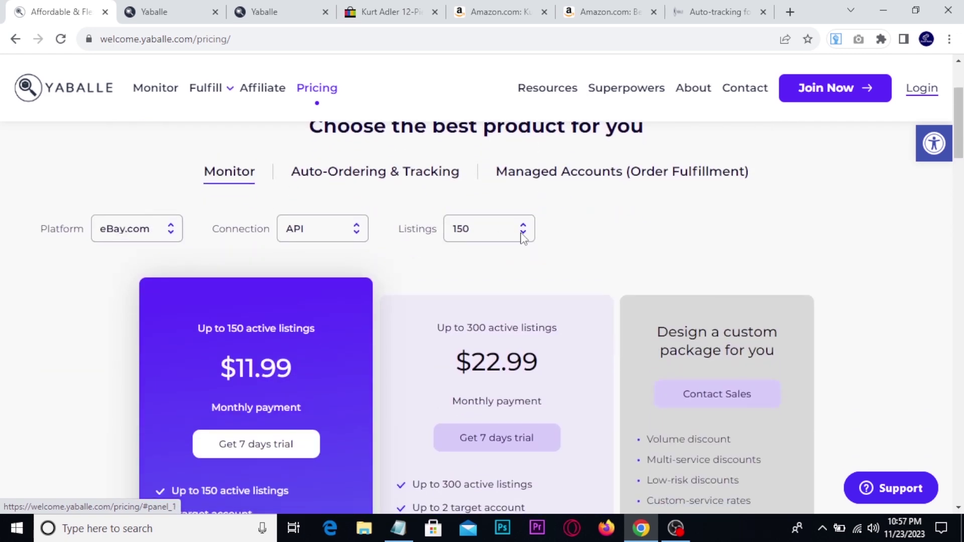
pyautogui.click(474, 237)
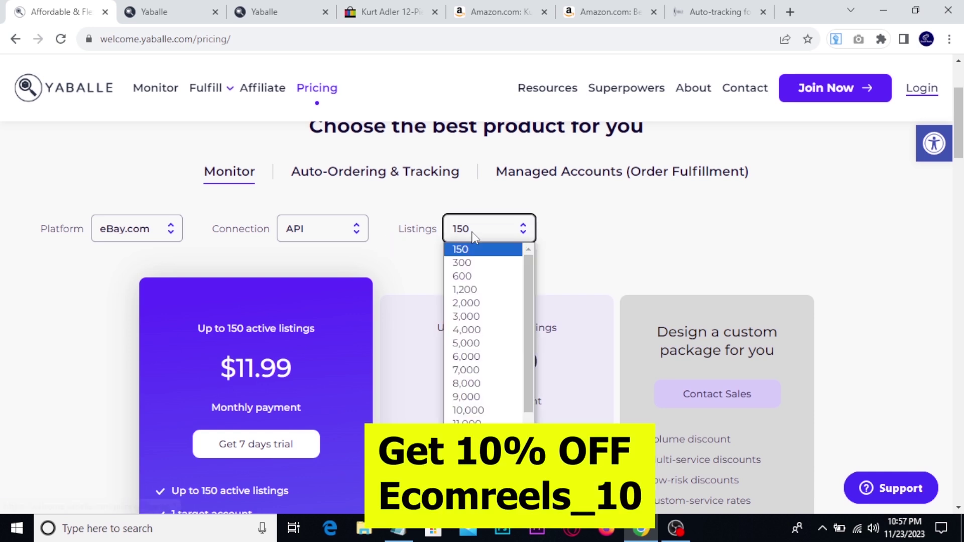
pyautogui.click(473, 262)
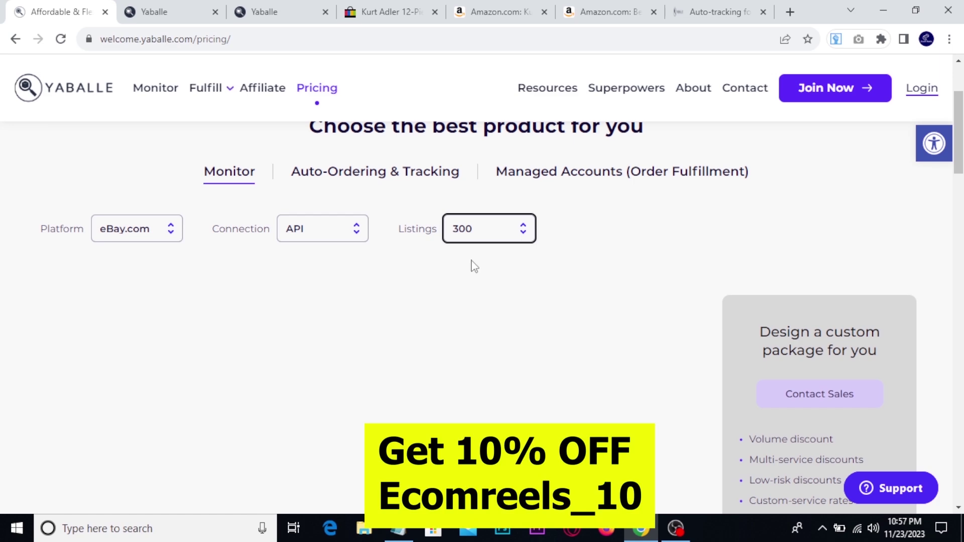
pyautogui.scroll(-4, 472, 263)
pyautogui.scroll(4, 79, 353)
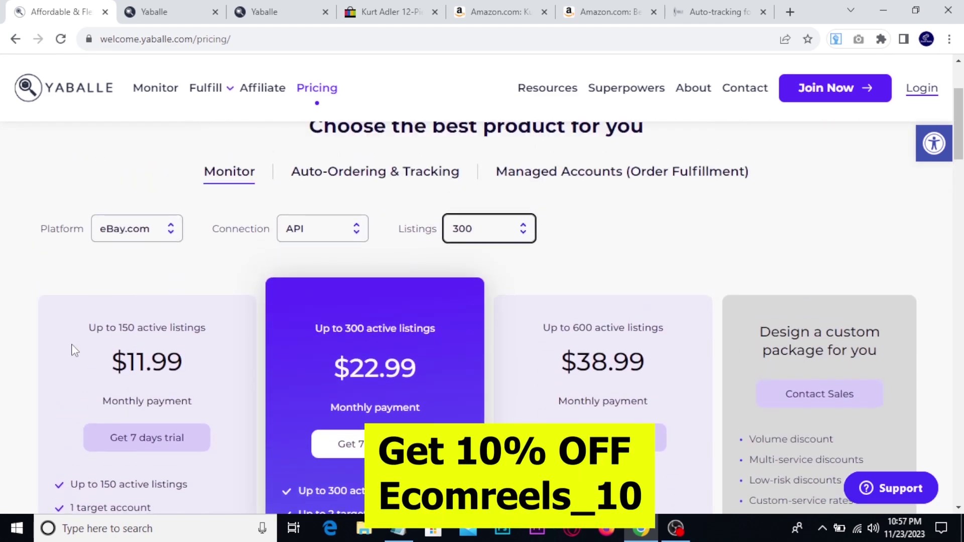
# Step: Review the features and the 7-day trial offer of the plan for up to 150 active listings
pyautogui.scroll(-5, 75, 352)
pyautogui.scroll(3, 69, 348)
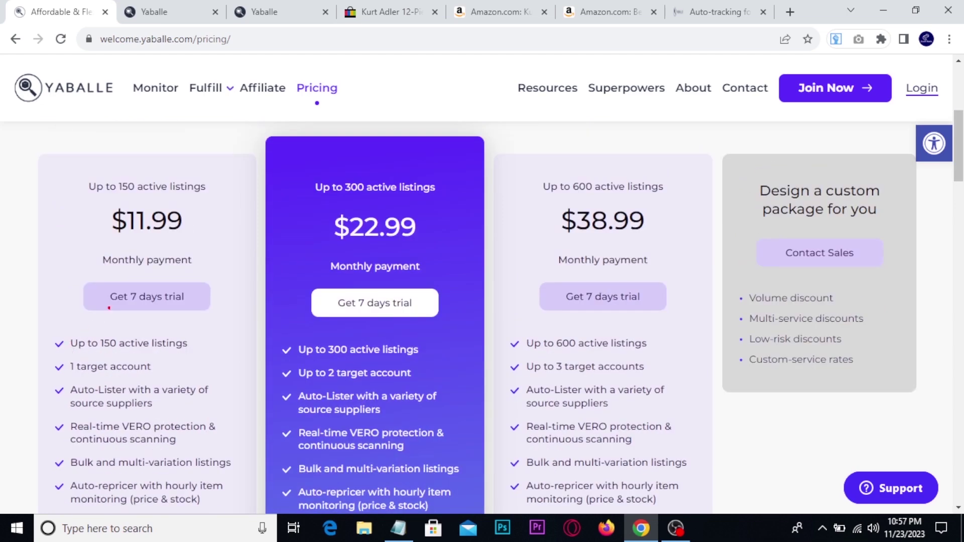
pyautogui.moveTo(72, 270); pyautogui.dragTo(220, 325)
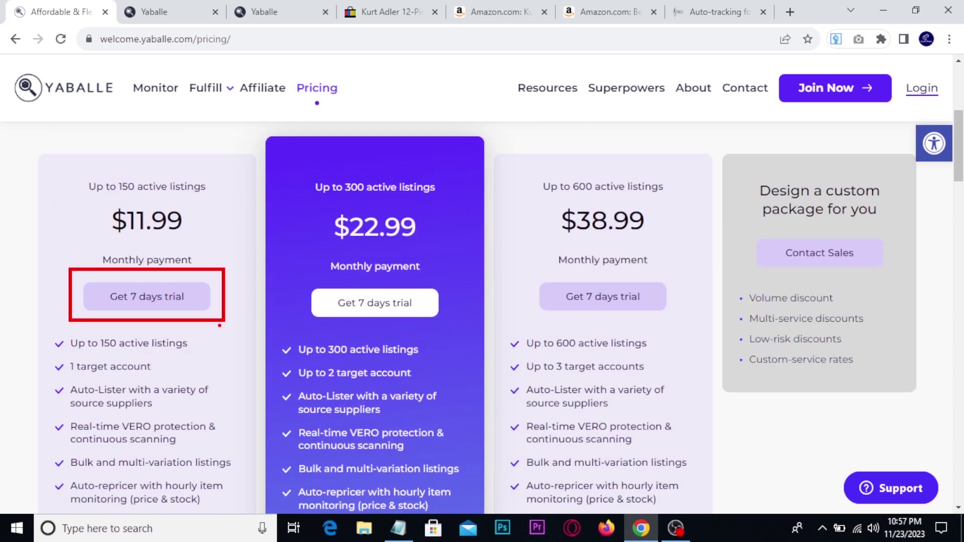
pyautogui.moveTo(211, 249)
pyautogui.mouseDown()
pyautogui.moveTo(222, 264)
pyautogui.moveTo(254, 235)
pyautogui.mouseUp()
pyautogui.press('Escape')
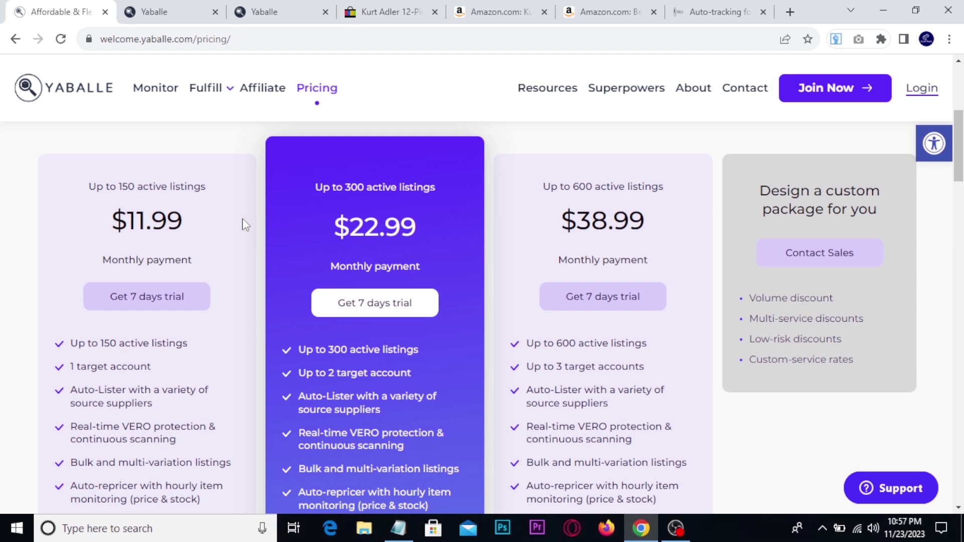
# Step: Open the Auto Lister in the Yaballe app and check the Kurt Adler 12-piece glass ball set's price on its Amazon page
pyautogui.click(194, 7)
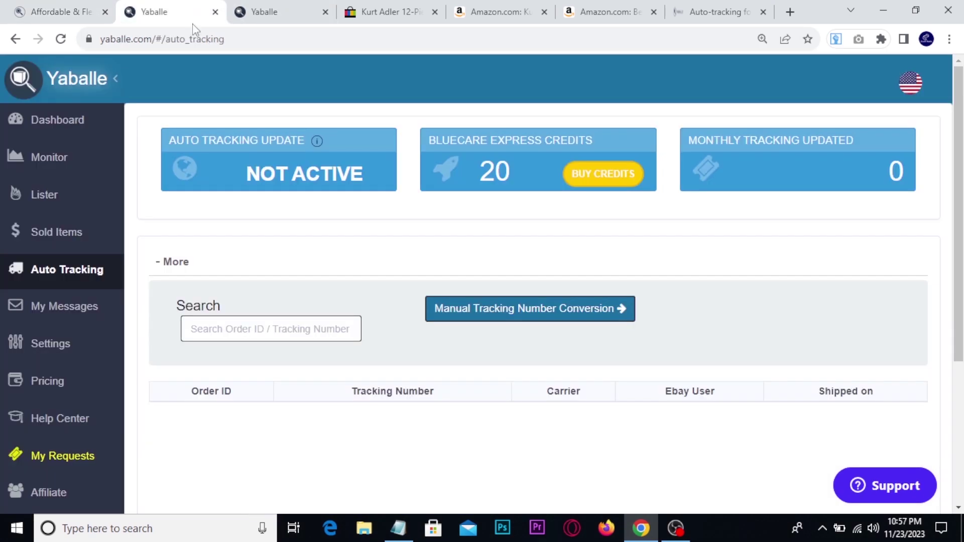
pyautogui.click(39, 197)
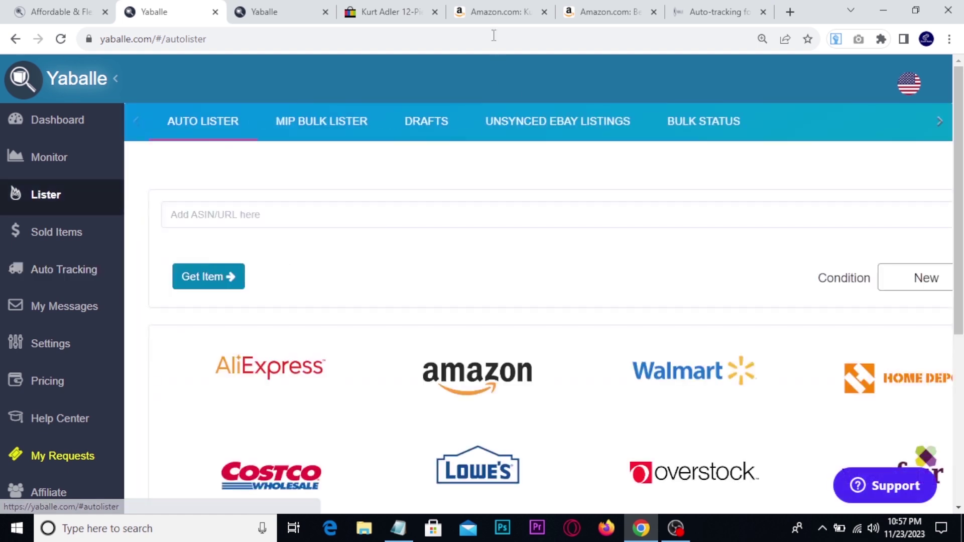
pyautogui.click(501, 9)
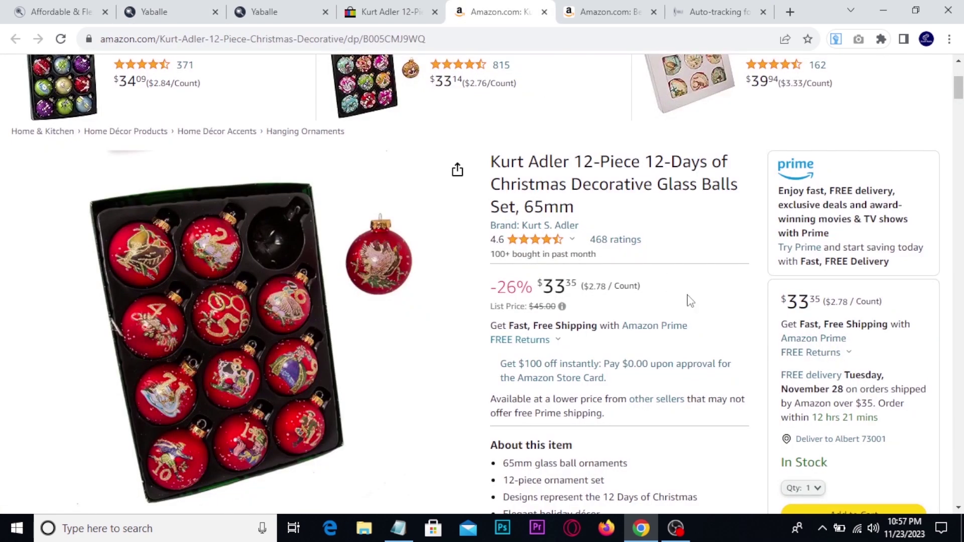
pyautogui.moveTo(490, 269)
pyautogui.mouseDown()
pyautogui.moveTo(653, 316)
pyautogui.moveTo(704, 282)
pyautogui.mouseUp()
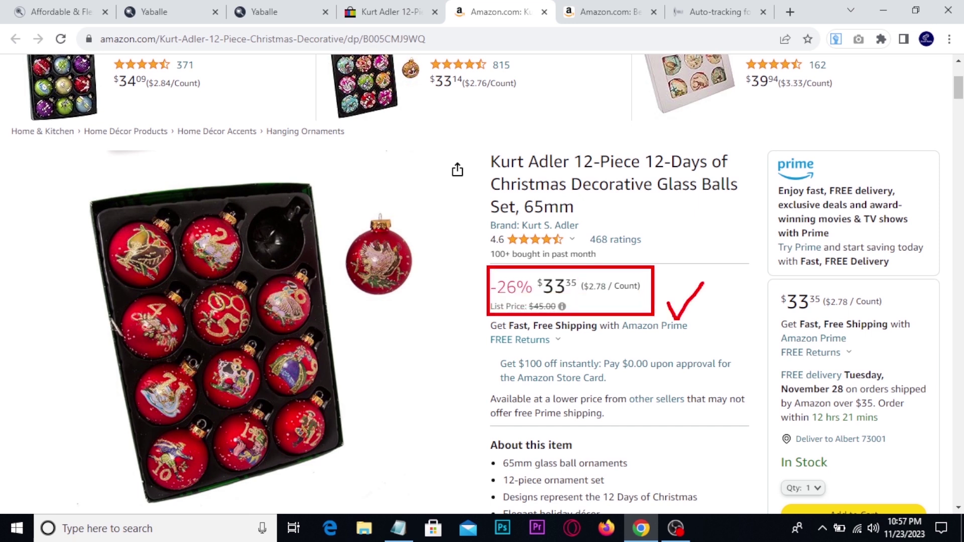
pyautogui.press('Escape')
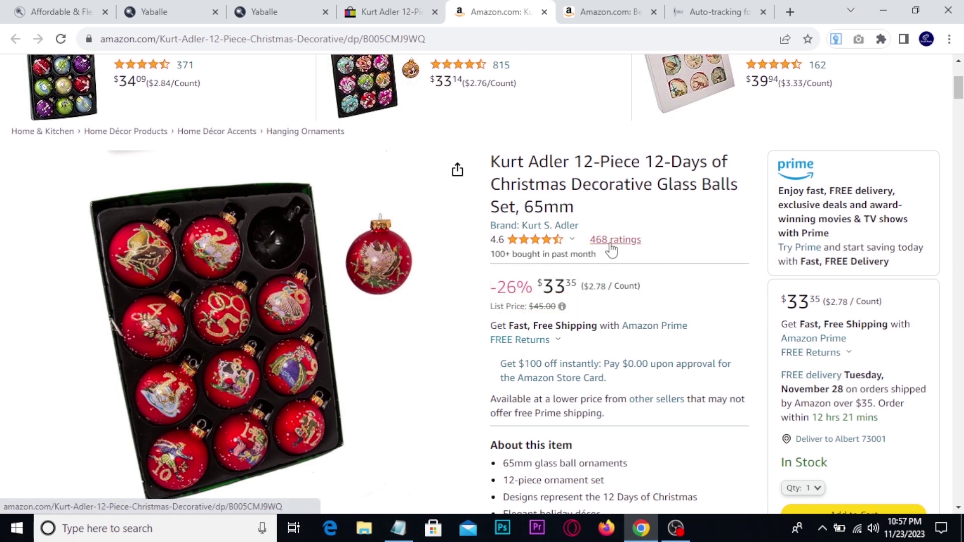
# Step: Check the seller information, sold quantity and price of the Kurt Adler glass ball set's eBay listing against the Amazon price
pyautogui.click(398, 11)
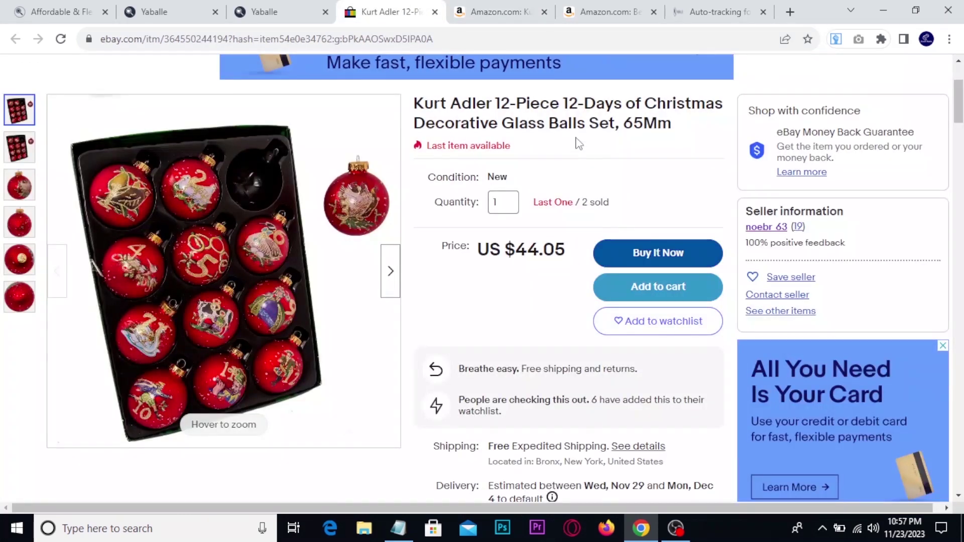
pyautogui.moveTo(718, 190); pyautogui.dragTo(835, 251)
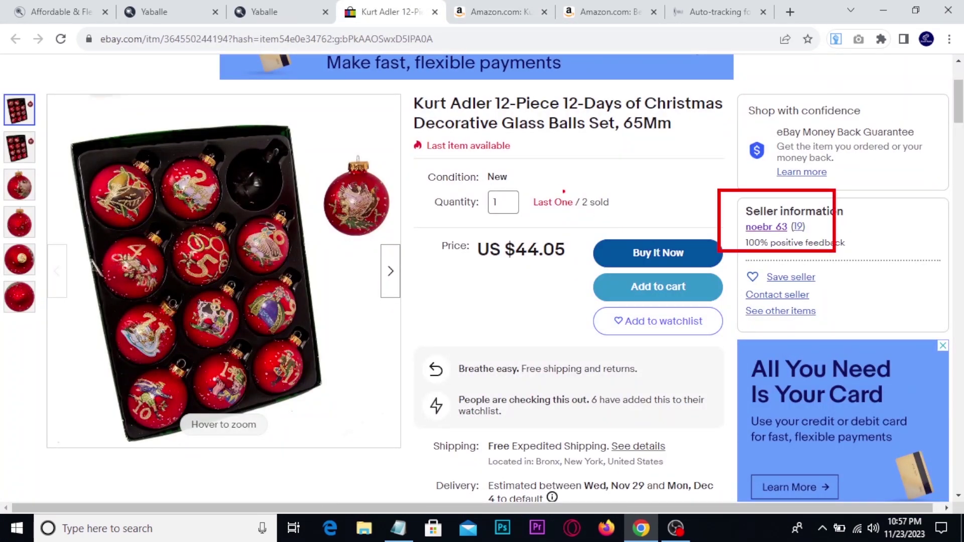
pyautogui.moveTo(507, 170); pyautogui.dragTo(654, 217)
pyautogui.moveTo(484, 219); pyautogui.dragTo(585, 270)
pyautogui.moveTo(447, 299); pyautogui.dragTo(487, 331)
pyautogui.moveTo(509, 282); pyautogui.dragTo(540, 318)
pyautogui.moveTo(547, 267)
pyautogui.mouseDown()
pyautogui.moveTo(437, 254)
pyautogui.moveTo(572, 201)
pyautogui.mouseUp()
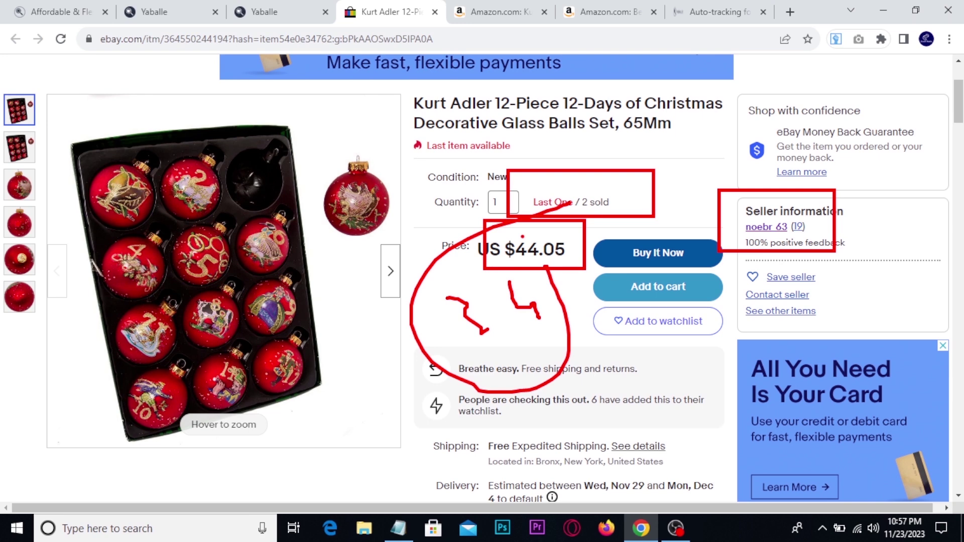
# Step: Copy the ASIN B005CMJ9WQ from the address of the Kurt Adler glass ball set's Amazon page
pyautogui.press('Escape')
pyautogui.click(497, 11)
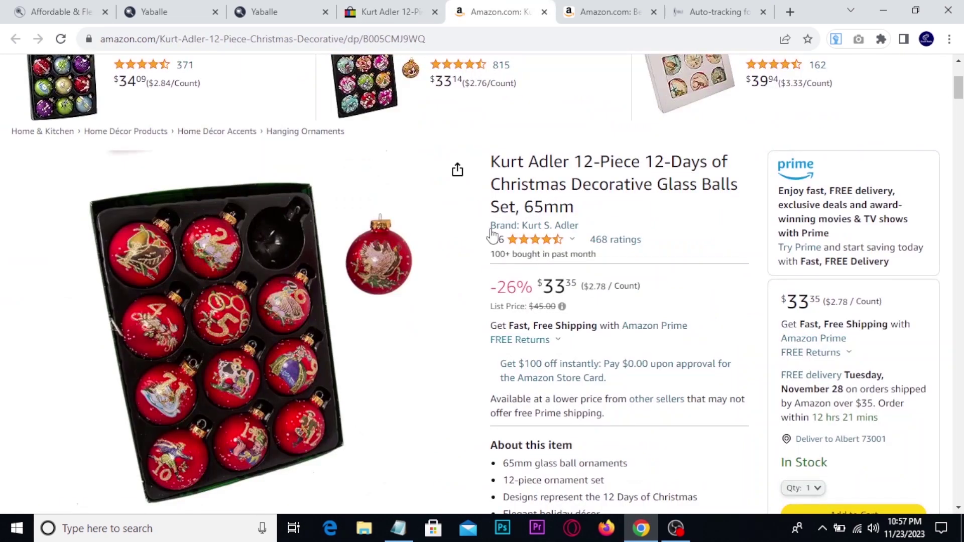
pyautogui.scroll(3, 572, 276)
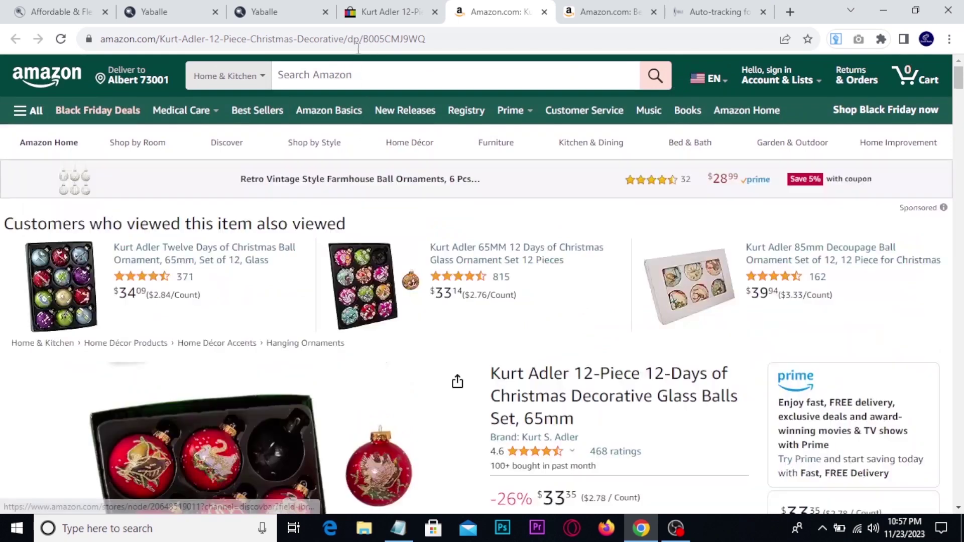
pyautogui.click(396, 45)
pyautogui.doubleClick(398, 44)
pyautogui.hotkey('ctrl', 'c')
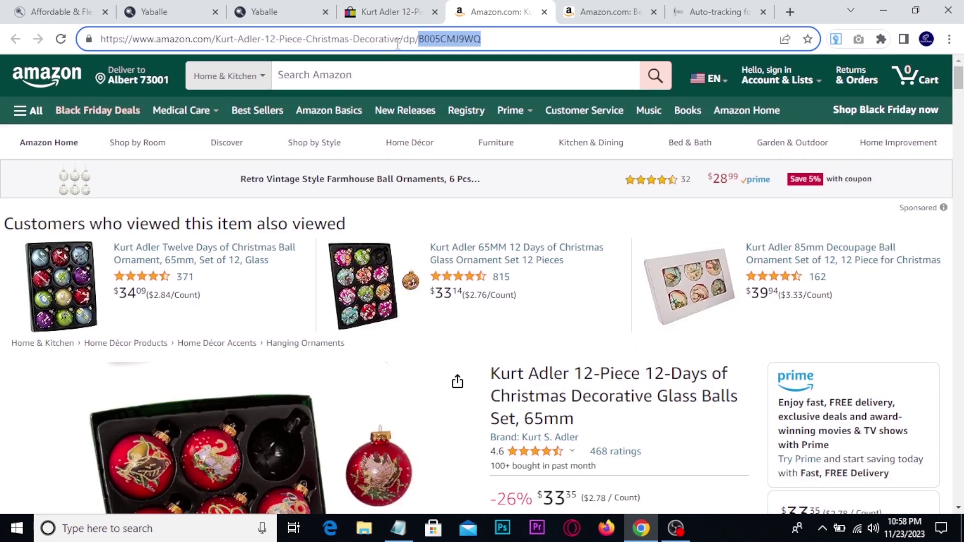
# Step: Fetch the item with ASIN B005CMJ9WQ in Yaballe's Auto Lister
pyautogui.click(147, 12)
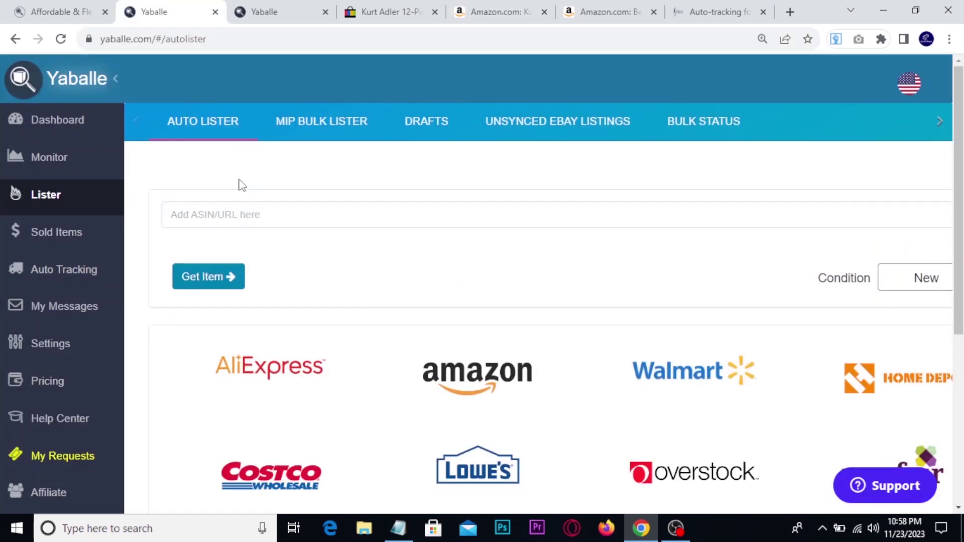
pyautogui.click(234, 215)
pyautogui.hotkey('ctrl', 'v')
pyautogui.press('Return')
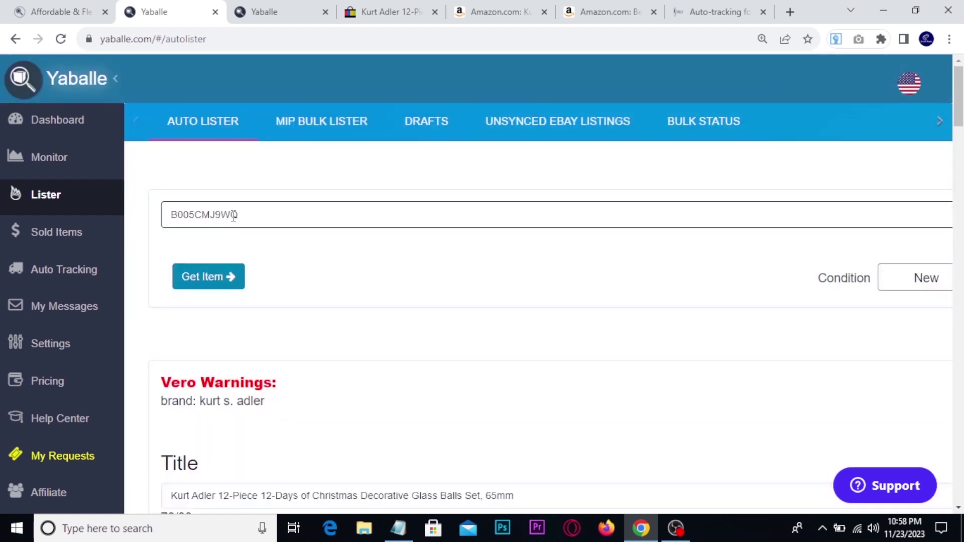
# Step: Review the fetched Kurt Adler item's VeRO warning, category suggestions, listing policies and photos
pyautogui.scroll(-1, 225, 281)
pyautogui.moveTo(148, 286)
pyautogui.mouseDown()
pyautogui.moveTo(280, 351)
pyautogui.moveTo(355, 296)
pyautogui.mouseUp()
pyautogui.scroll(-8, 356, 300)
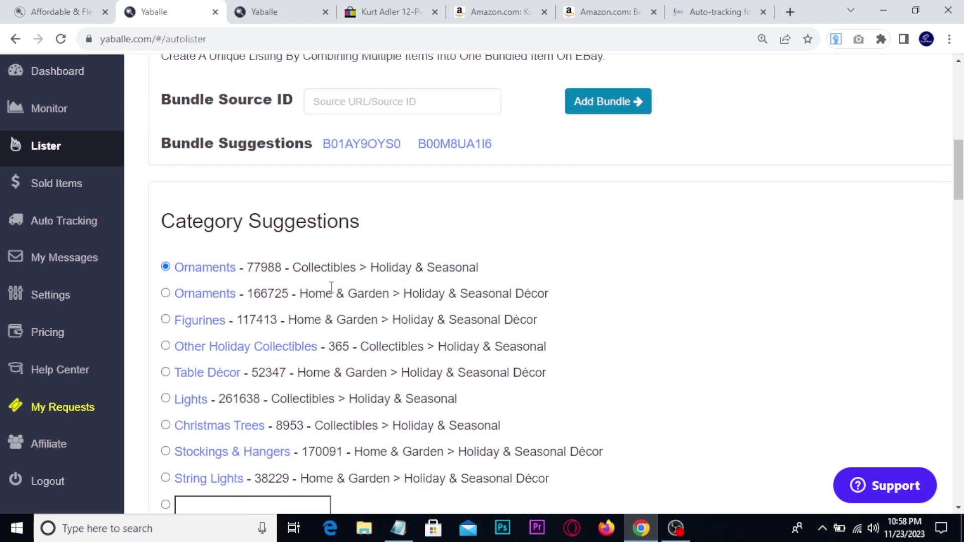
pyautogui.scroll(-9, 333, 289)
pyautogui.scroll(-15, 323, 287)
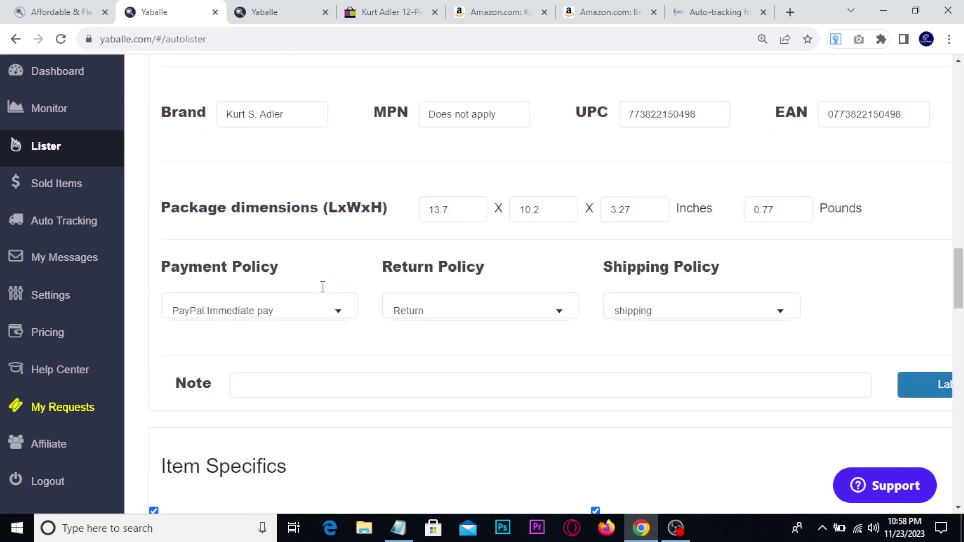
pyautogui.scroll(5, 322, 309)
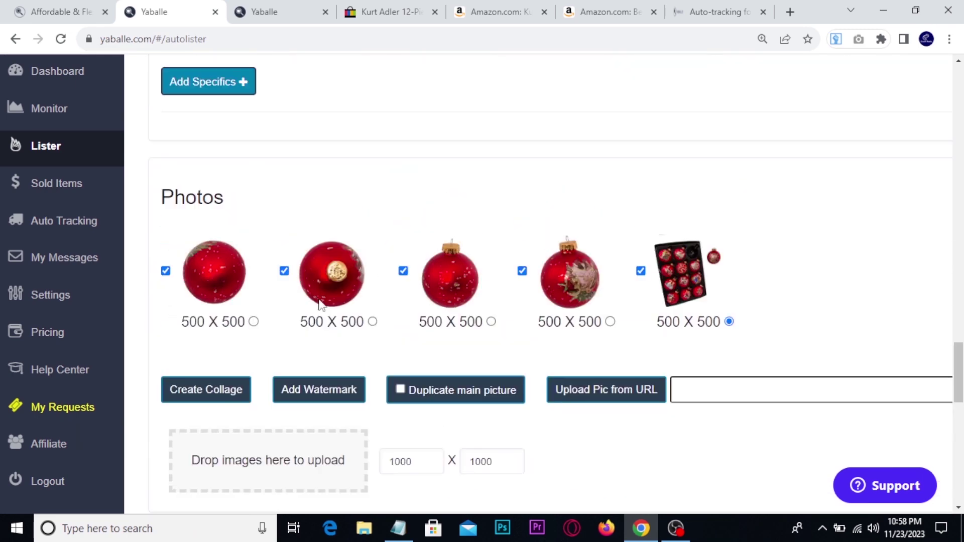
# Step: Check who ships and sells the Best Choice Products 6ft pre-lit Christmas tree on its Amazon page
pyautogui.click(607, 12)
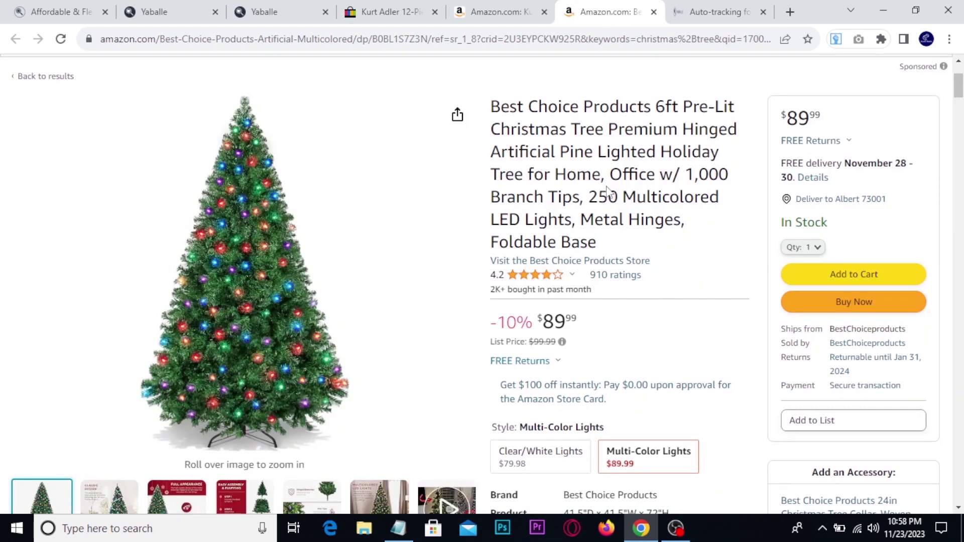
pyautogui.scroll(2, 607, 191)
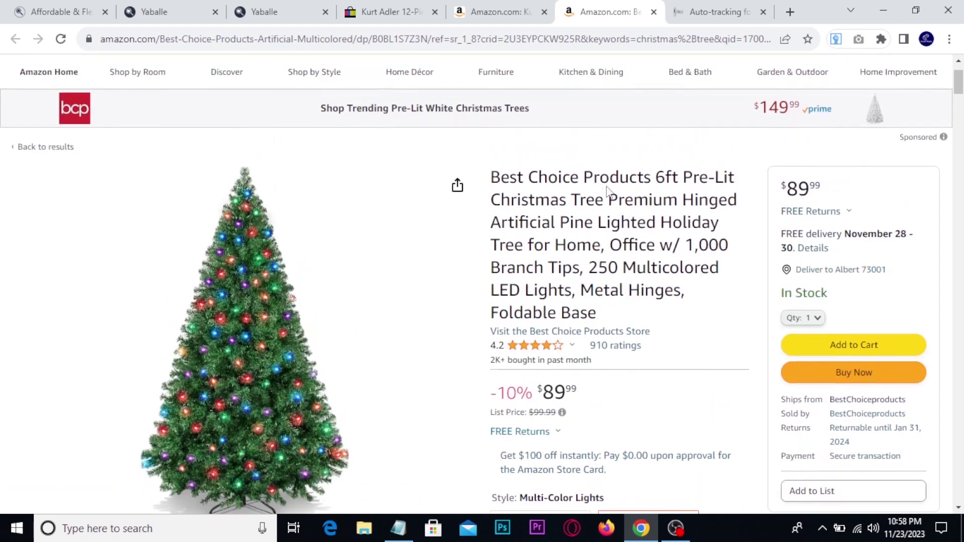
pyautogui.scroll(-3, 607, 191)
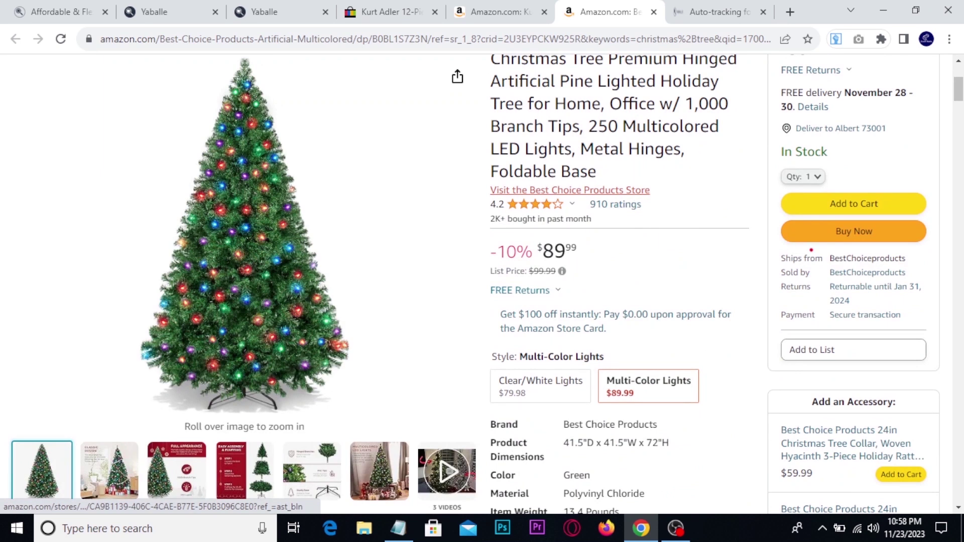
pyautogui.moveTo(817, 242); pyautogui.dragTo(938, 293)
pyautogui.moveTo(736, 270)
pyautogui.mouseDown()
pyautogui.moveTo(755, 294)
pyautogui.moveTo(822, 247)
pyautogui.mouseUp()
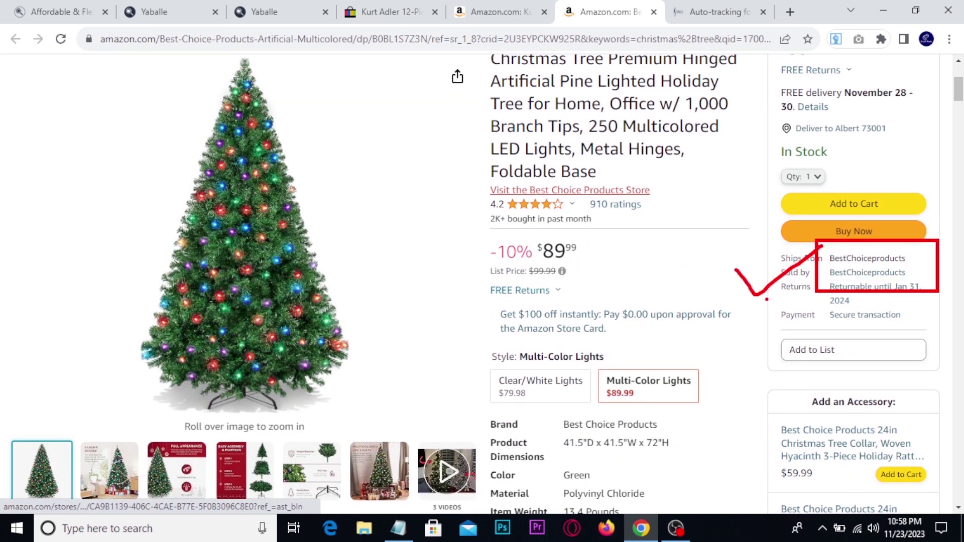
pyautogui.moveTo(760, 310)
pyautogui.mouseDown()
pyautogui.moveTo(788, 319)
pyautogui.moveTo(815, 301)
pyautogui.mouseUp()
pyautogui.press('Escape')
# Step: Copy the ASIN B0BL1S7Z3N from the address of the Christmas tree's Amazon page
pyautogui.scroll(4, 693, 349)
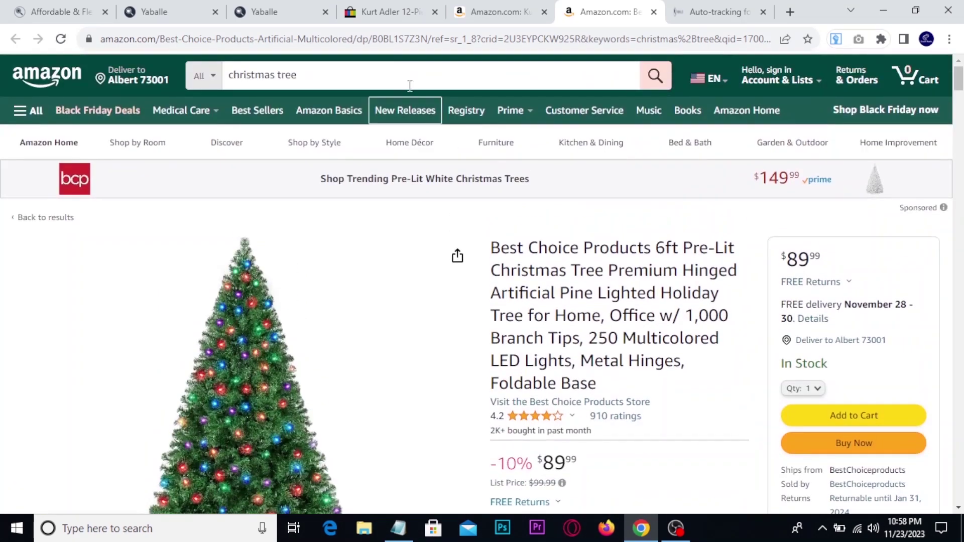
pyautogui.doubleClick(405, 39)
pyautogui.hotkey('ctrl', 'c')
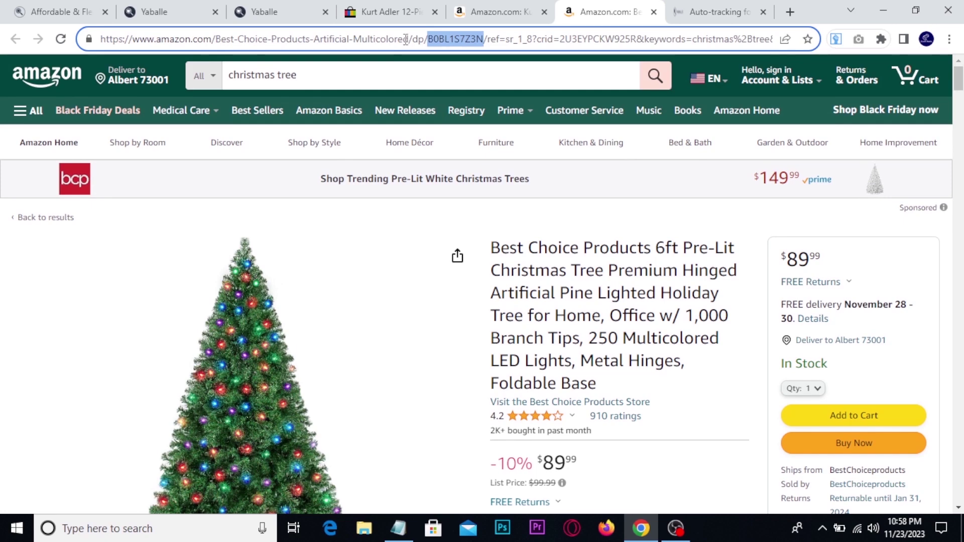
pyautogui.scroll(-3, 613, 316)
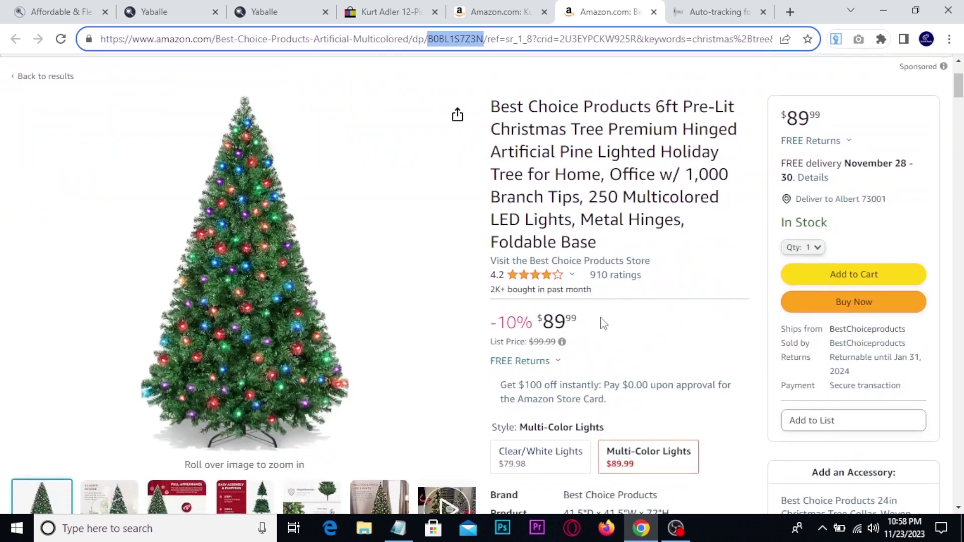
# Step: Replace the ASIN in Yaballe's Auto Lister with B0BL1S7Z3N and fetch that item
pyautogui.click(163, 7)
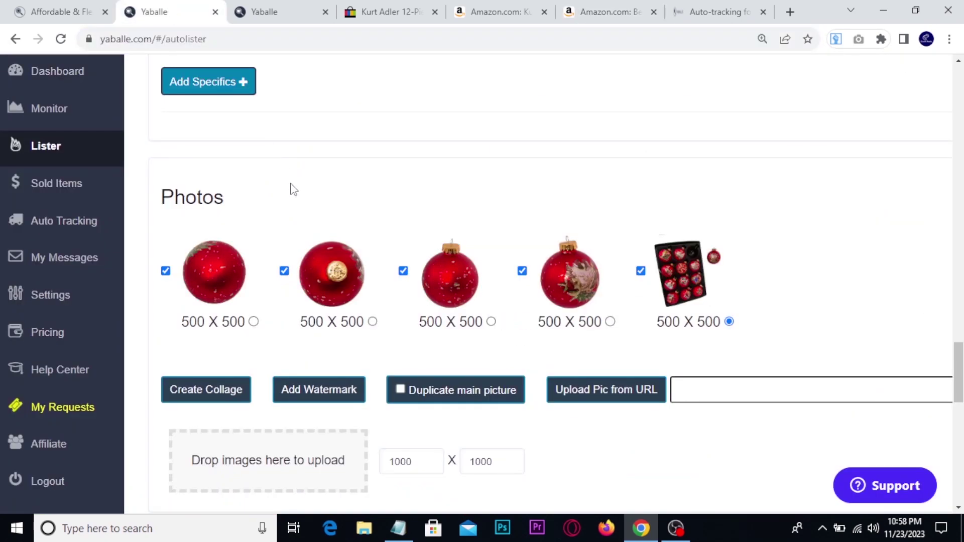
pyautogui.scroll(10, 239, 185)
pyautogui.scroll(15, 210, 229)
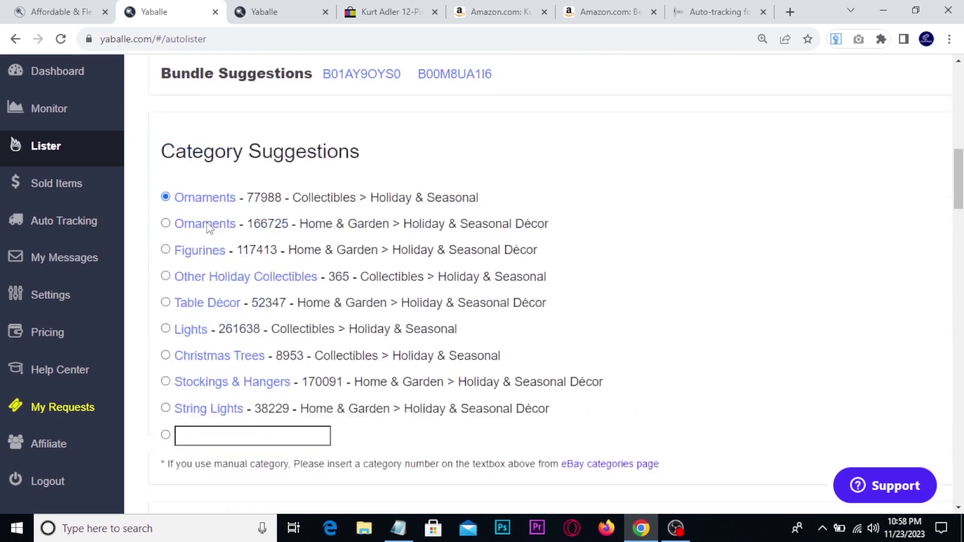
pyautogui.doubleClick(208, 215)
pyautogui.hotkey('ctrl', 'v')
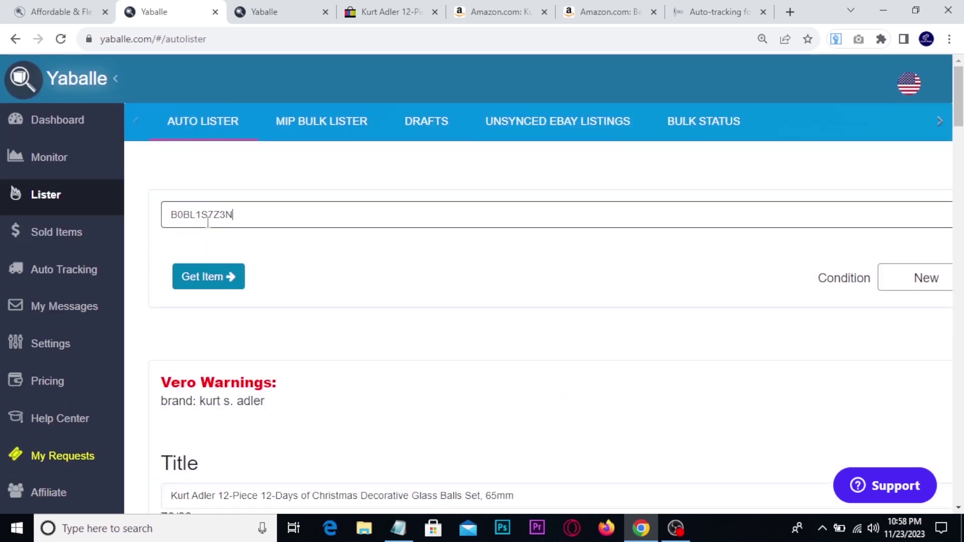
pyautogui.click(201, 284)
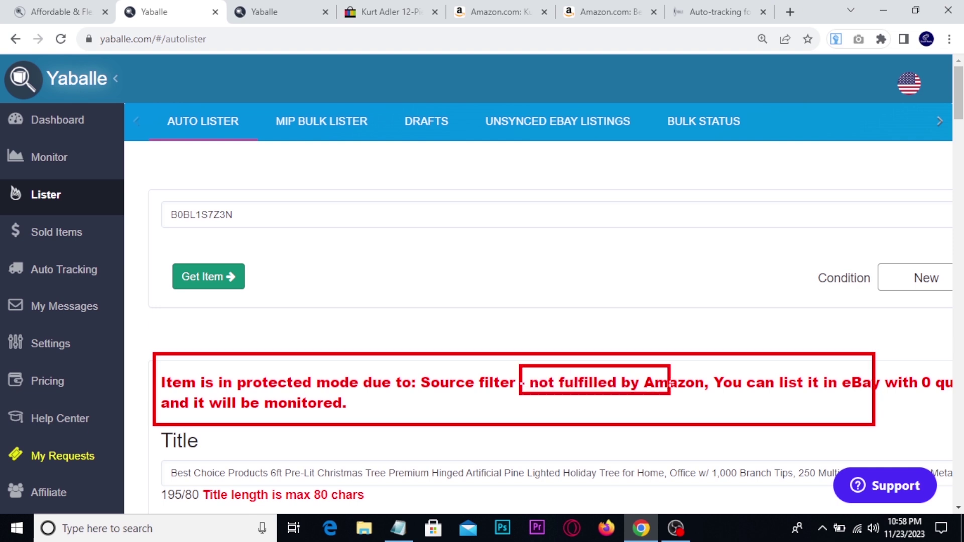
# Step: Shorten the Christmas tree's listing title by deleting everything after "Lighted Holiday Tree for Home"
pyautogui.scroll(-5, 408, 312)
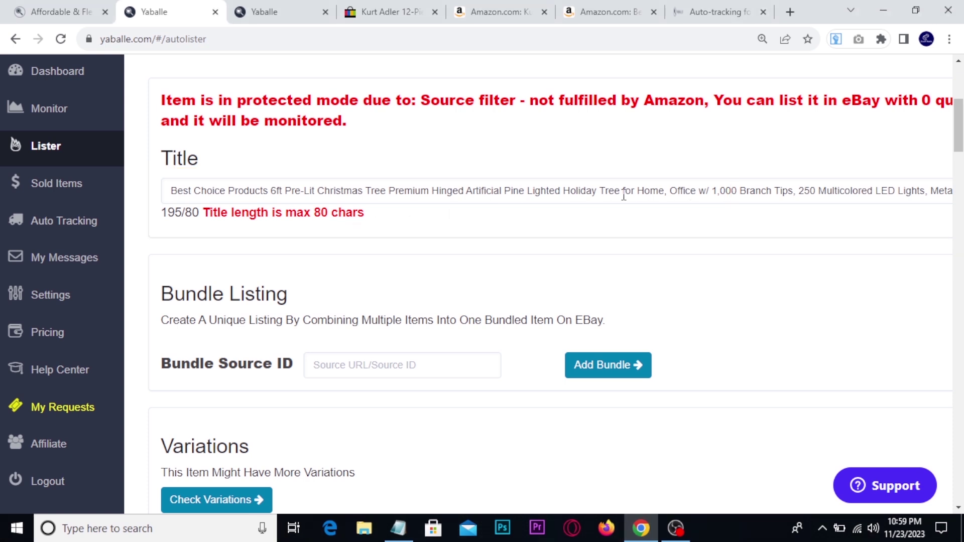
pyautogui.moveTo(665, 190); pyautogui.dragTo(960, 192)
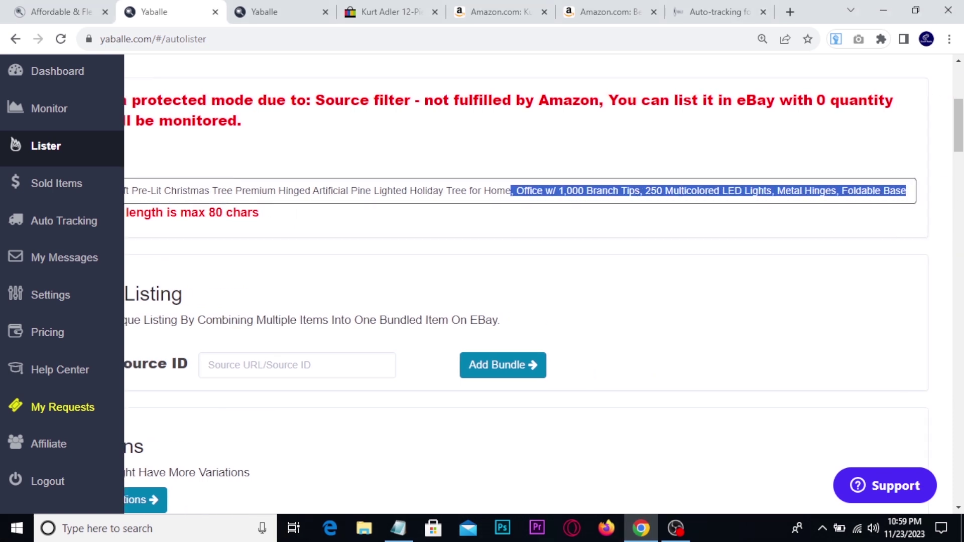
pyautogui.press('BackSpace')
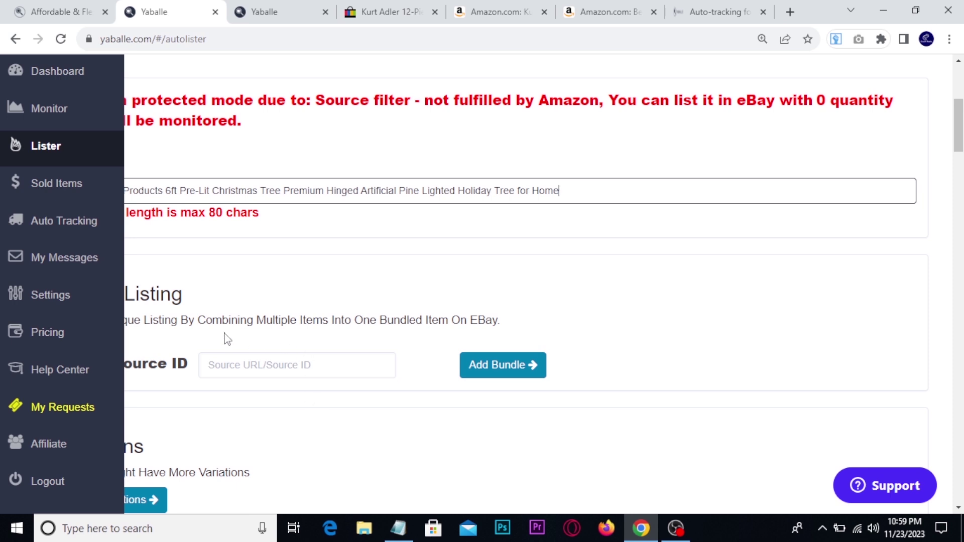
pyautogui.moveTo(414, 191); pyautogui.dragTo(44, 185)
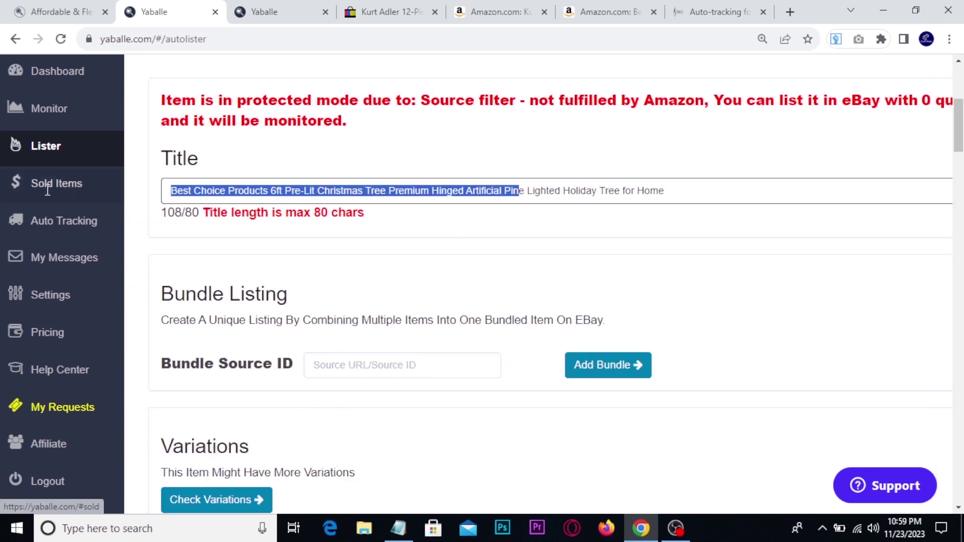
# Step: Review the tree's eBay sellers, category suggestions and listing details, including the break-even percentage and eBay price
pyautogui.scroll(-4, 310, 303)
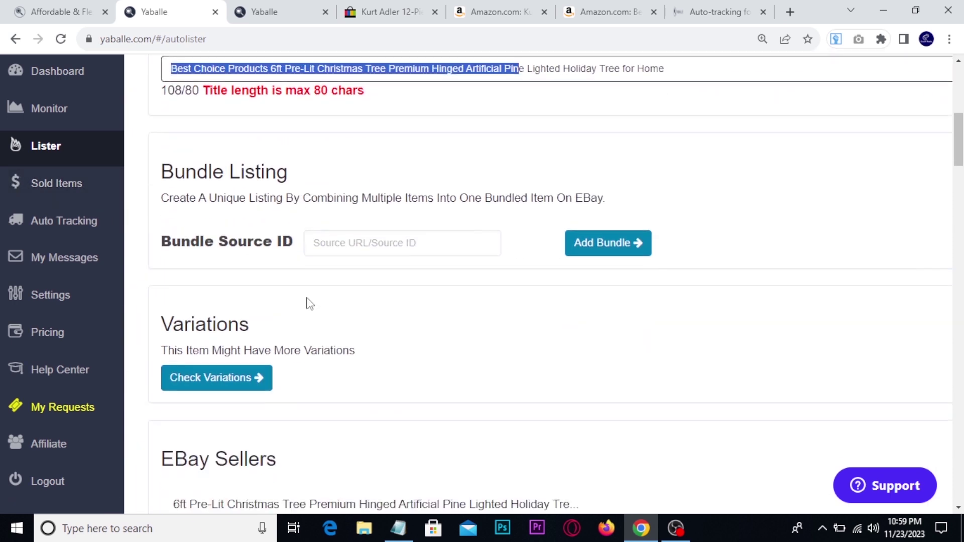
pyautogui.scroll(-5, 310, 304)
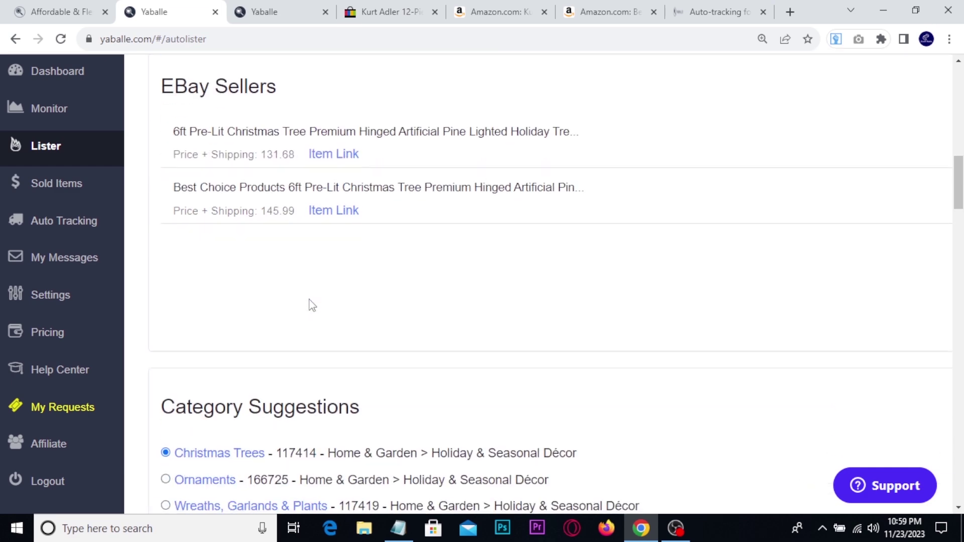
pyautogui.scroll(-5, 311, 304)
pyautogui.scroll(-7, 309, 304)
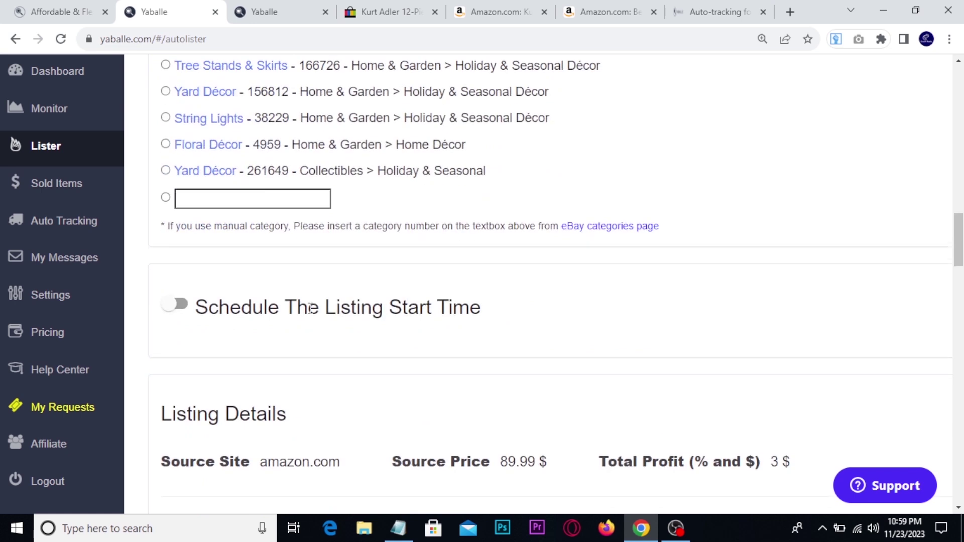
pyautogui.scroll(1, 164, 156)
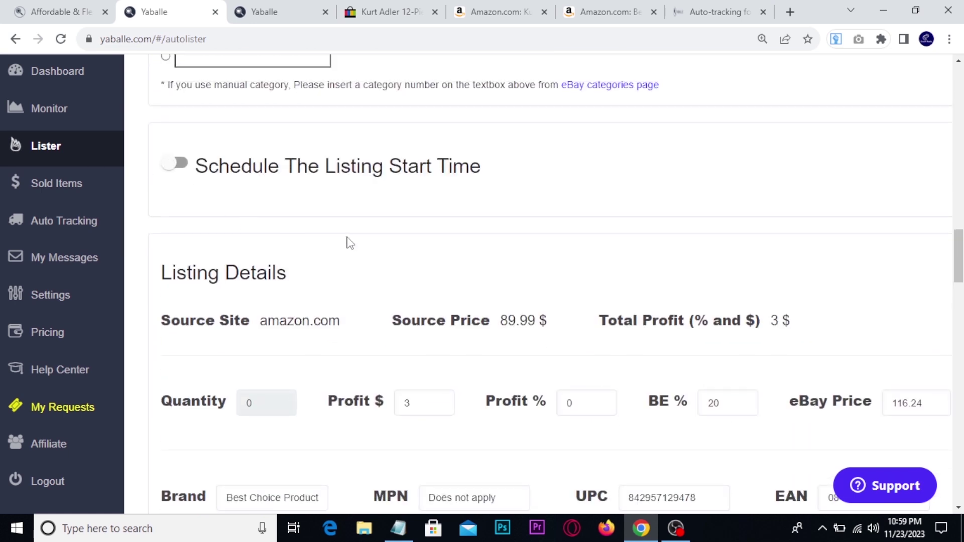
pyautogui.scroll(-3, 346, 245)
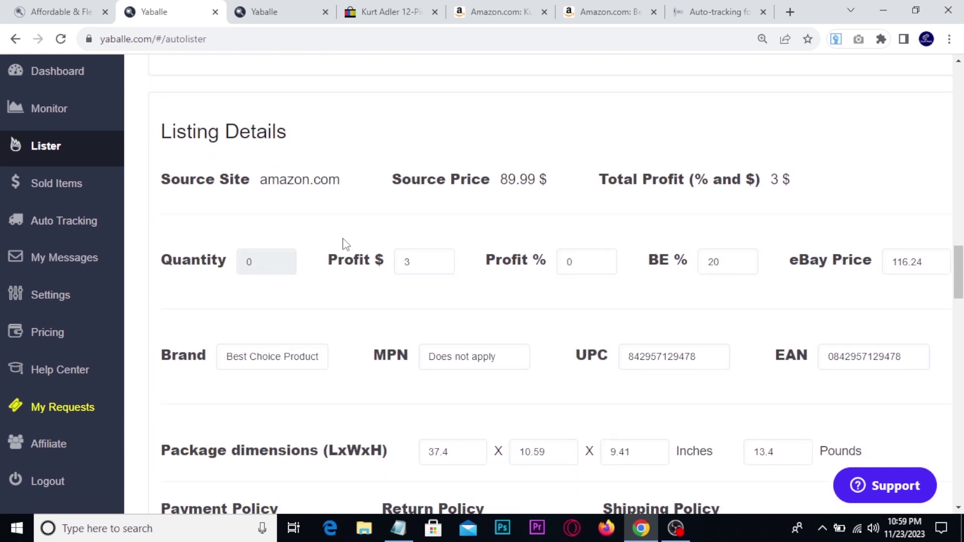
pyautogui.moveTo(649, 232); pyautogui.dragTo(742, 270)
pyautogui.moveTo(814, 224); pyautogui.dragTo(949, 285)
pyautogui.press('Escape')
# Step: Remove the PVC tips and Classic Design photos from the listing and make the plain tree photo the main picture
pyautogui.scroll(-3, 437, 326)
pyautogui.scroll(-6, 377, 281)
pyautogui.scroll(-4, 341, 263)
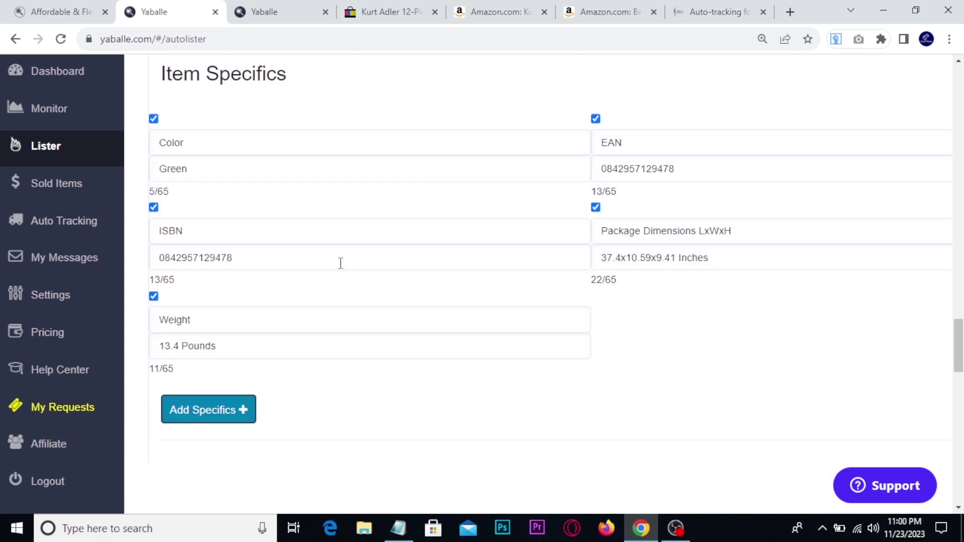
pyautogui.scroll(-6, 339, 263)
pyautogui.scroll(-2, 339, 267)
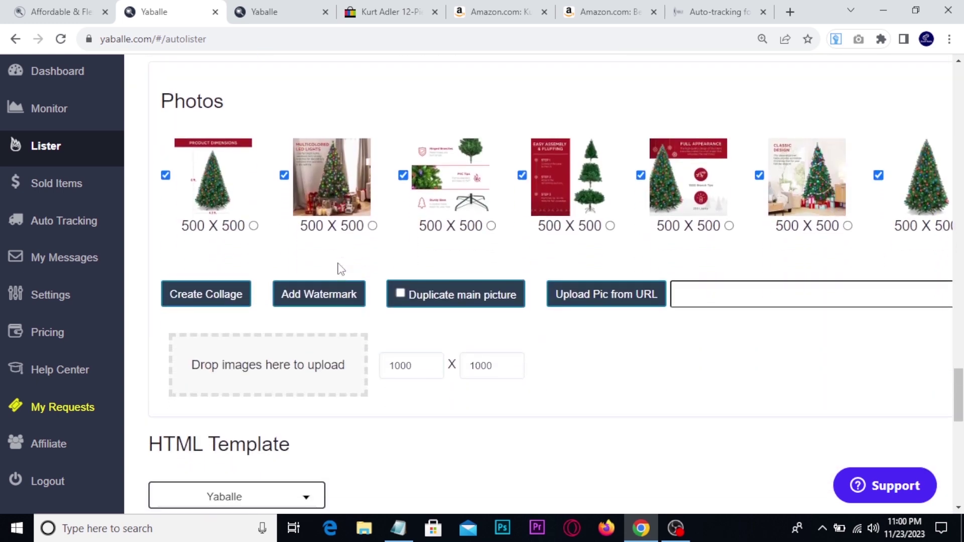
pyautogui.scroll(3, 336, 265)
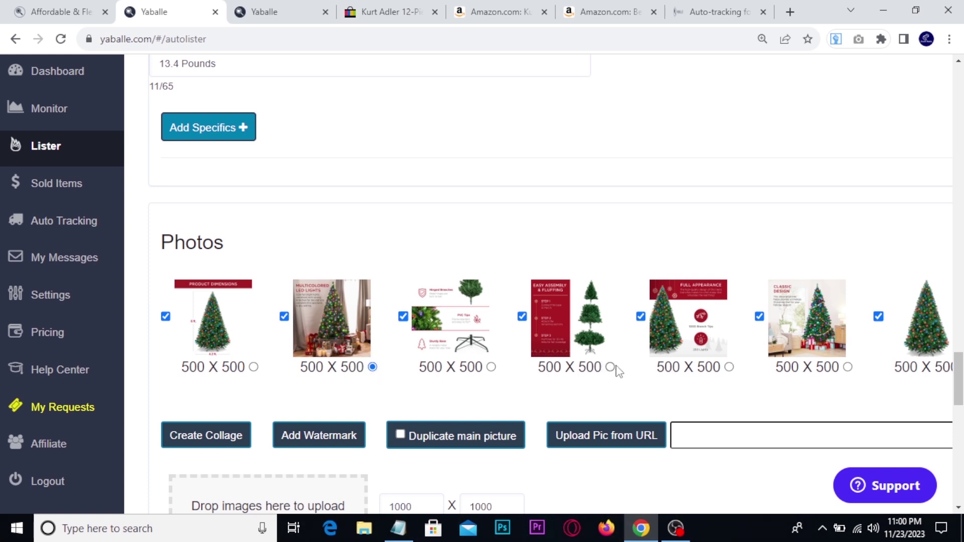
pyautogui.click(729, 367)
pyautogui.click(404, 318)
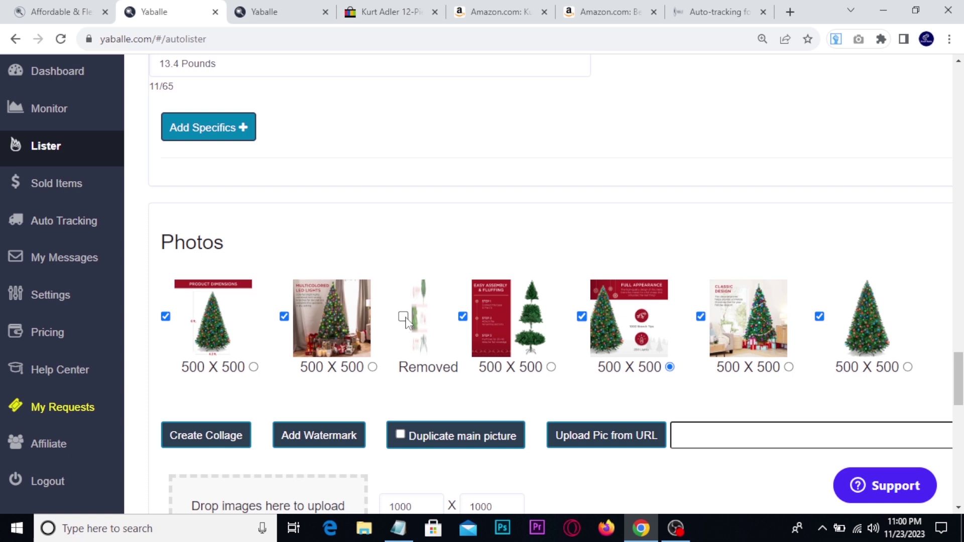
pyautogui.click(701, 316)
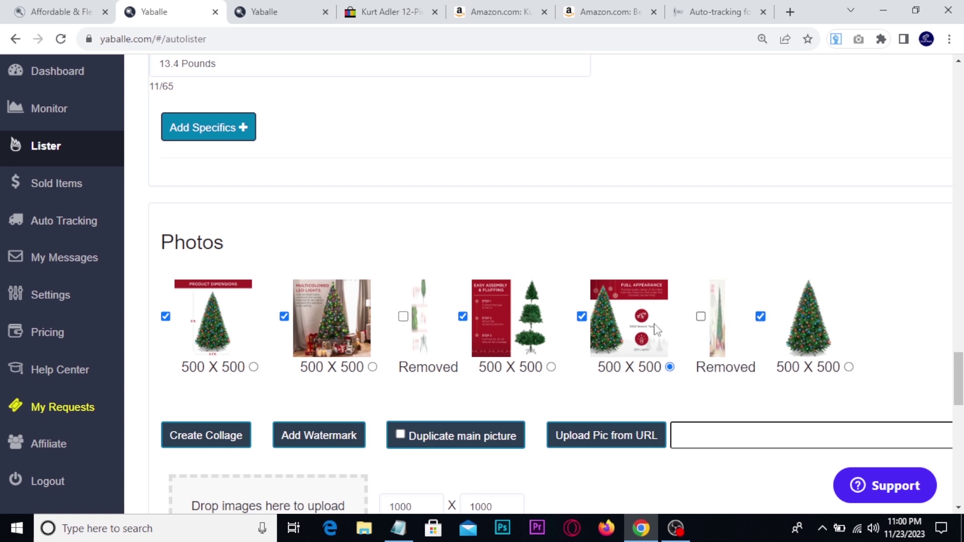
pyautogui.click(849, 367)
# Step: Review the HTML template's preview with the tree's picture and product description
pyautogui.scroll(-10, 392, 239)
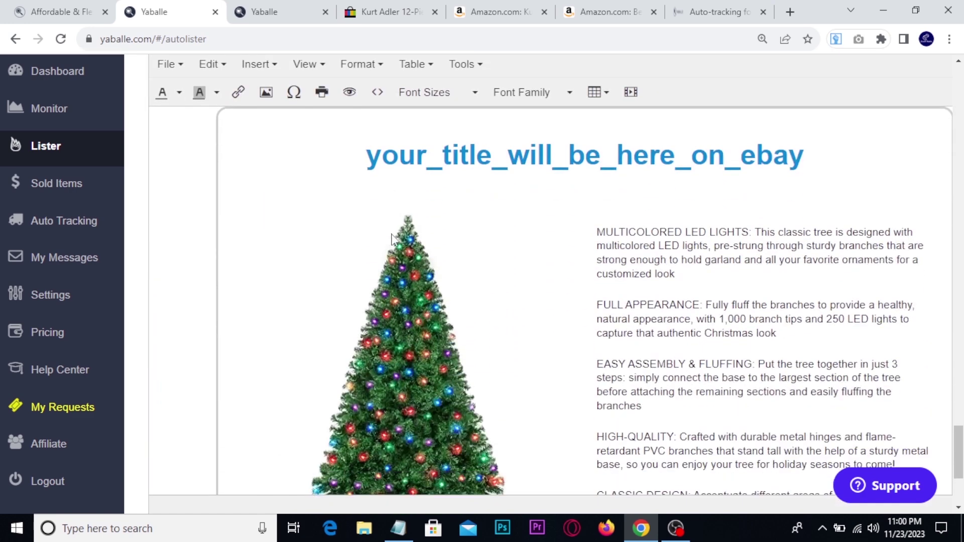
pyautogui.scroll(-7, 392, 239)
pyautogui.scroll(5, 390, 260)
pyautogui.scroll(1, 390, 260)
pyautogui.scroll(3, 389, 263)
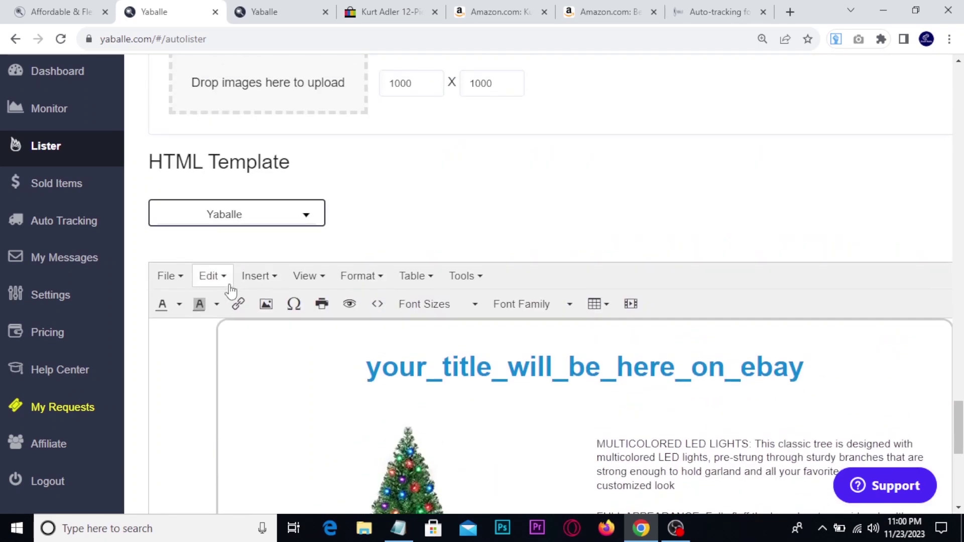
# Step: Check the available HTML templates and review the Yaballe template's shipping, return, payment, feedback and contact sections
pyautogui.click(309, 217)
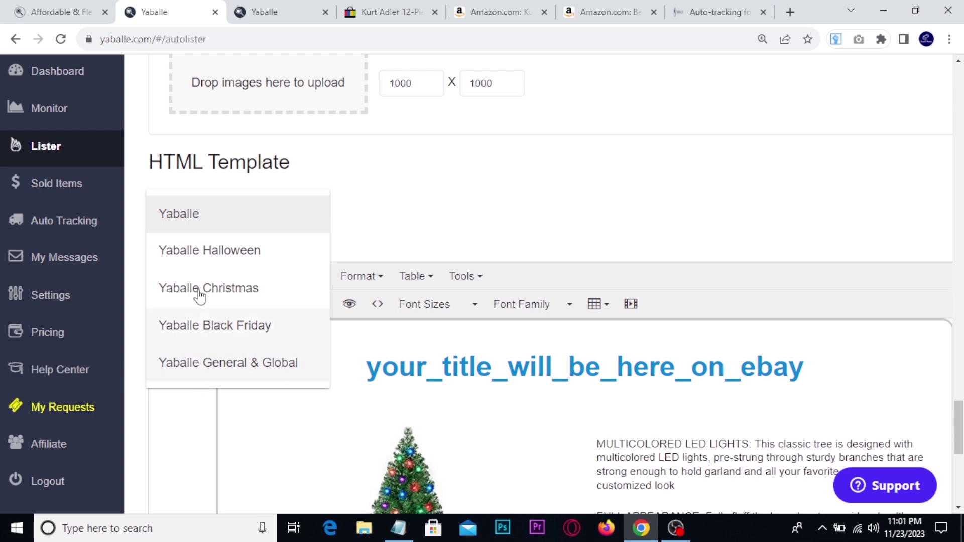
pyautogui.click(412, 199)
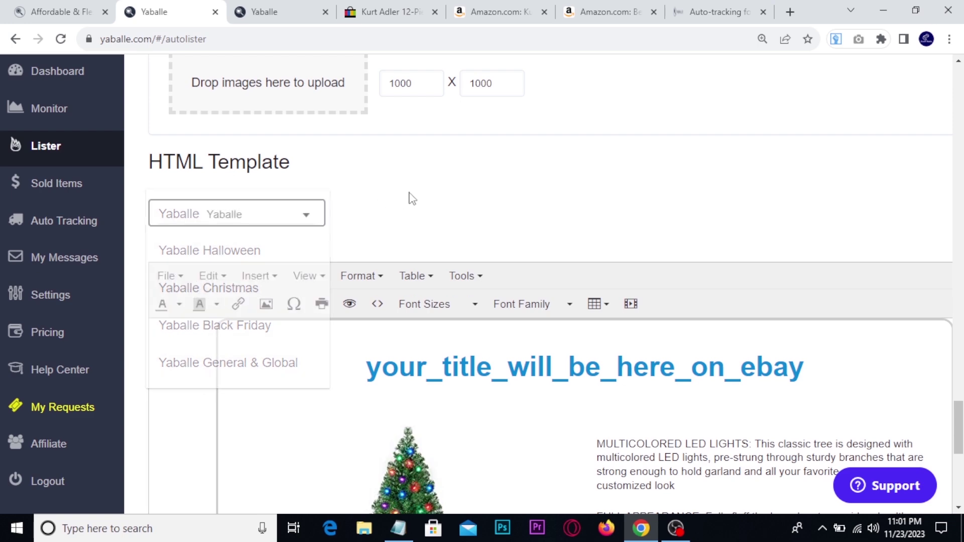
pyautogui.scroll(-3, 412, 199)
pyautogui.scroll(-4, 503, 294)
pyautogui.scroll(4, 503, 294)
pyautogui.scroll(-9, 543, 312)
pyautogui.scroll(-2, 569, 329)
pyautogui.scroll(5, 560, 308)
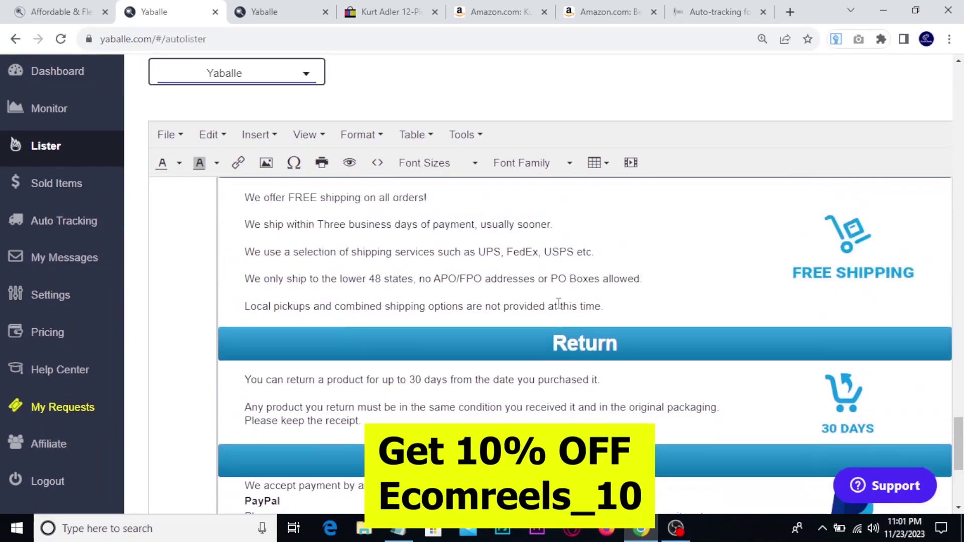
pyautogui.scroll(-7, 559, 304)
pyautogui.scroll(-7, 558, 304)
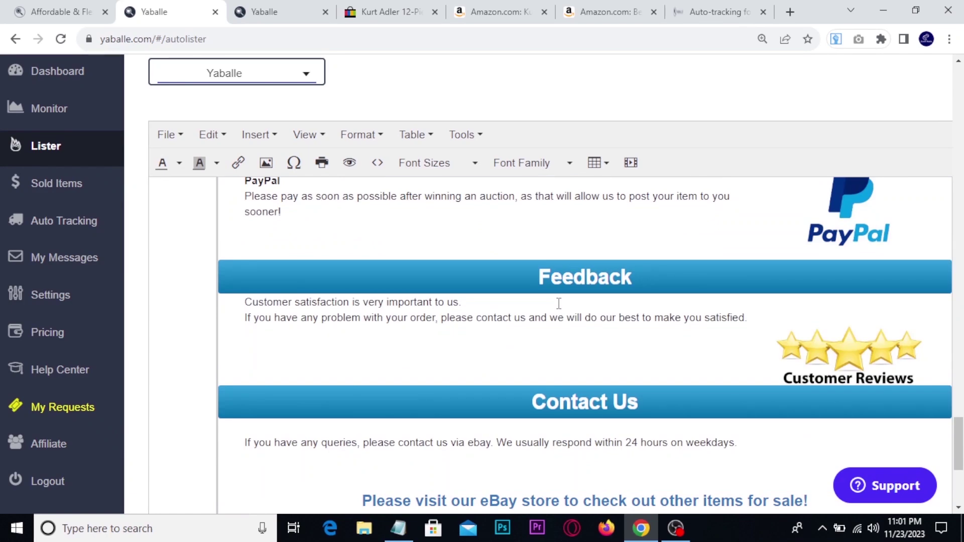
pyautogui.scroll(-5, 236, 318)
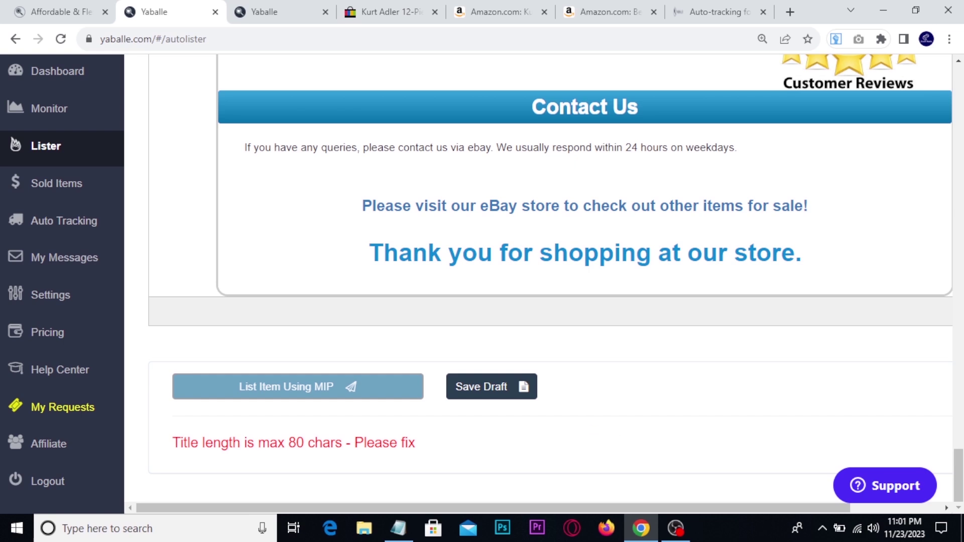
pyautogui.moveTo(442, 381)
pyautogui.mouseDown()
pyautogui.moveTo(499, 361)
pyautogui.moveTo(442, 401)
pyautogui.mouseUp()
pyautogui.moveTo(565, 375)
pyautogui.mouseDown()
pyautogui.moveTo(578, 392)
pyautogui.moveTo(609, 368)
pyautogui.mouseUp()
pyautogui.moveTo(196, 341); pyautogui.dragTo(361, 426)
pyautogui.moveTo(393, 371)
pyautogui.mouseDown()
pyautogui.moveTo(401, 386)
pyautogui.moveTo(445, 345)
pyautogui.mouseUp()
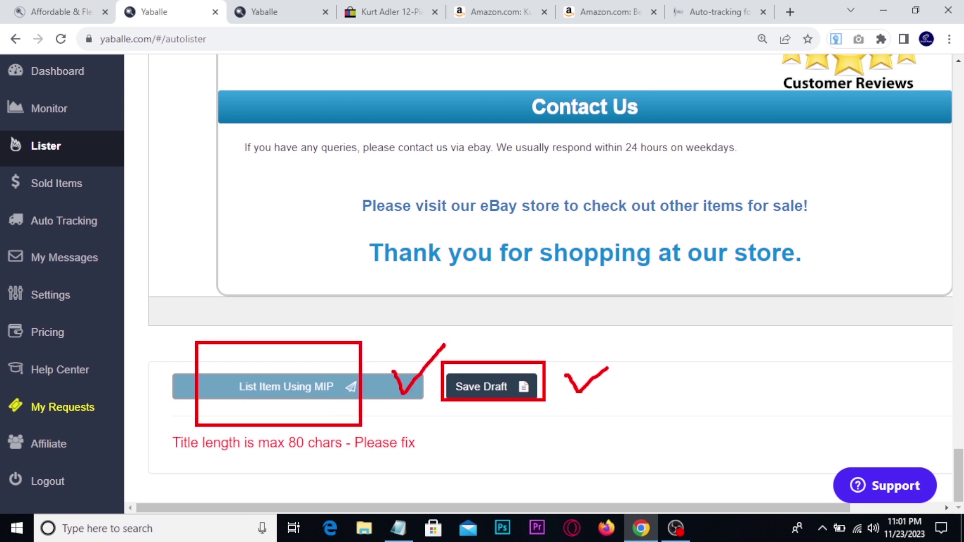
pyautogui.press('Escape')
pyautogui.moveTo(248, 443); pyautogui.dragTo(378, 443)
# Step: Shorten the Christmas tree's listing title to "Best Choice Products 6ft Pre-Lit Christmas Tree Premium Hinged Artificial Pine"
pyautogui.scroll(15, 271, 342)
pyautogui.scroll(20, 495, 319)
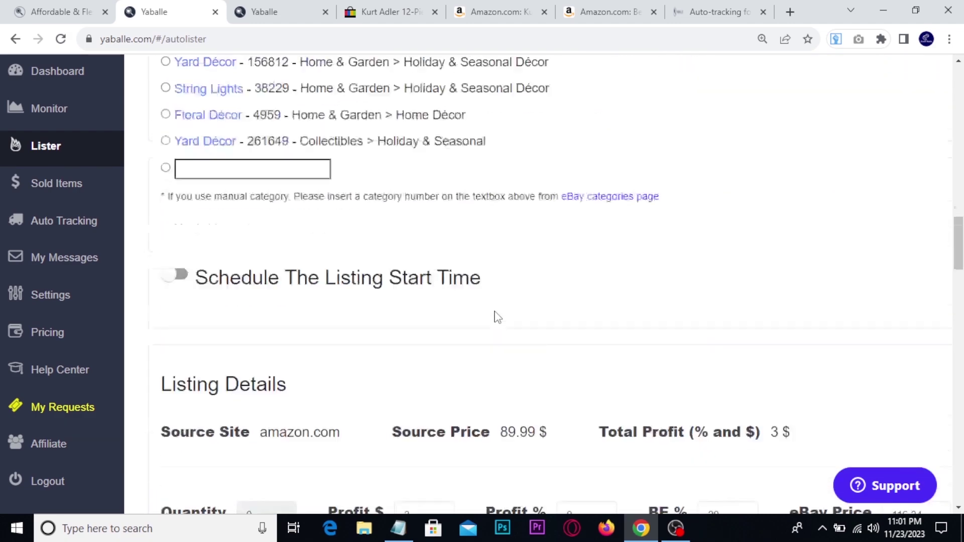
pyautogui.scroll(3, 492, 316)
pyautogui.scroll(-3, 446, 322)
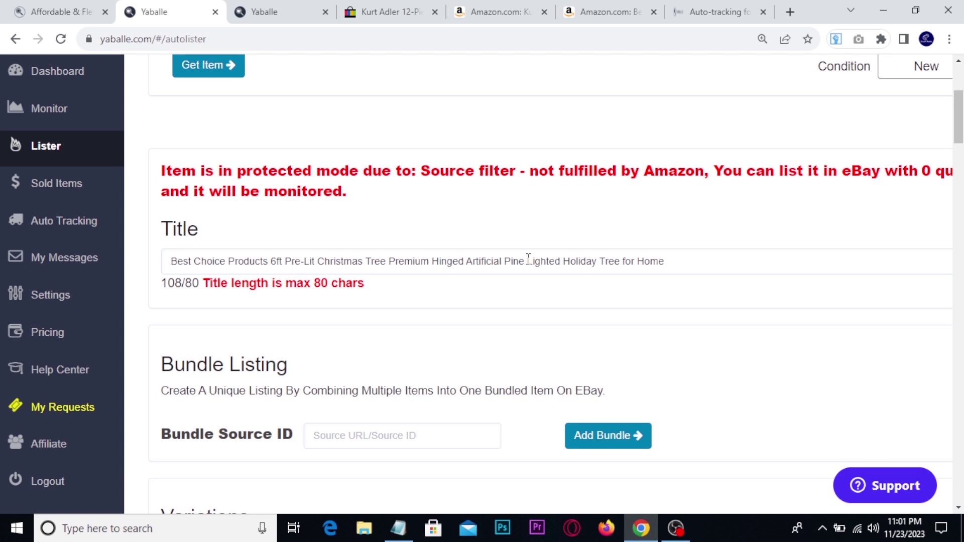
pyautogui.moveTo(523, 261); pyautogui.dragTo(738, 261)
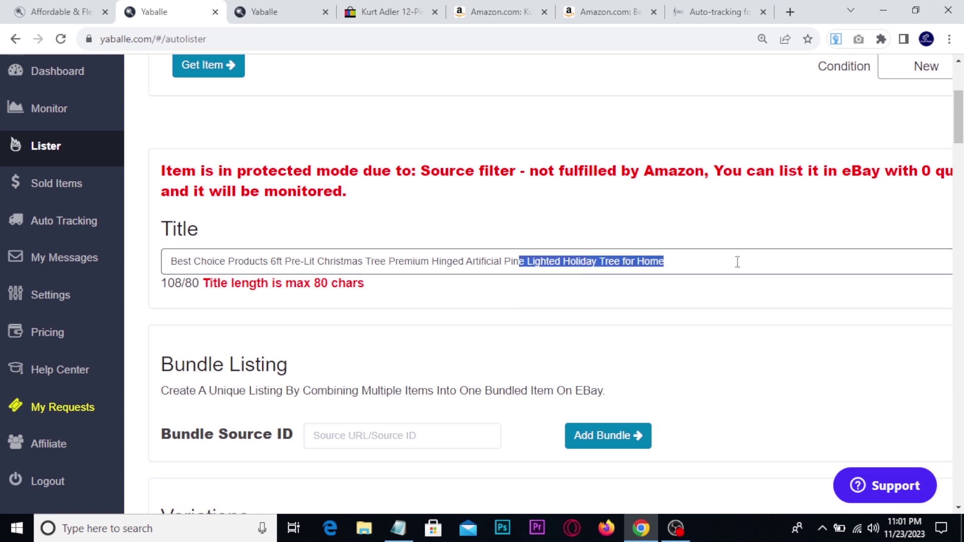
pyautogui.write('e')
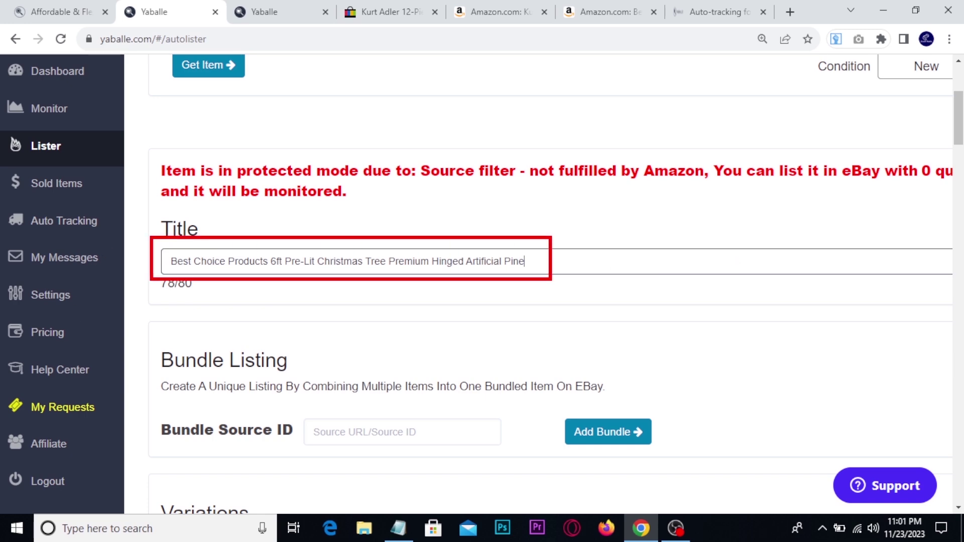
# Step: Check the options for listing the item using MIP or saving a draft, and switch to the Kurt Adler eBay listing
pyautogui.scroll(-20, 241, 357)
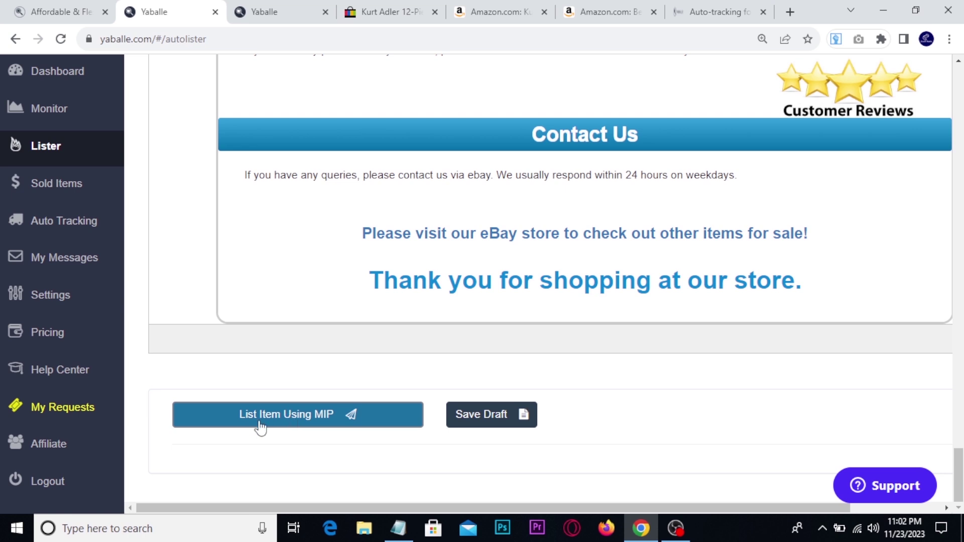
pyautogui.scroll(5, 246, 254)
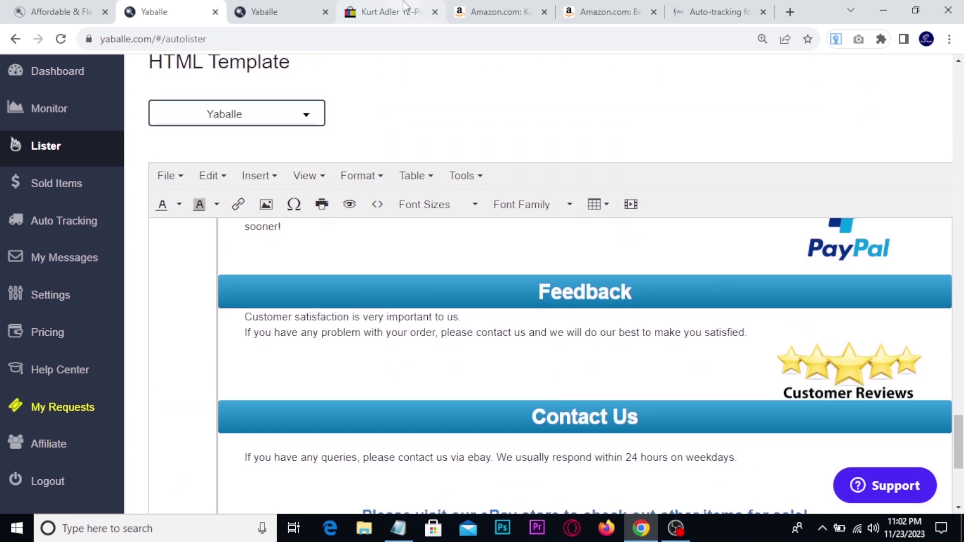
pyautogui.click(405, 11)
pyautogui.scroll(-3, 568, 209)
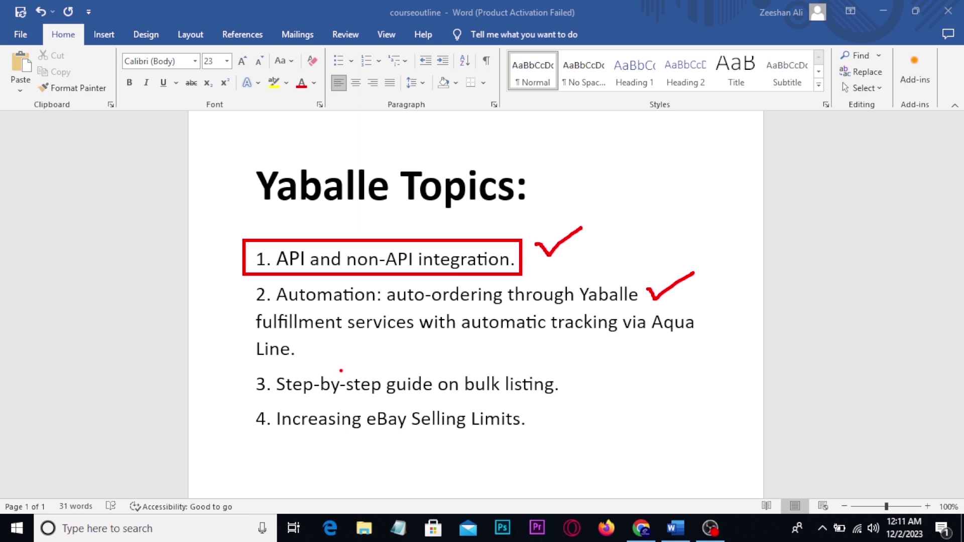
pyautogui.moveTo(246, 291)
pyautogui.mouseDown()
pyautogui.moveTo(231, 346)
pyautogui.moveTo(279, 372)
pyautogui.moveTo(693, 352)
pyautogui.moveTo(729, 301)
pyautogui.moveTo(696, 253)
pyautogui.moveTo(562, 281)
pyautogui.moveTo(246, 279)
pyautogui.moveTo(240, 294)
pyautogui.mouseUp()
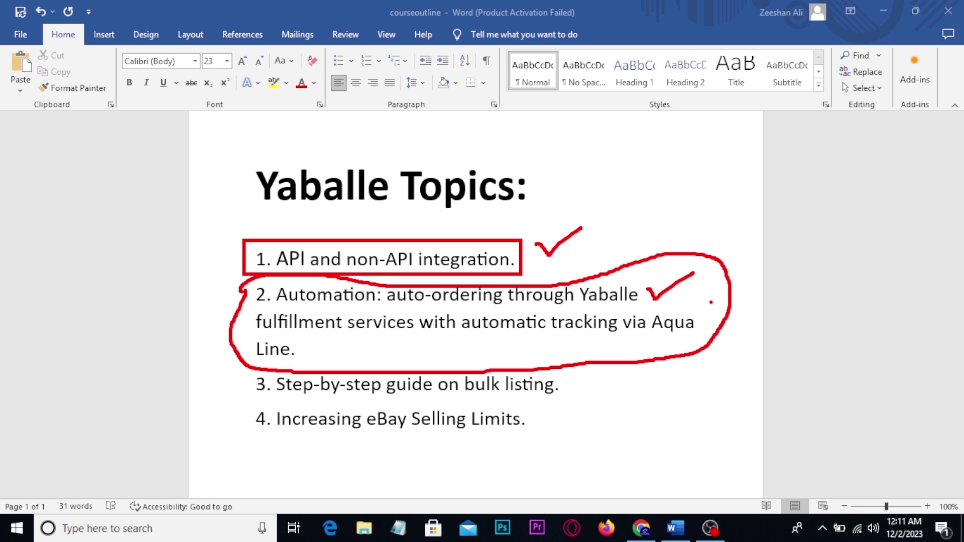
pyautogui.moveTo(718, 296); pyautogui.dragTo(751, 297)
pyautogui.moveTo(715, 268); pyautogui.dragTo(736, 258)
pyautogui.press('Escape')
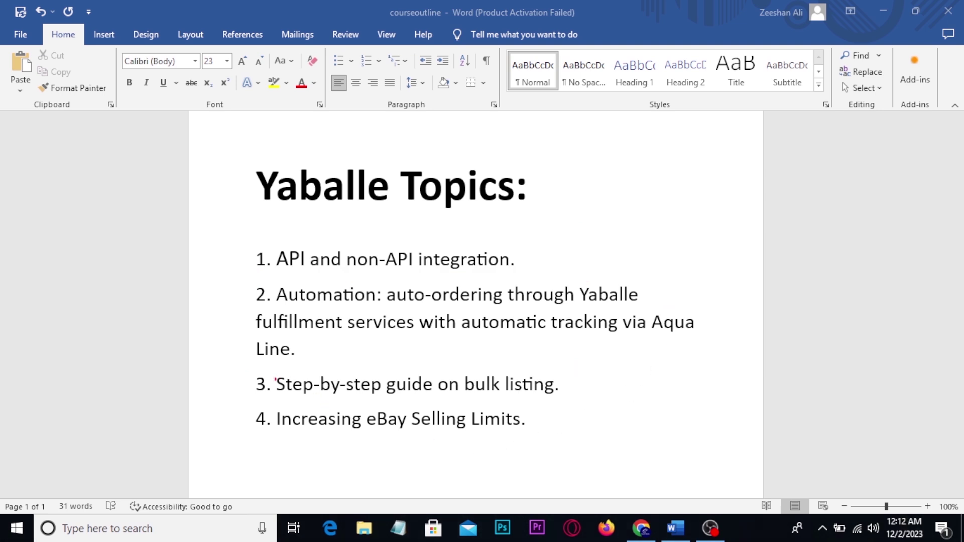
pyautogui.moveTo(246, 371)
pyautogui.mouseDown()
pyautogui.moveTo(387, 394)
pyautogui.moveTo(550, 402)
pyautogui.moveTo(571, 400)
pyautogui.moveTo(609, 372)
pyautogui.moveTo(637, 407)
pyautogui.moveTo(552, 416)
pyautogui.moveTo(551, 408)
pyautogui.moveTo(545, 425)
pyautogui.moveTo(560, 432)
pyautogui.mouseUp()
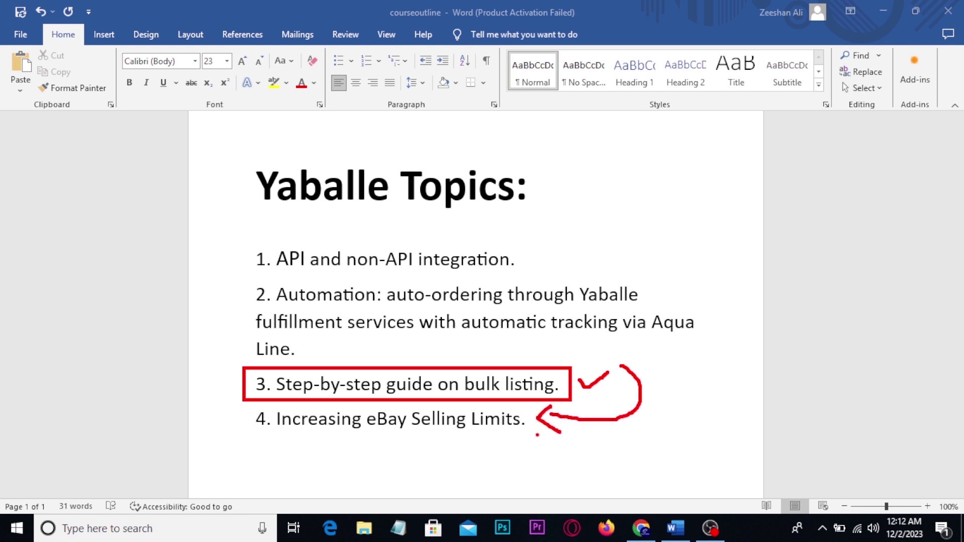
pyautogui.moveTo(463, 396); pyautogui.dragTo(540, 395)
pyautogui.moveTo(412, 430)
pyautogui.mouseDown()
pyautogui.moveTo(521, 430)
pyautogui.moveTo(531, 448)
pyautogui.mouseUp()
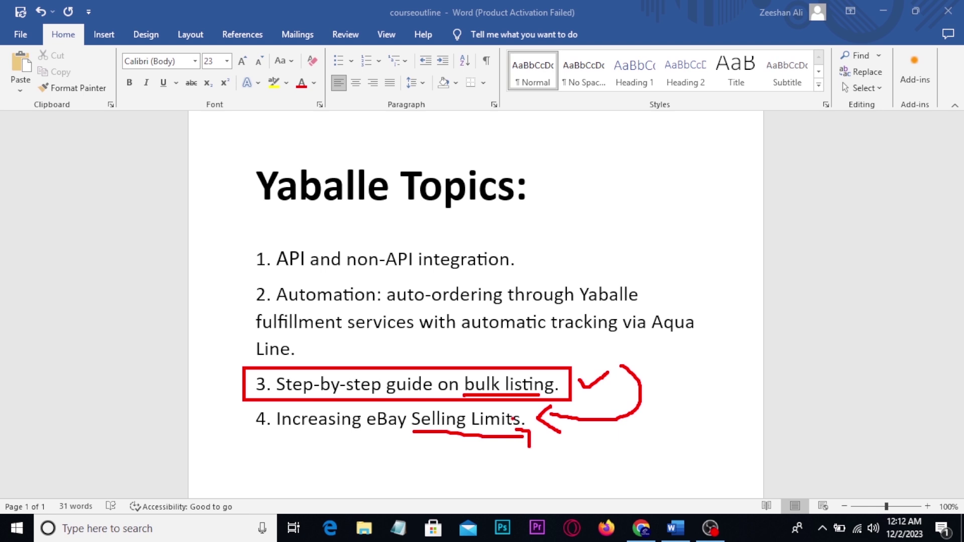
pyautogui.press('e')
pyautogui.moveTo(243, 238)
pyautogui.mouseDown()
pyautogui.moveTo(452, 279)
pyautogui.moveTo(515, 279)
pyautogui.moveTo(558, 254)
pyautogui.mouseUp()
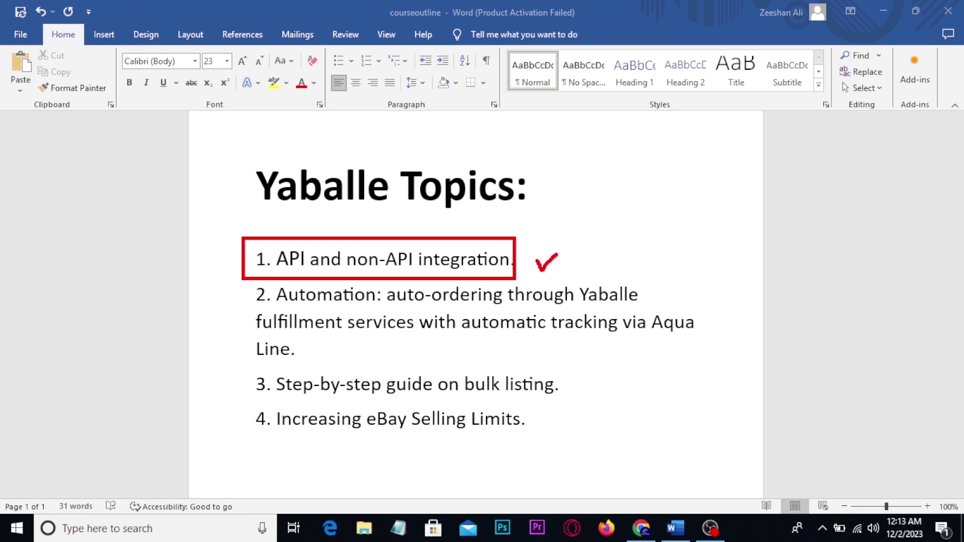
pyautogui.press('e')
pyautogui.moveTo(244, 287)
pyautogui.mouseDown()
pyautogui.moveTo(277, 295)
pyautogui.moveTo(346, 341)
pyautogui.moveTo(421, 357)
pyautogui.moveTo(705, 347)
pyautogui.mouseUp()
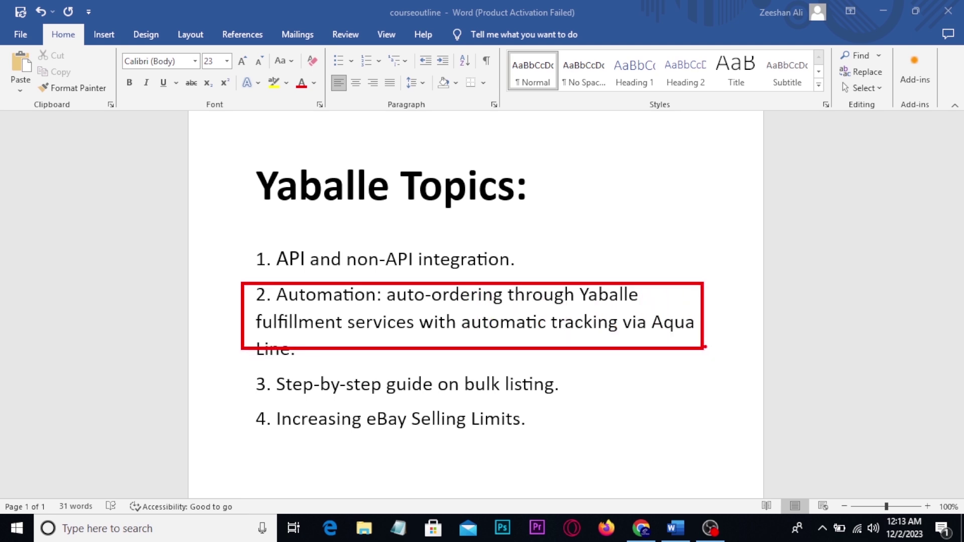
pyautogui.moveTo(720, 296); pyautogui.dragTo(732, 310)
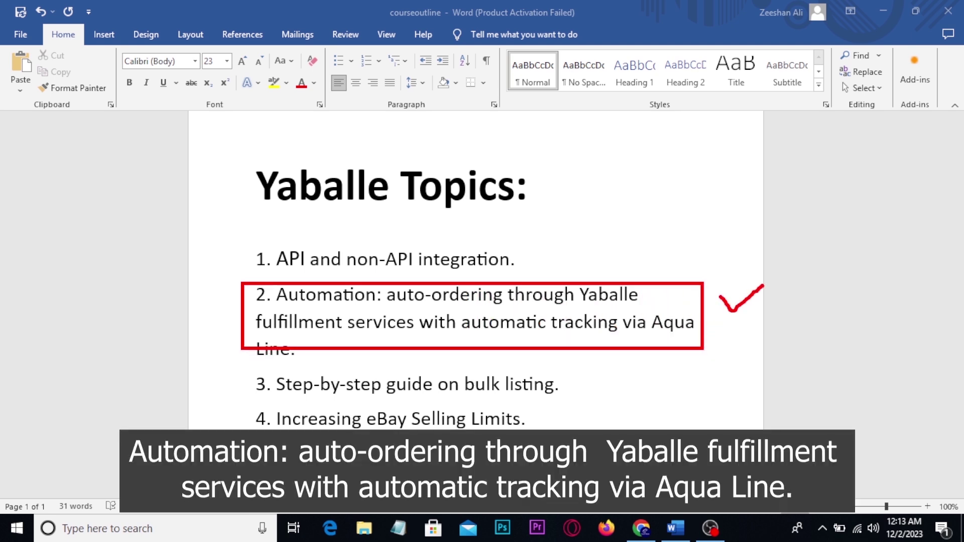
# Step: Switch to Yaballe in Chrome, open the Ordering settings and display the available auto-ordering modes
pyautogui.click(640, 533)
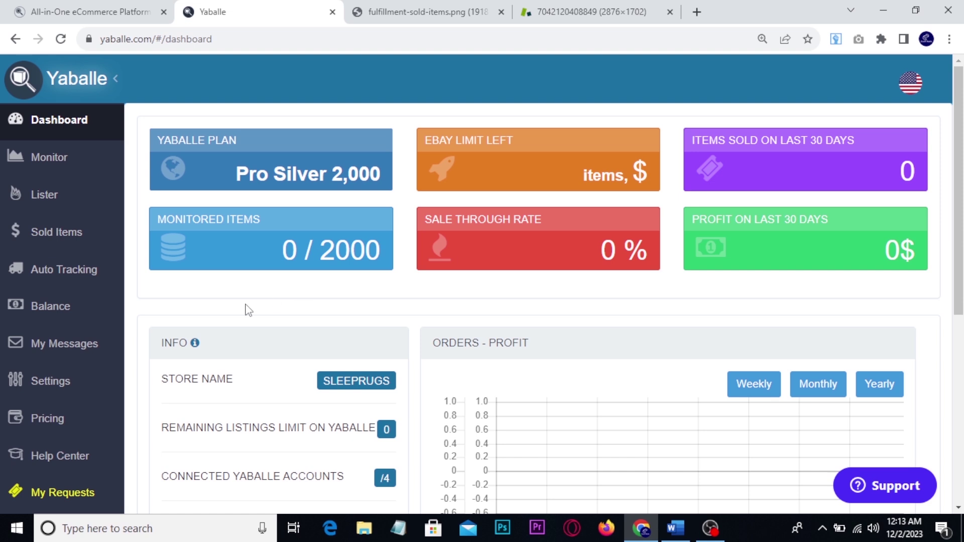
pyautogui.scroll(-3, 239, 311)
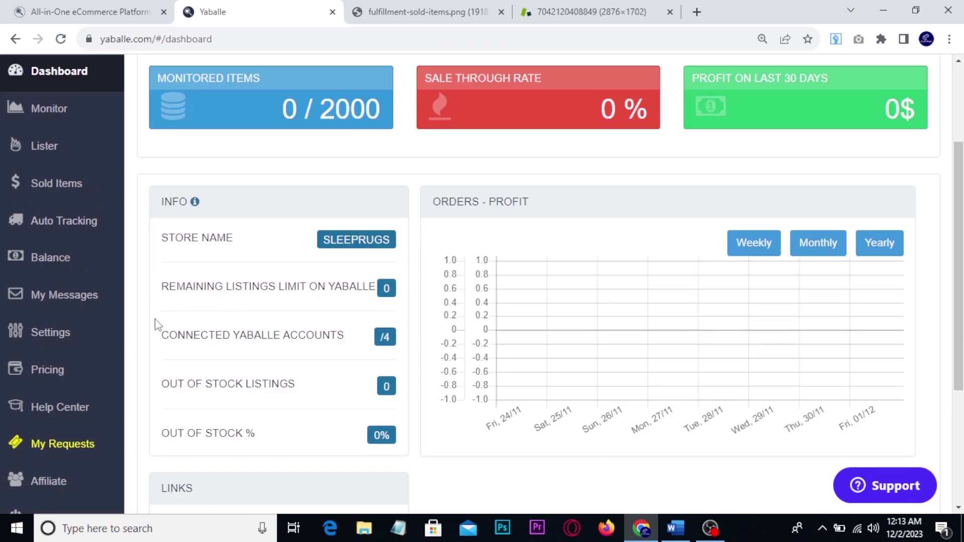
pyautogui.click(68, 331)
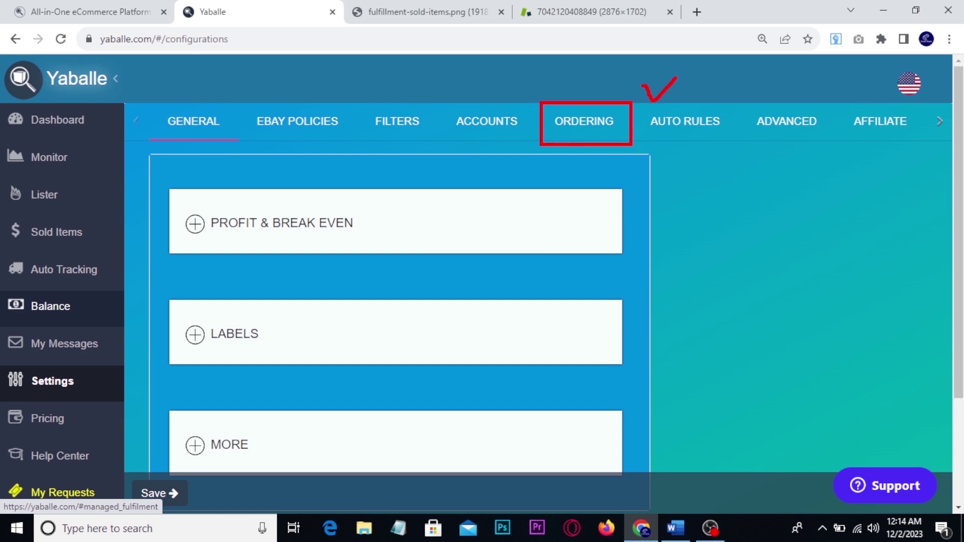
pyautogui.click(585, 126)
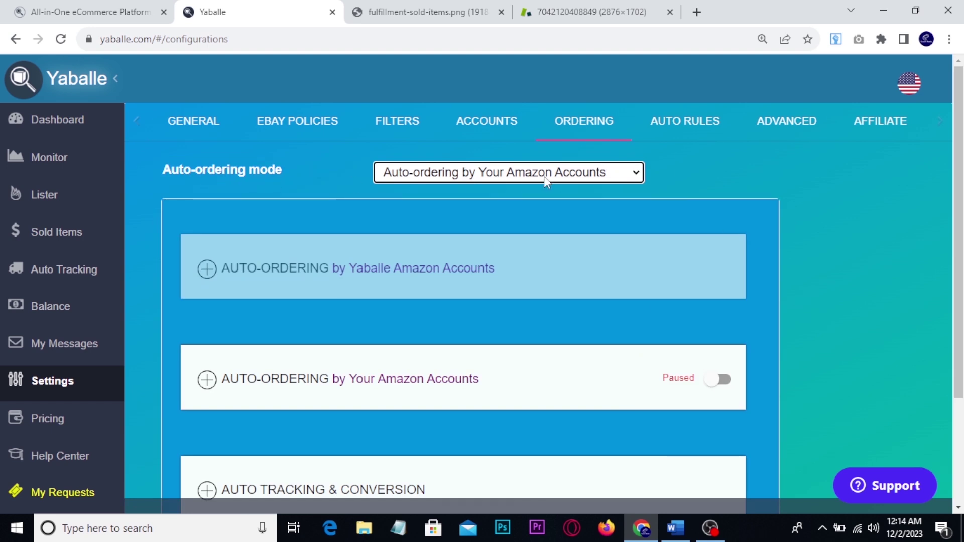
pyautogui.click(632, 176)
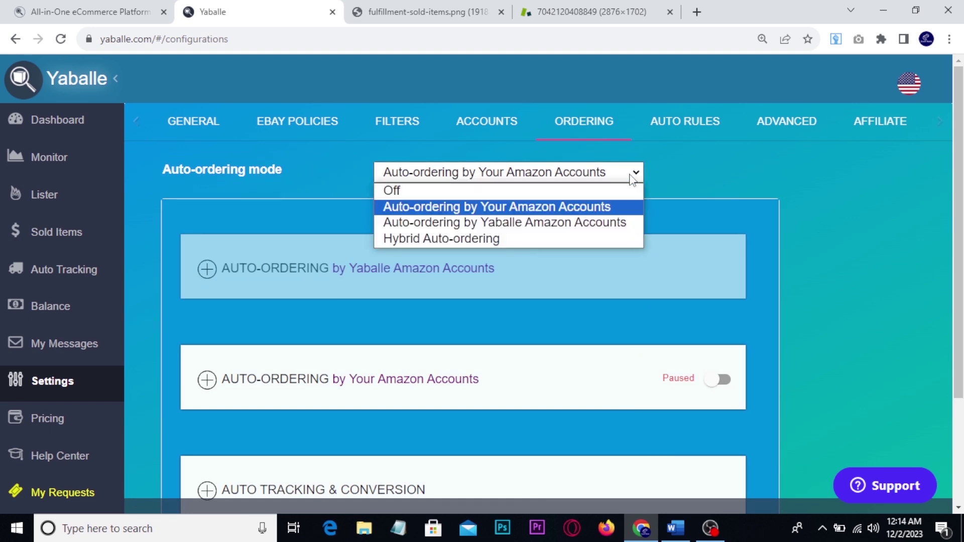
pyautogui.moveTo(492, 188); pyautogui.dragTo(511, 189)
pyautogui.moveTo(715, 147)
pyautogui.mouseDown()
pyautogui.moveTo(703, 153)
pyautogui.moveTo(701, 177)
pyautogui.mouseUp()
pyautogui.moveTo(747, 156)
pyautogui.mouseDown()
pyautogui.moveTo(767, 173)
pyautogui.moveTo(817, 105)
pyautogui.moveTo(822, 147)
pyautogui.mouseUp()
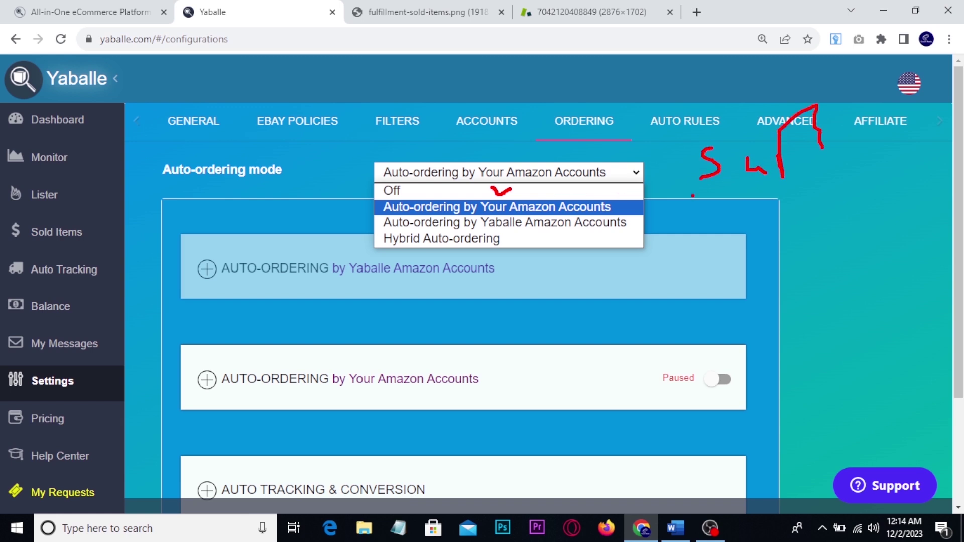
pyautogui.moveTo(692, 196); pyautogui.dragTo(794, 183)
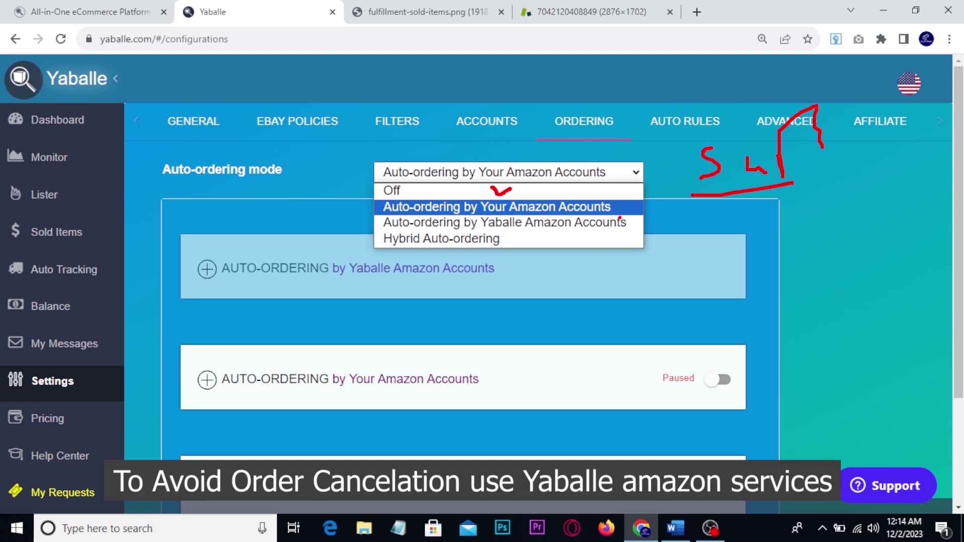
pyautogui.moveTo(618, 216)
pyautogui.mouseDown()
pyautogui.moveTo(639, 230)
pyautogui.moveTo(375, 232)
pyautogui.moveTo(371, 217)
pyautogui.moveTo(612, 210)
pyautogui.mouseUp()
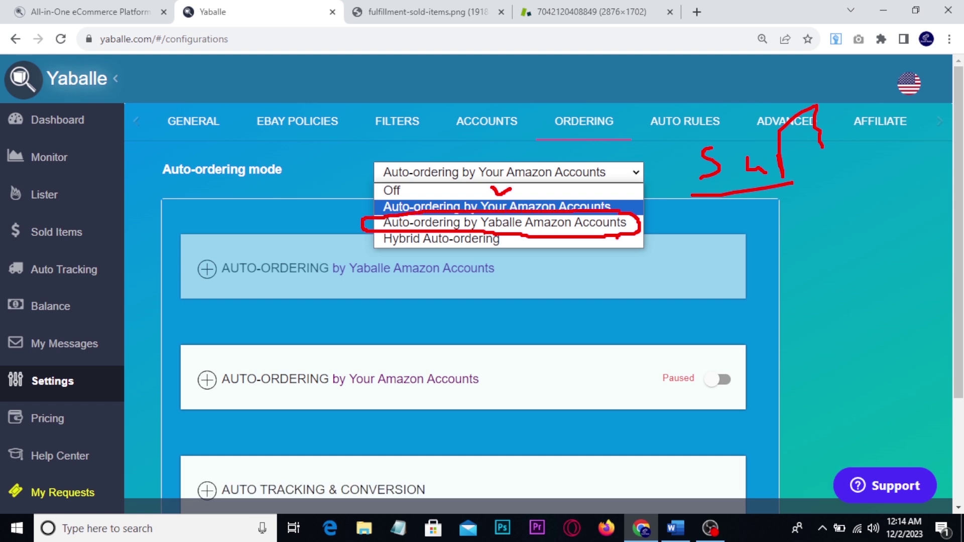
pyautogui.press('Escape')
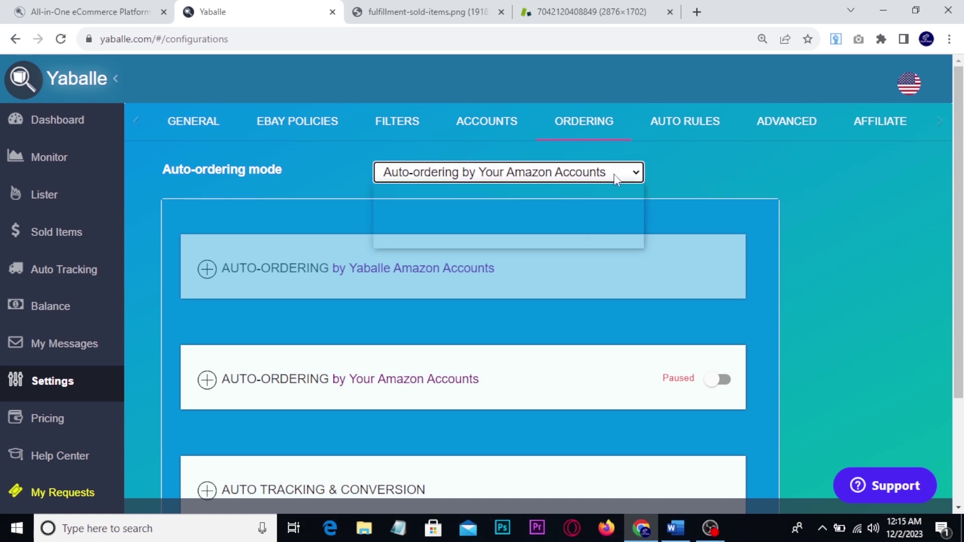
# Step: Choose Auto-ordering by Yaballe Amazon Accounts as the auto-ordering mode and read the requirements in the mode change confirmation
pyautogui.click(617, 176)
pyautogui.click(546, 224)
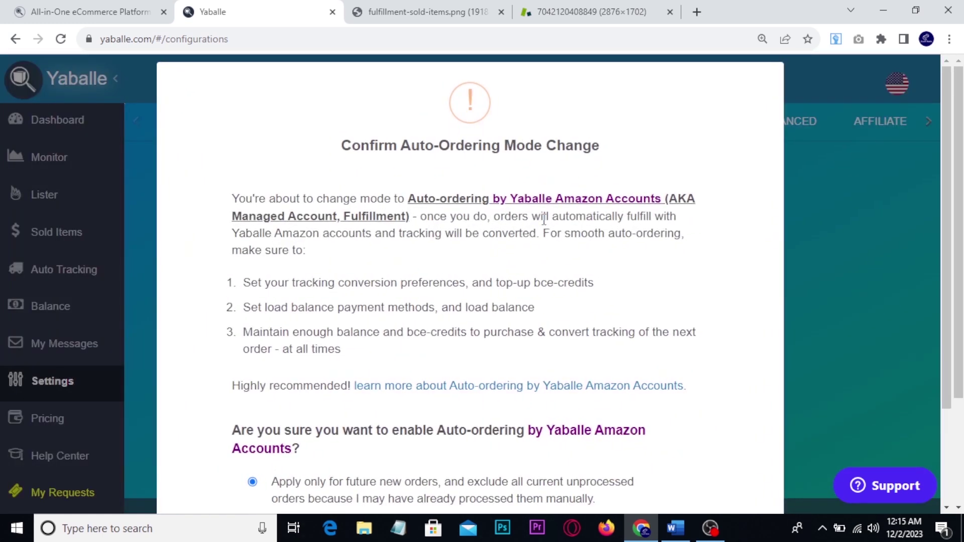
pyautogui.scroll(-2, 546, 224)
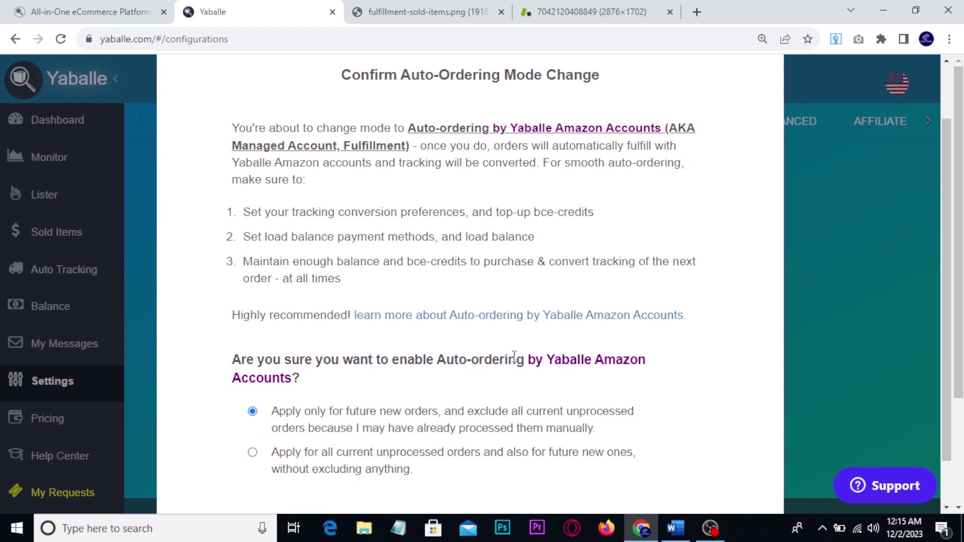
pyautogui.hotkey('ctrl', '2')
pyautogui.moveTo(617, 179); pyautogui.dragTo(731, 246)
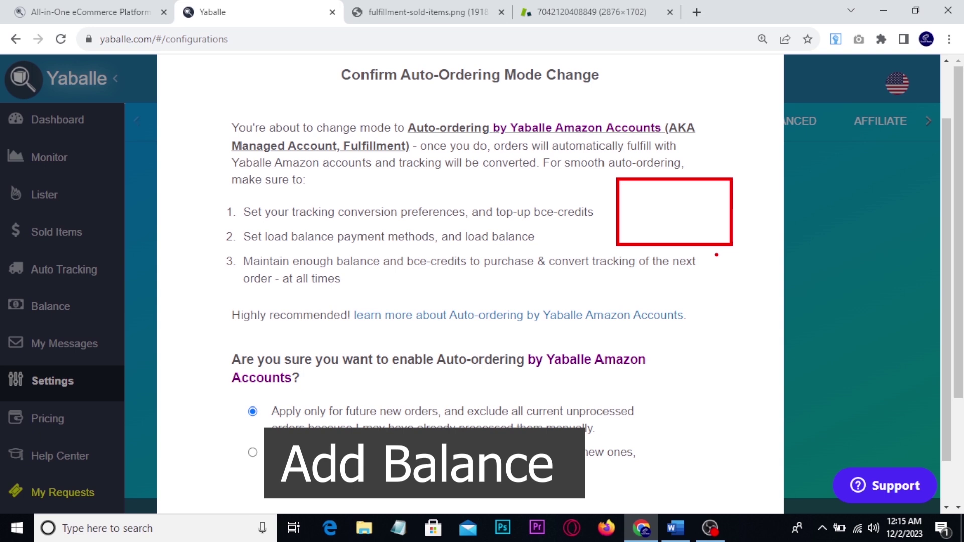
pyautogui.moveTo(220, 203); pyautogui.dragTo(245, 196)
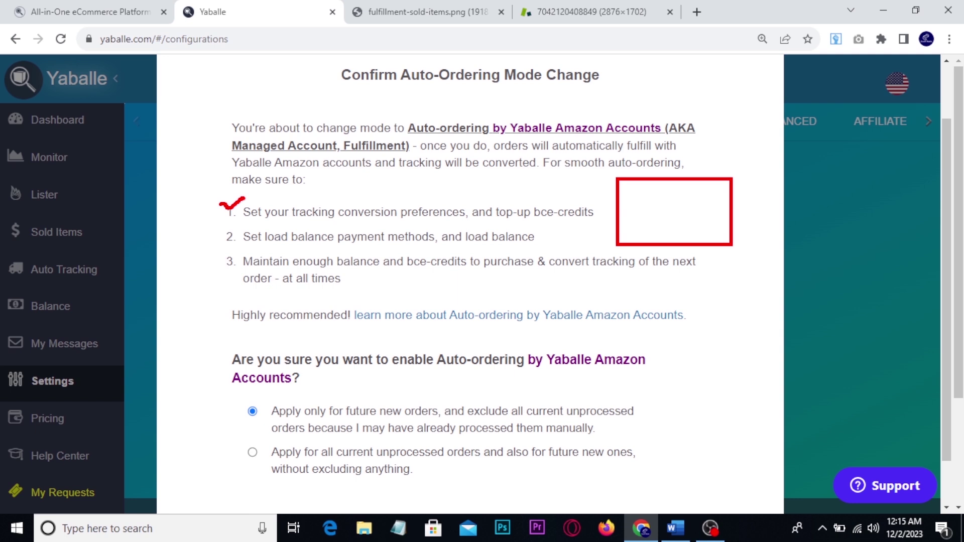
pyautogui.moveTo(209, 231)
pyautogui.mouseDown()
pyautogui.moveTo(214, 244)
pyautogui.moveTo(230, 231)
pyautogui.mouseUp()
pyautogui.moveTo(206, 263); pyautogui.dragTo(228, 257)
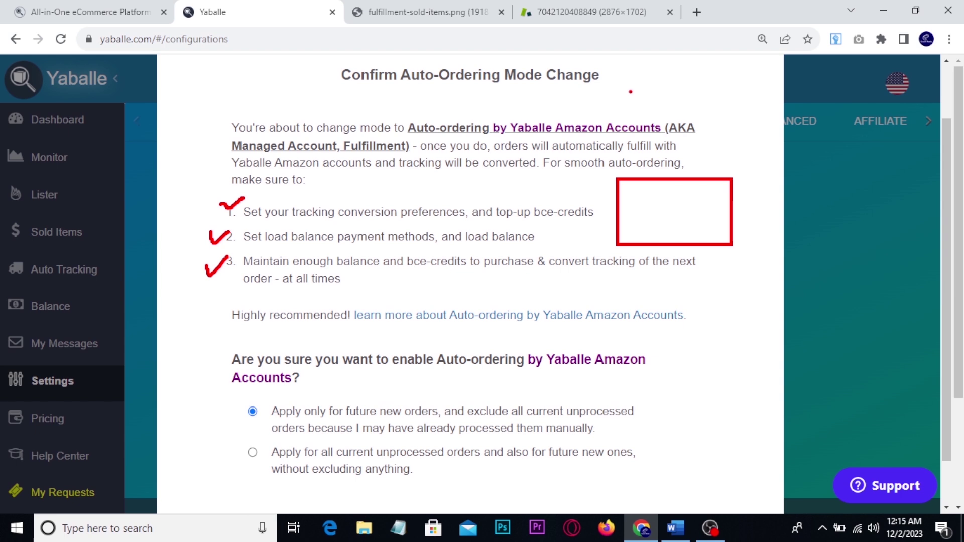
pyautogui.moveTo(630, 69)
pyautogui.mouseDown()
pyautogui.moveTo(630, 95)
pyautogui.moveTo(660, 89)
pyautogui.moveTo(661, 74)
pyautogui.moveTo(755, 72)
pyautogui.mouseUp()
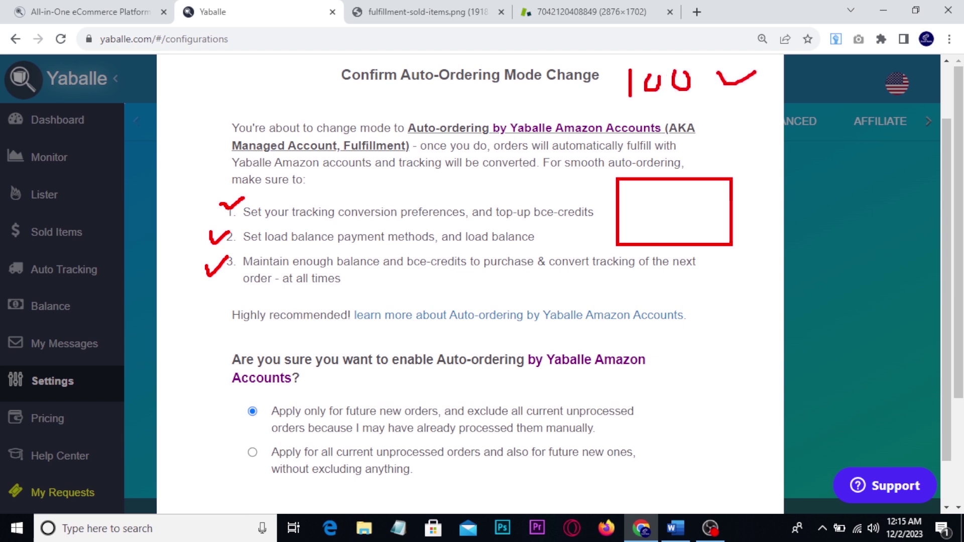
# Step: Confirm the switch to Auto-ordering by Yaballe Amazon Accounts, applying it only for future new orders and excluding current unprocessed ones
pyautogui.moveTo(628, 109); pyautogui.dragTo(702, 104)
pyautogui.scroll(-1, 598, 176)
pyautogui.moveTo(224, 334); pyautogui.dragTo(616, 389)
pyautogui.moveTo(667, 352)
pyautogui.mouseDown()
pyautogui.moveTo(698, 350)
pyautogui.moveTo(714, 336)
pyautogui.mouseUp()
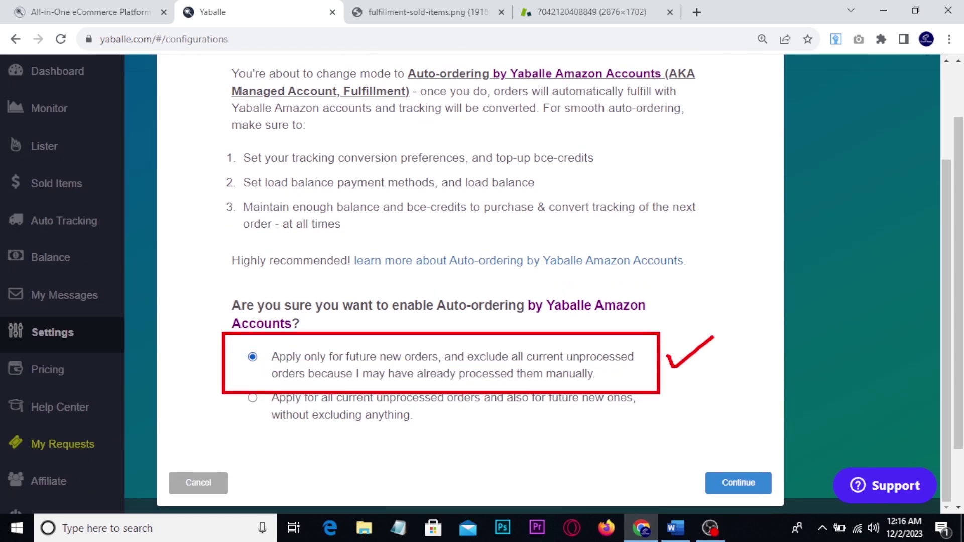
pyautogui.press('Escape')
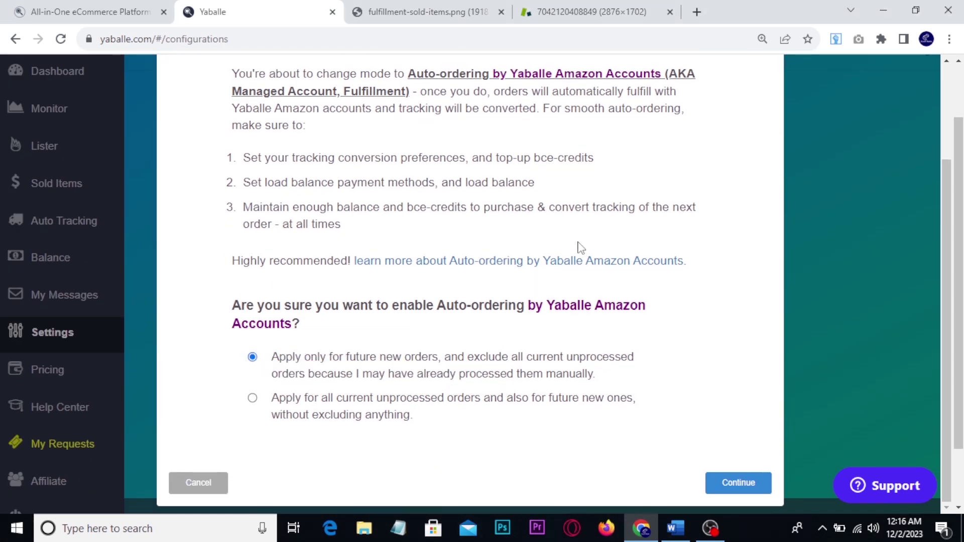
pyautogui.click(740, 482)
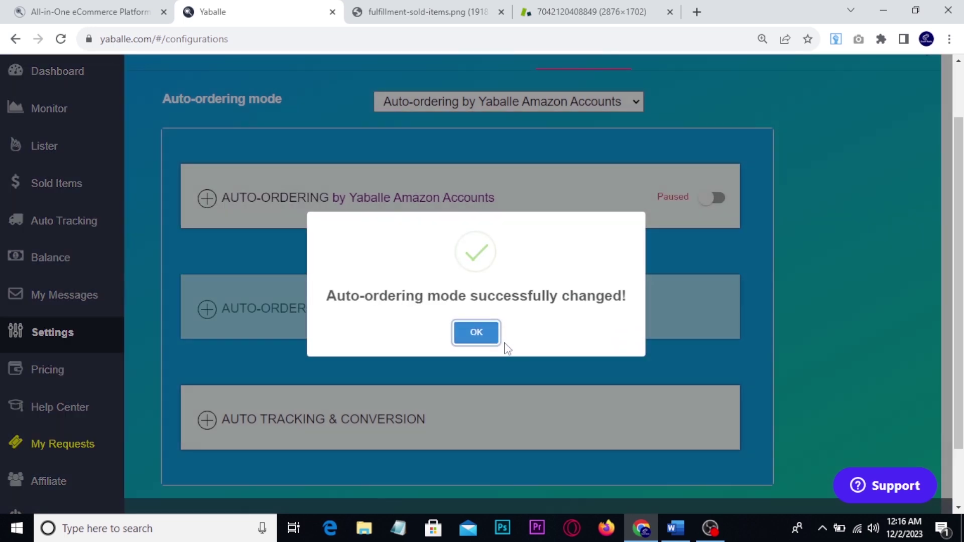
pyautogui.click(463, 338)
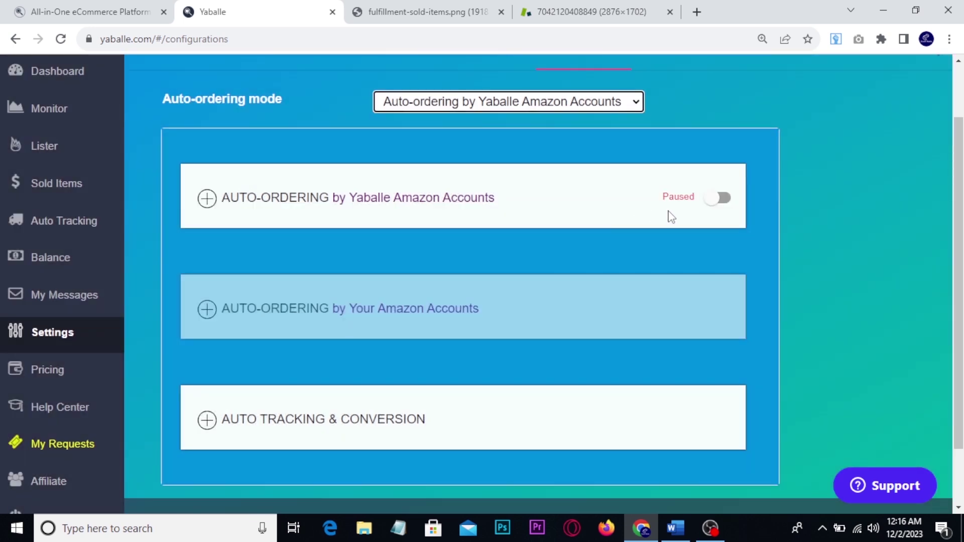
# Step: Resume auto-ordering by Yaballe Amazon Accounts so that it is active, and accept the confirmations
pyautogui.click(715, 201)
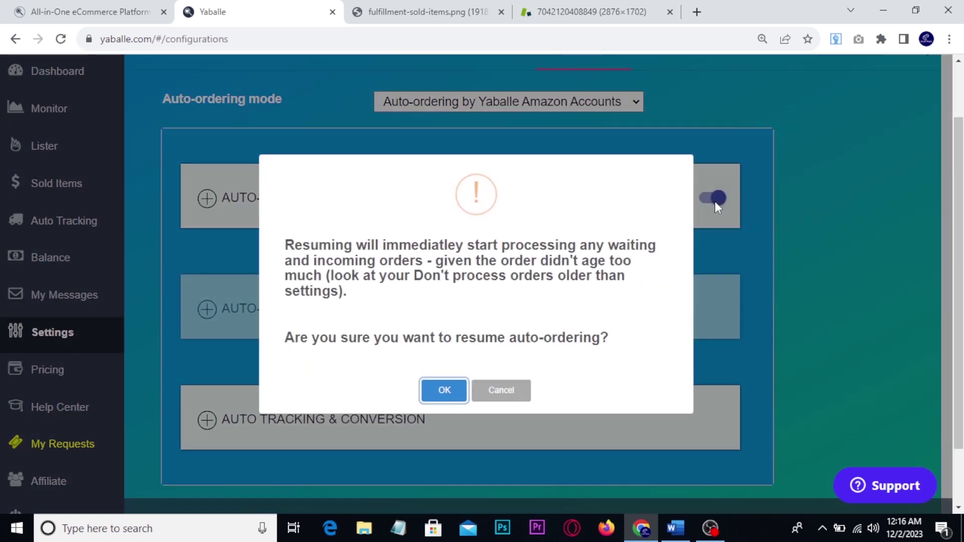
pyautogui.click(445, 391)
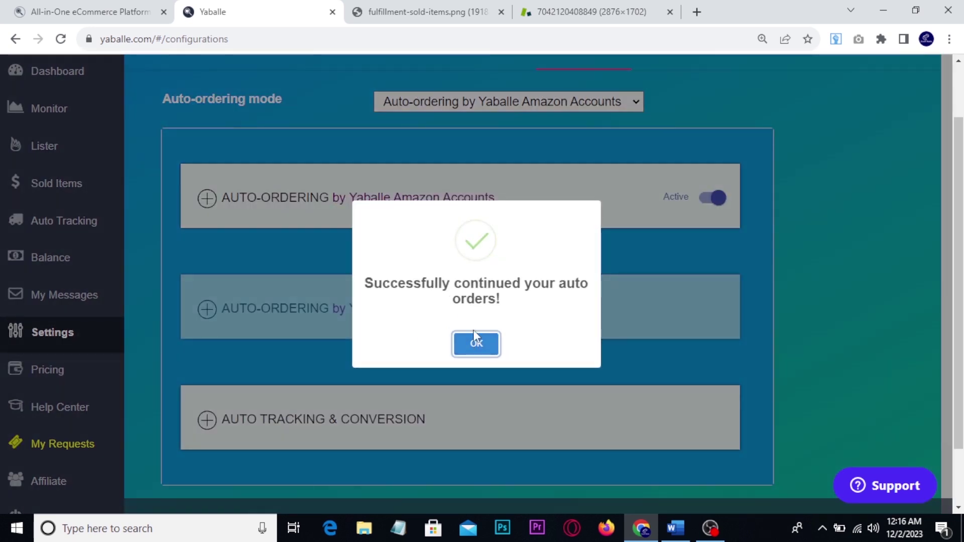
pyautogui.click(475, 347)
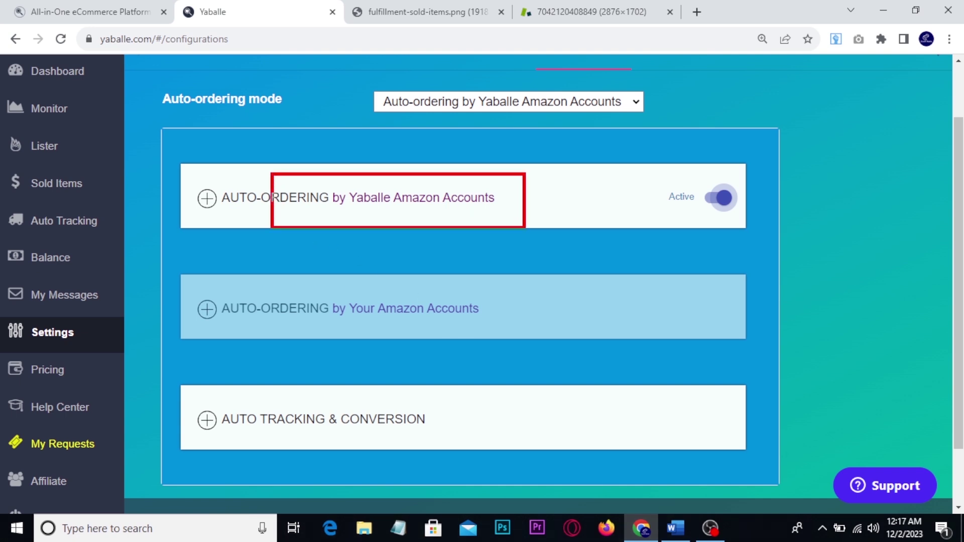
# Step: Expand the Auto-ordering by Yaballe Amazon Accounts settings and set the filter's Max $ Order Price to 200
pyautogui.click(407, 209)
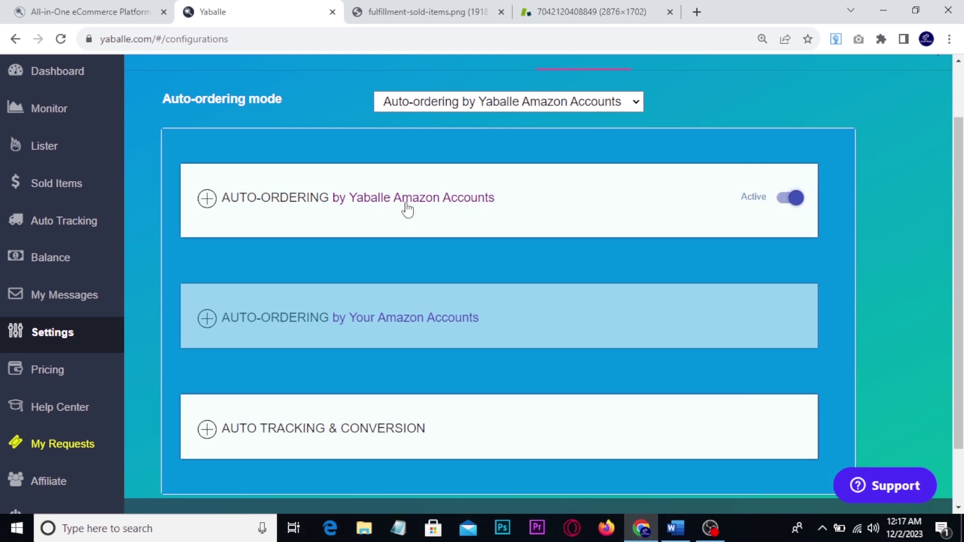
pyautogui.scroll(-3, 397, 226)
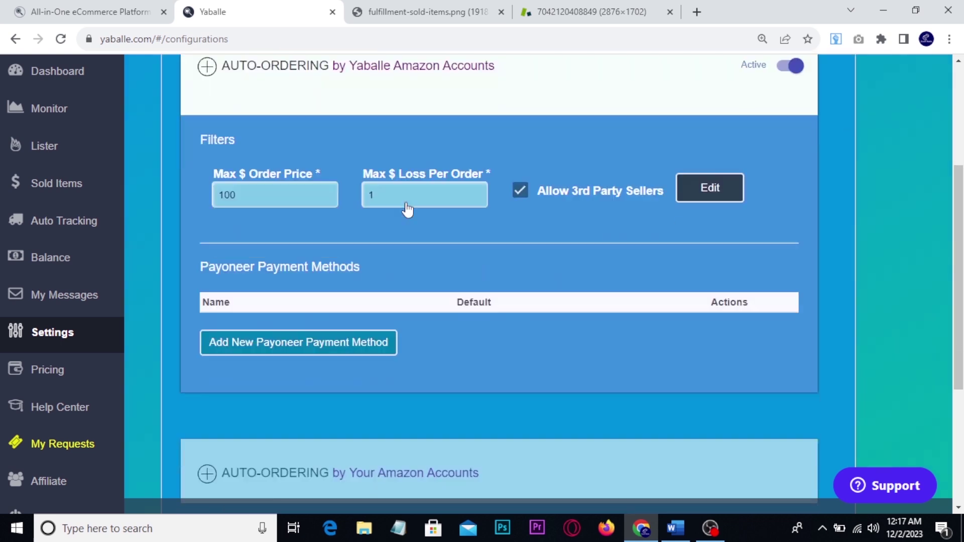
pyautogui.scroll(2, 385, 243)
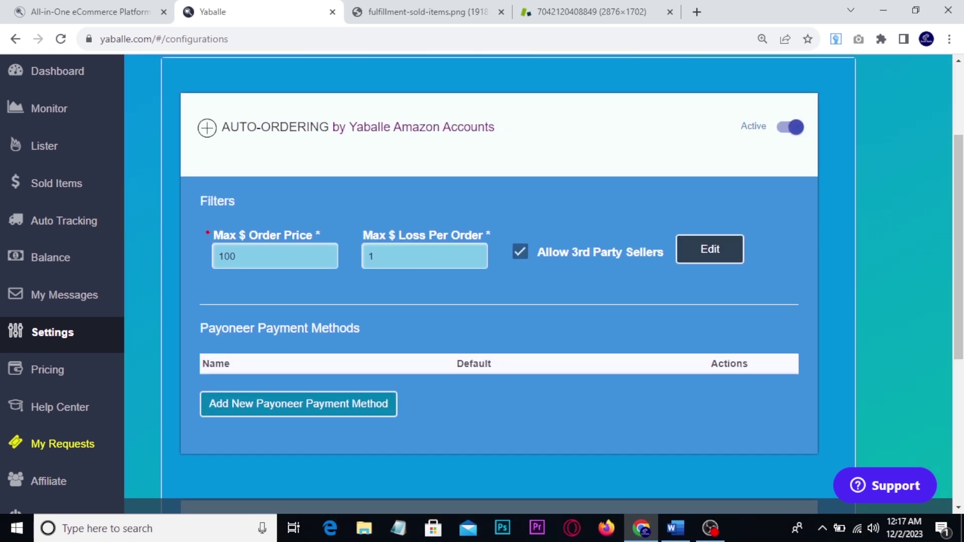
pyautogui.click(704, 249)
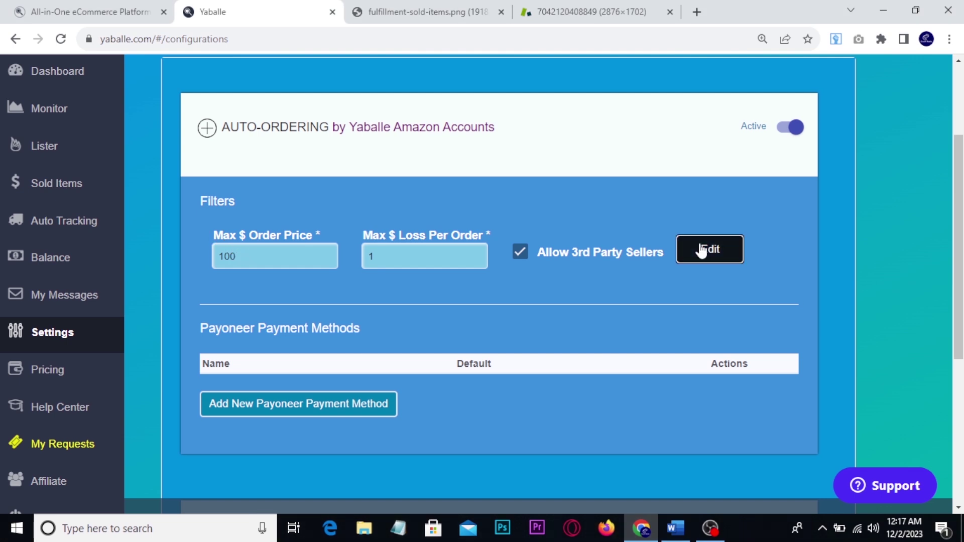
pyautogui.moveTo(246, 258); pyautogui.dragTo(214, 259)
pyautogui.write('200')
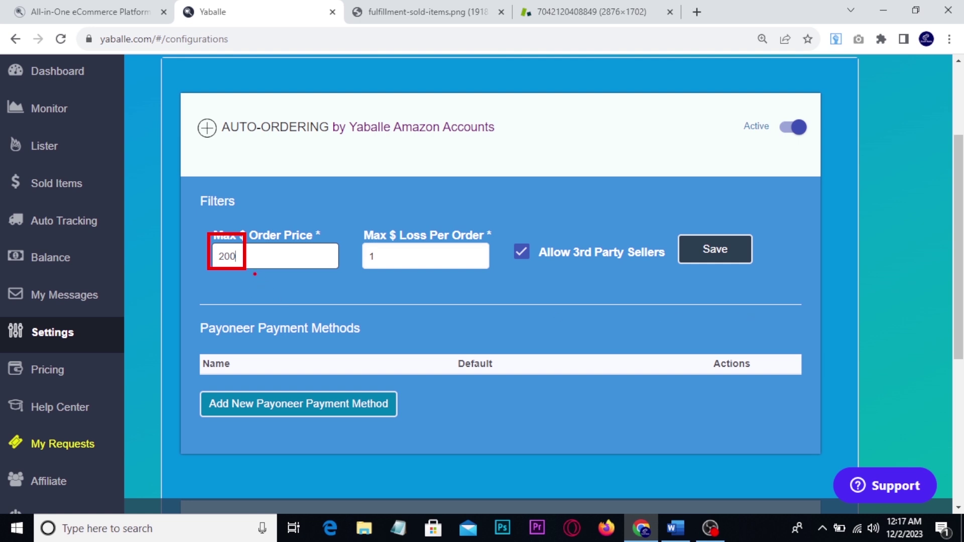
pyautogui.moveTo(237, 243)
pyautogui.mouseDown()
pyautogui.moveTo(269, 202)
pyautogui.moveTo(278, 219)
pyautogui.mouseUp()
pyautogui.press('Escape')
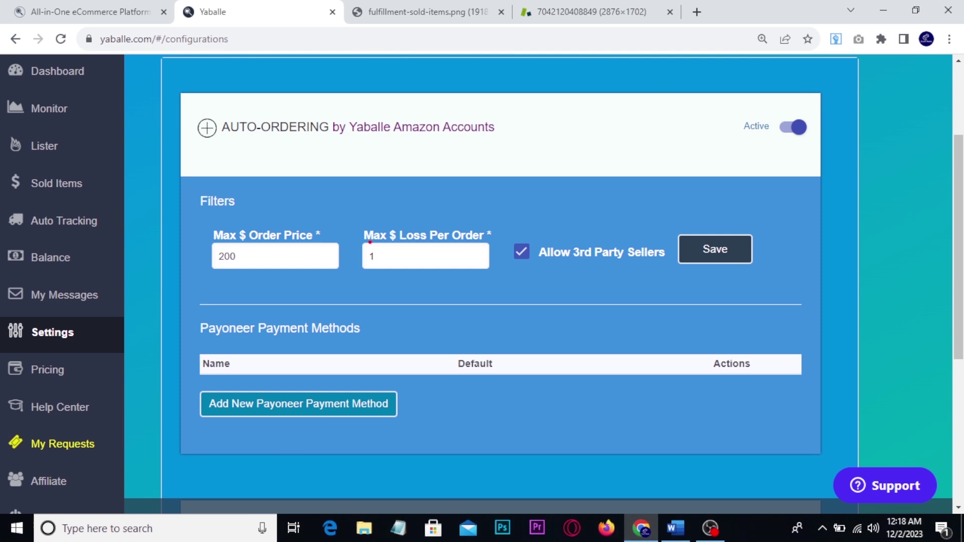
# Step: Set the Max $ Loss Per Order filter to 2
pyautogui.moveTo(353, 228); pyautogui.dragTo(394, 276)
pyautogui.press('Escape')
pyautogui.doubleClick(371, 257)
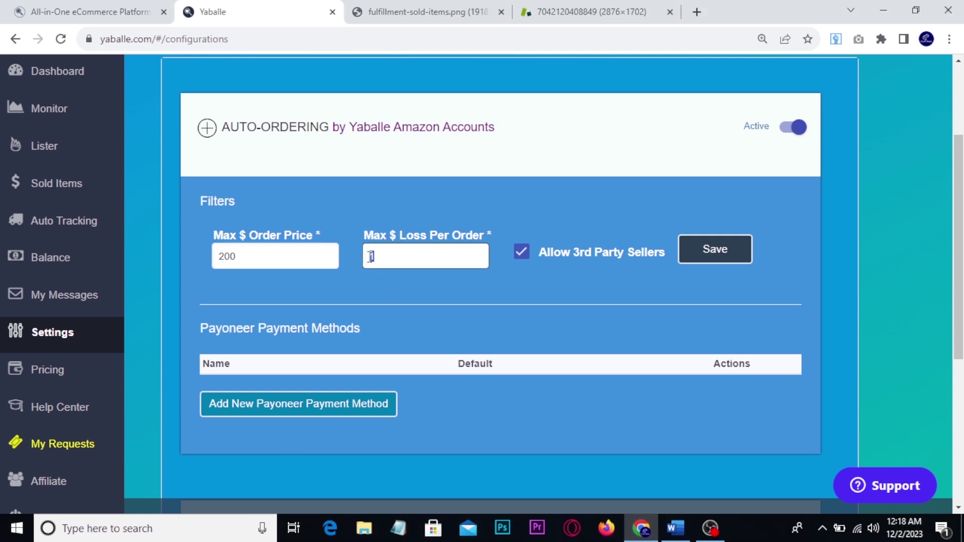
pyautogui.write('2')
pyautogui.click(367, 286)
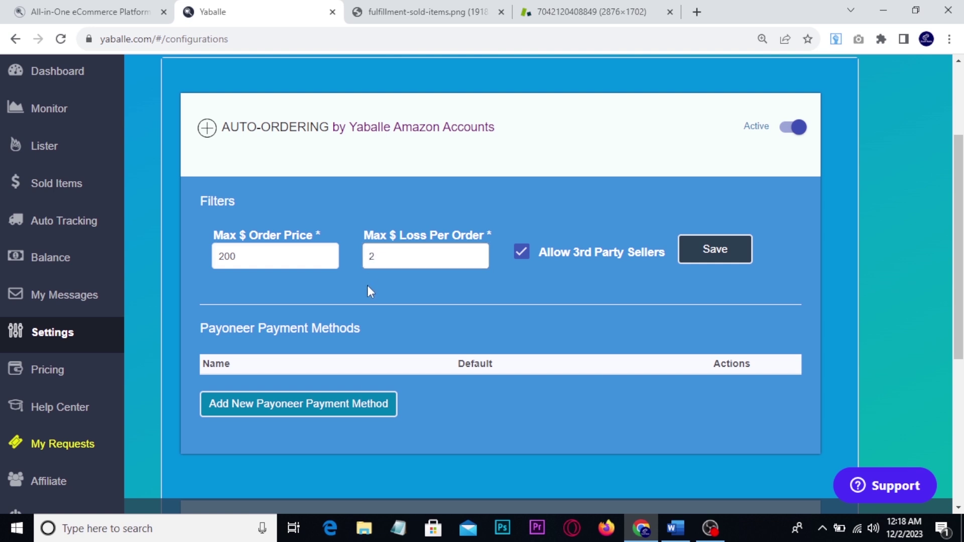
# Step: Set Max $ Loss Per Order to 1, save the auto-ordering filters and collapse the section
pyautogui.doubleClick(370, 256)
pyautogui.write('1')
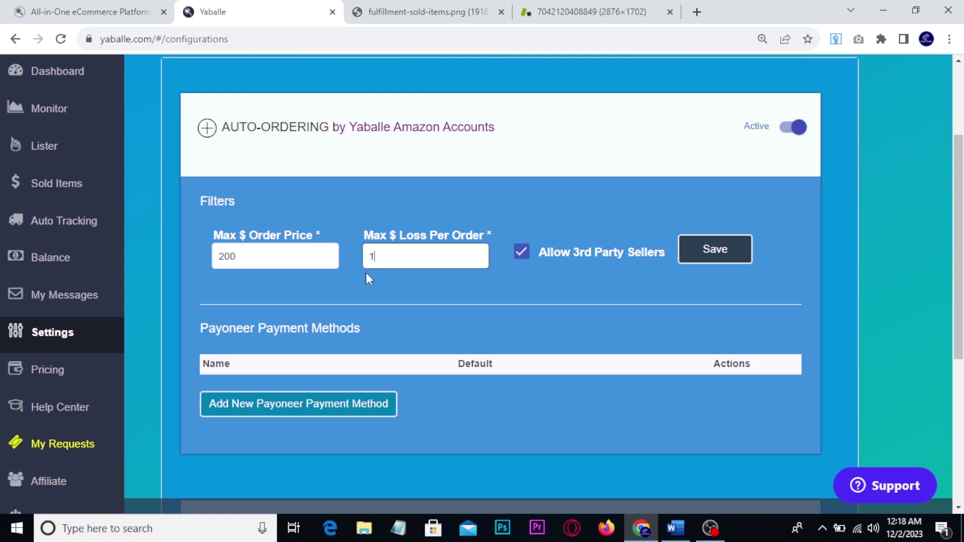
pyautogui.click(362, 286)
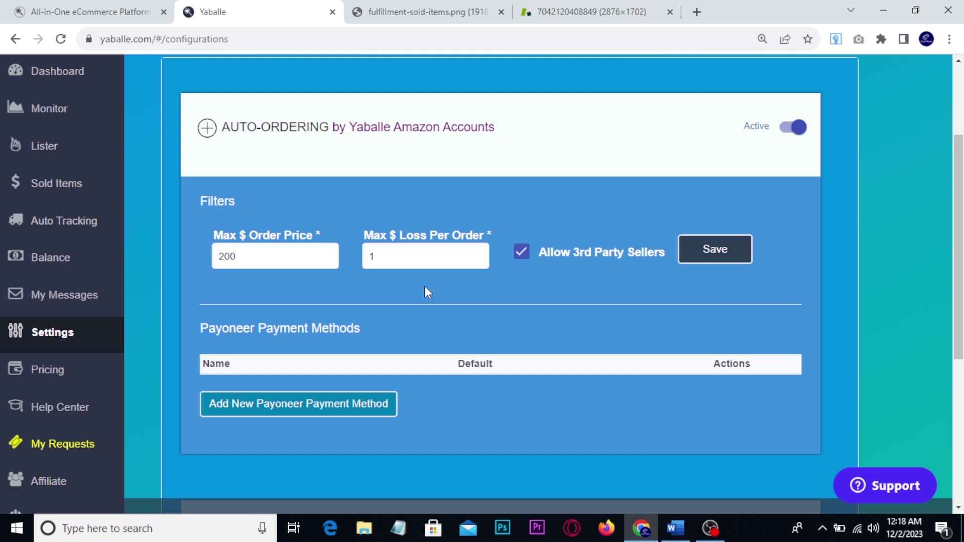
pyautogui.doubleClick(364, 261)
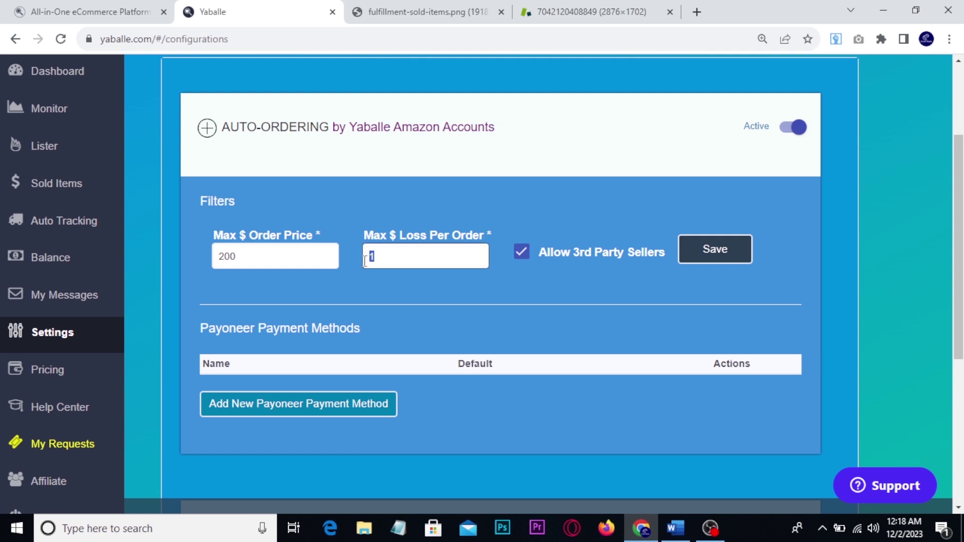
pyautogui.click(713, 259)
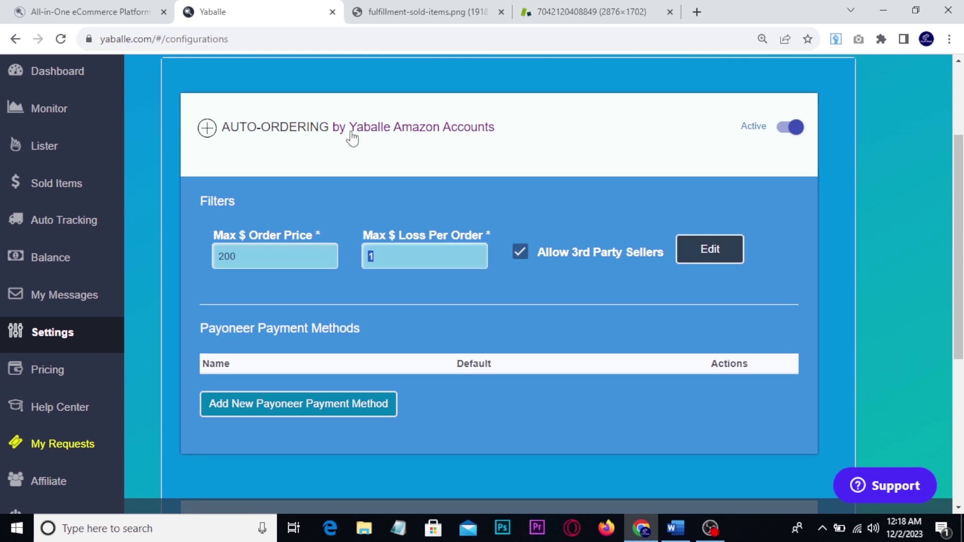
pyautogui.click(362, 134)
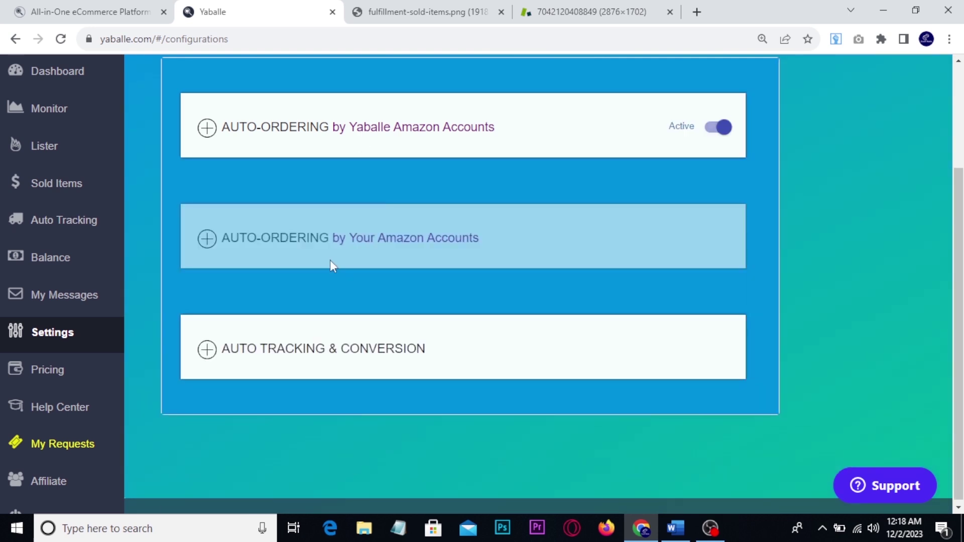
# Step: Expand the Auto Tracking & Conversion settings and review the options for converting tracking numbers
pyautogui.moveTo(196, 202); pyautogui.dragTo(471, 277)
pyautogui.click(505, 233)
pyautogui.moveTo(531, 219)
pyautogui.mouseDown()
pyautogui.moveTo(509, 255)
pyautogui.moveTo(537, 257)
pyautogui.mouseUp()
pyautogui.press('Escape')
pyautogui.scroll(-1, 448, 198)
pyautogui.moveTo(180, 317); pyautogui.dragTo(402, 390)
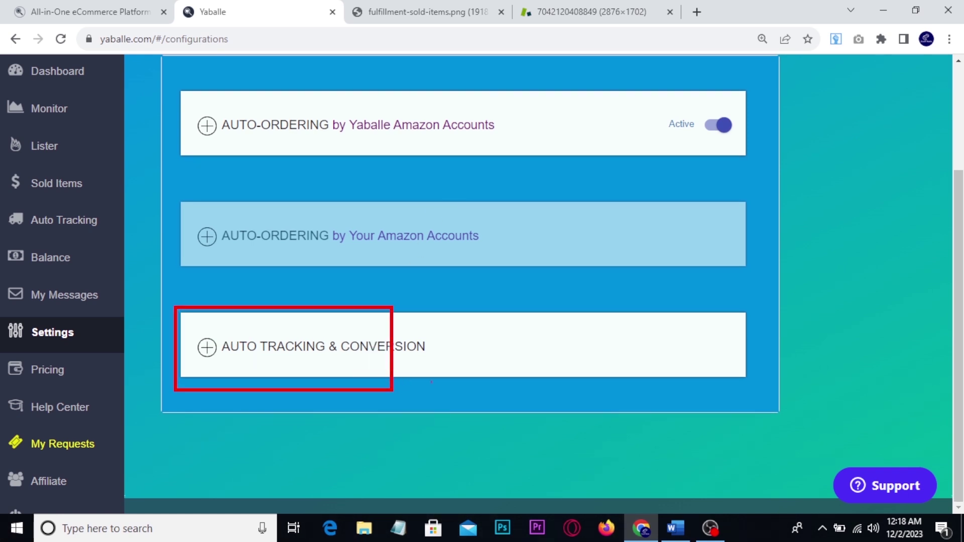
pyautogui.moveTo(492, 272); pyautogui.dragTo(478, 306)
pyautogui.press('Escape')
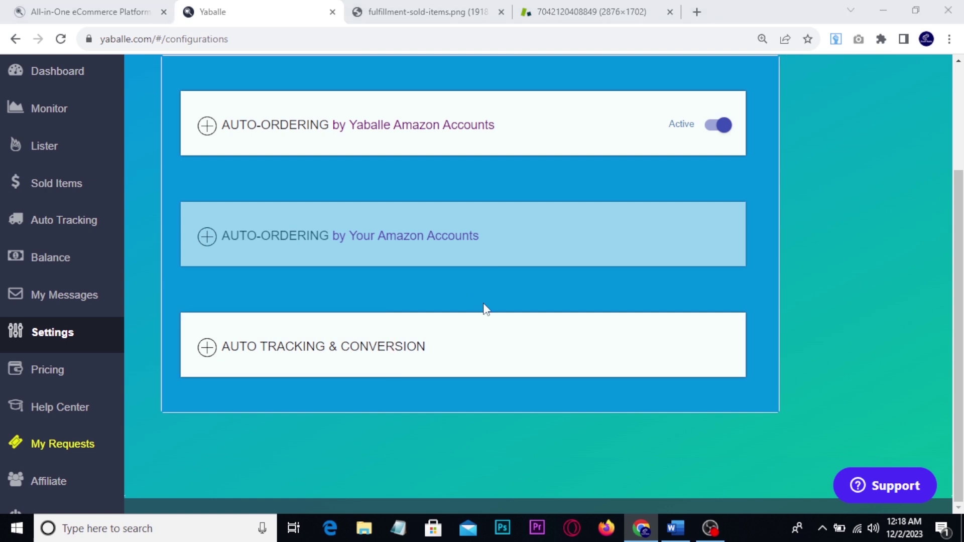
pyautogui.click(300, 354)
pyautogui.scroll(-7, 294, 300)
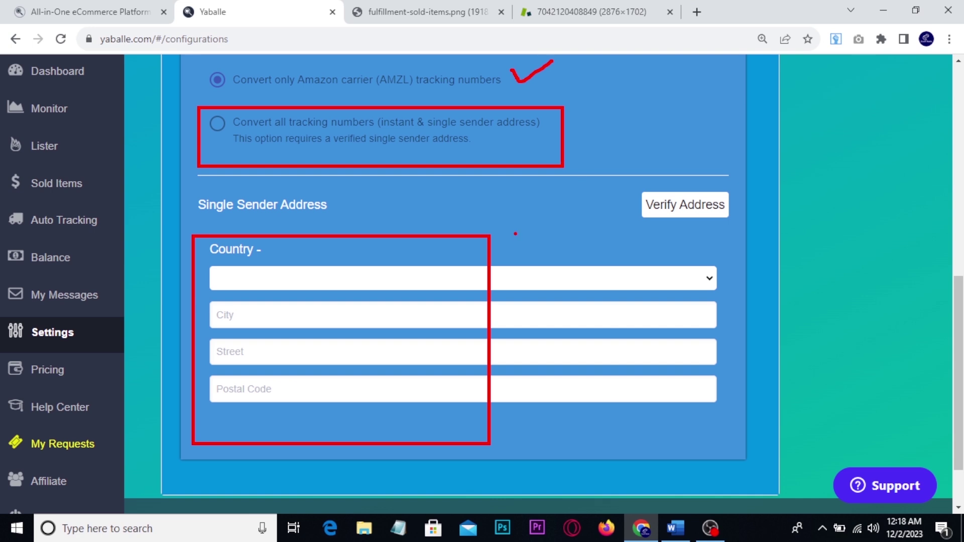
# Step: Examine the Single Sender Address fields and the address verification required for converting all tracking numbers
pyautogui.press('Escape')
pyautogui.moveTo(200, 253); pyautogui.dragTo(323, 421)
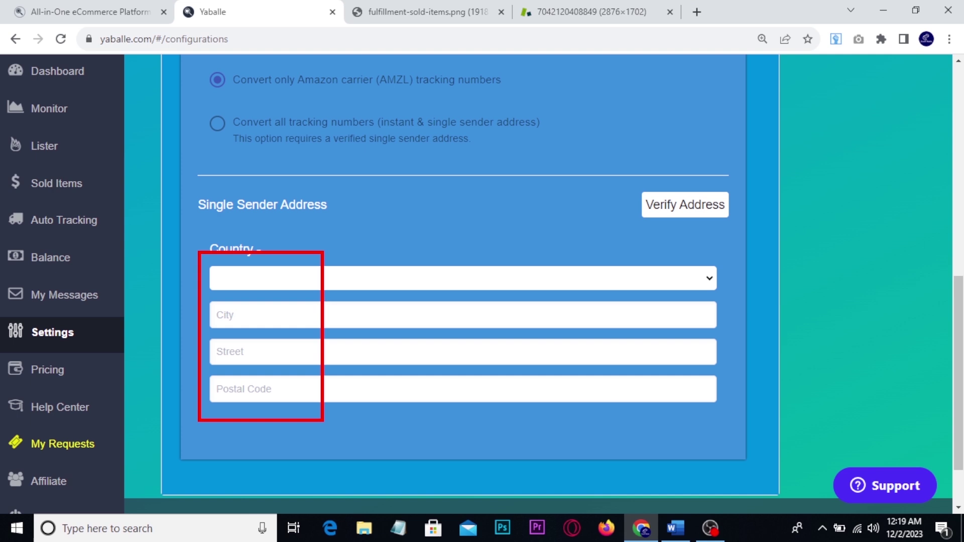
pyautogui.moveTo(633, 186)
pyautogui.mouseDown()
pyautogui.moveTo(632, 218)
pyautogui.moveTo(632, 180)
pyautogui.mouseUp()
pyautogui.moveTo(196, 108)
pyautogui.mouseDown()
pyautogui.moveTo(503, 112)
pyautogui.moveTo(229, 139)
pyautogui.moveTo(199, 123)
pyautogui.mouseUp()
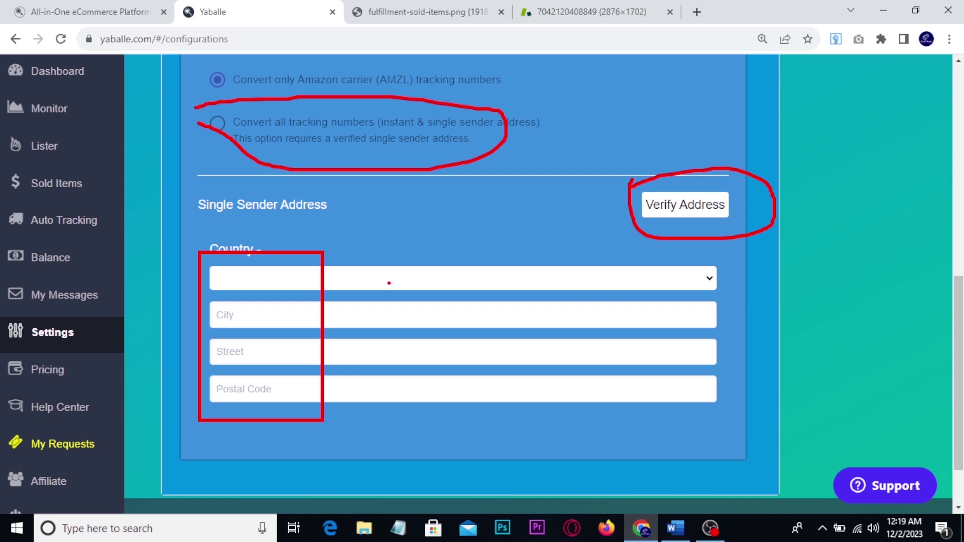
pyautogui.moveTo(312, 287)
pyautogui.mouseDown()
pyautogui.moveTo(412, 273)
pyautogui.moveTo(466, 237)
pyautogui.mouseUp()
pyautogui.moveTo(428, 232); pyautogui.dragTo(492, 254)
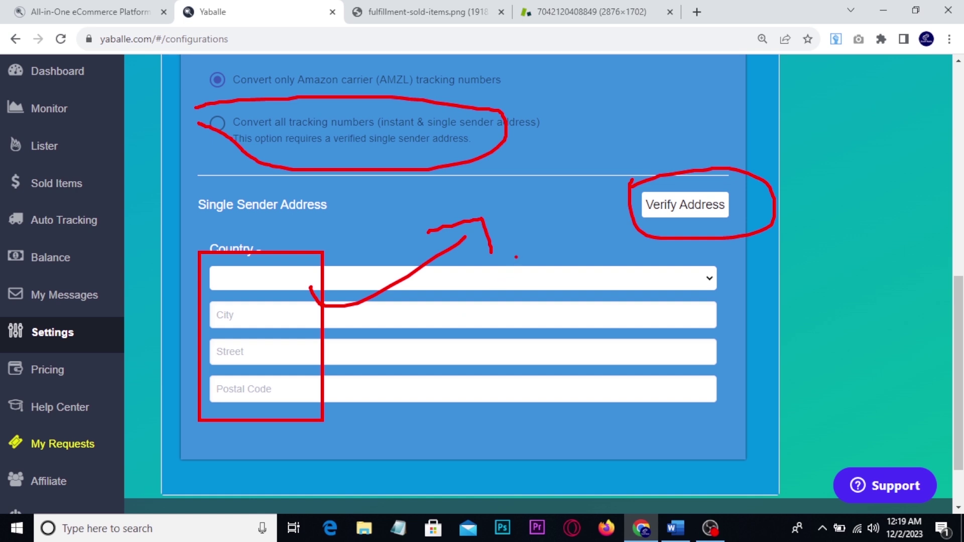
pyautogui.moveTo(515, 256)
pyautogui.mouseDown()
pyautogui.moveTo(731, 261)
pyautogui.moveTo(745, 428)
pyautogui.moveTo(338, 469)
pyautogui.moveTo(203, 428)
pyautogui.moveTo(204, 247)
pyautogui.moveTo(467, 227)
pyautogui.moveTo(530, 251)
pyautogui.mouseUp()
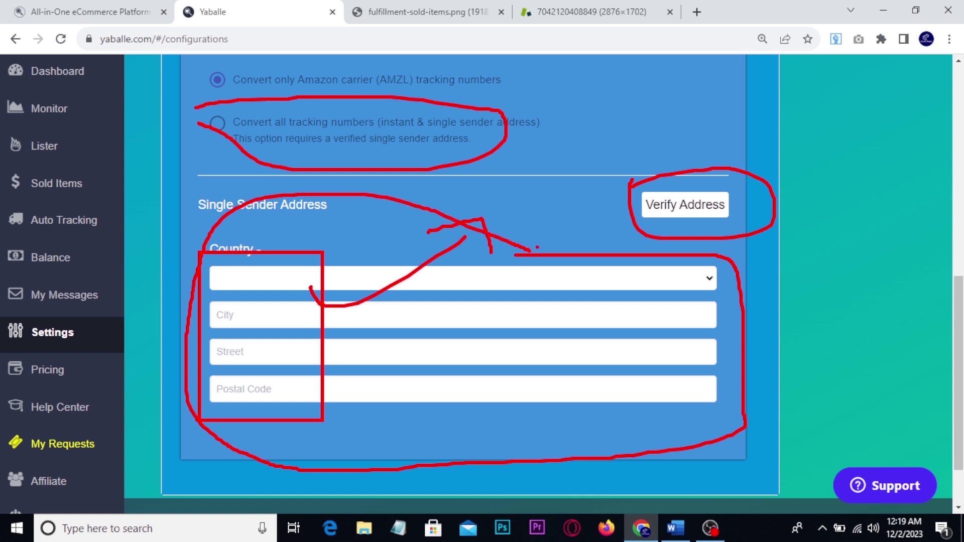
pyautogui.press('Escape')
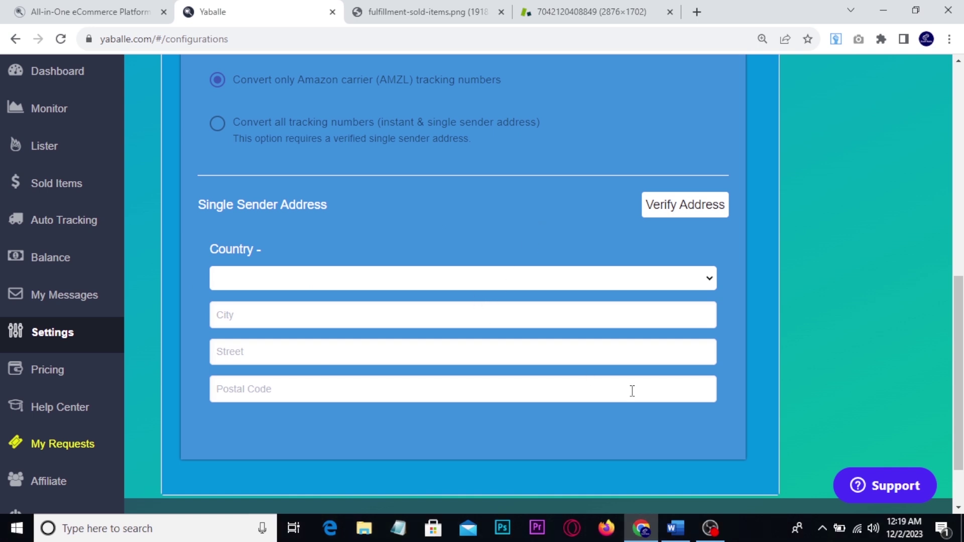
# Step: Search Yaballe support for "contact with agent" and start a message of type Fulfillment Service Request
pyautogui.click(895, 488)
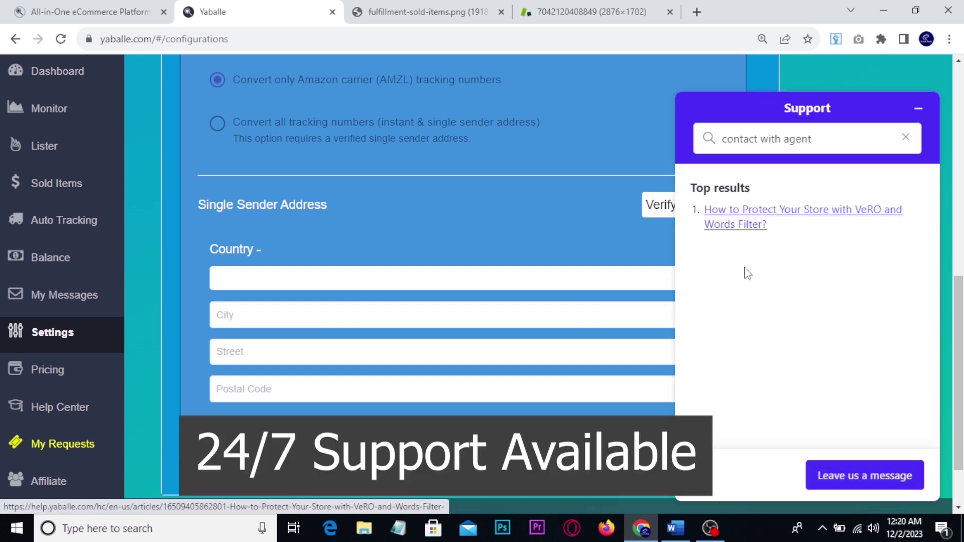
pyautogui.scroll(-3, 749, 274)
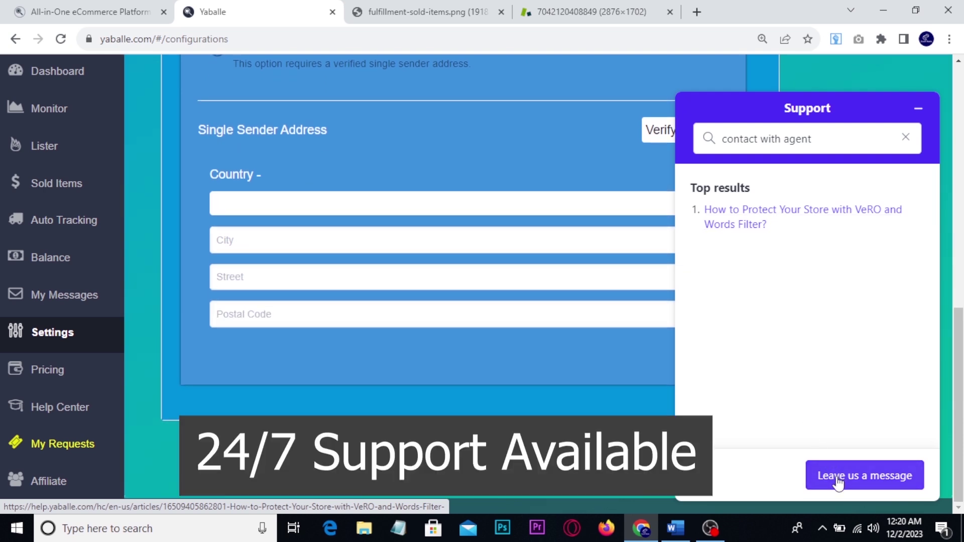
pyautogui.click(838, 480)
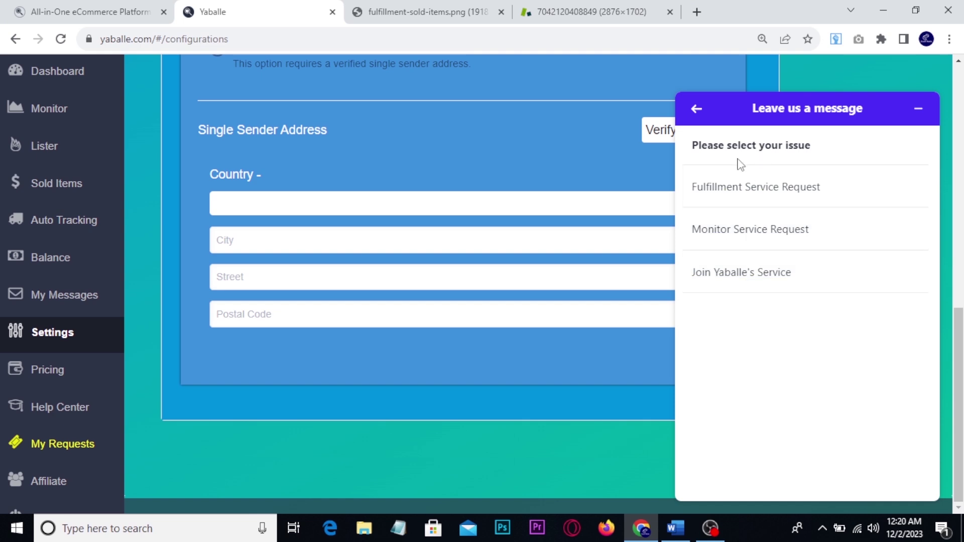
pyautogui.click(731, 197)
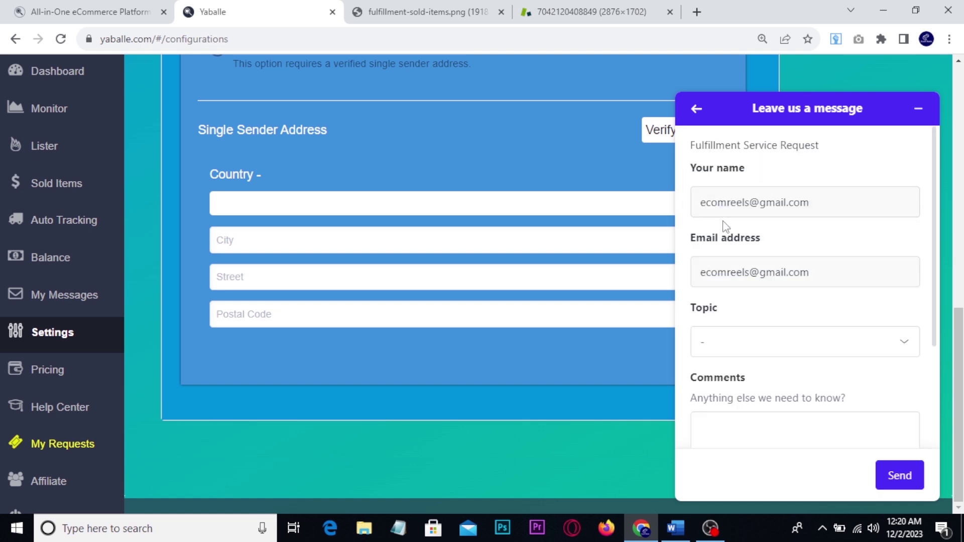
# Step: Check the available topics and the comments and attachments fields of the fulfillment support message form
pyautogui.scroll(-2, 728, 236)
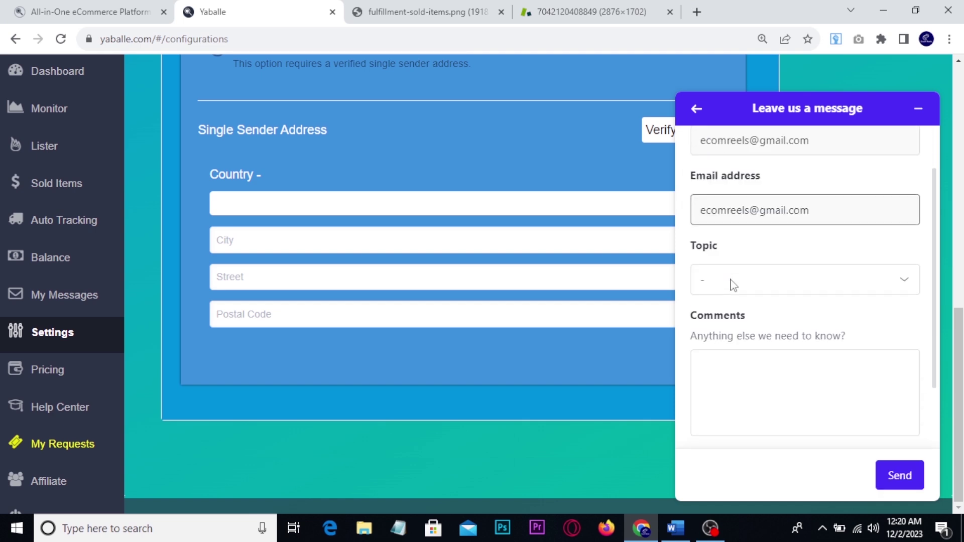
pyautogui.click(740, 273)
pyautogui.click(720, 356)
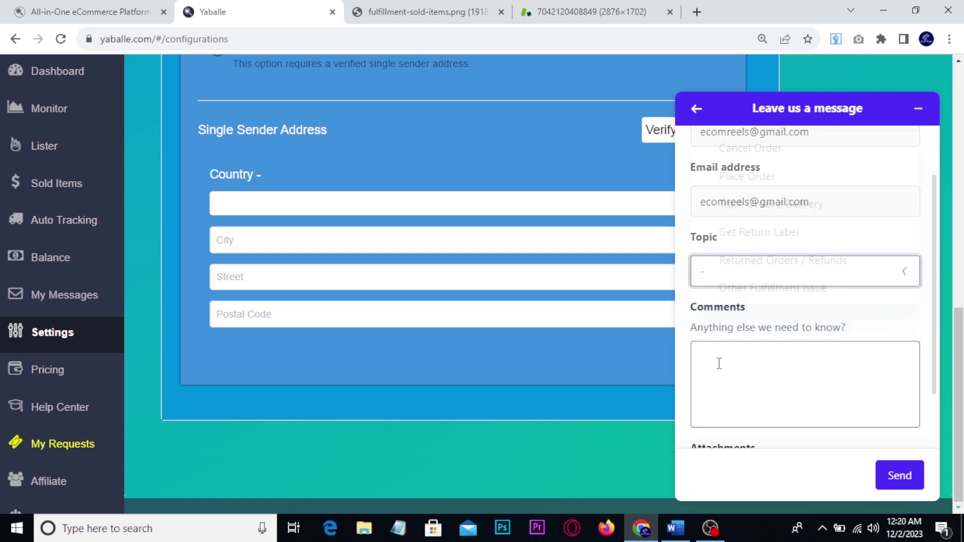
pyautogui.scroll(-2, 718, 333)
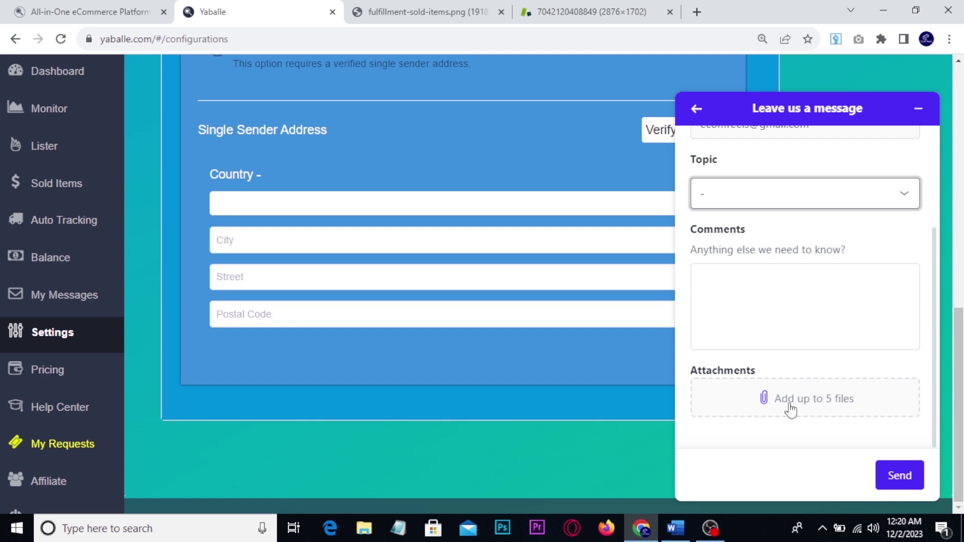
# Step: Close the fulfillment support message form and open the Sold Items page
pyautogui.click(614, 454)
pyautogui.scroll(3, 308, 178)
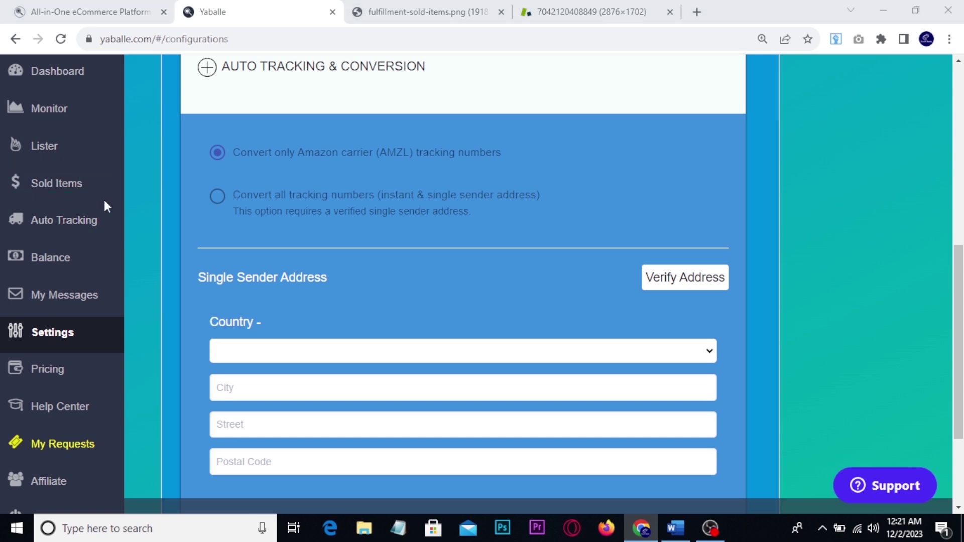
pyautogui.click(59, 190)
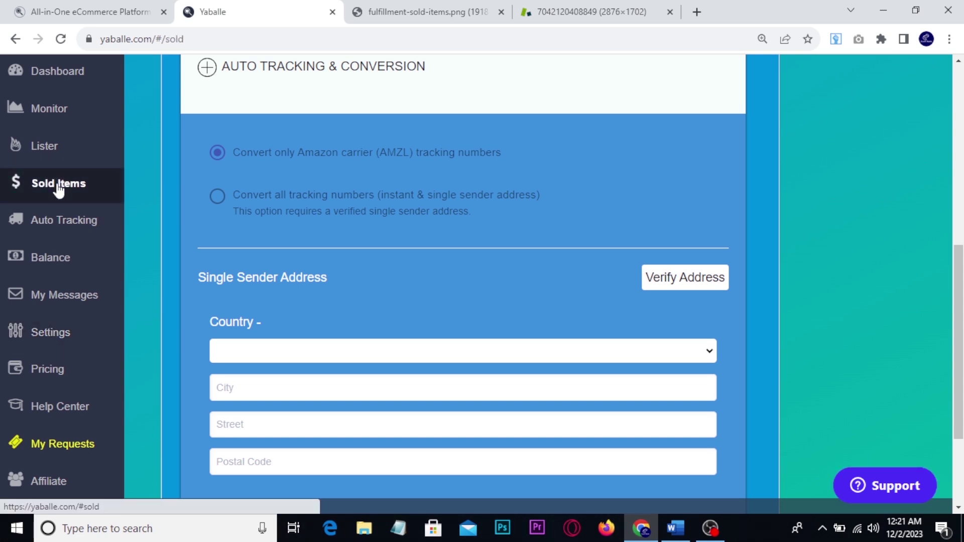
# Step: Examine the Auto Order statuses in the sample Sold Items image, particularly Pending, Processing, Success and Excluded
pyautogui.hotkey('ctrl', 'Tab')
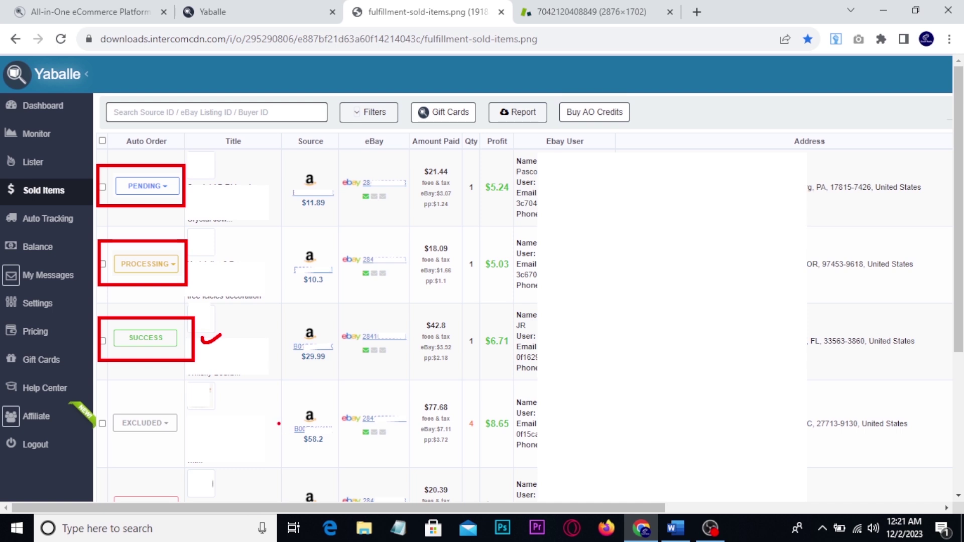
pyautogui.moveTo(190, 397)
pyautogui.mouseDown()
pyautogui.moveTo(132, 457)
pyautogui.moveTo(108, 387)
pyautogui.moveTo(191, 399)
pyautogui.mouseUp()
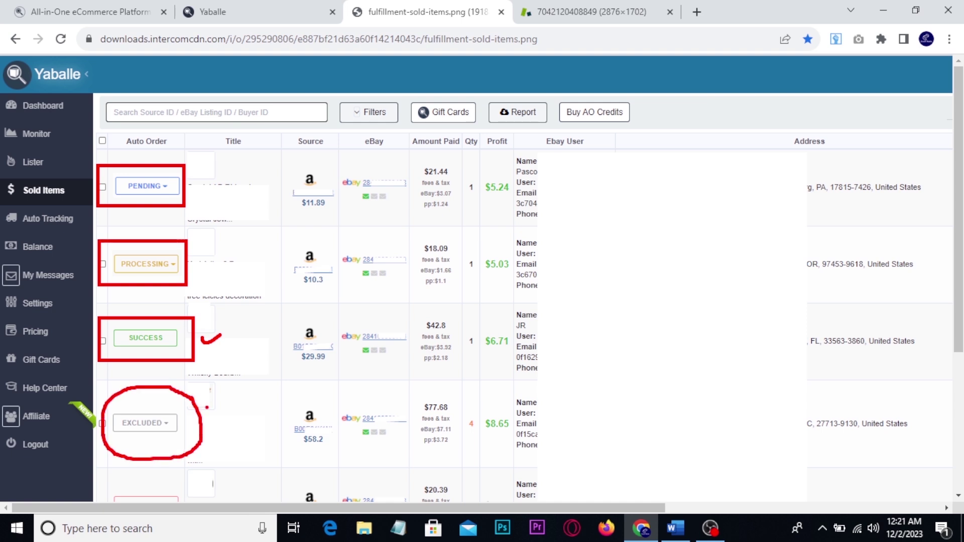
pyautogui.press('Escape')
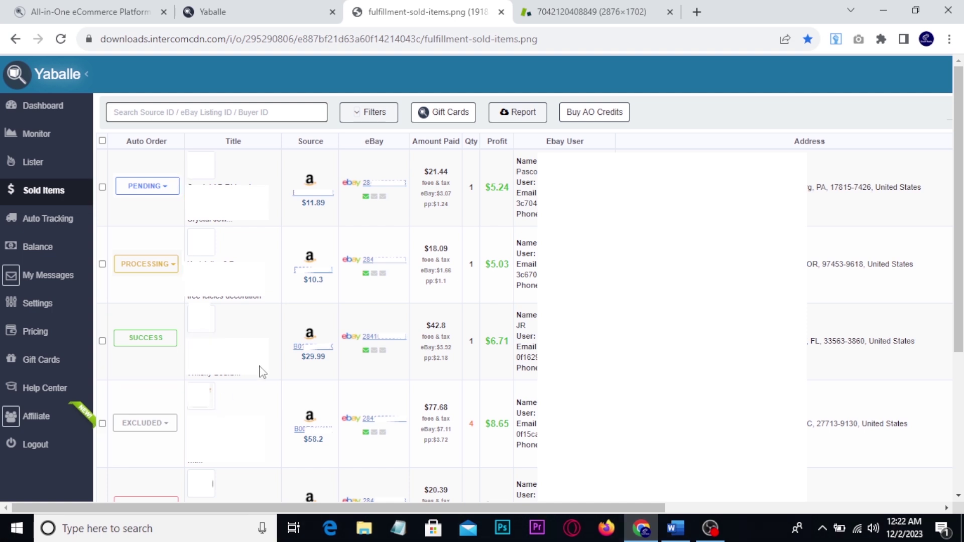
pyautogui.moveTo(1, 233)
pyautogui.mouseDown()
pyautogui.moveTo(56, 259)
pyautogui.moveTo(103, 227)
pyautogui.mouseUp()
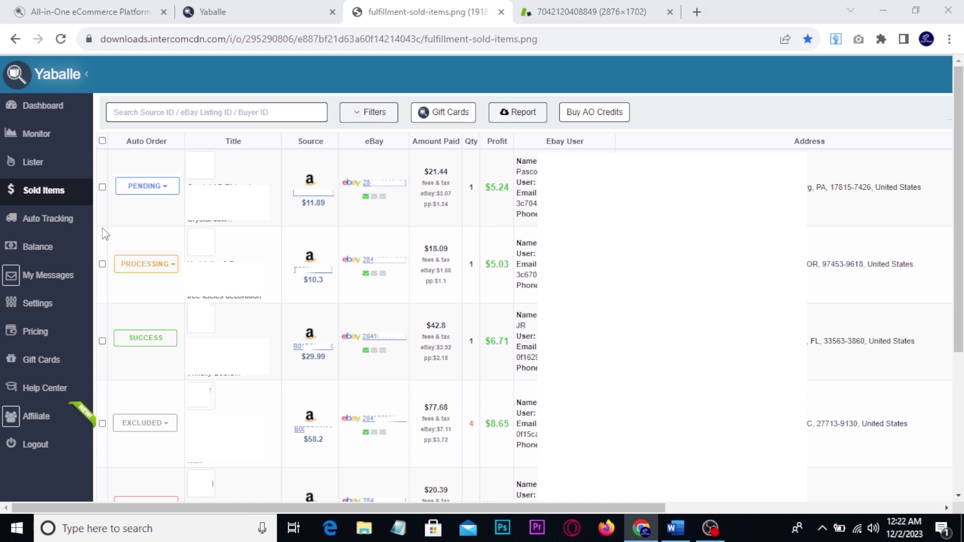
# Step: Examine the Amount and Balance columns in the sample image of the Balance page
pyautogui.click(274, 10)
pyautogui.click(572, 10)
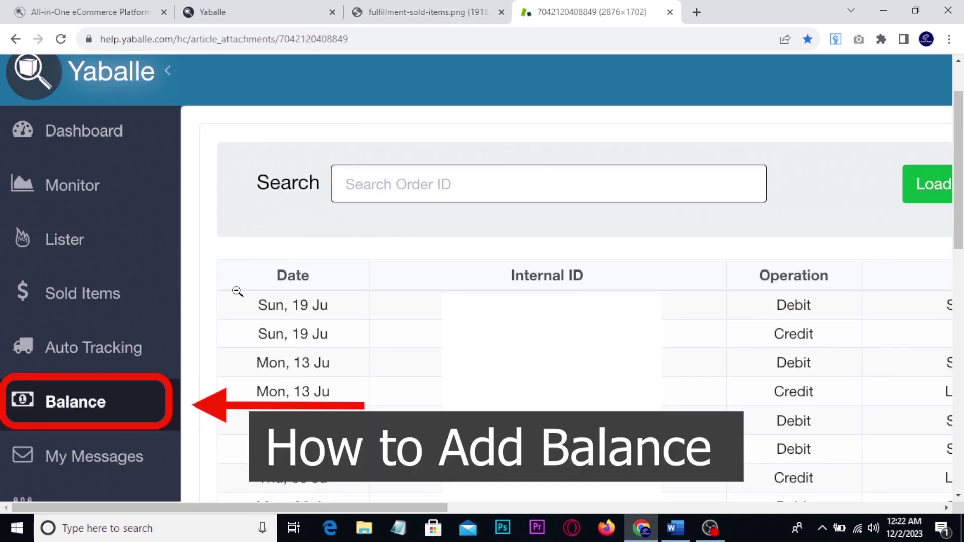
pyautogui.scroll(-4, 237, 290)
pyautogui.scroll(-1, 237, 292)
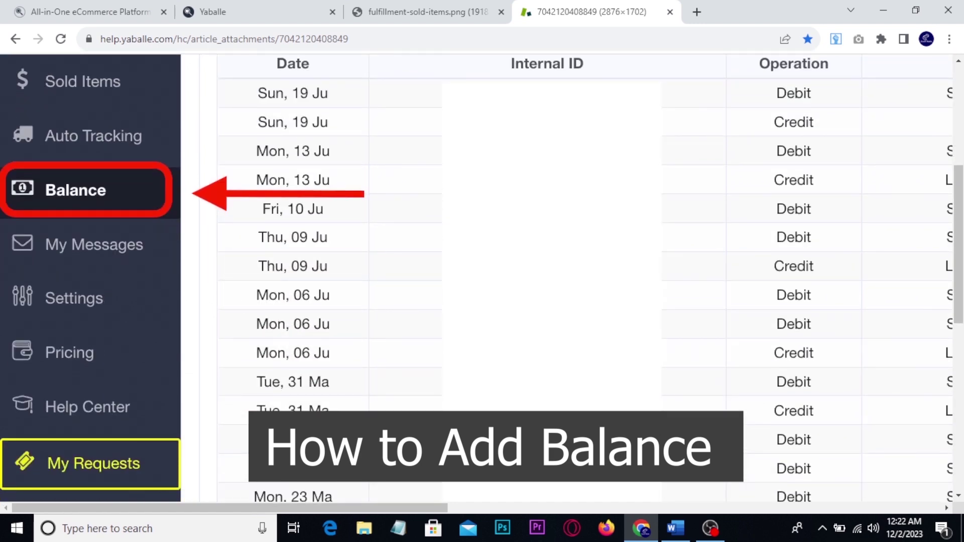
pyautogui.moveTo(308, 509); pyautogui.dragTo(734, 515)
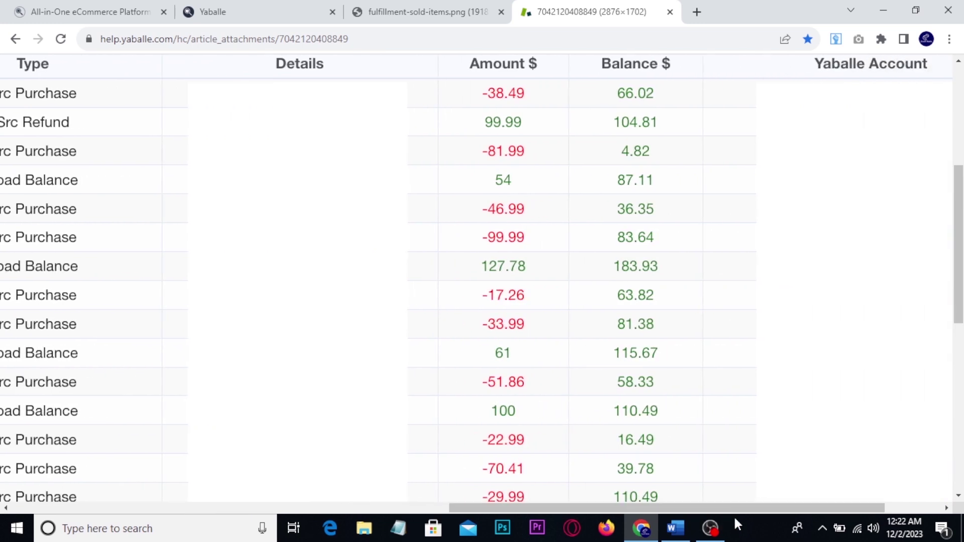
pyautogui.scroll(2, 678, 398)
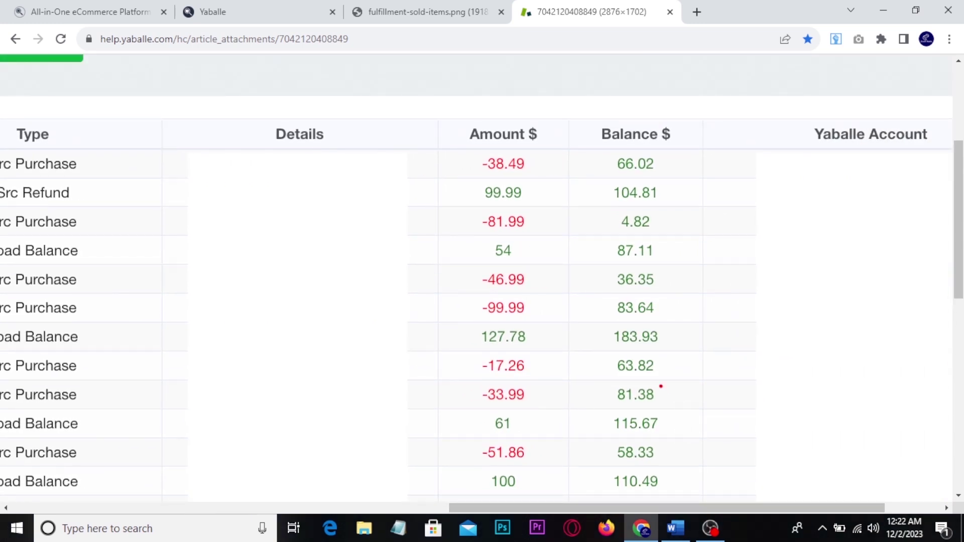
pyautogui.moveTo(451, 114)
pyautogui.mouseDown()
pyautogui.moveTo(703, 276)
pyautogui.moveTo(690, 495)
pyautogui.mouseUp()
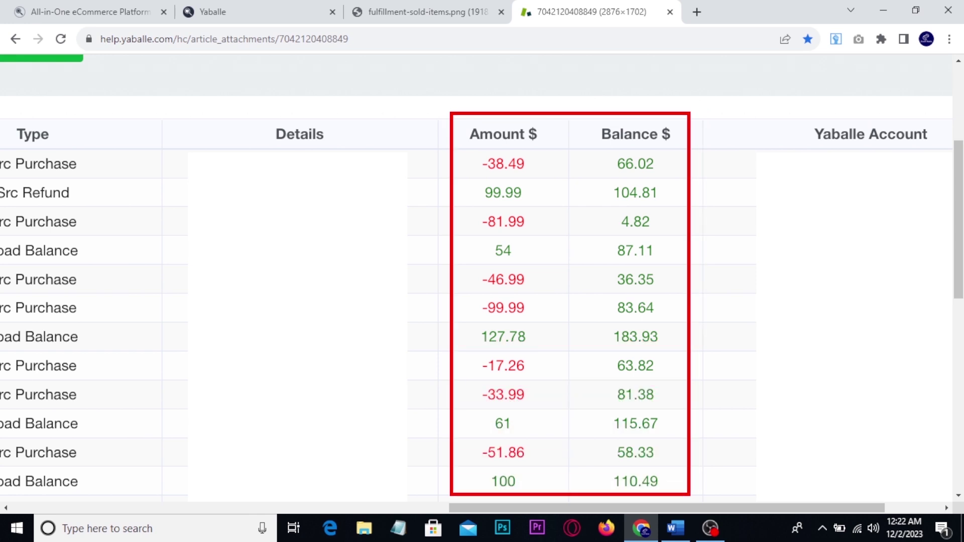
pyautogui.moveTo(677, 306); pyautogui.dragTo(729, 294)
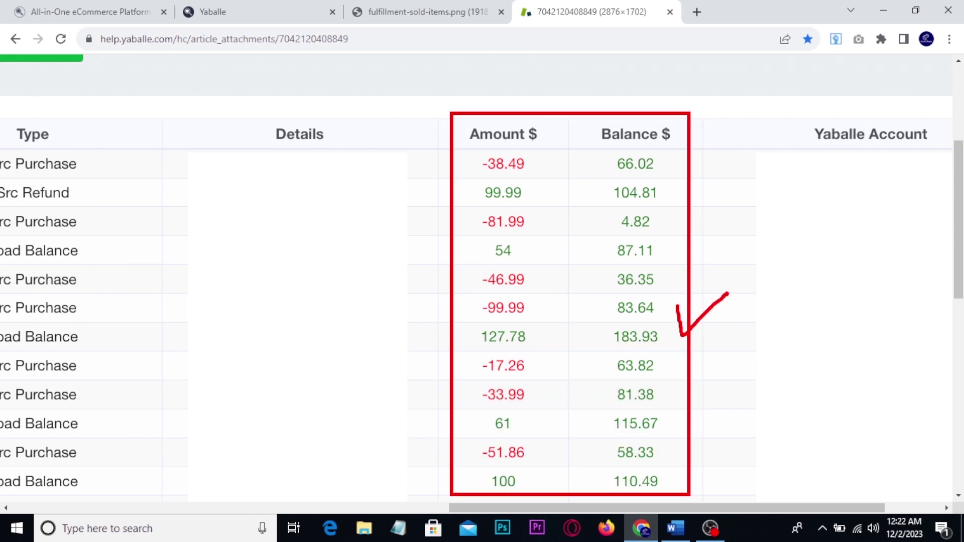
pyautogui.press('Escape')
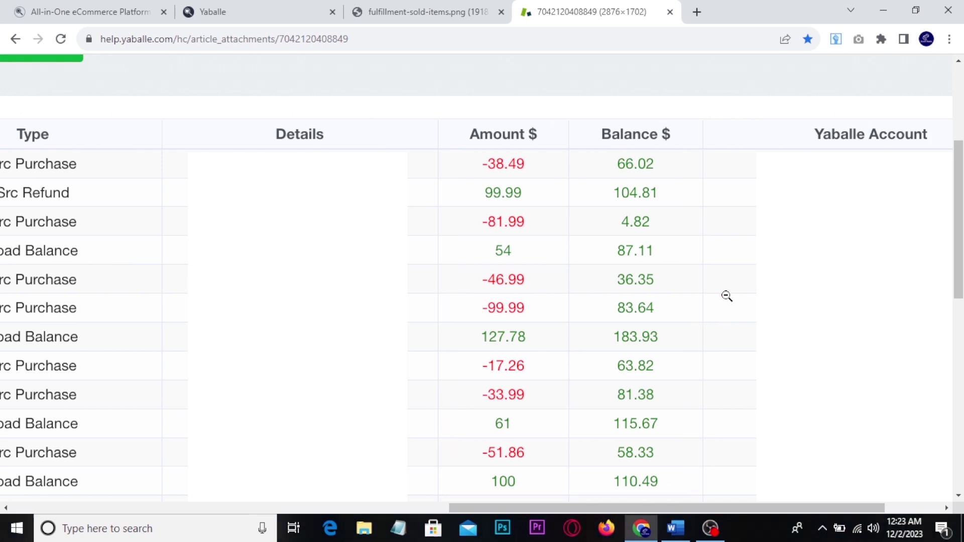
# Step: Start a balance load of $230 for Amazon.com on the Balance page and proceed to the payment method choice
pyautogui.click(272, 7)
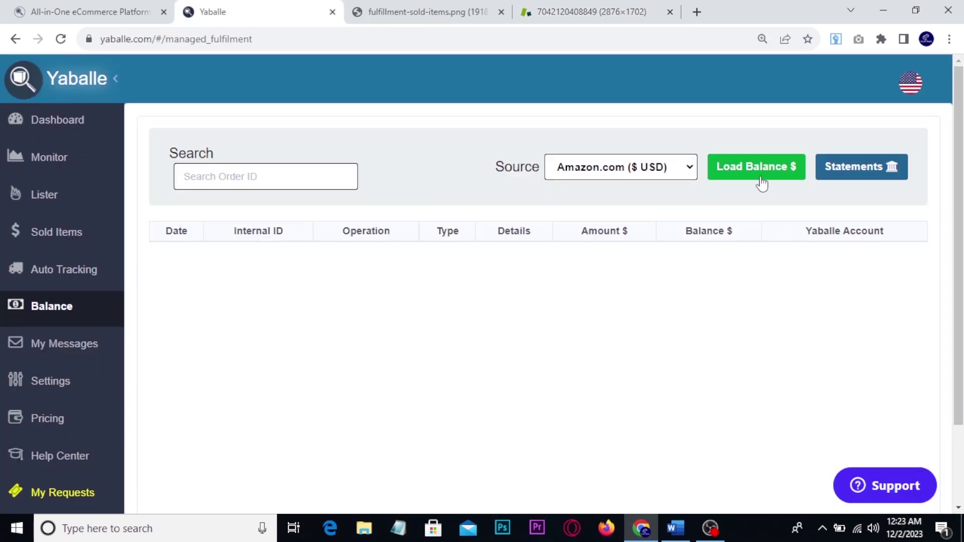
pyautogui.click(739, 173)
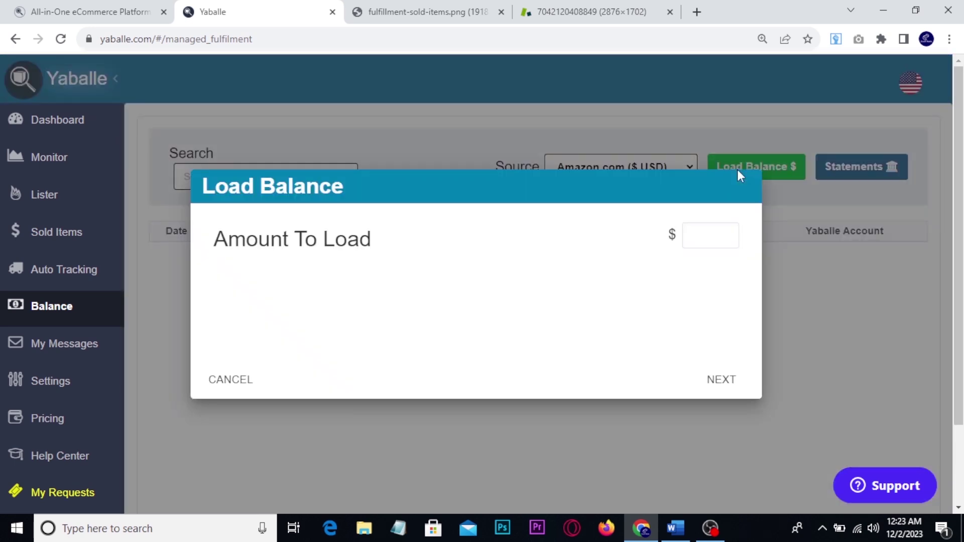
pyautogui.click(697, 242)
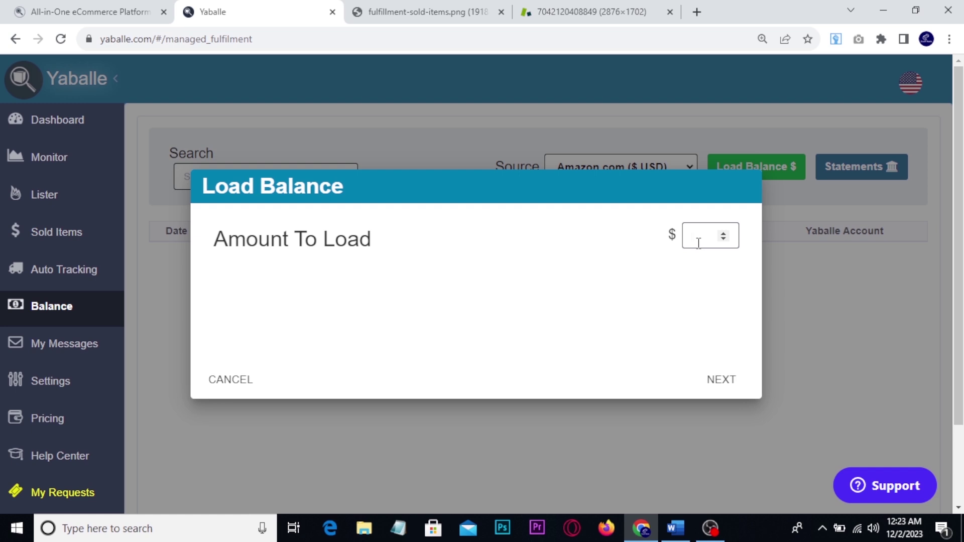
pyautogui.write('230')
pyautogui.click(717, 387)
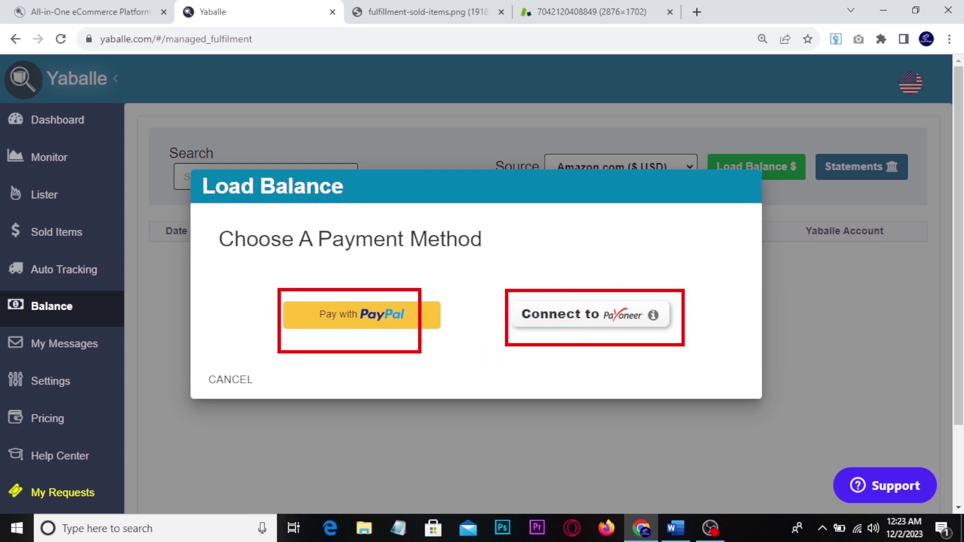
# Step: Try connecting a Payoneer payment method named "Payneer", and go back to the Balance page from the Payoneer sign-in
pyautogui.click(582, 322)
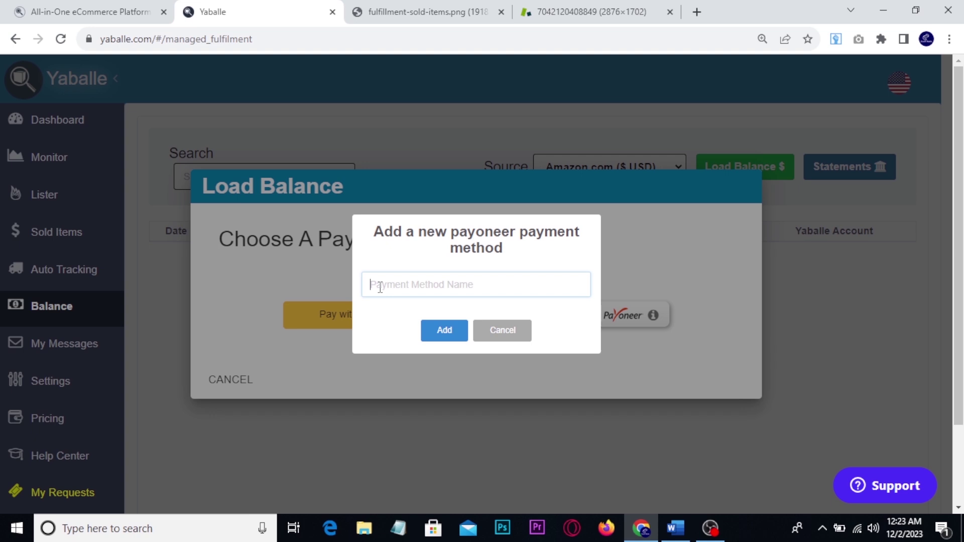
pyautogui.write('Payneer')
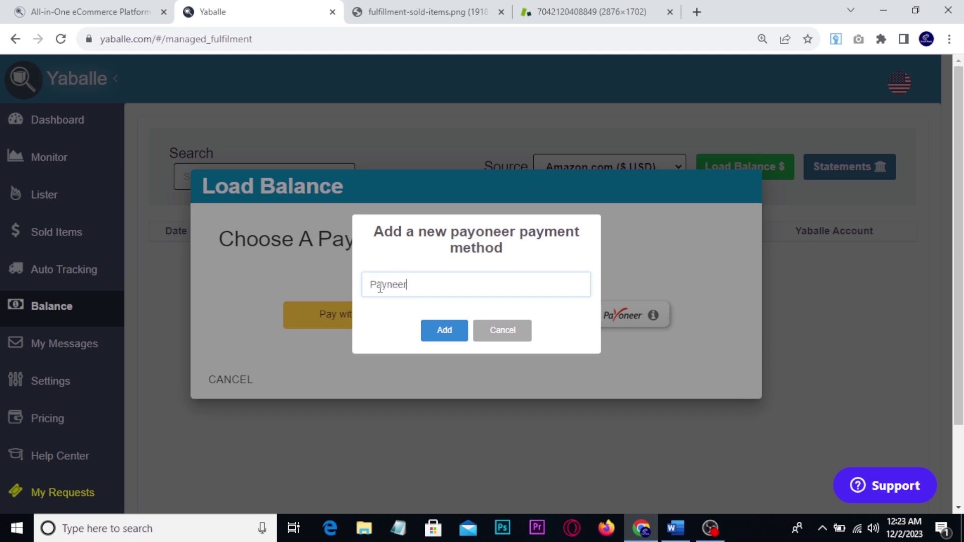
pyautogui.click(442, 335)
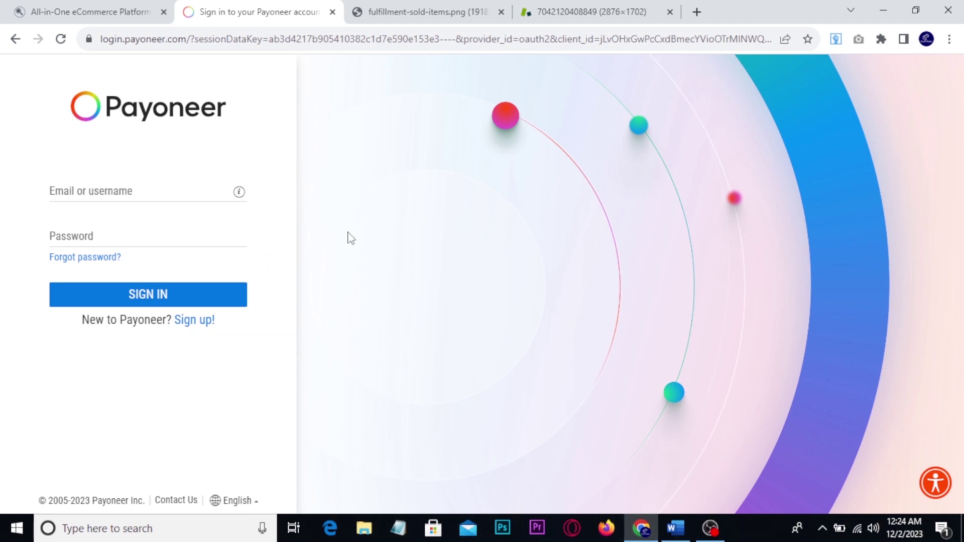
pyautogui.click(15, 42)
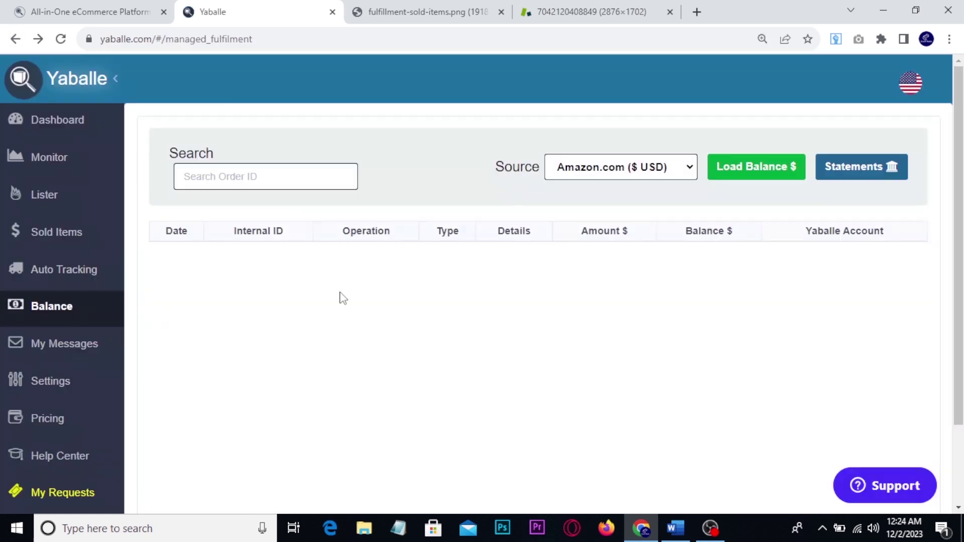
# Step: Open Auto Tracking, check the BlueCare Express credits and expand the additional search and manual conversion options
pyautogui.click(69, 274)
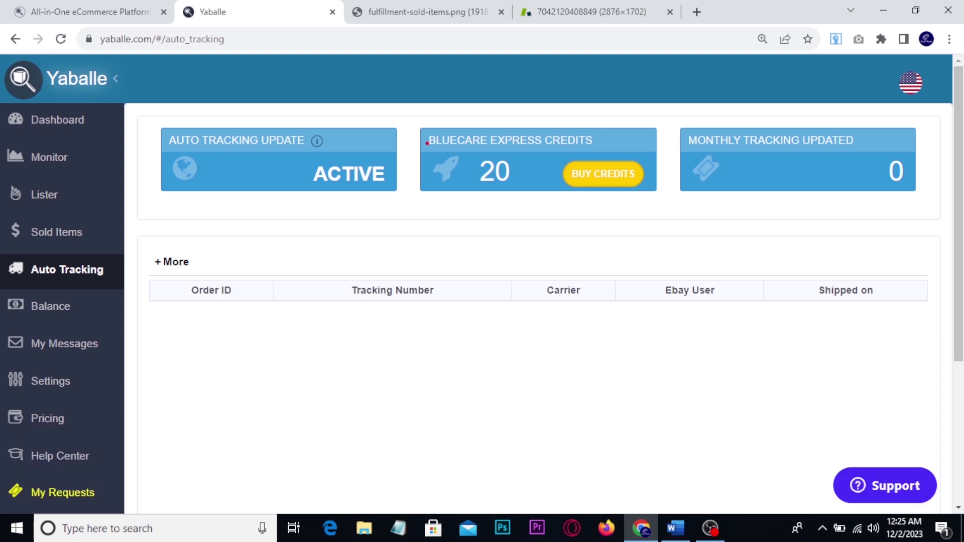
pyautogui.moveTo(417, 114)
pyautogui.mouseDown()
pyautogui.moveTo(648, 224)
pyautogui.moveTo(677, 196)
pyautogui.mouseUp()
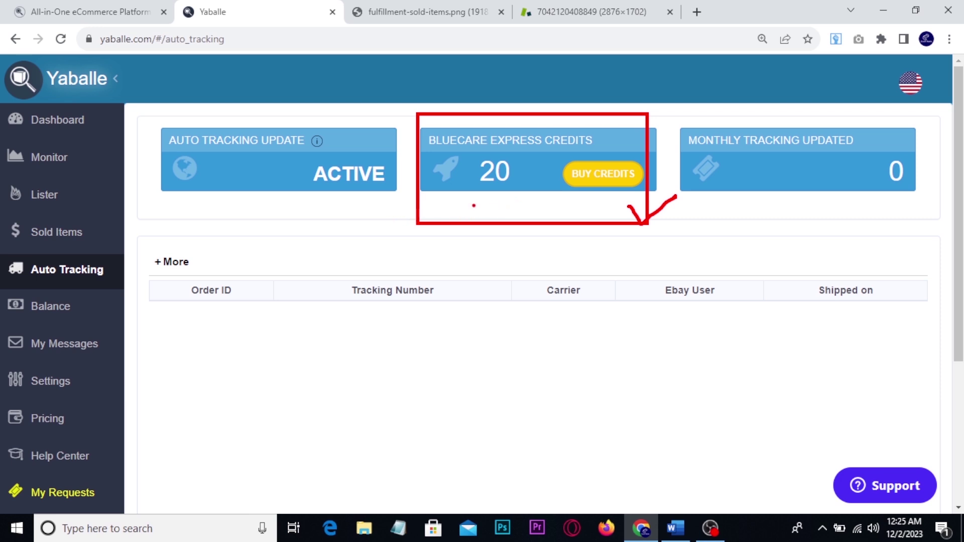
pyautogui.press('Escape')
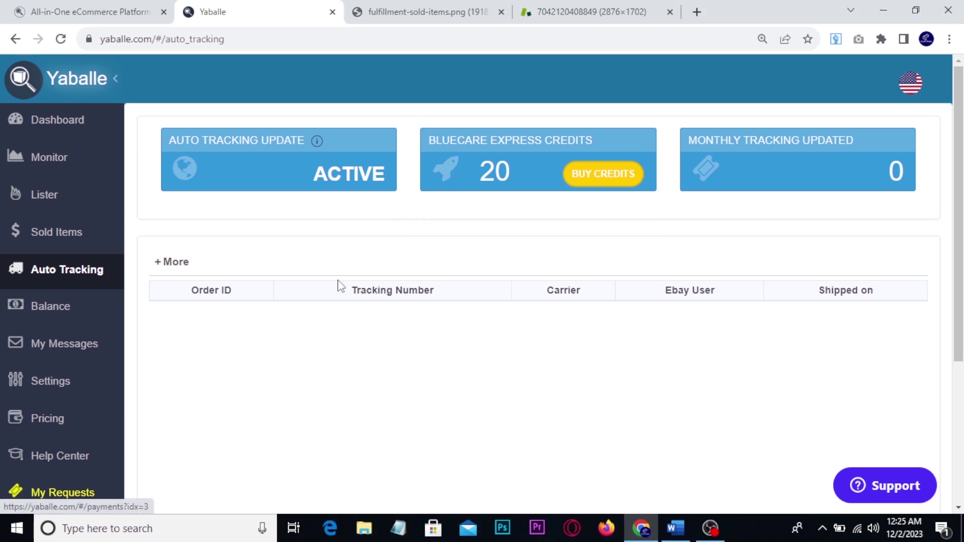
pyautogui.click(158, 261)
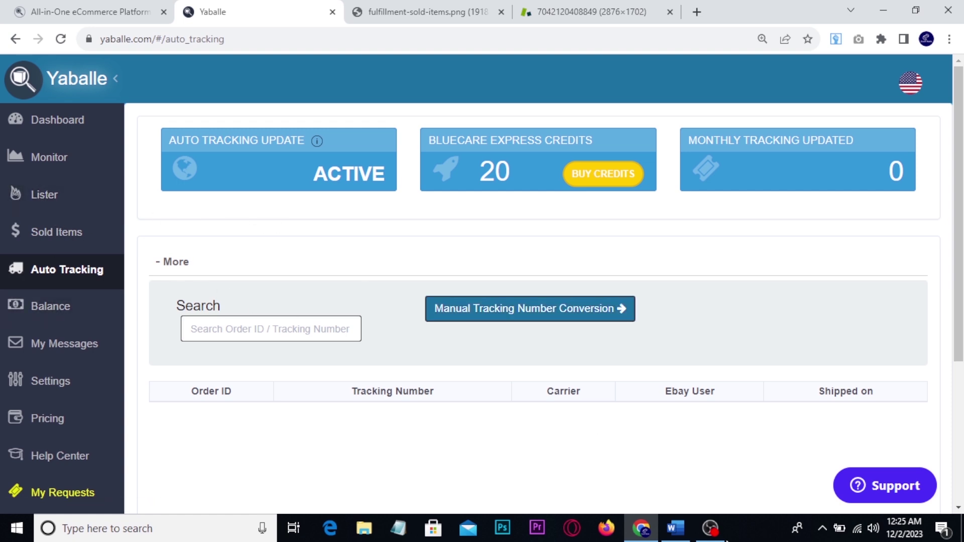
# Step: Switch to the course outline in Word and review the Yaballe topics up to the step-by-step guide on bulk listing
pyautogui.click(676, 528)
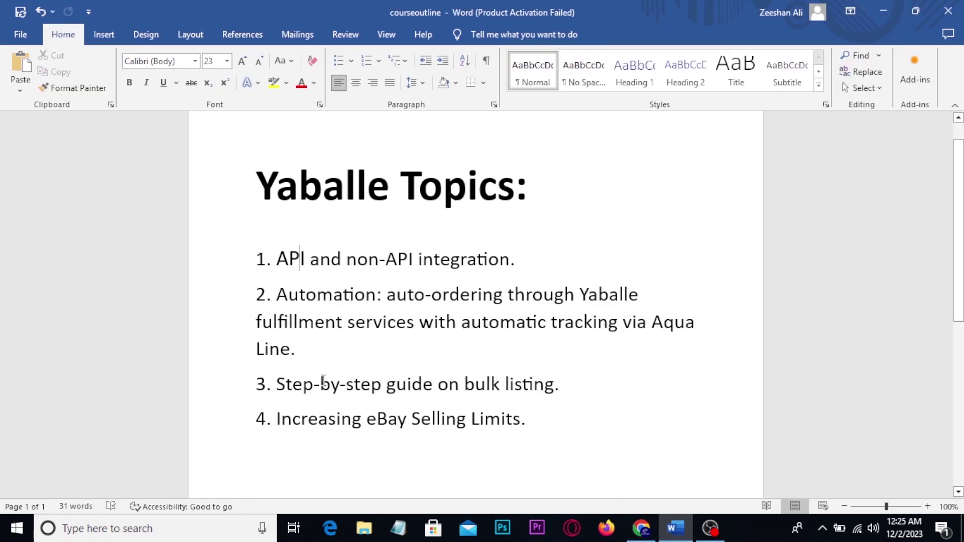
pyautogui.click(300, 259)
pyautogui.moveTo(515, 255)
pyautogui.mouseDown()
pyautogui.moveTo(525, 262)
pyautogui.moveTo(551, 246)
pyautogui.mouseUp()
pyautogui.moveTo(644, 287); pyautogui.dragTo(707, 276)
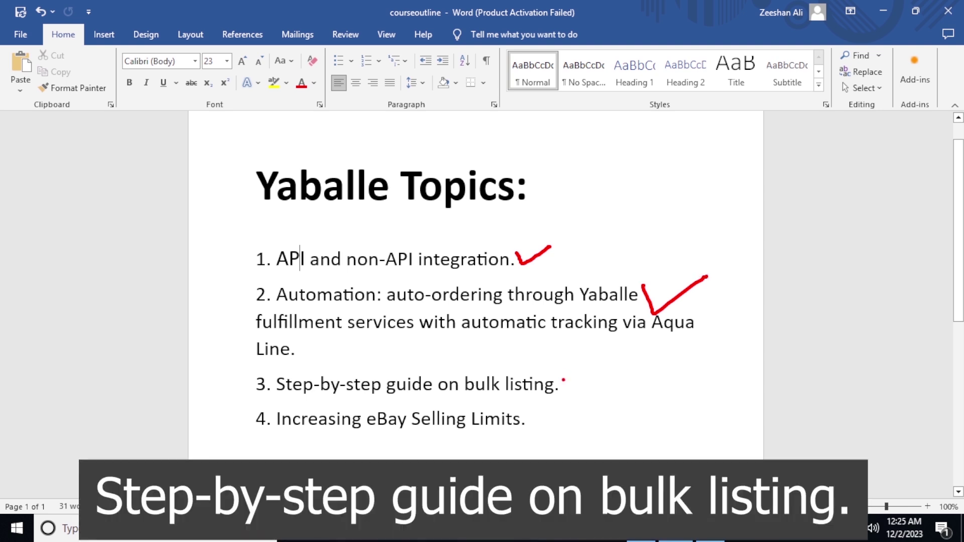
pyautogui.moveTo(258, 398)
pyautogui.mouseDown()
pyautogui.moveTo(517, 403)
pyautogui.moveTo(582, 374)
pyautogui.moveTo(359, 362)
pyautogui.moveTo(234, 380)
pyautogui.moveTo(255, 398)
pyautogui.mouseUp()
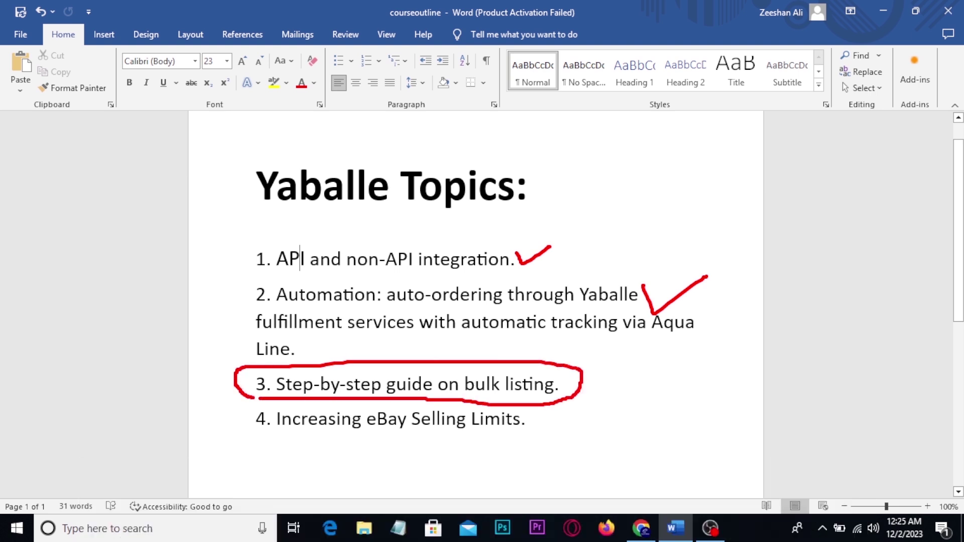
pyautogui.moveTo(567, 385)
pyautogui.mouseDown()
pyautogui.moveTo(578, 400)
pyautogui.moveTo(619, 362)
pyautogui.mouseUp()
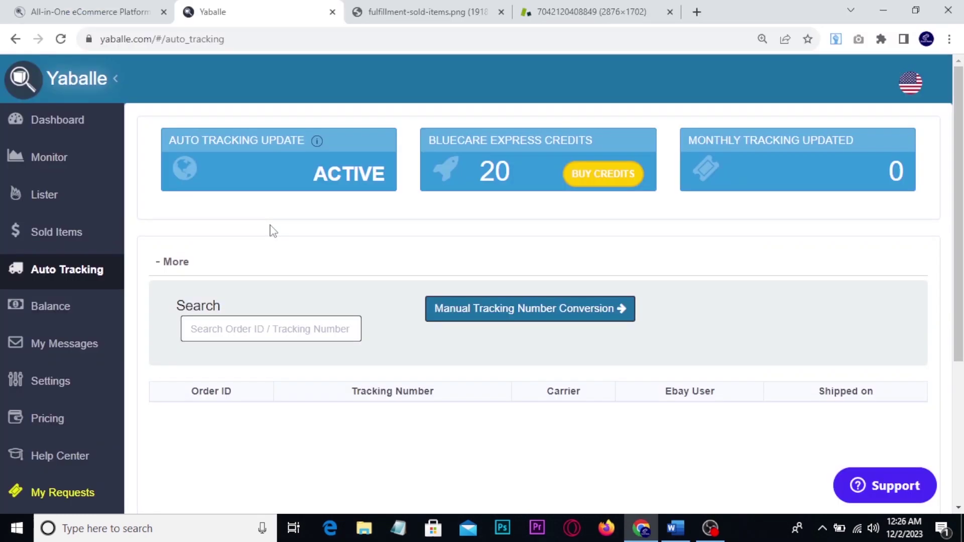
# Step: Return to Yaballe in the browser, open the Lister and examine the Auto Lister's ASIN/URL field and Get Item option
pyautogui.hotkey('ctrl', '2')
pyautogui.moveTo(1, 180); pyautogui.dragTo(92, 213)
pyautogui.click(40, 201)
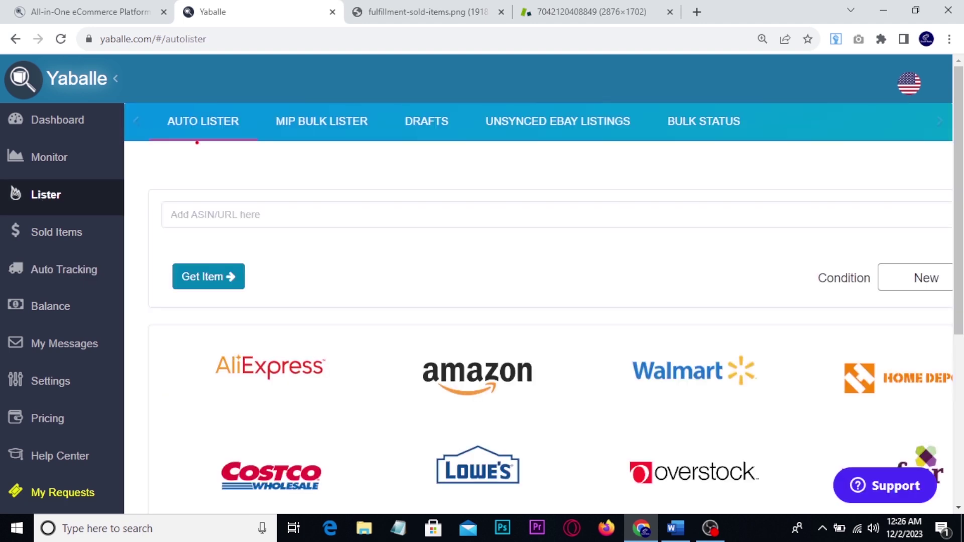
pyautogui.moveTo(155, 103); pyautogui.dragTo(233, 143)
pyautogui.moveTo(164, 195); pyautogui.dragTo(231, 224)
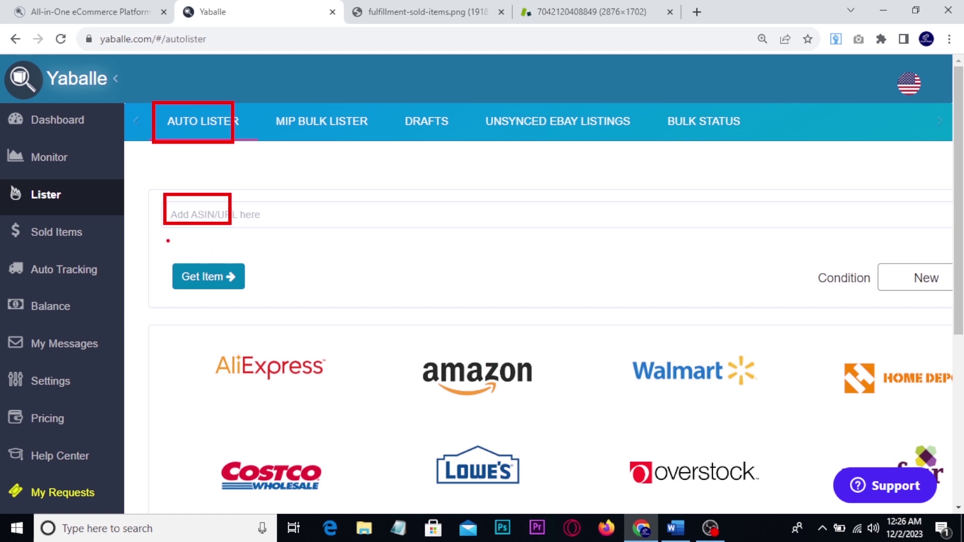
pyautogui.moveTo(250, 214); pyautogui.dragTo(277, 213)
pyautogui.moveTo(161, 258); pyautogui.dragTo(259, 289)
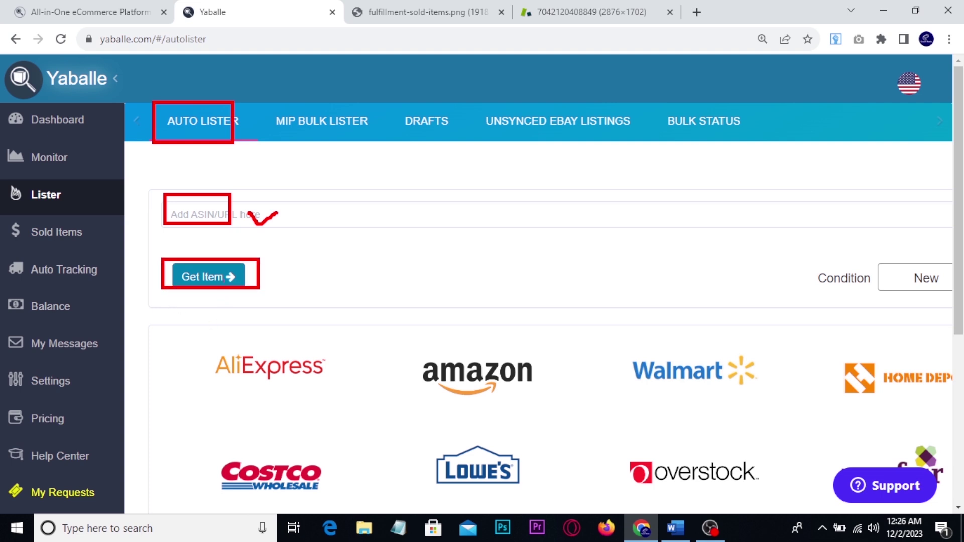
pyautogui.press('Escape')
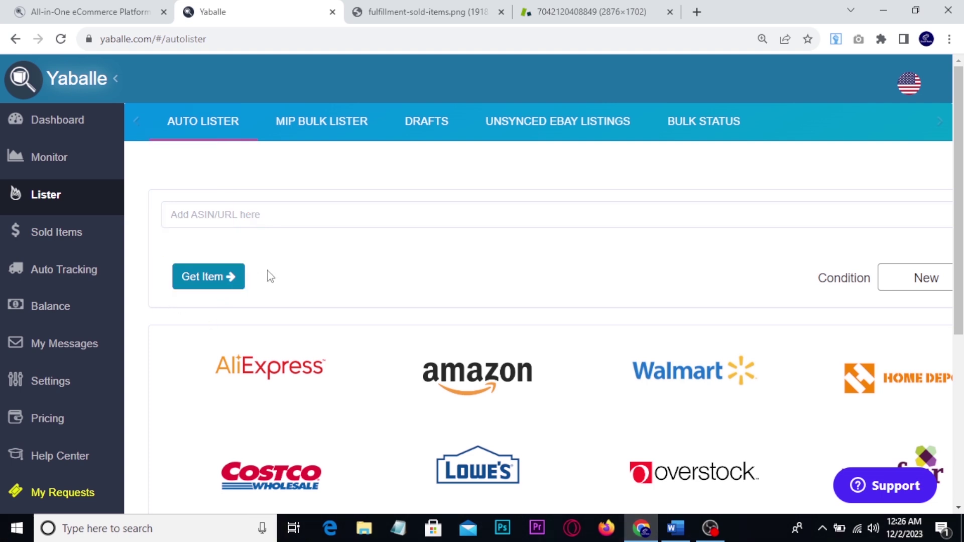
# Step: Locate the MIP Bulk Lister section of the Lister
pyautogui.hotkey('ctrl', '2')
pyautogui.moveTo(262, 98)
pyautogui.mouseDown()
pyautogui.moveTo(382, 139)
pyautogui.moveTo(390, 154)
pyautogui.mouseUp()
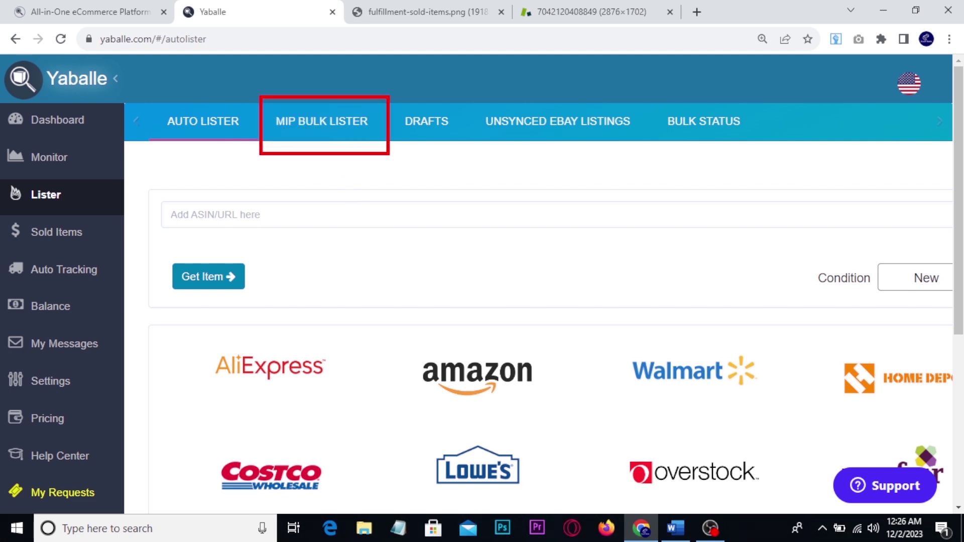
pyautogui.moveTo(317, 272)
pyautogui.mouseDown()
pyautogui.moveTo(324, 166)
pyautogui.moveTo(357, 189)
pyautogui.mouseUp()
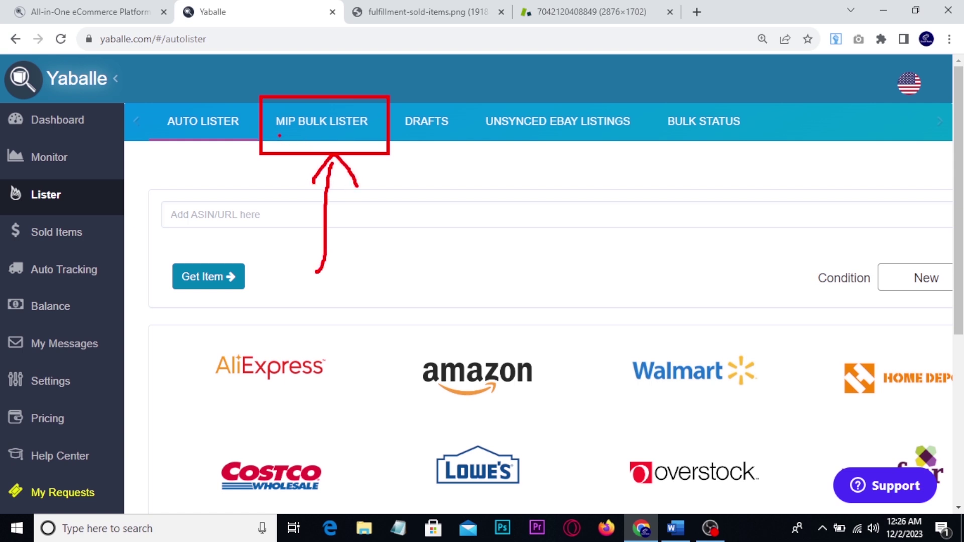
# Step: Open the MIP Bulk Lister and enable Prevent Listing Out Of Stock Items
pyautogui.press('Escape')
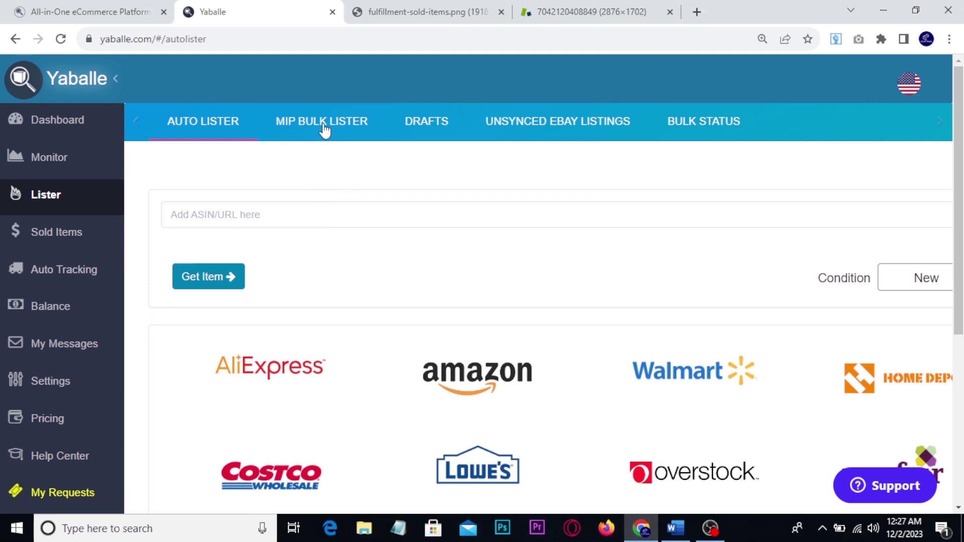
pyautogui.click(323, 122)
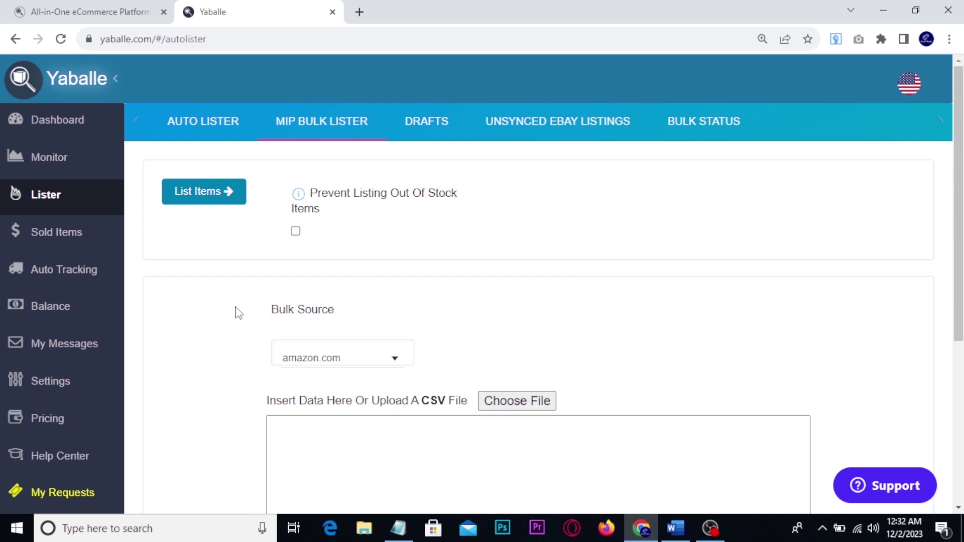
pyautogui.hotkey('ctrl', '2')
pyautogui.moveTo(276, 224); pyautogui.dragTo(313, 243)
pyautogui.press('Escape')
pyautogui.click(296, 231)
# Step: Examine the bulk data entry area and the ROW FORMAT section describing the ASIN or ASIN;TITLE layout
pyautogui.scroll(-3, 230, 273)
pyautogui.scroll(-3, 229, 272)
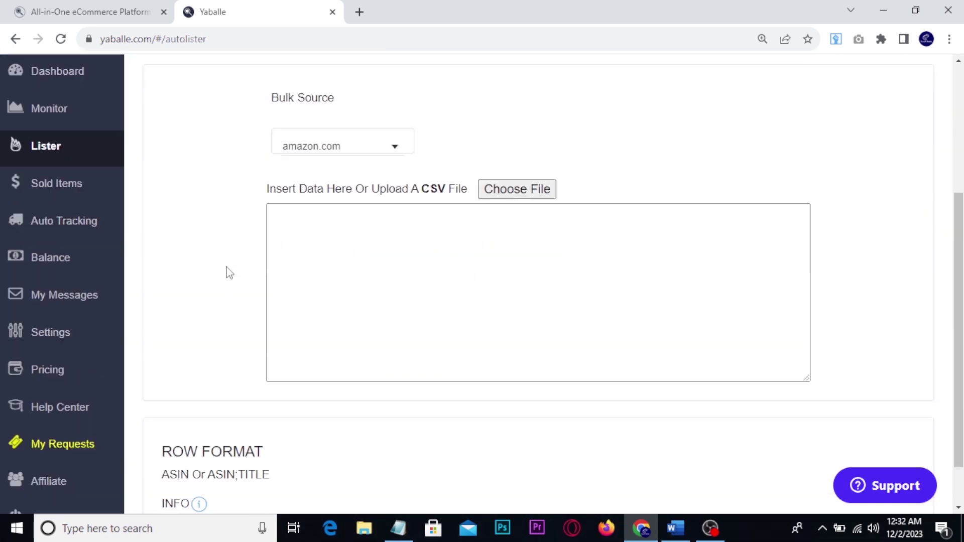
pyautogui.hotkey('ctrl', '2')
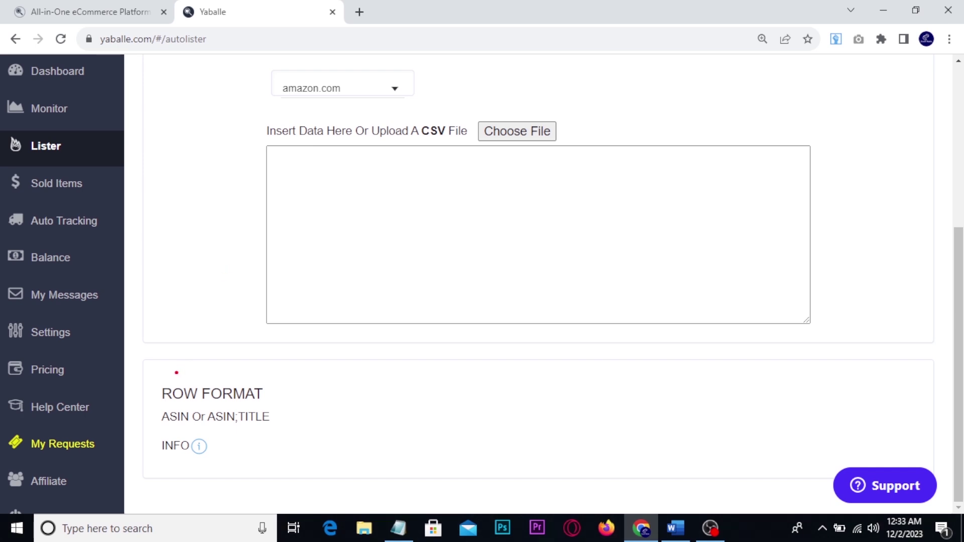
pyautogui.moveTo(146, 365)
pyautogui.mouseDown()
pyautogui.moveTo(240, 473)
pyautogui.moveTo(271, 486)
pyautogui.mouseUp()
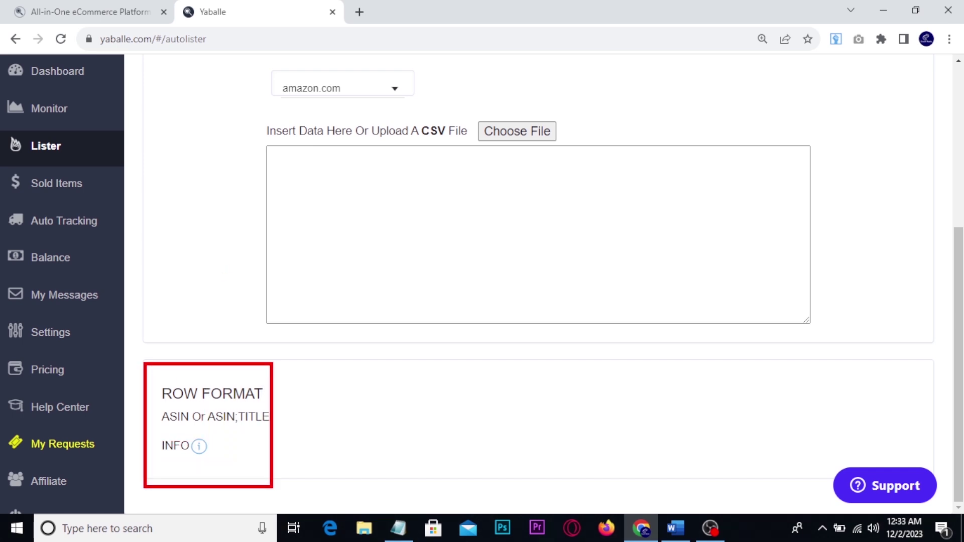
pyautogui.moveTo(196, 269)
pyautogui.mouseDown()
pyautogui.moveTo(202, 300)
pyautogui.moveTo(253, 248)
pyautogui.moveTo(231, 326)
pyautogui.moveTo(237, 216)
pyautogui.mouseUp()
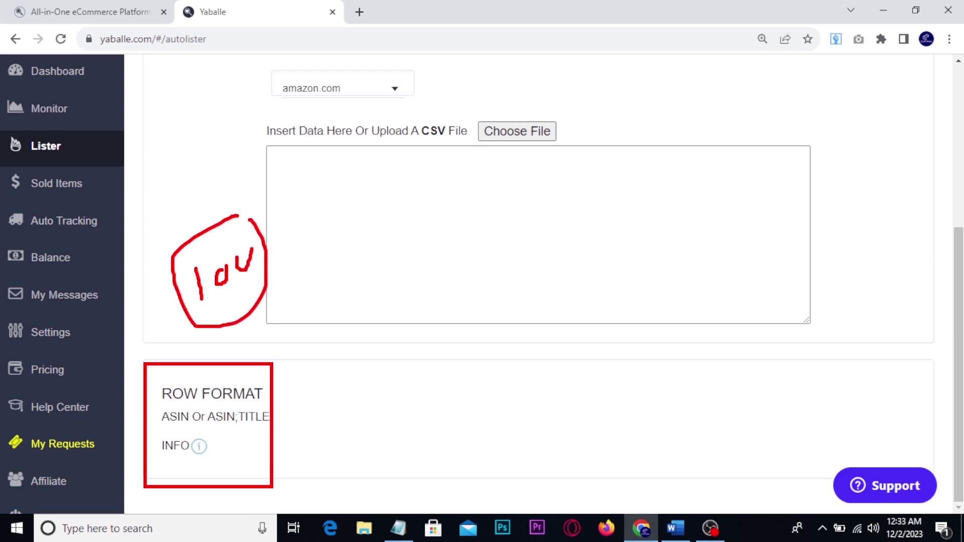
pyautogui.press('Escape')
# Step: Switch to Notepad, select the whole list of ASINs, and return to the empty bulk data field in Yaballe
pyautogui.click(398, 528)
pyautogui.click(322, 221)
pyautogui.moveTo(330, 189); pyautogui.dragTo(258, 120)
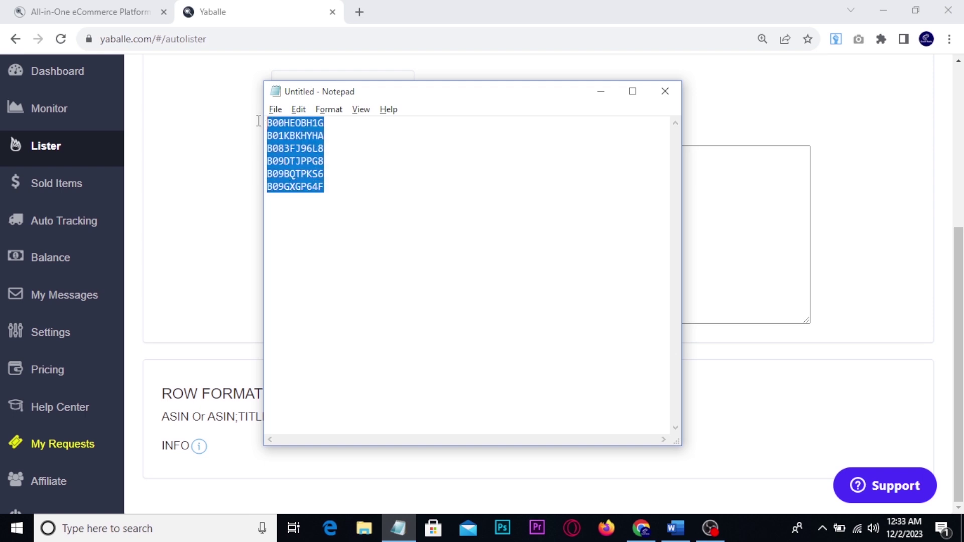
pyautogui.click(203, 132)
pyautogui.click(281, 170)
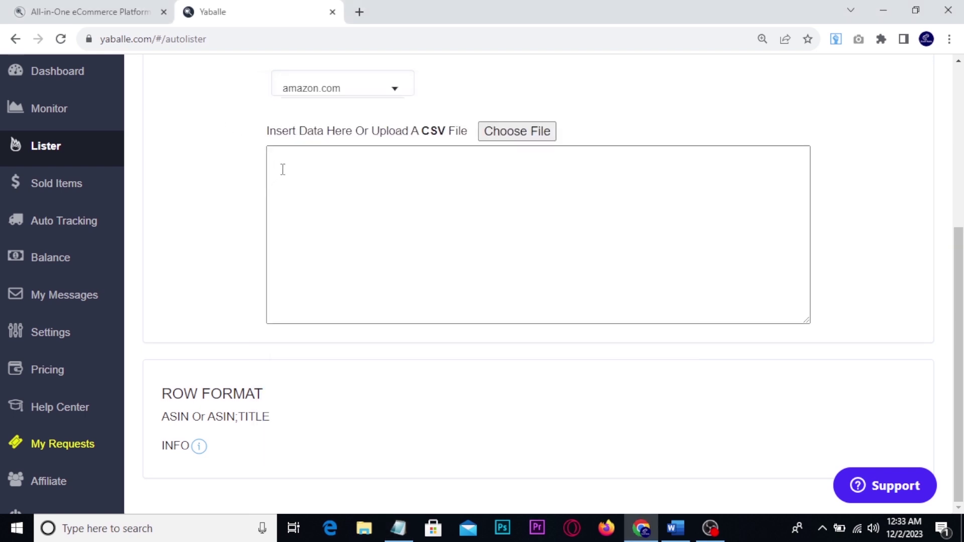
# Step: Expand the Bulk Source options and review the available supplier sites
pyautogui.scroll(3, 196, 176)
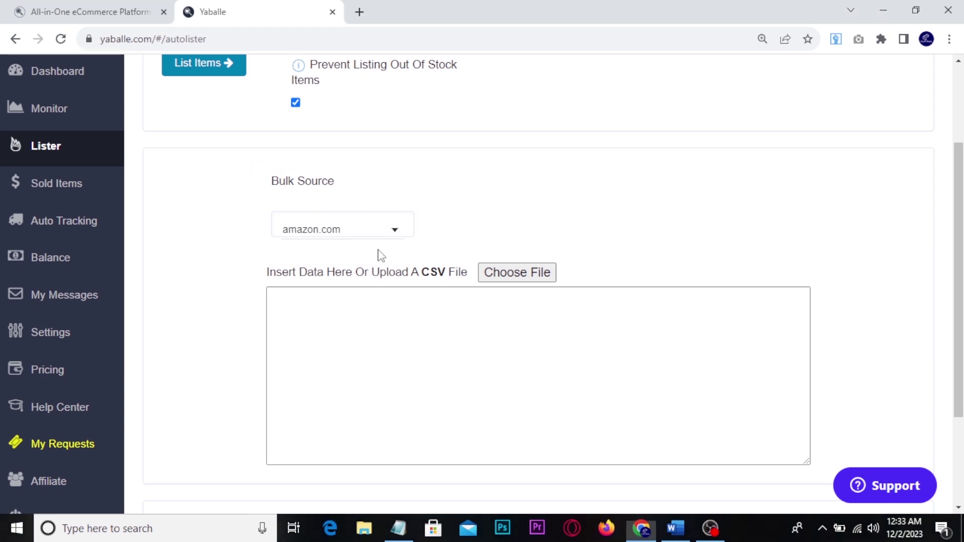
pyautogui.click(387, 236)
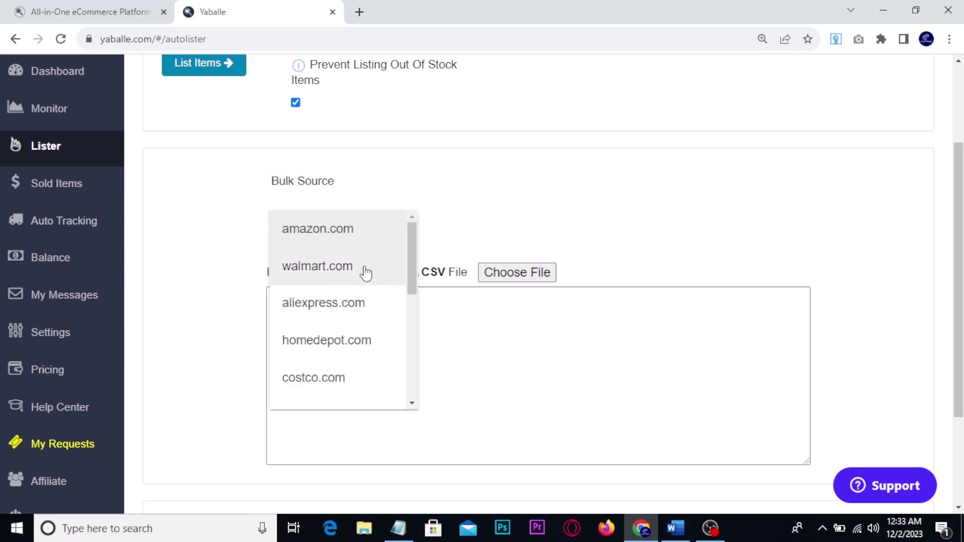
pyautogui.scroll(-1, 365, 273)
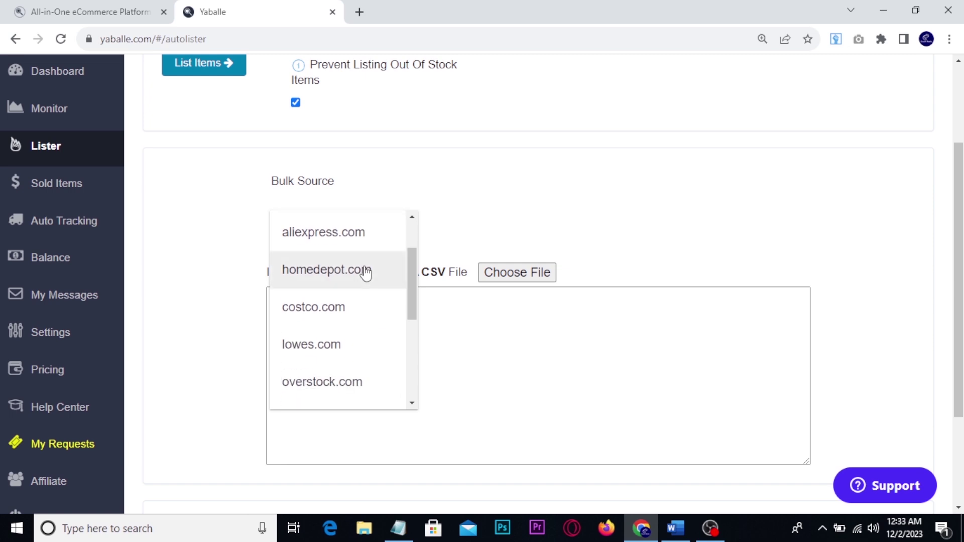